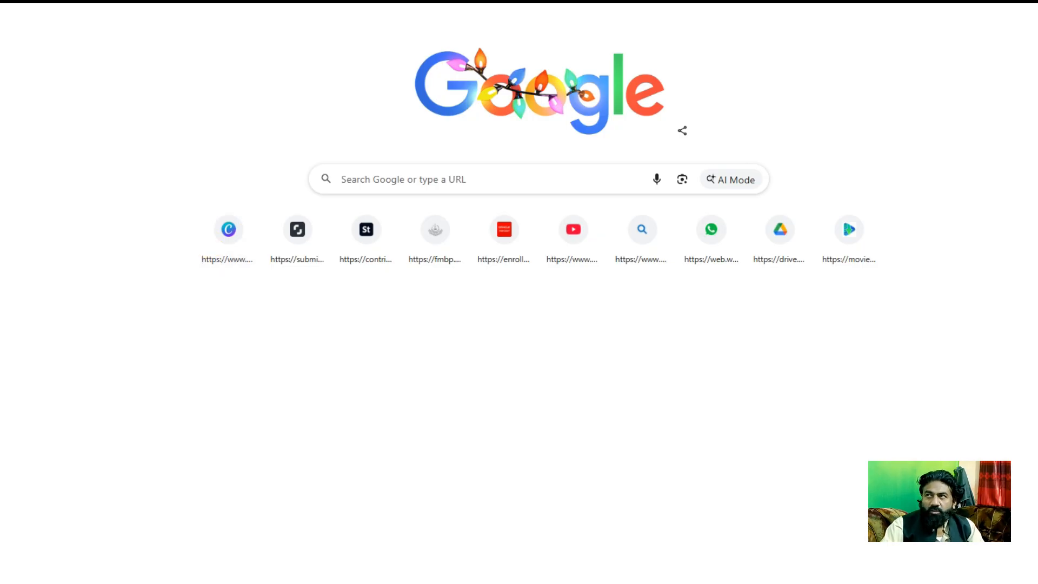
In another Chrome profile, search Google for "canva" and open the official Canva website.
left_click(1019, 5)
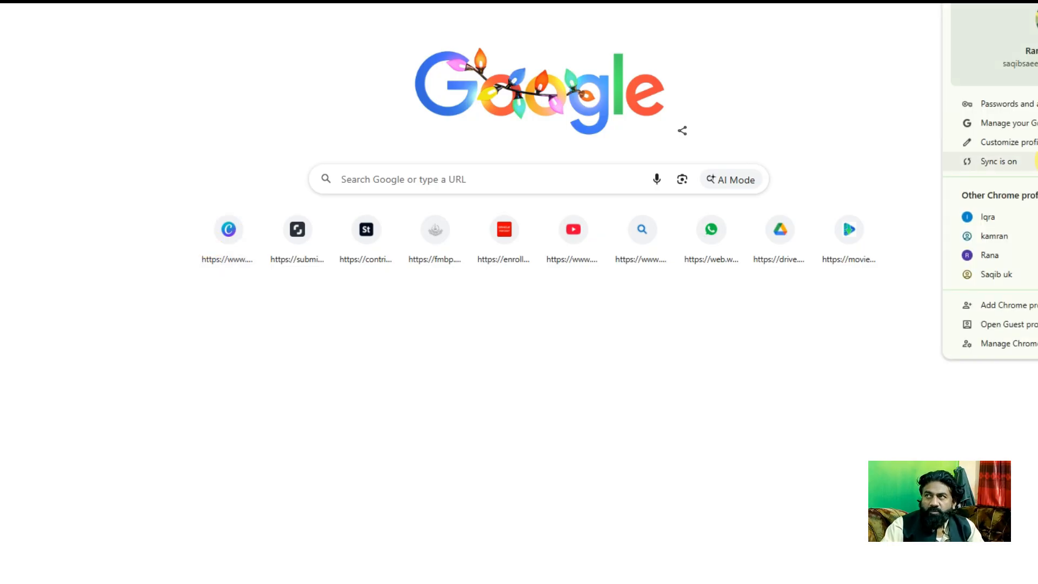
left_click(1030, 276)
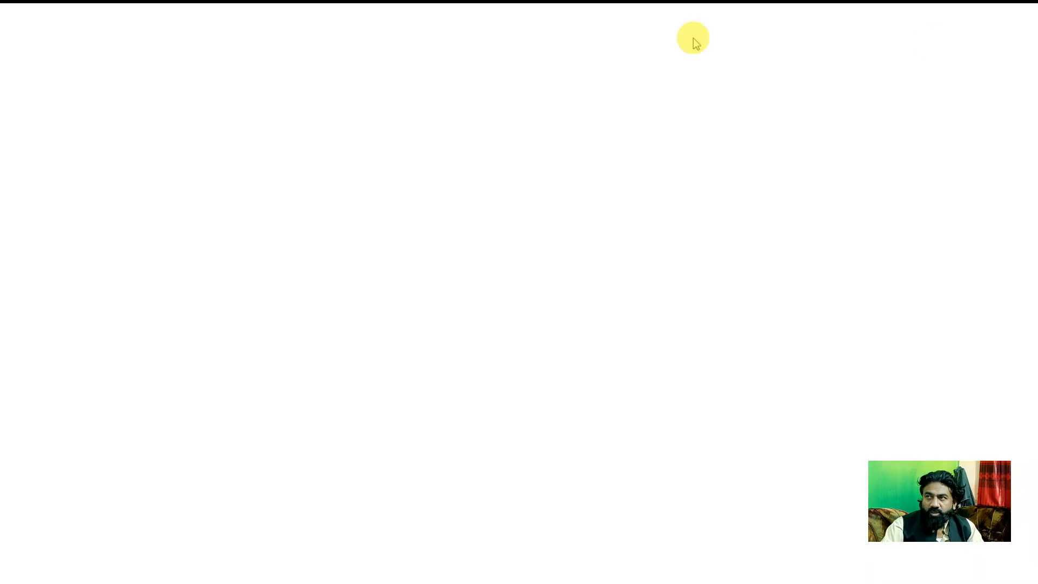
left_click(441, 179)
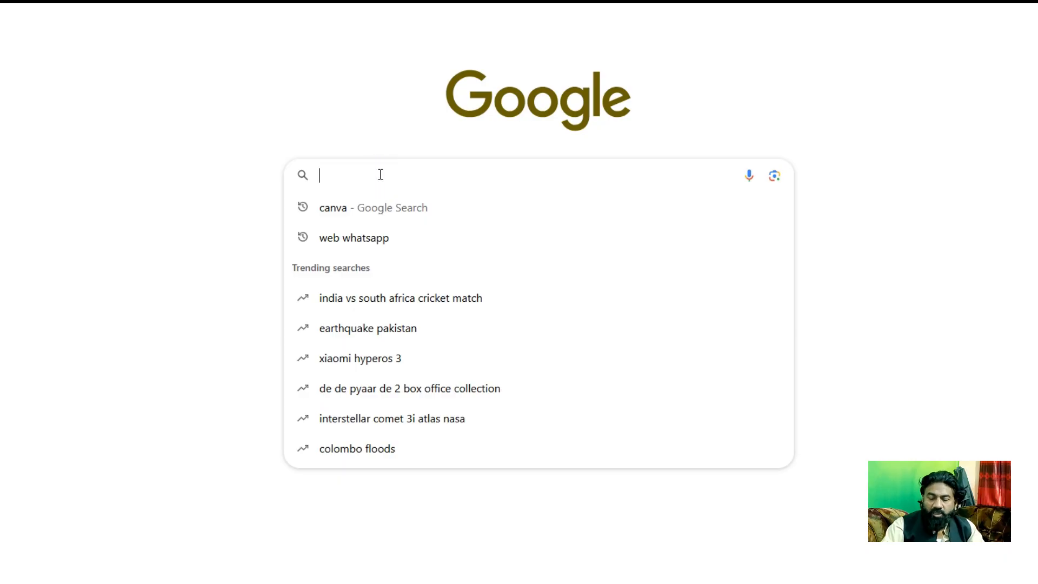
type("canva")
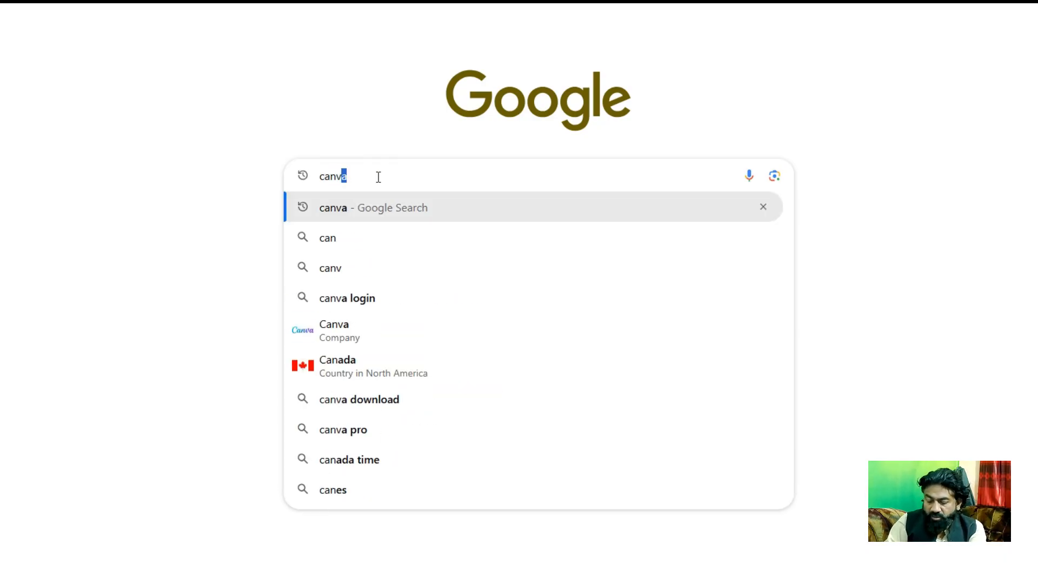
key("Return")
left_click(377, 177)
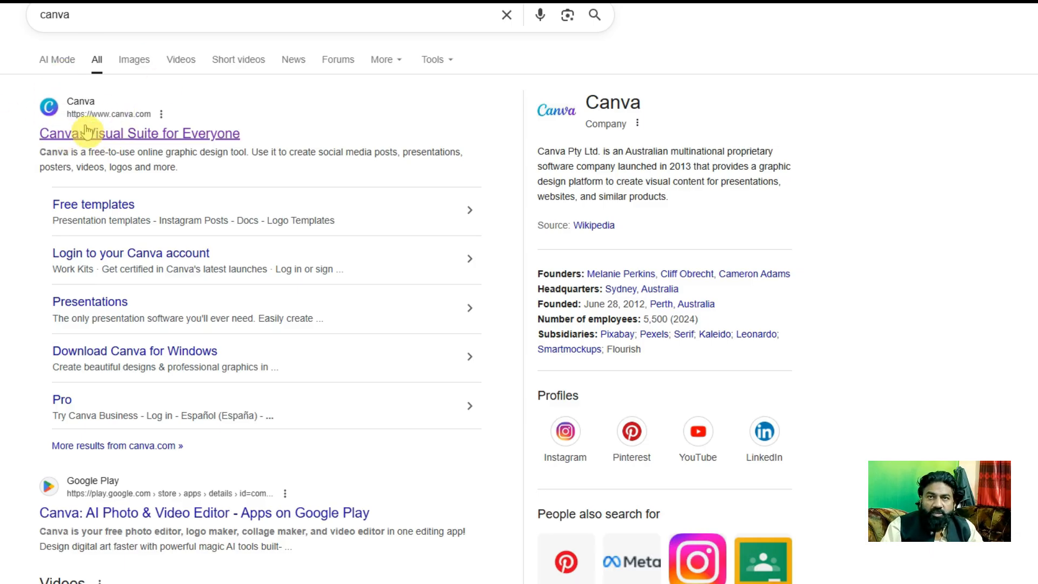
left_click(178, 132)
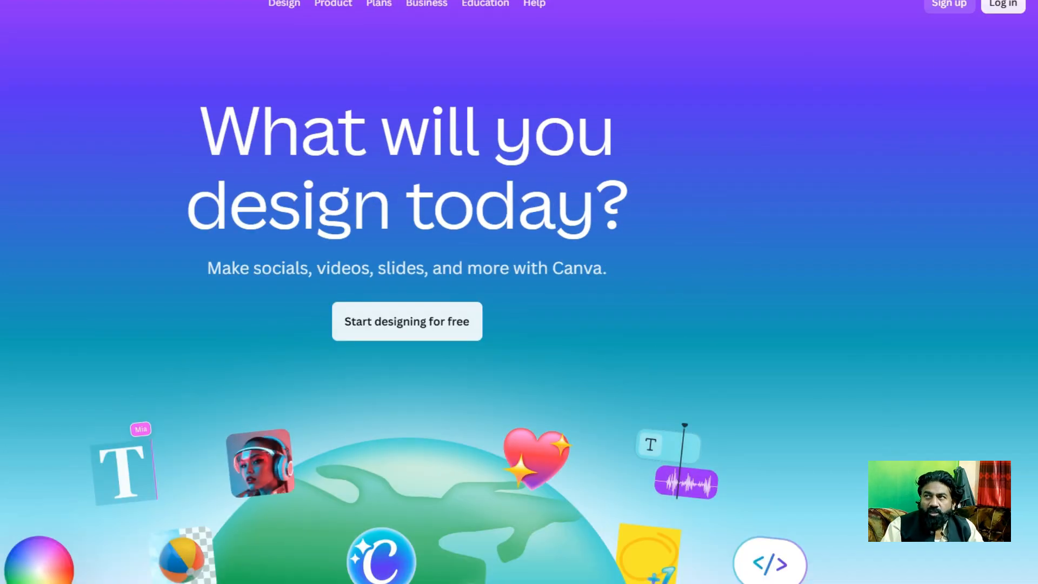
Look at Canva's sign-up options and its Google sign-in window, and close both without signing in.
left_click(949, 12)
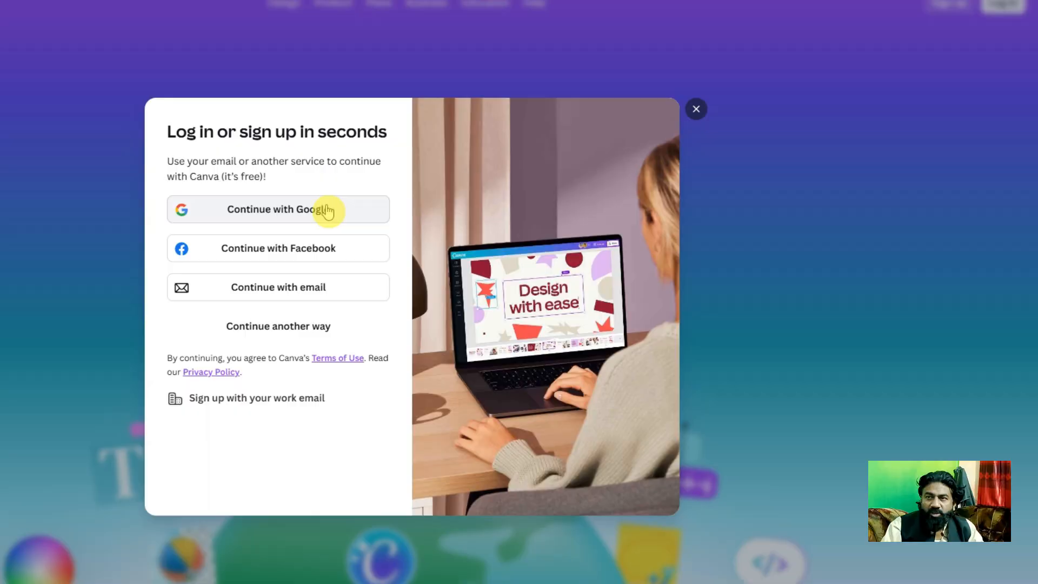
left_click(326, 210)
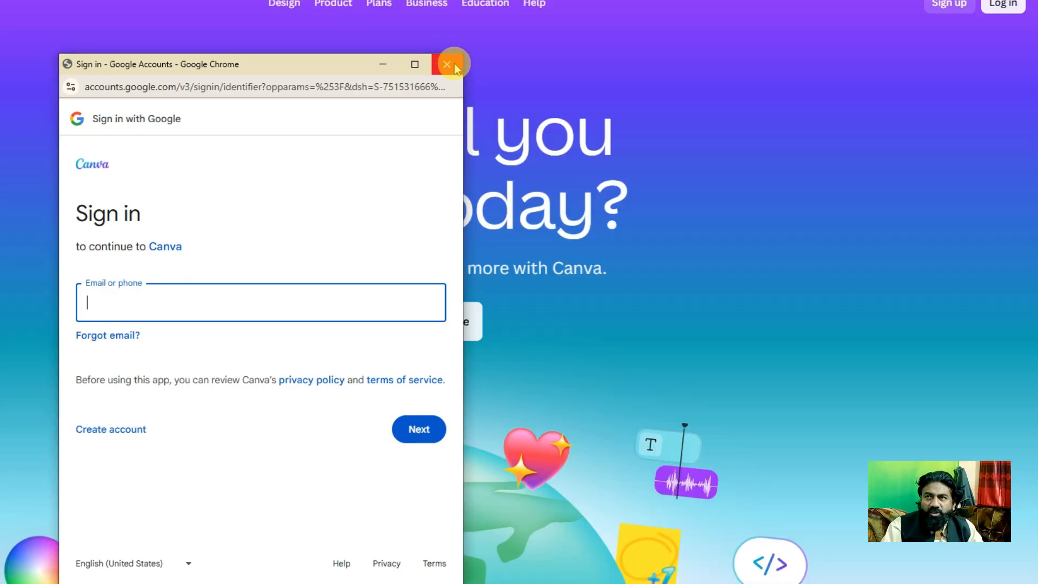
left_click(453, 64)
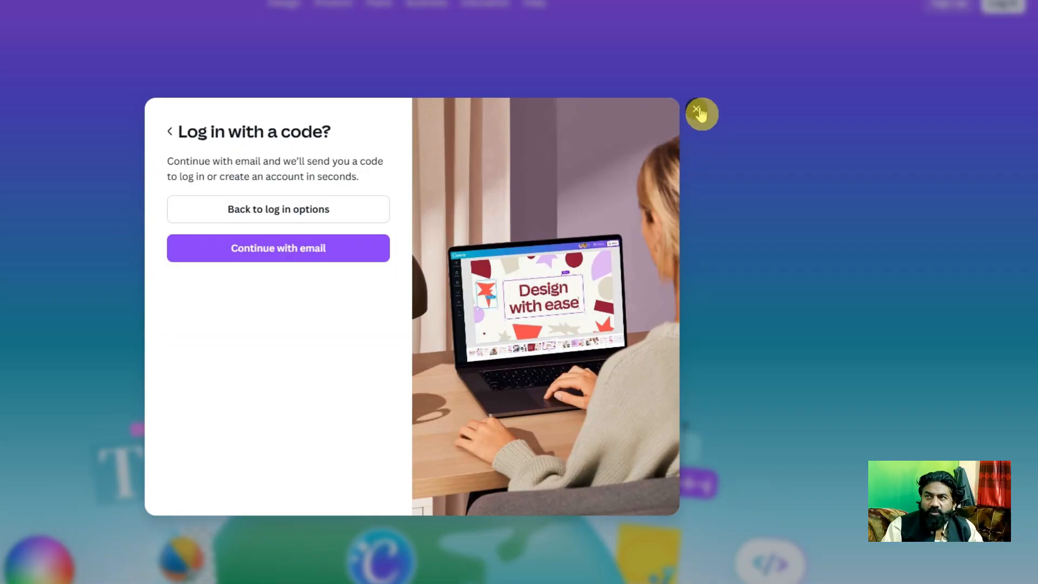
left_click(699, 111)
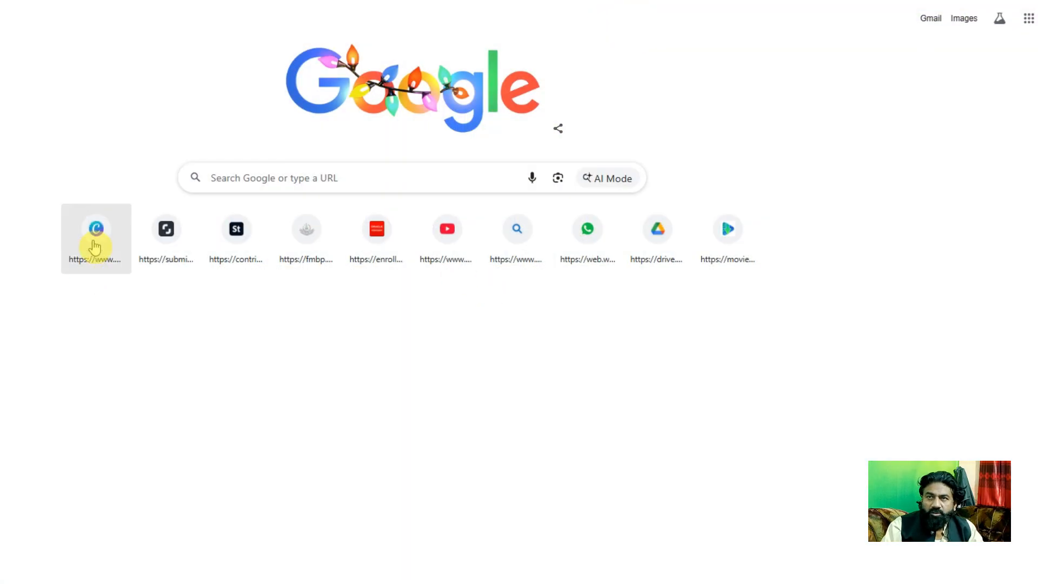
Open the signed-in Canva home page and switch it to the template search.
left_click(282, 69)
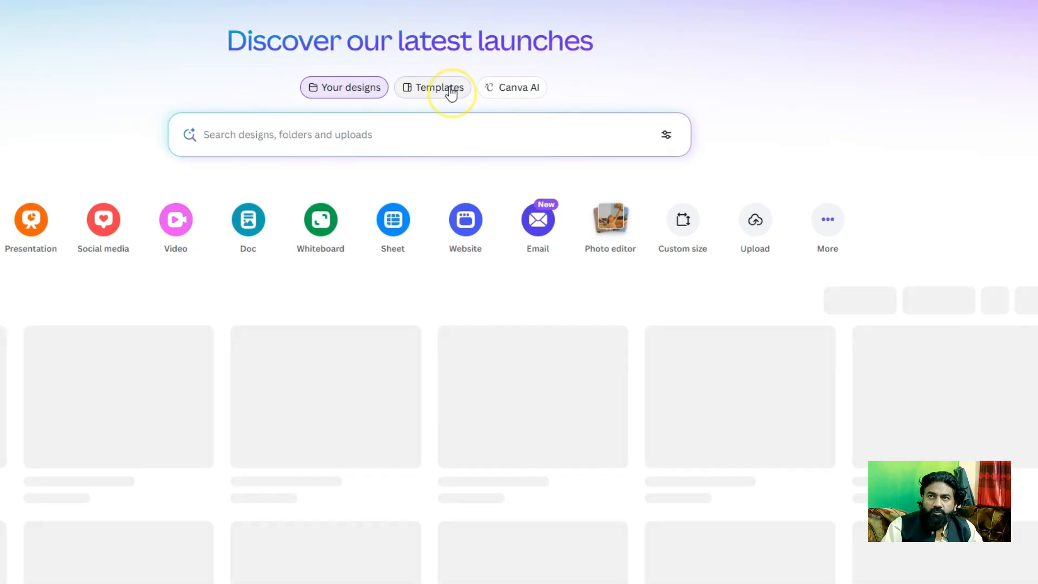
left_click(451, 91)
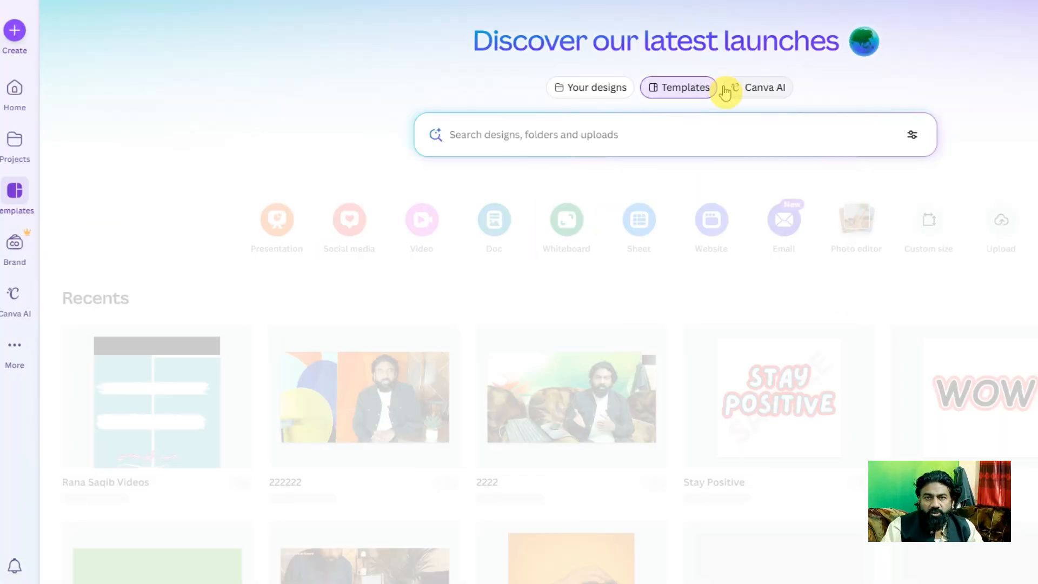
left_click(687, 89)
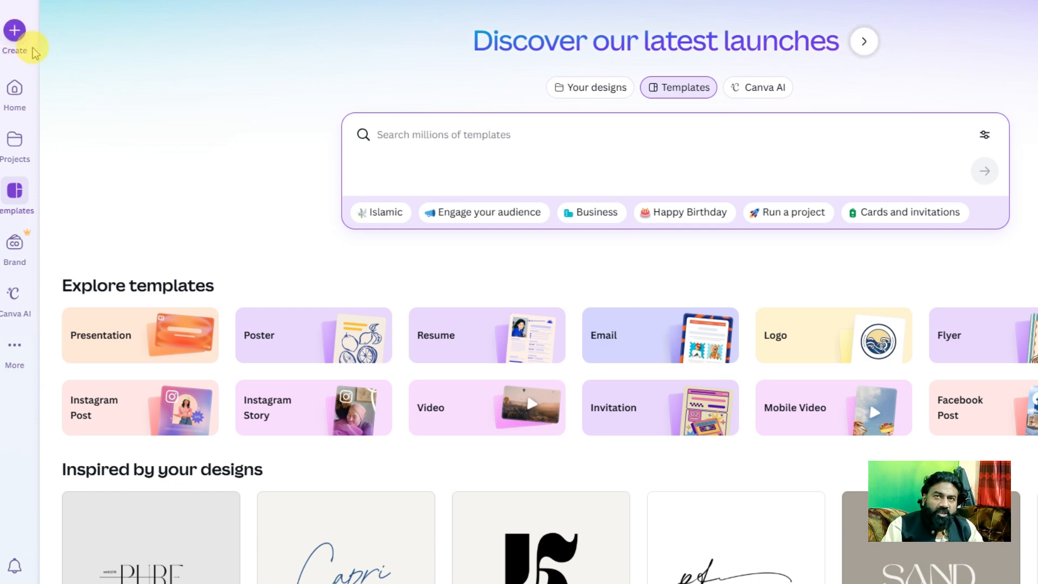
Start creating a new custom-size design with px as the unit.
left_click(14, 32)
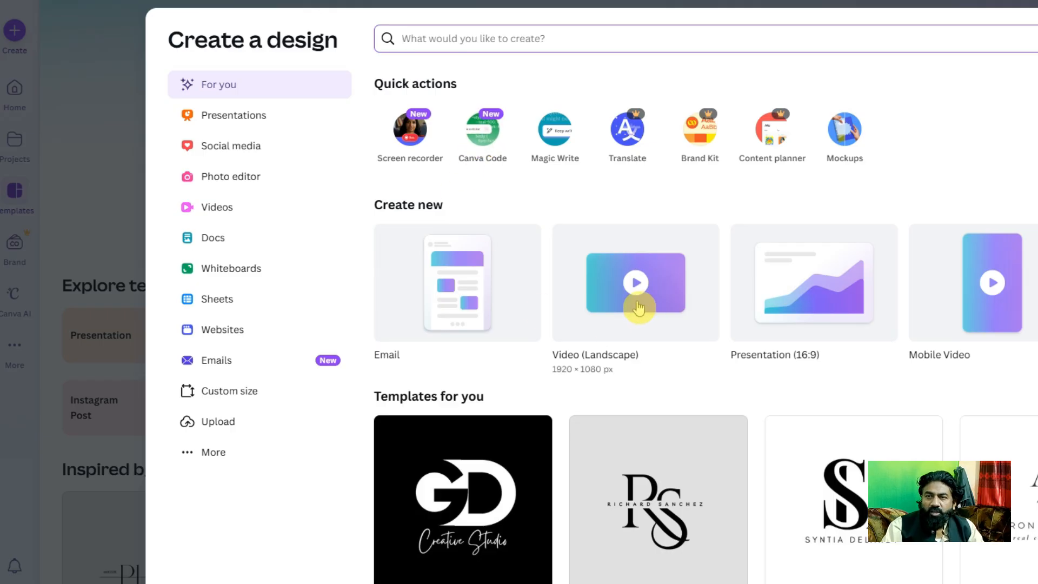
left_click(214, 171)
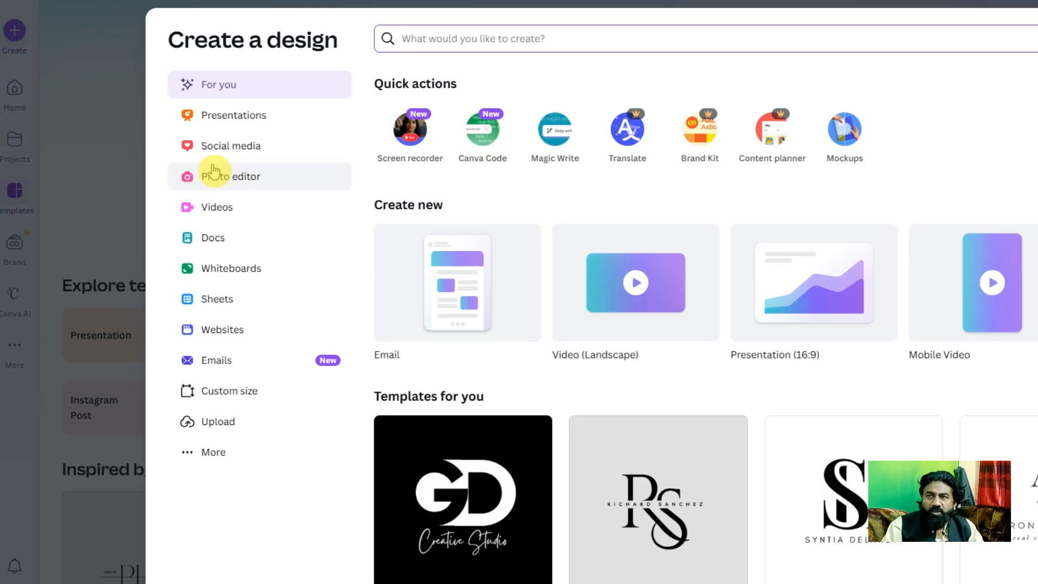
left_click(219, 391)
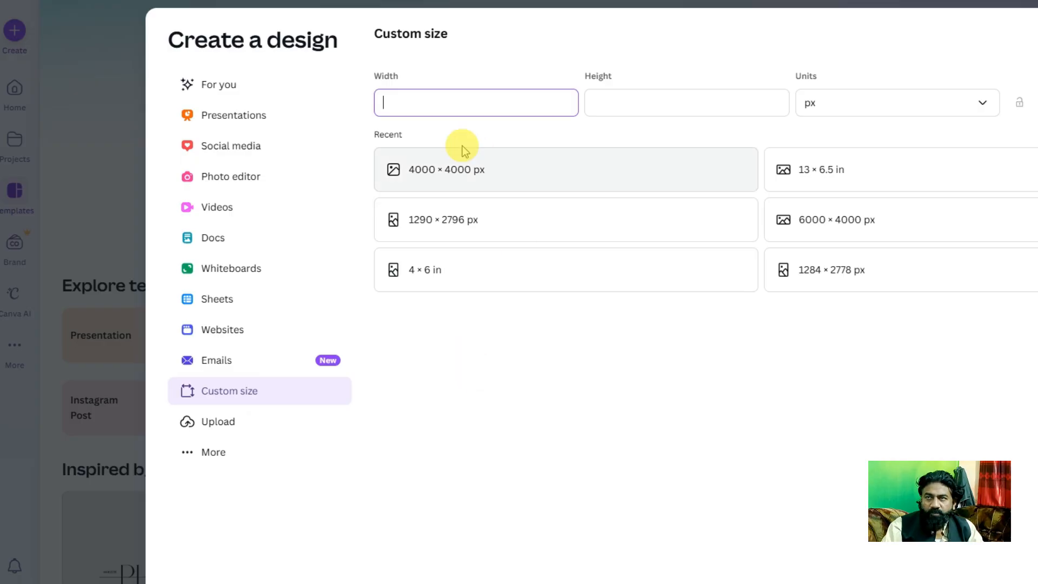
left_click(667, 104)
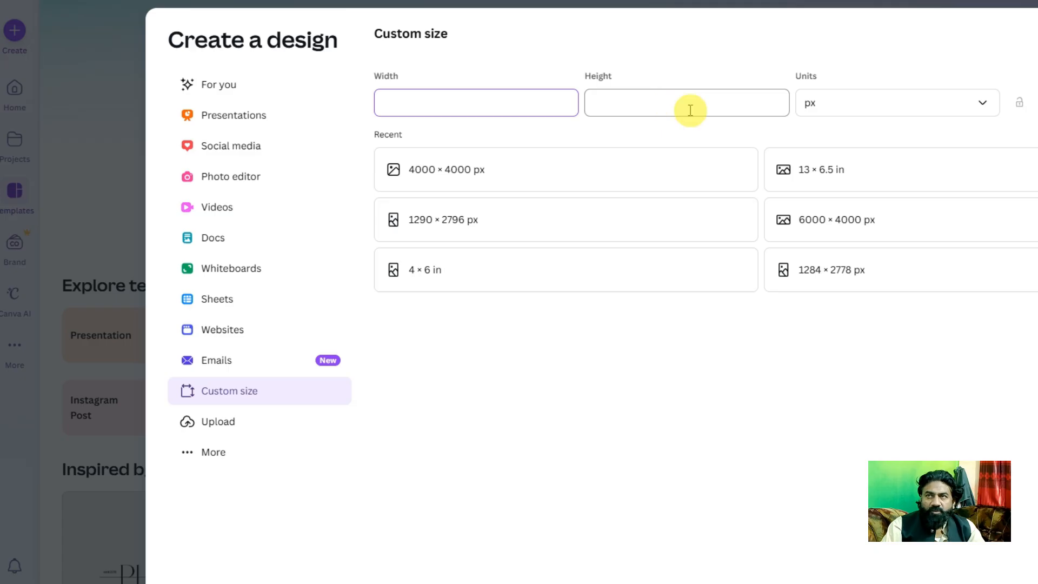
left_click(918, 109)
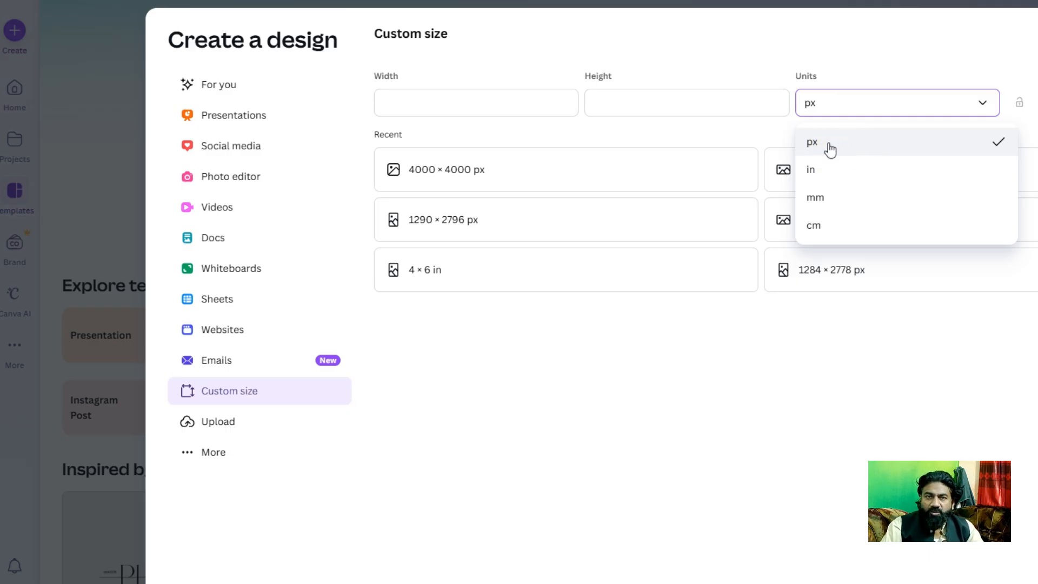
left_click(853, 155)
left_click(853, 155)
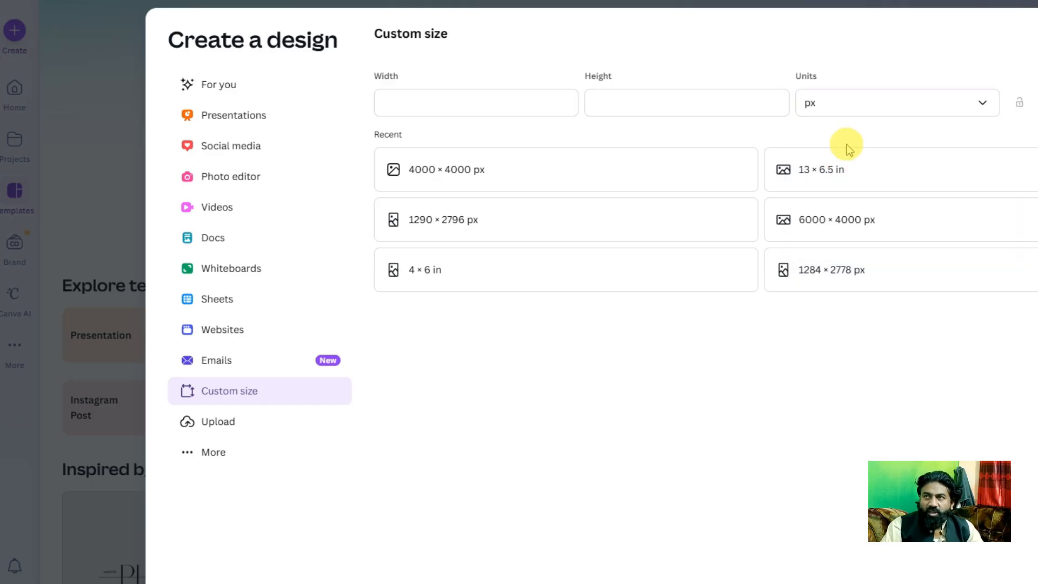
Set the custom size to 4000 px wide and 4000 px high, and create the design.
left_click(514, 105)
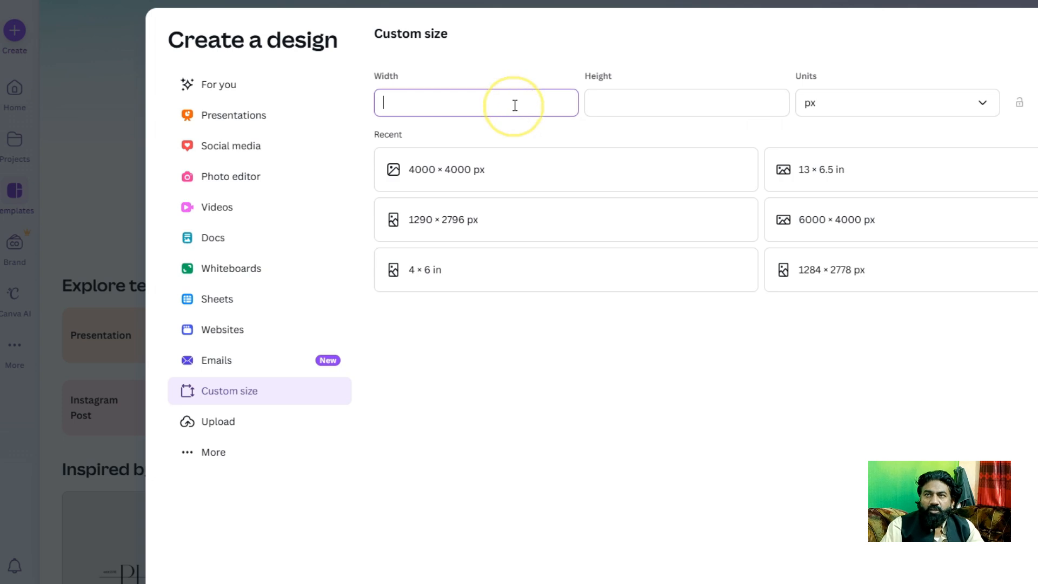
type("4000")
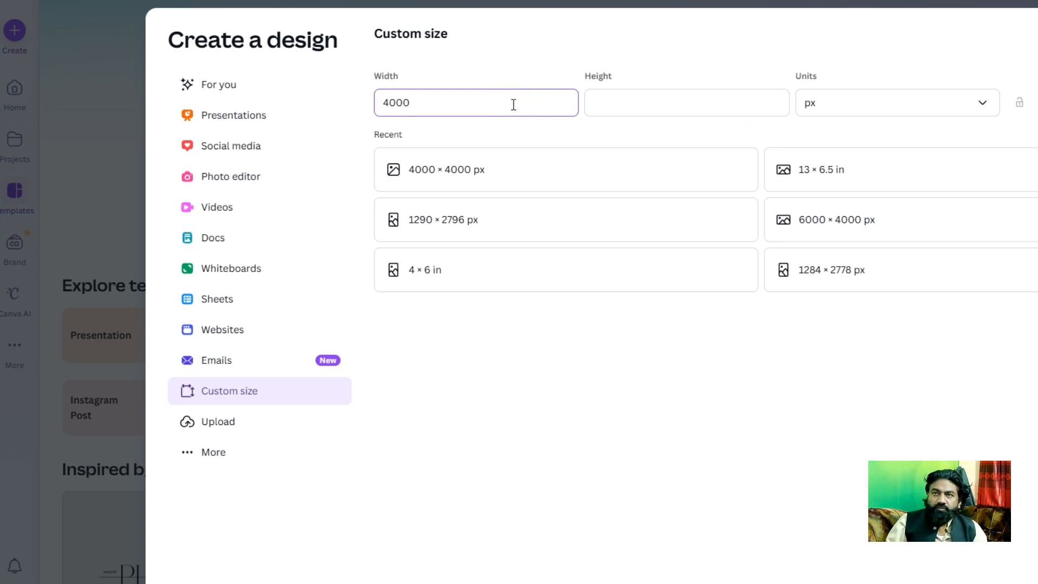
left_click(597, 105)
type("4000")
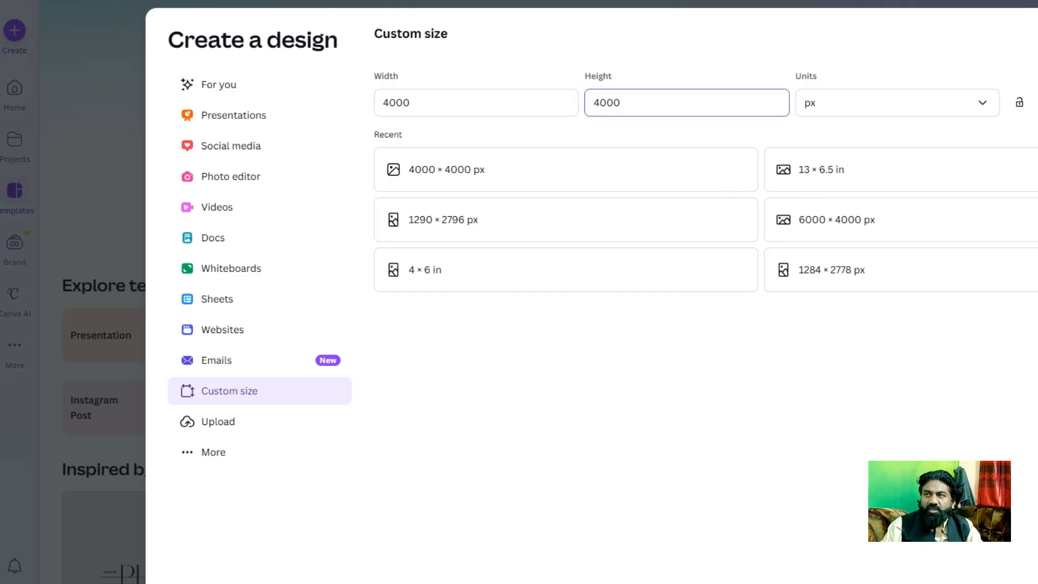
key("Return")
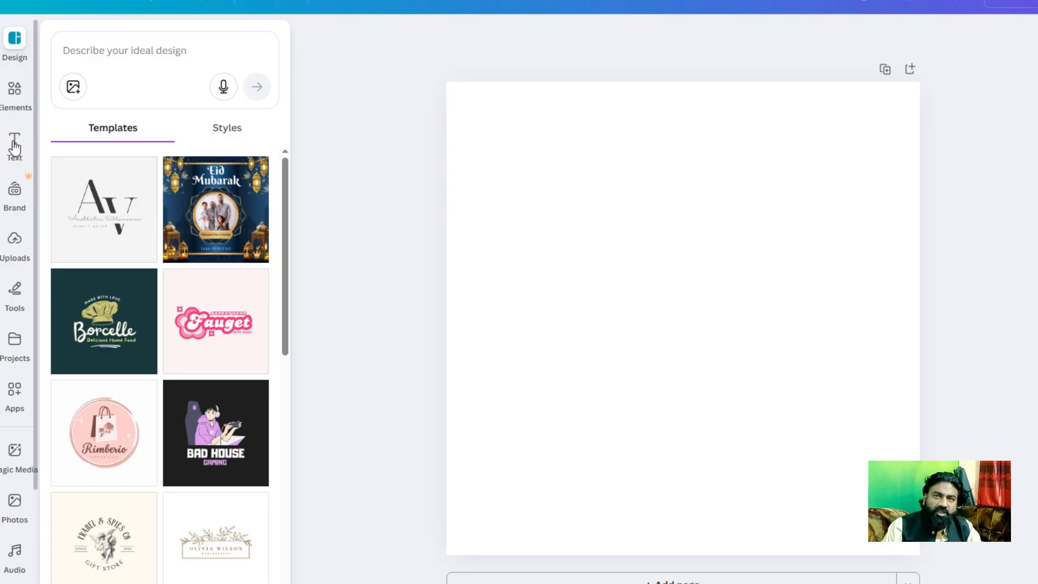
Add a heading to the blank page with the text "Be Better Every Day".
left_click(15, 146)
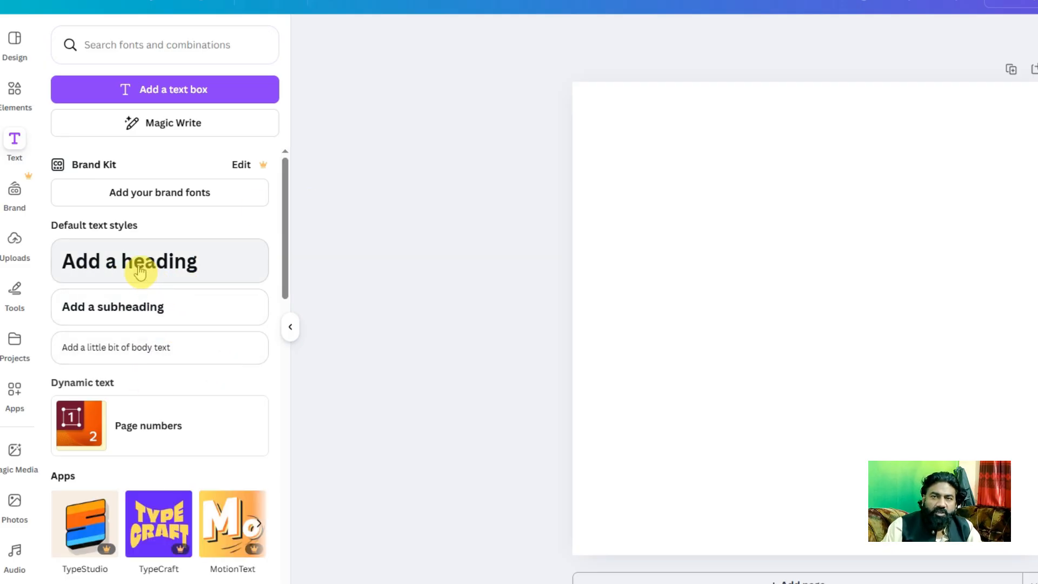
left_click(139, 271)
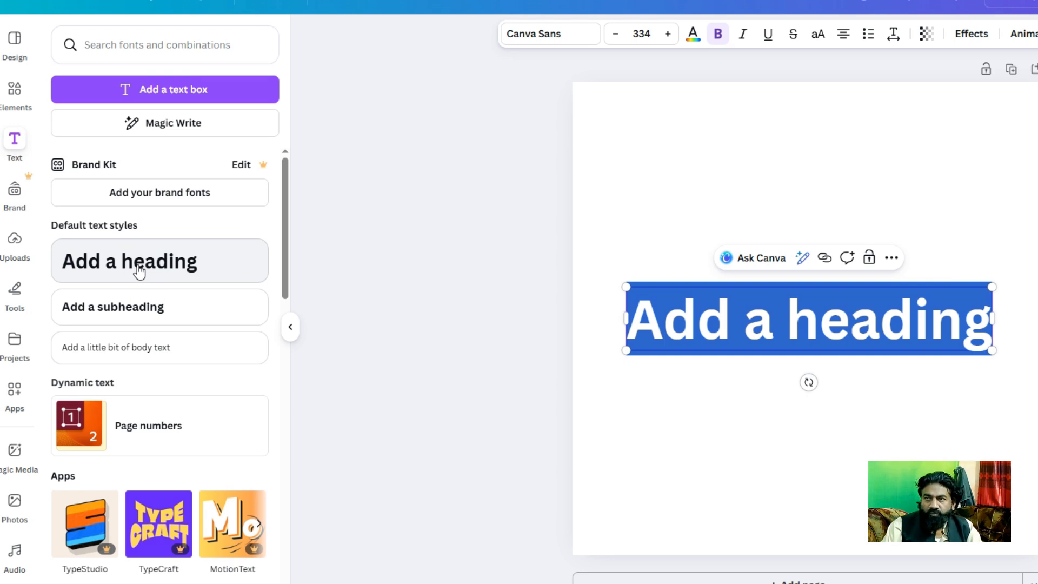
type("Be Better Every Day")
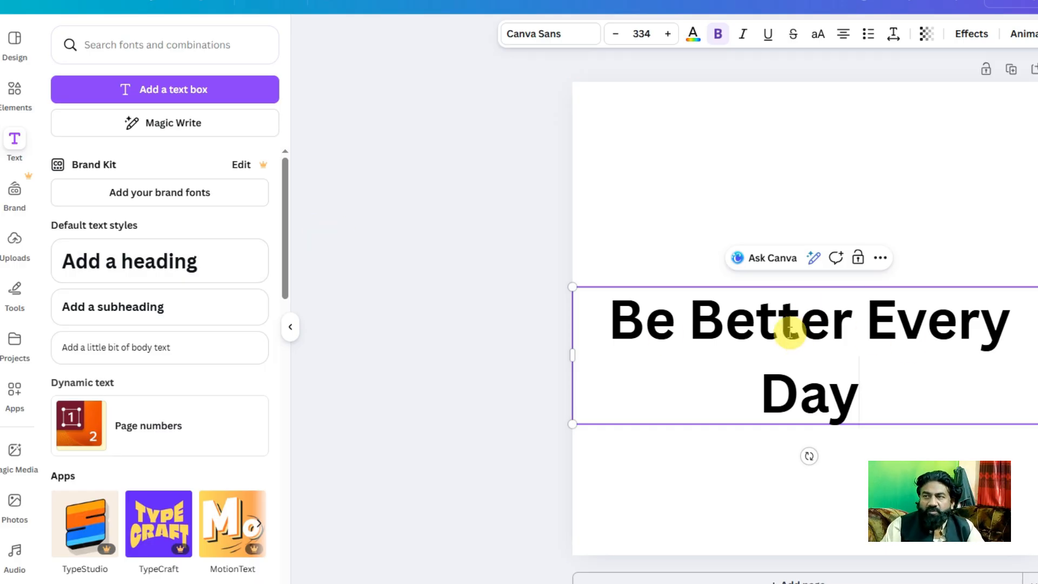
Replace the spaces in the heading with line breaks so Be, Better, Every and Day each stand on their own line.
left_click(692, 331)
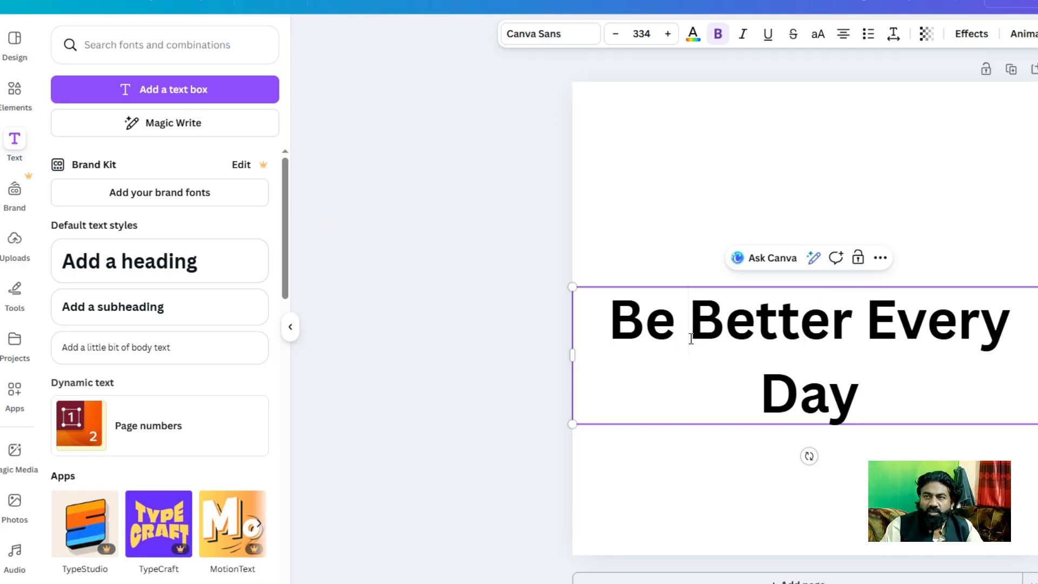
key("BackSpace")
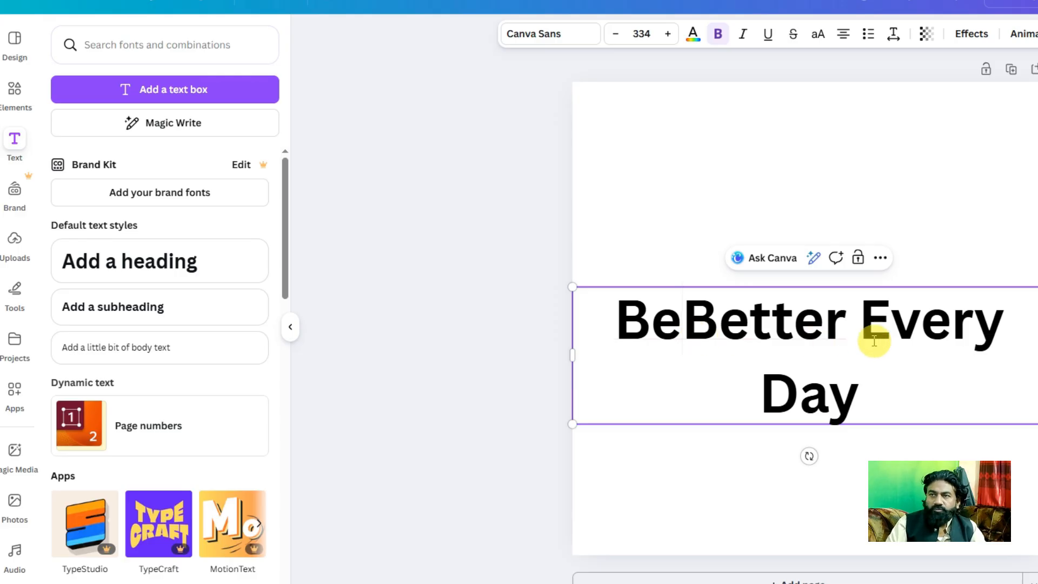
left_click(862, 330)
key("BackSpace")
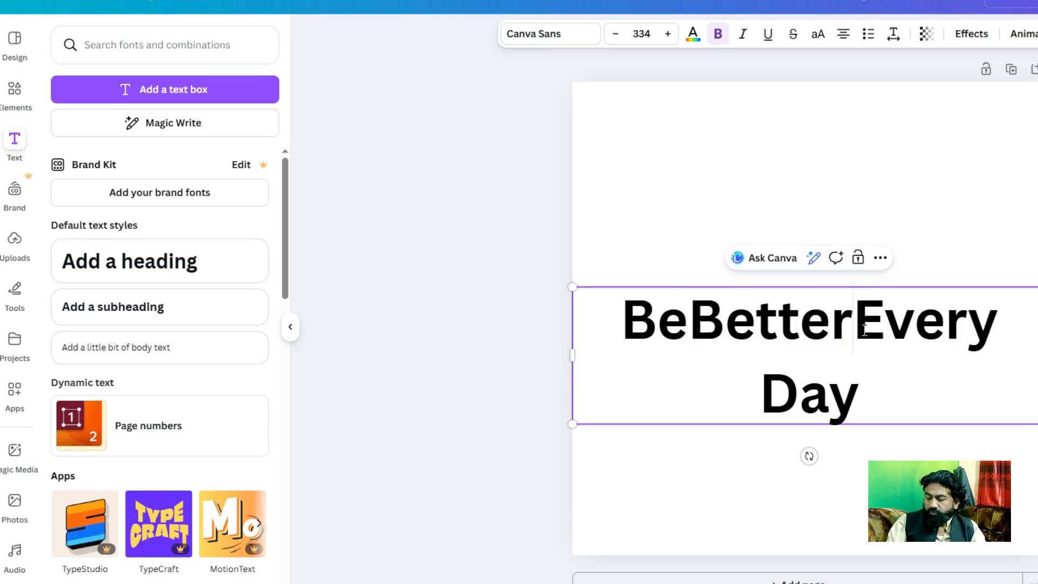
left_click(766, 396)
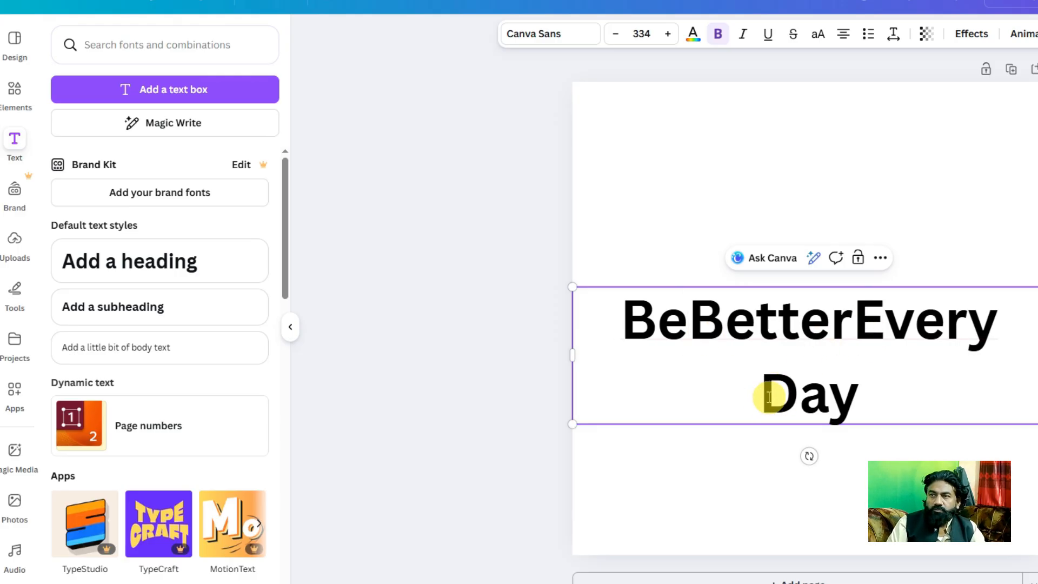
key("BackSpace")
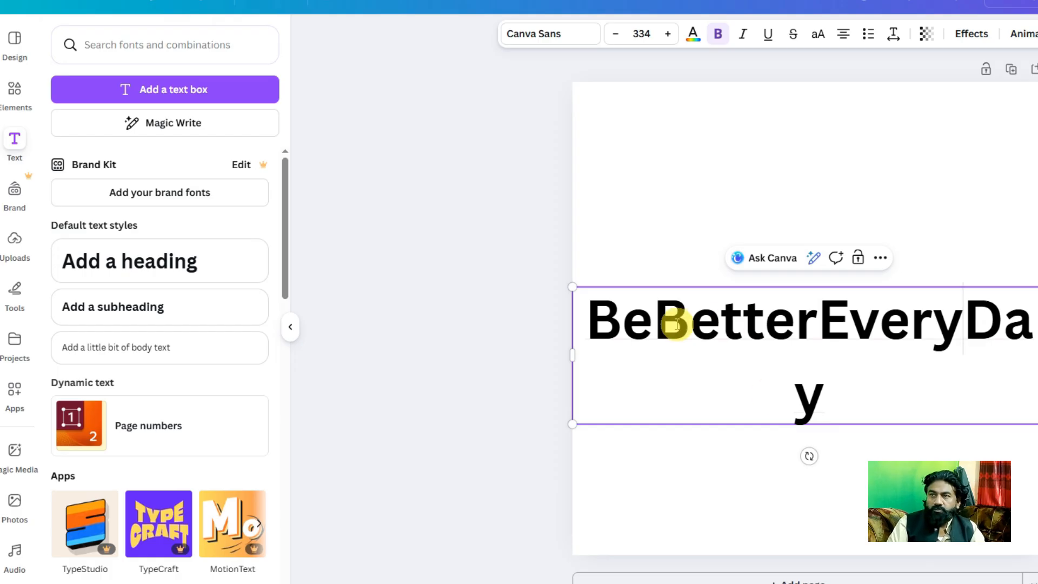
left_click(660, 322)
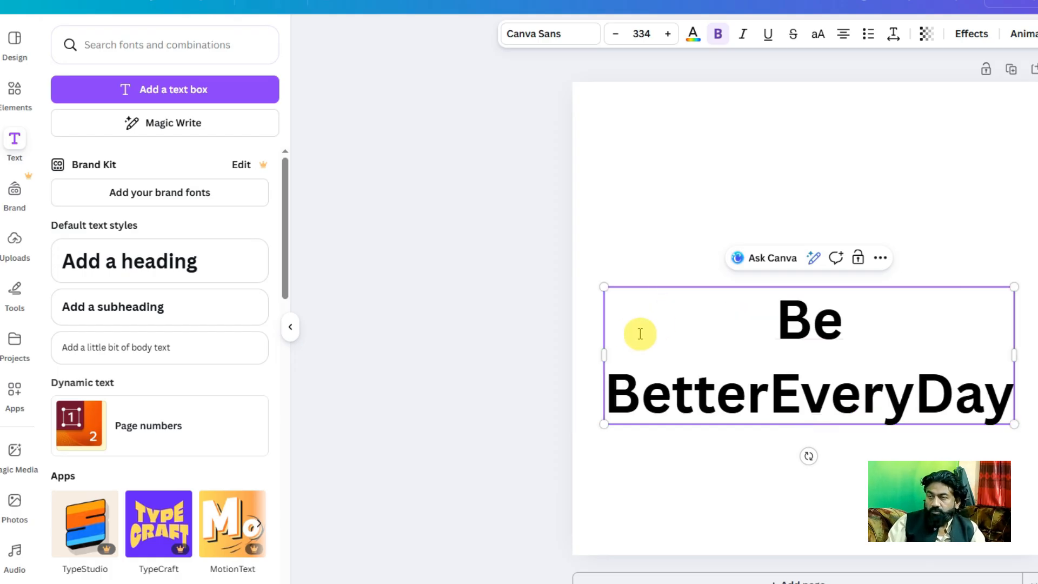
left_click(781, 393)
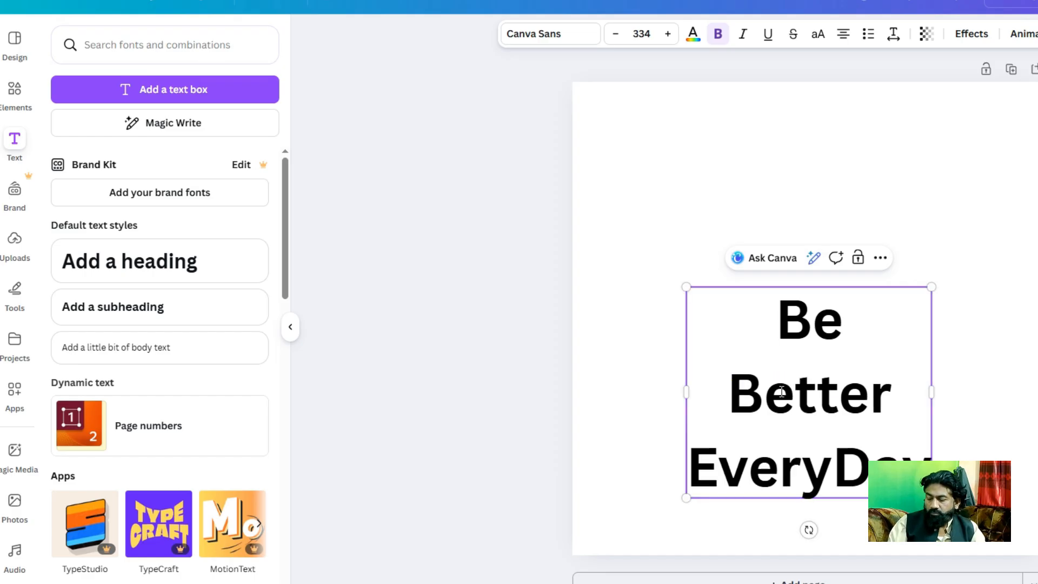
left_click(835, 454)
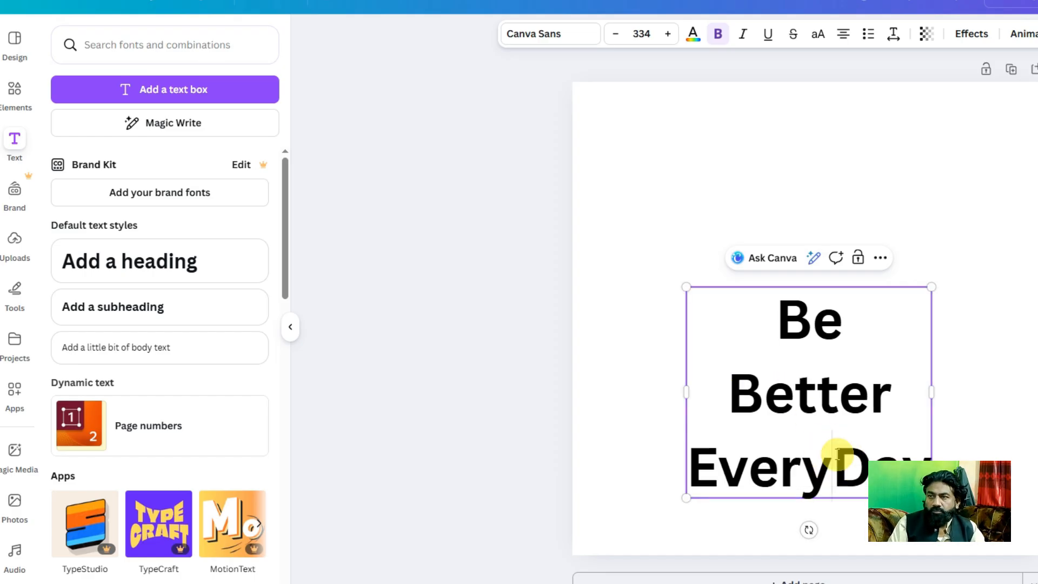
left_click(985, 369)
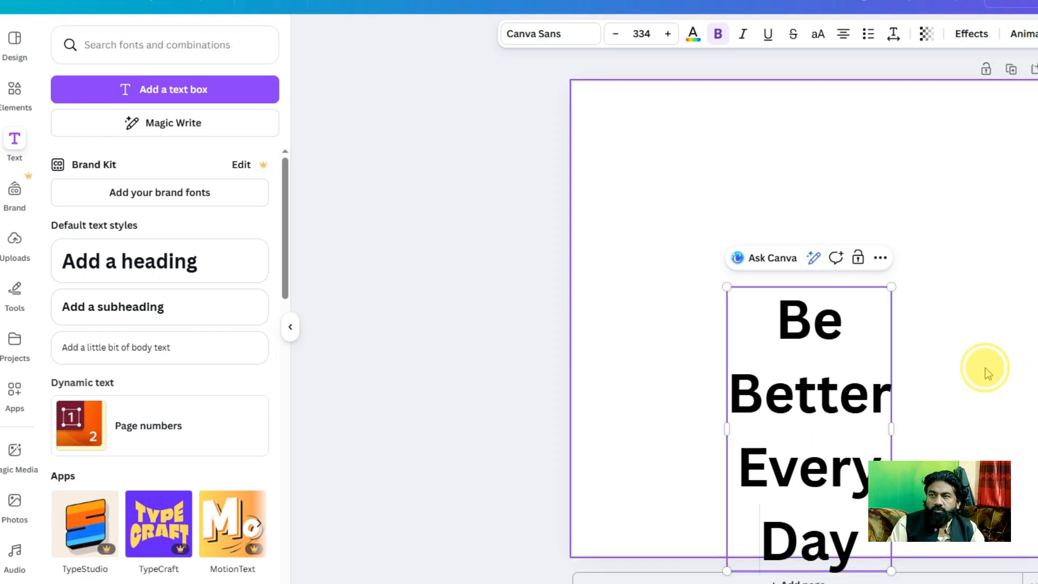
Move the four-line heading up within the page and enlarge it to a font size of about 491.
left_click_drag(827, 467, 781, 311)
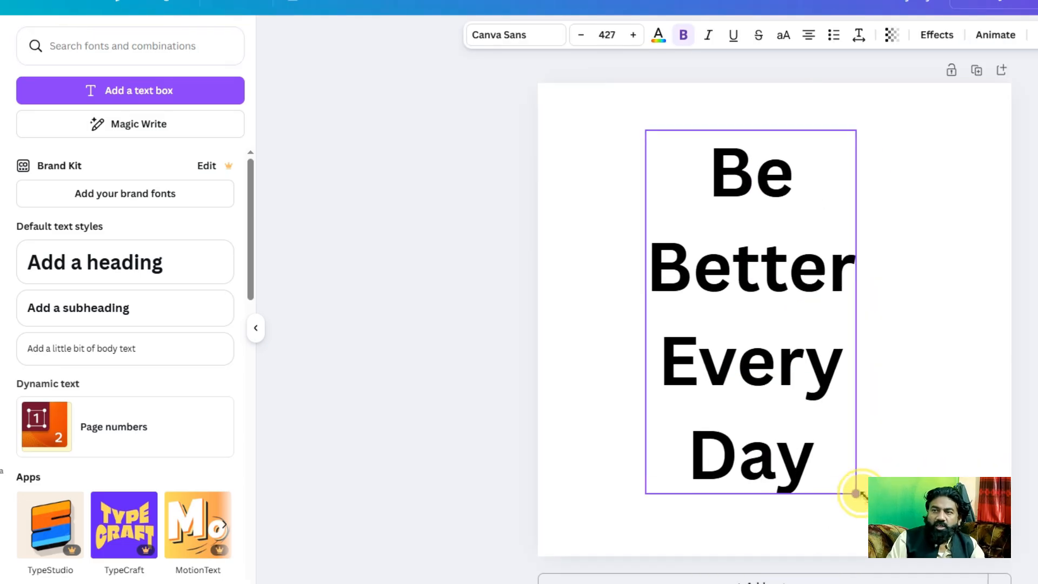
left_click_drag(857, 493, 877, 528)
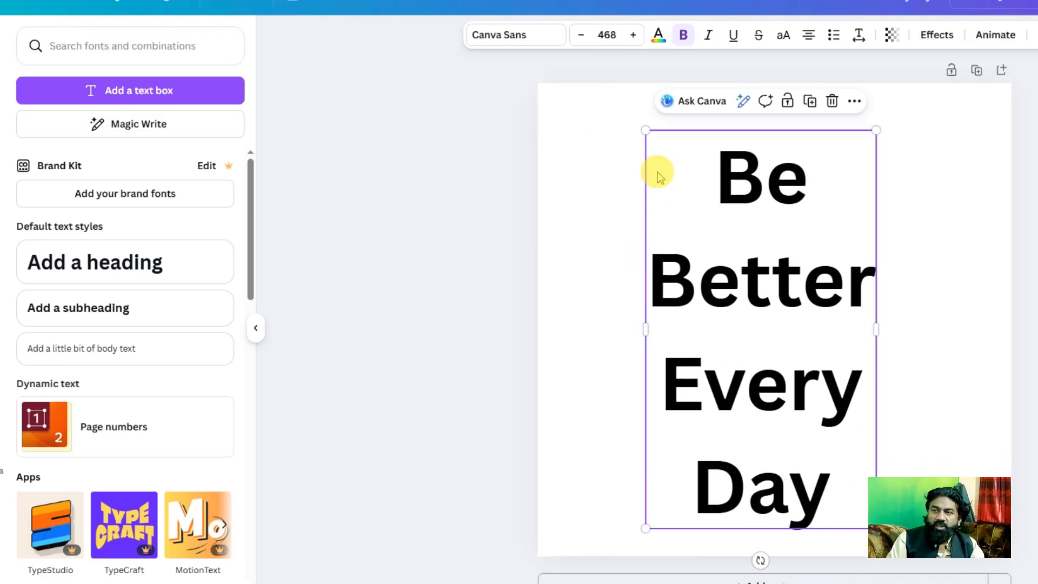
left_click_drag(643, 130, 627, 114)
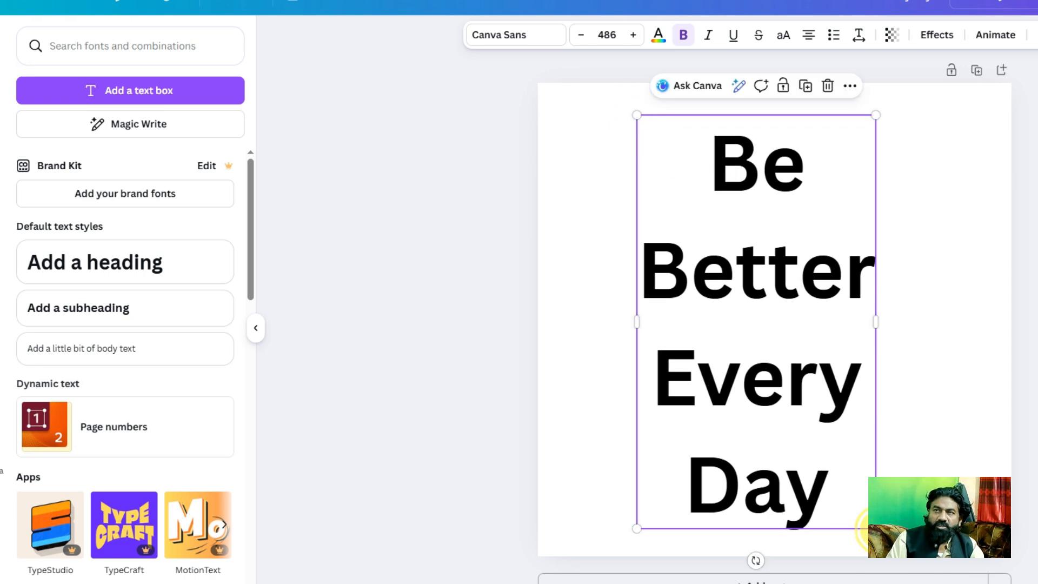
left_click(943, 388)
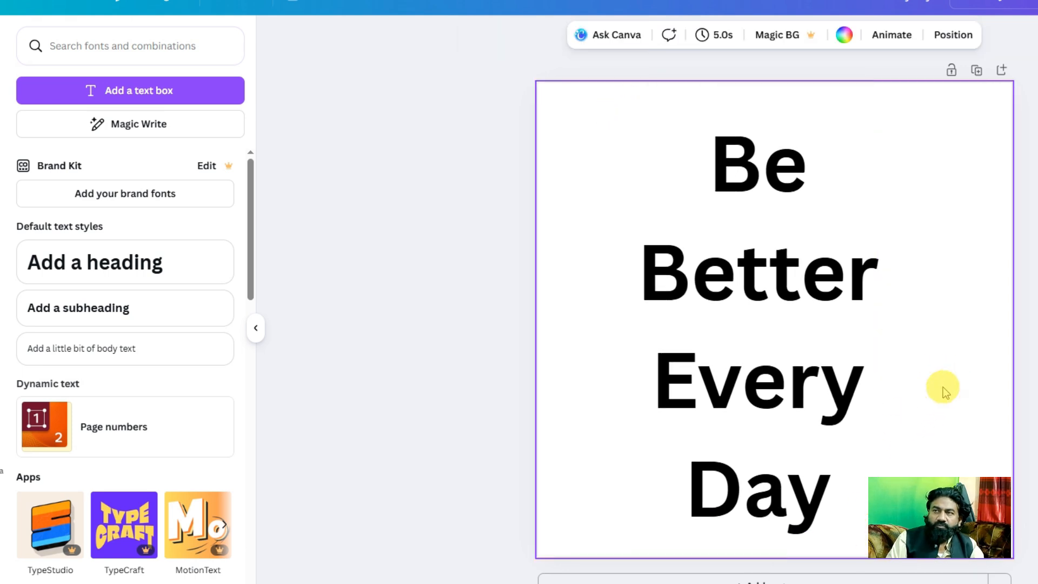
Try the Lovelo font on the heading.
left_click(724, 262)
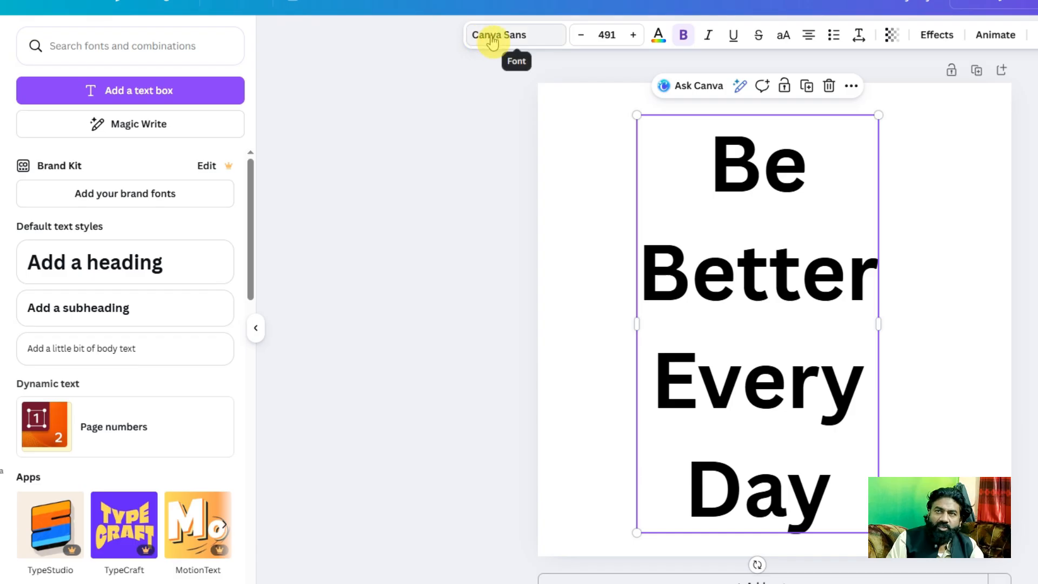
left_click(529, 38)
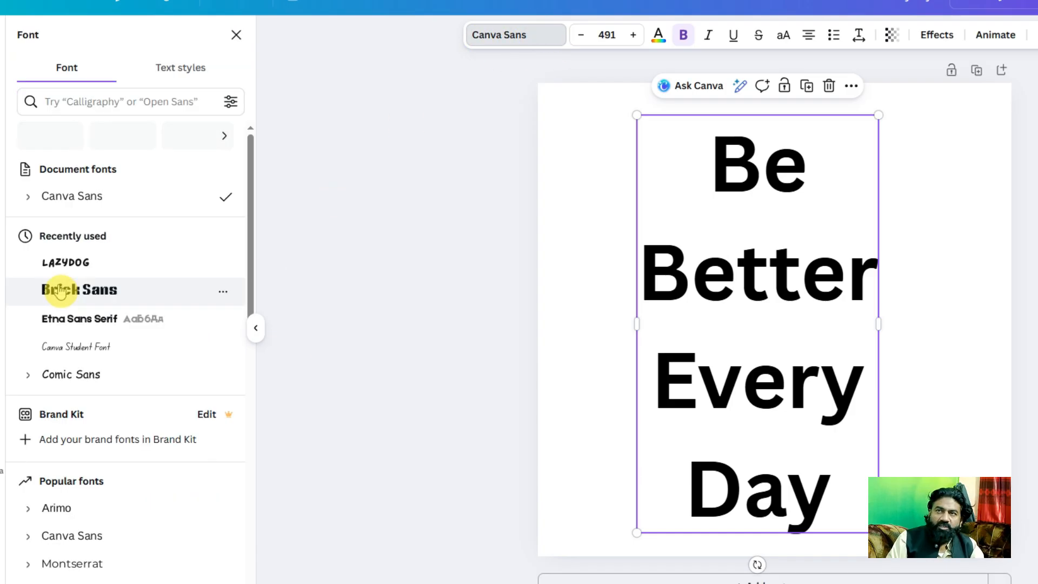
scroll(104, 281, "down", 7)
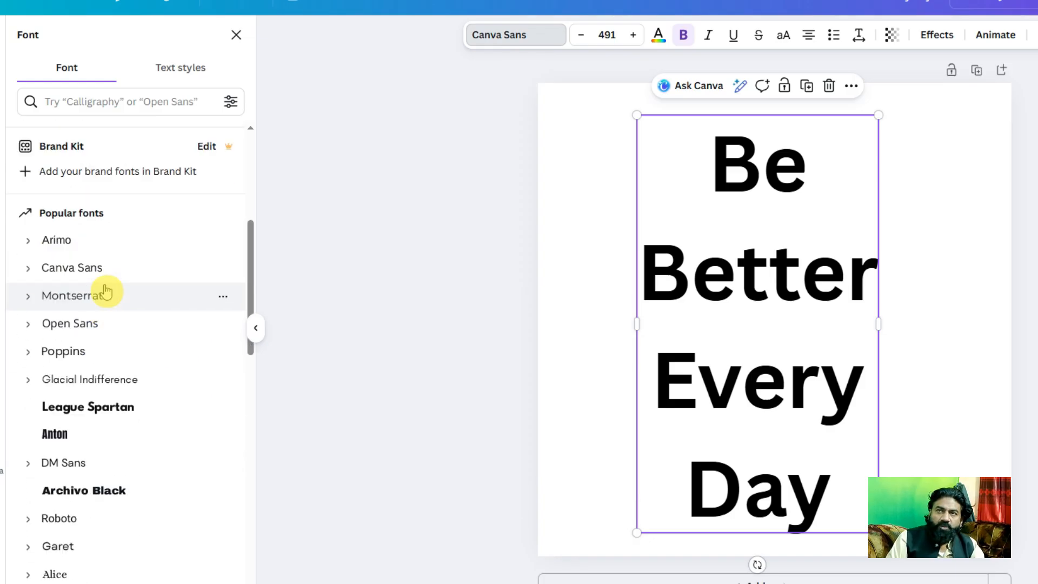
scroll(106, 292, "down", 18)
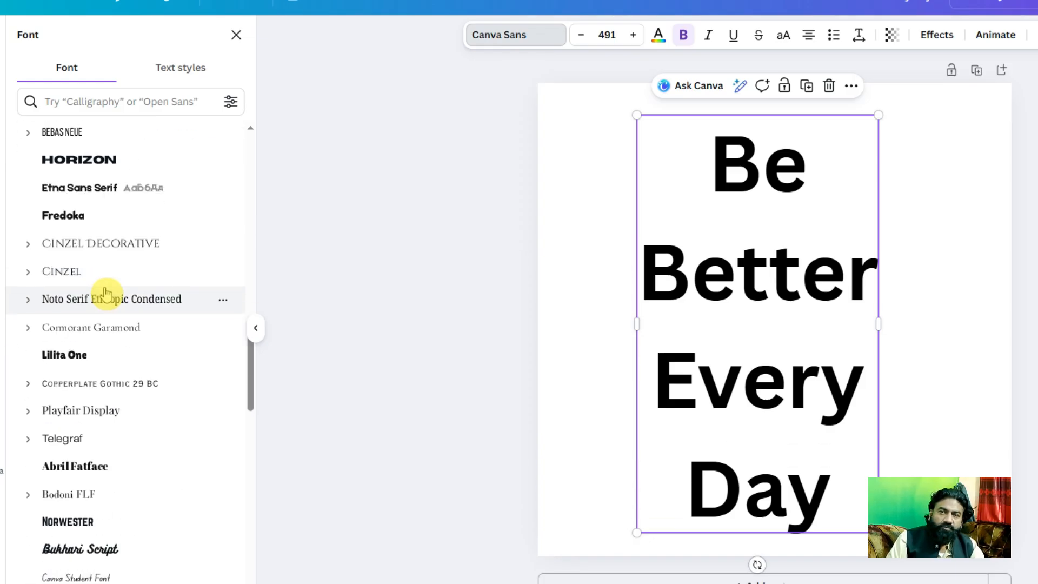
scroll(106, 297, "down", 12)
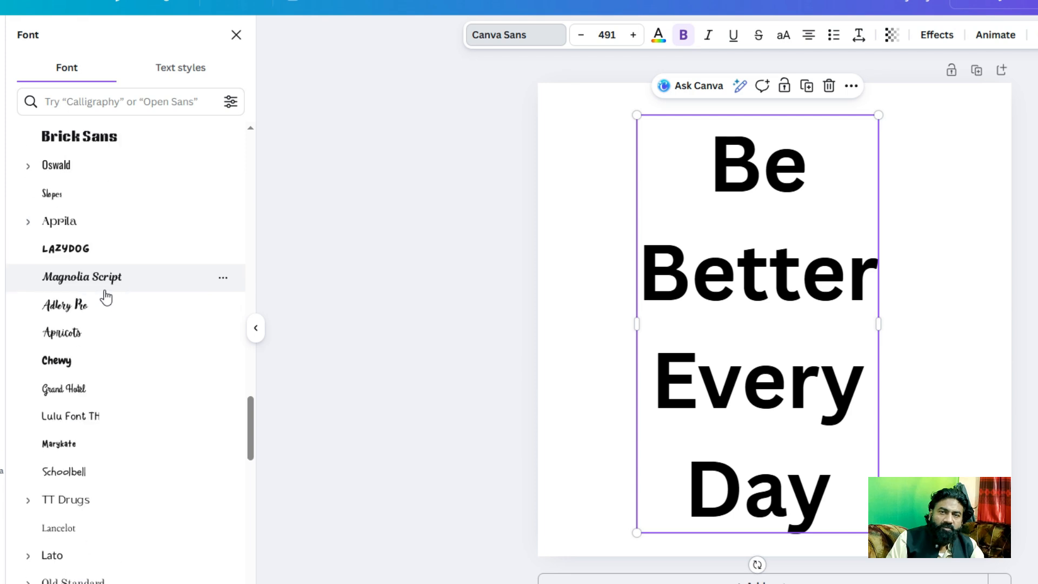
scroll(106, 297, "down", 10)
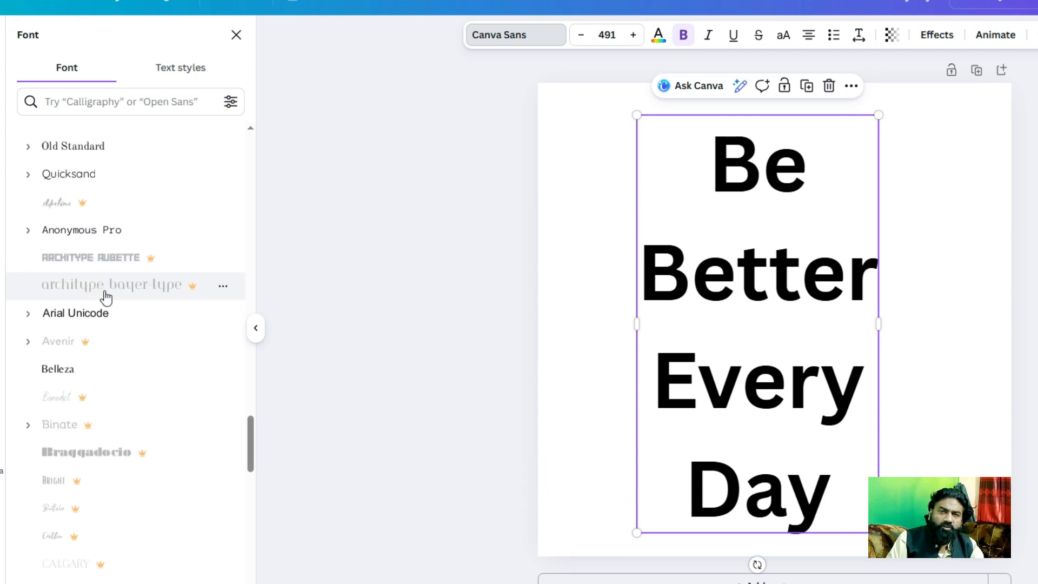
scroll(103, 297, "down", 15)
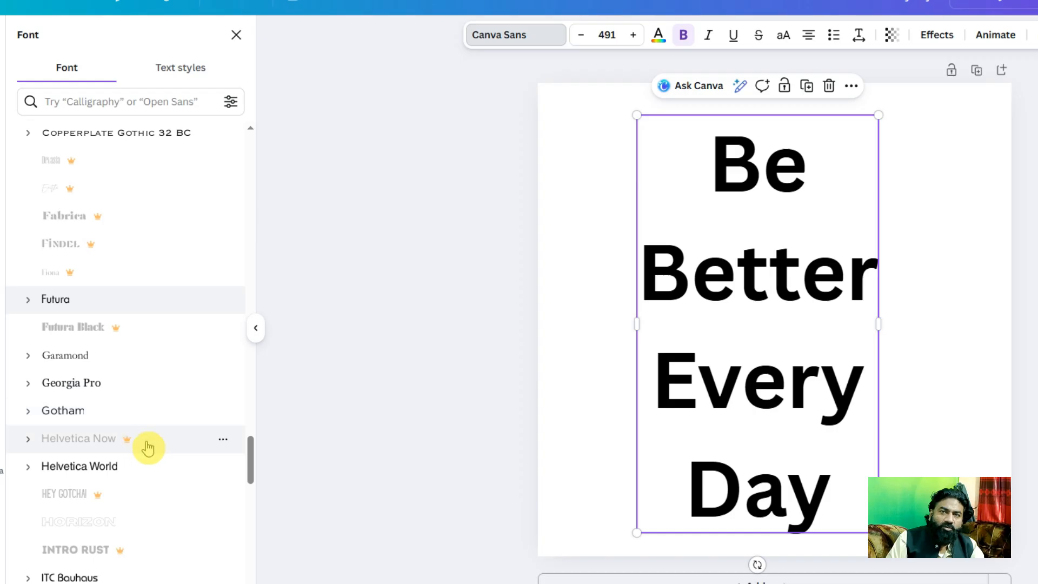
scroll(137, 451, "down", 5)
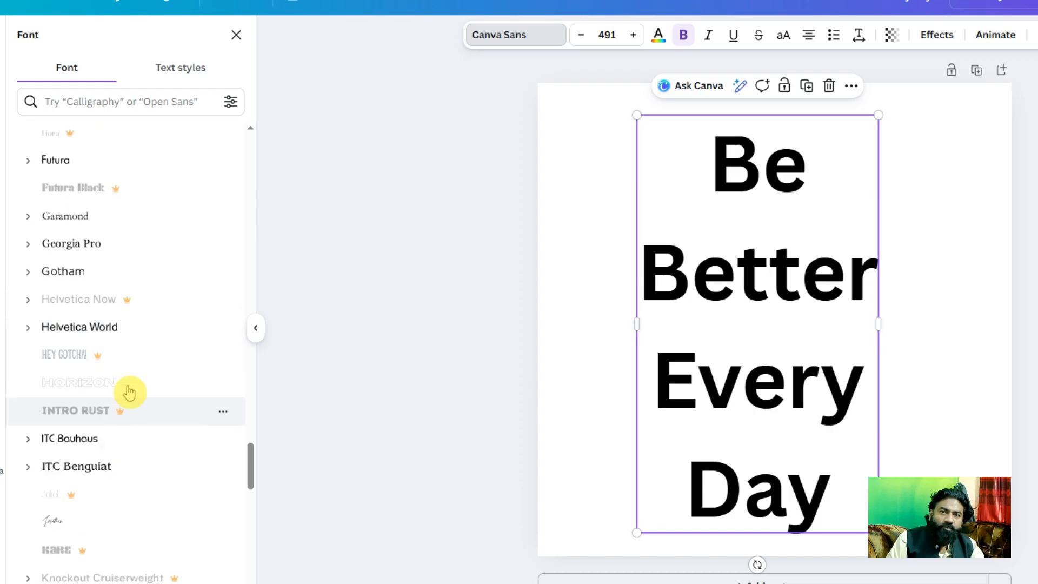
scroll(119, 426, "down", 3)
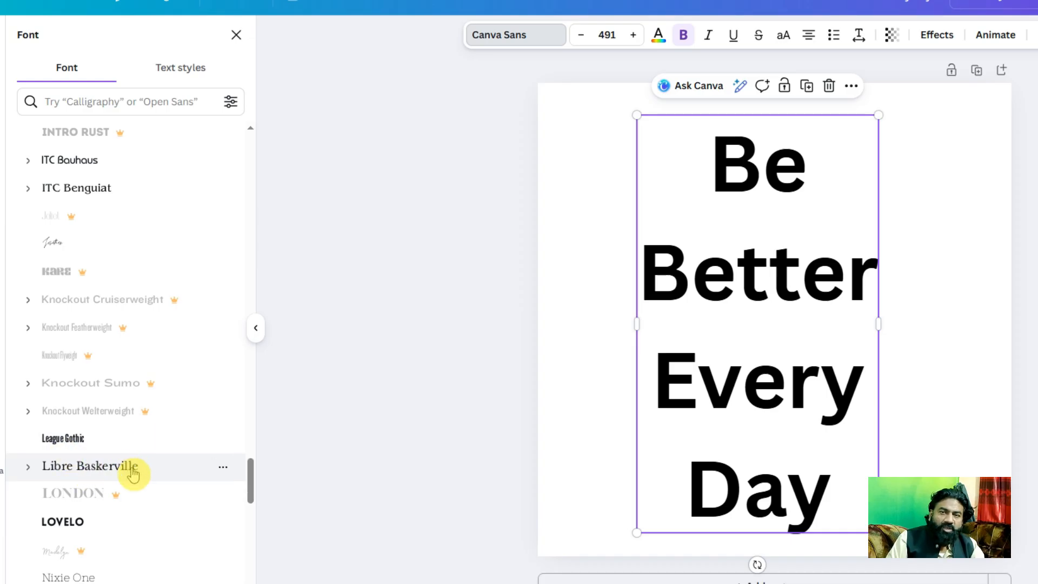
scroll(132, 468, "down", 4)
left_click(63, 314)
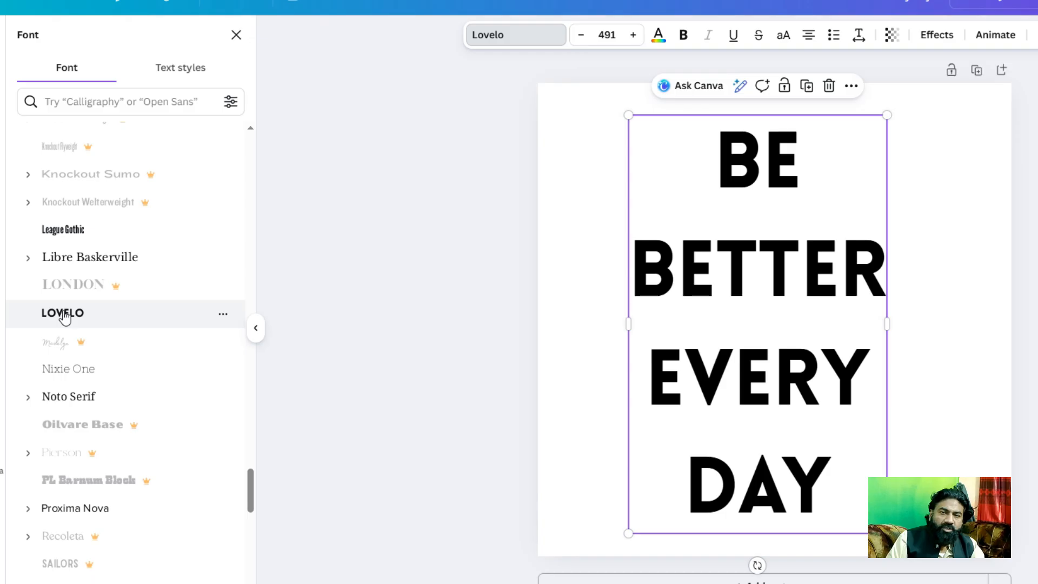
Try the Ahsing font from the English fonts on the heading.
scroll(65, 318, "down", 8)
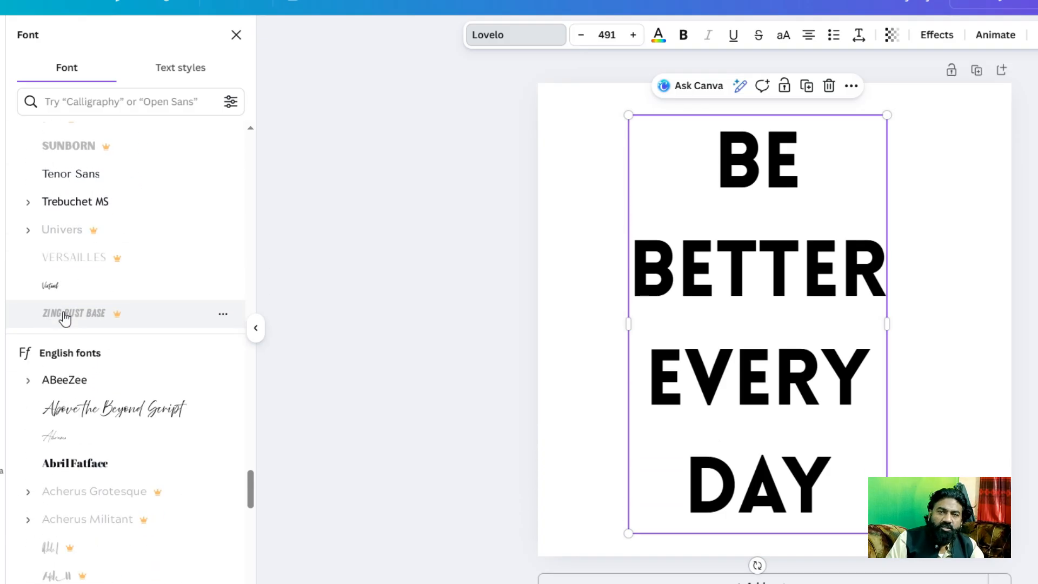
scroll(65, 317, "down", 8)
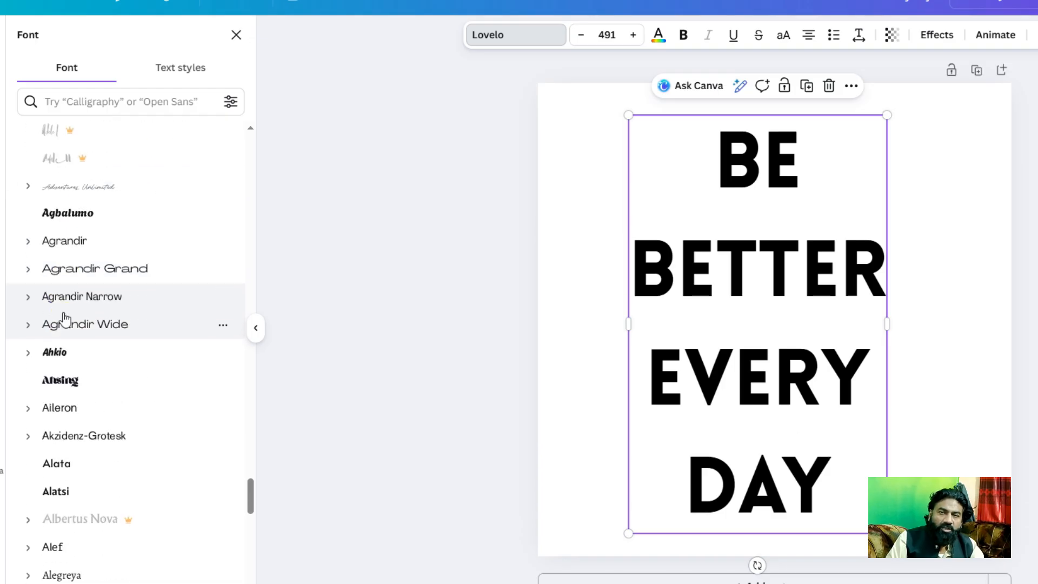
left_click(106, 382)
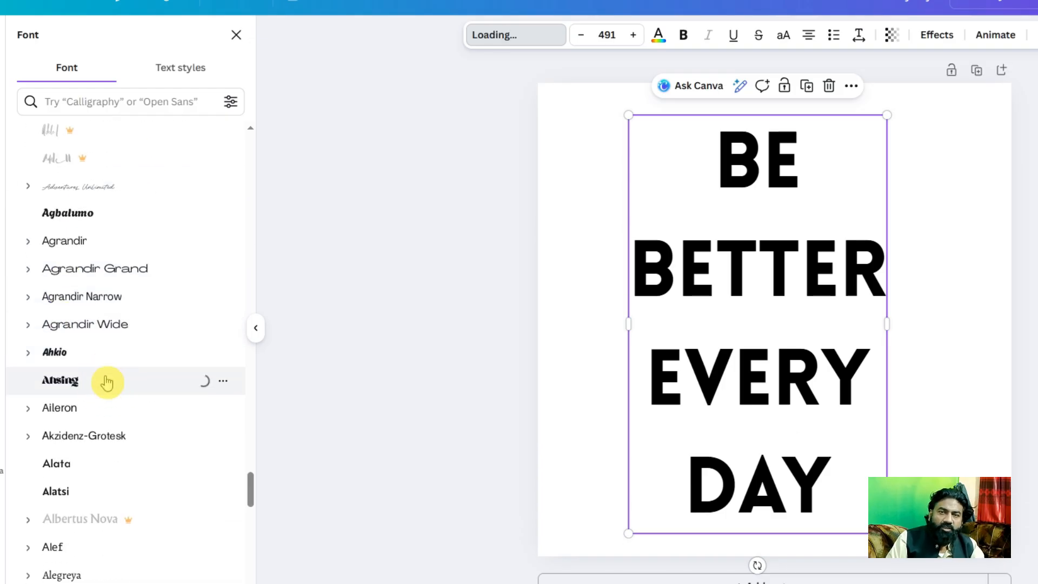
Try the Barabara font from the English fonts on the heading.
scroll(107, 382, "down", 8)
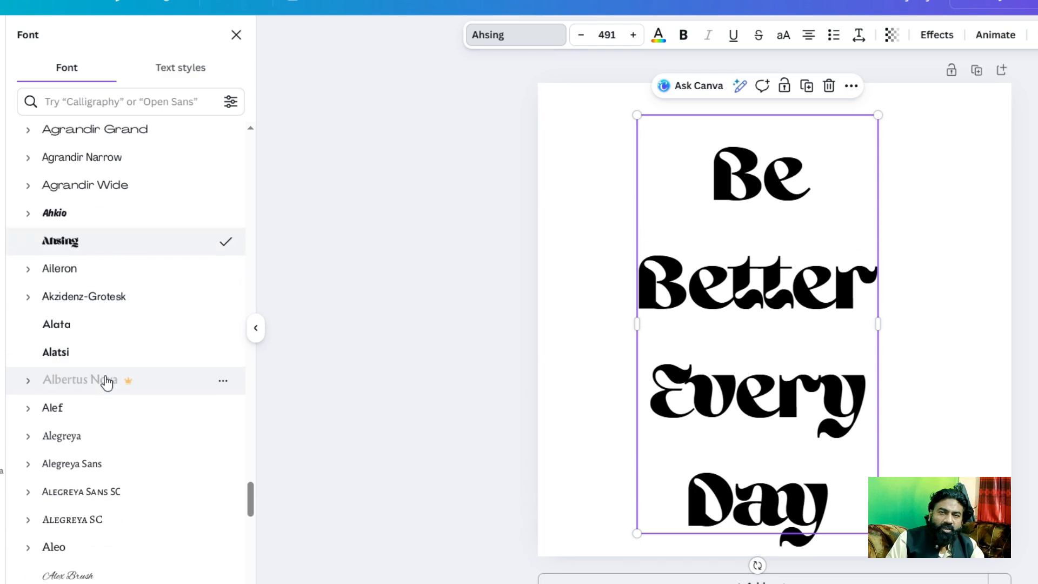
scroll(106, 382, "down", 10)
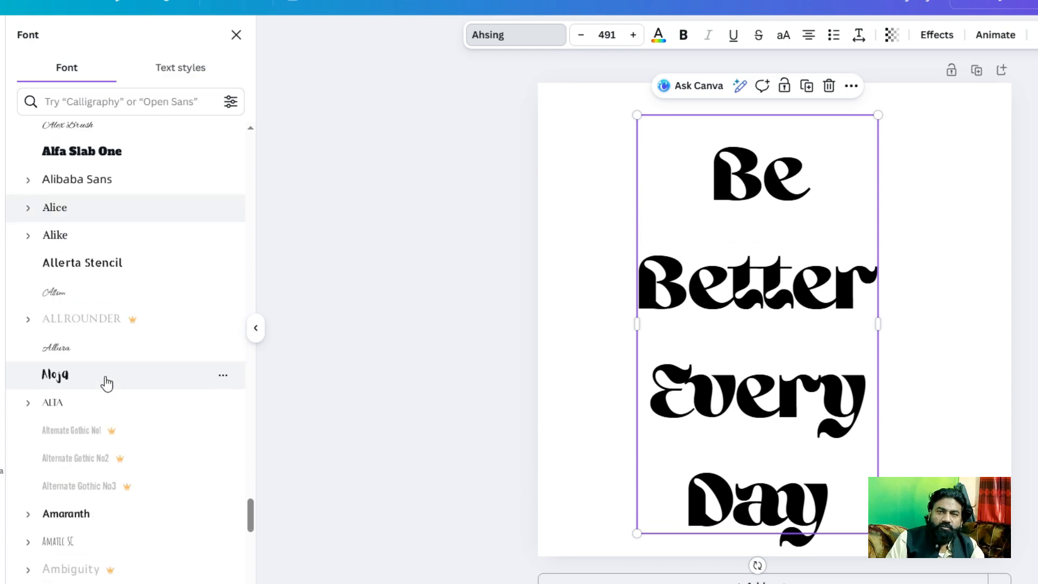
scroll(107, 382, "down", 10)
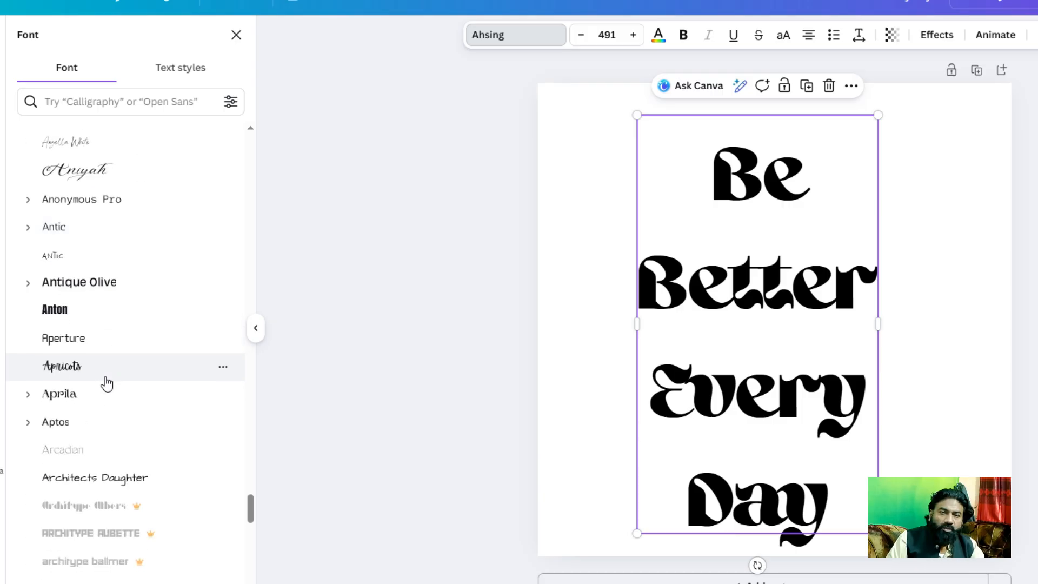
scroll(107, 382, "down", 10)
scroll(107, 384, "down", 1)
scroll(107, 385, "down", 6)
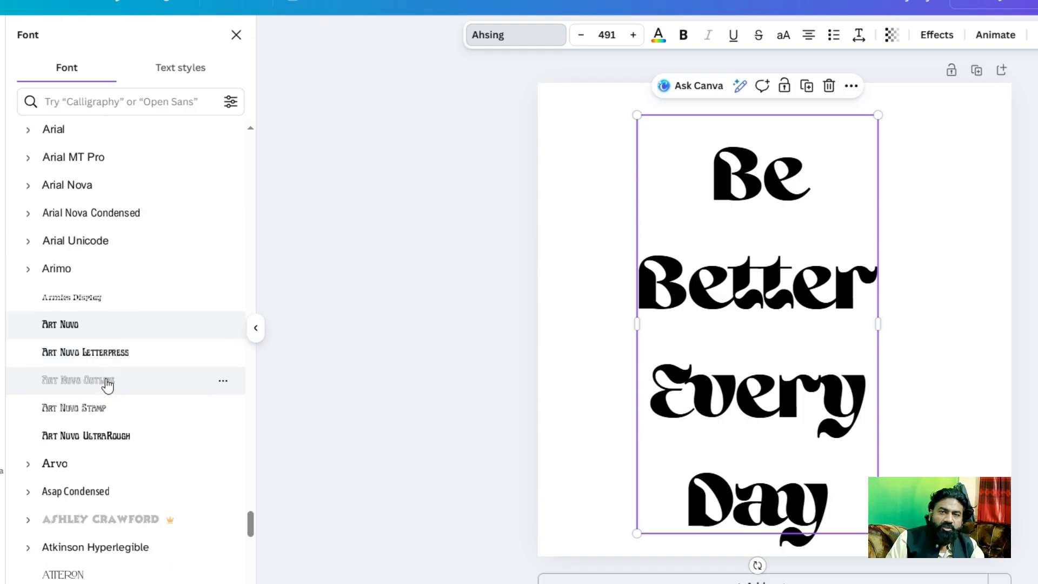
scroll(108, 384, "down", 2)
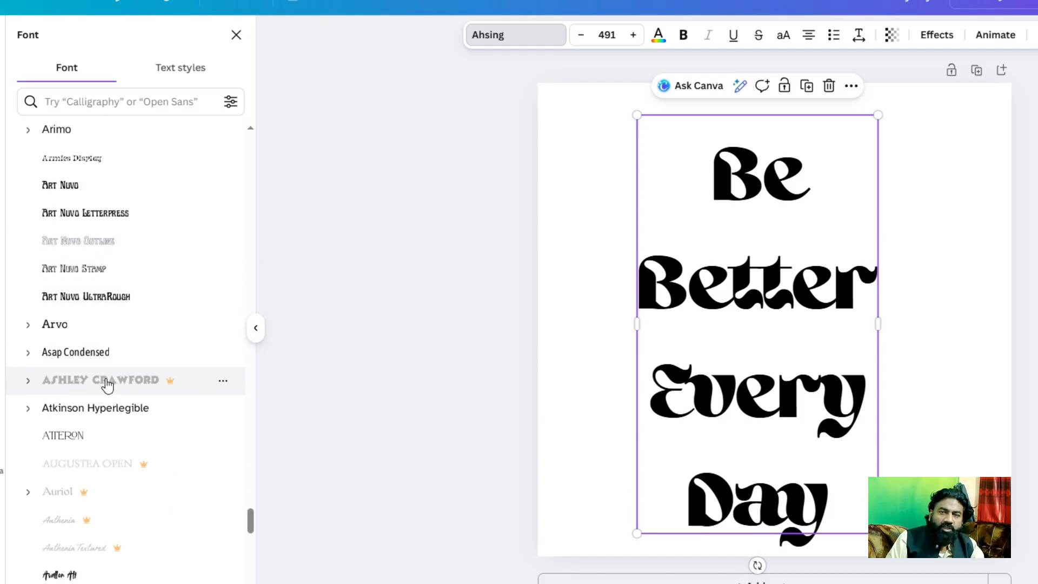
scroll(108, 385, "down", 3)
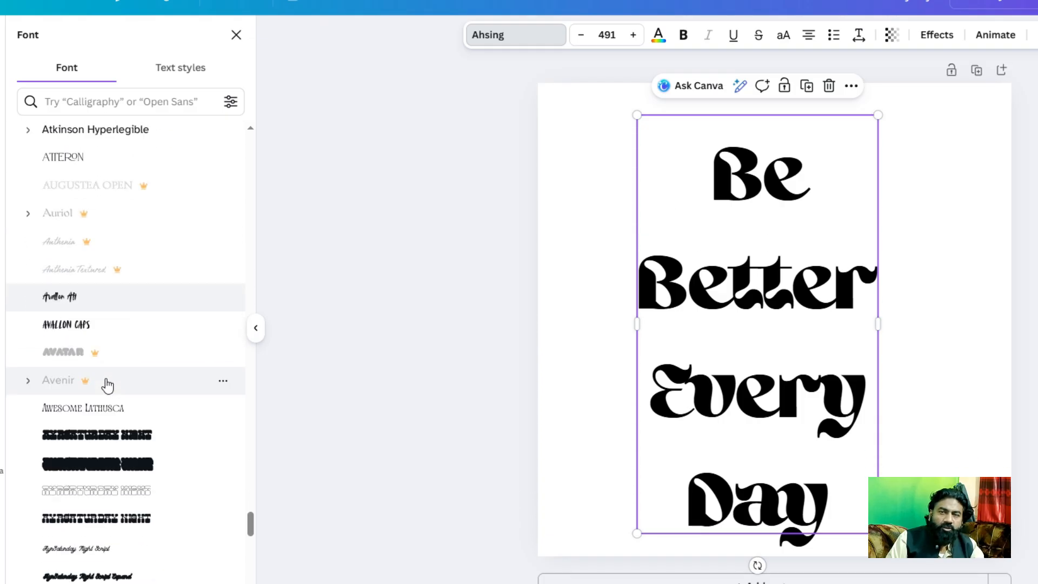
scroll(108, 385, "down", 6)
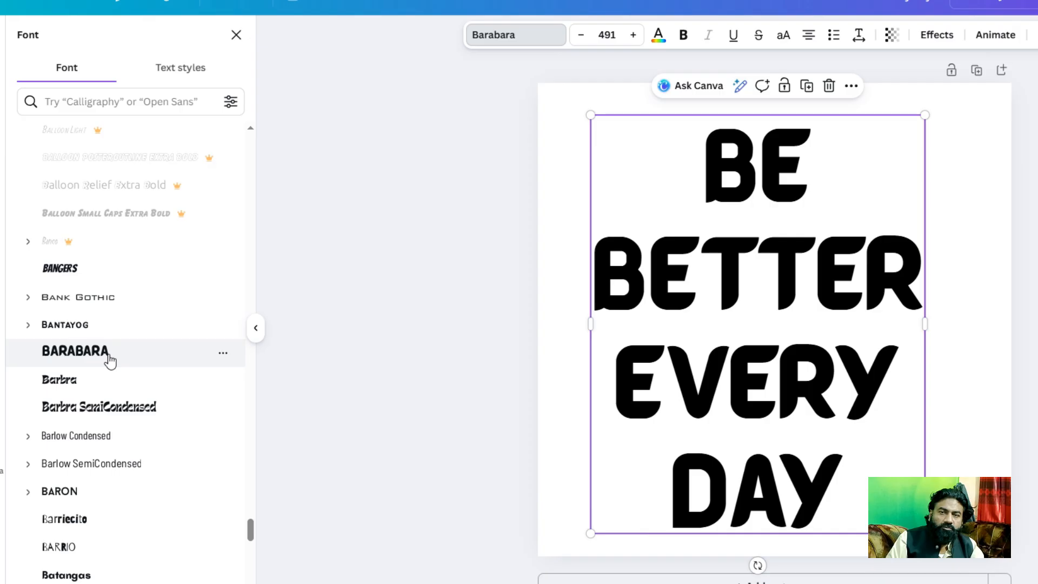
Try the Borsok font from the English fonts on the heading.
scroll(110, 360, "down", 6)
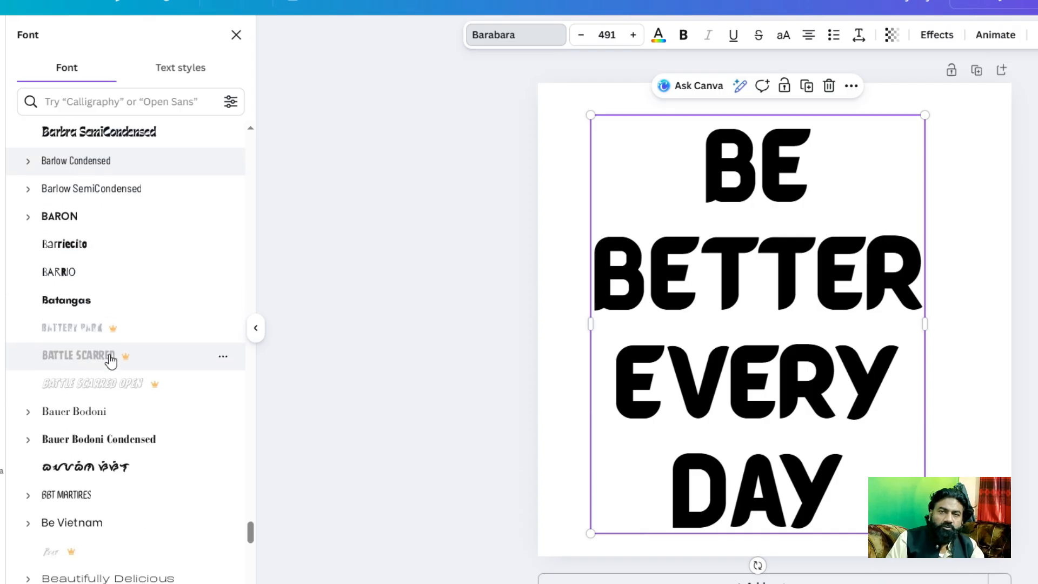
scroll(111, 361, "down", 5)
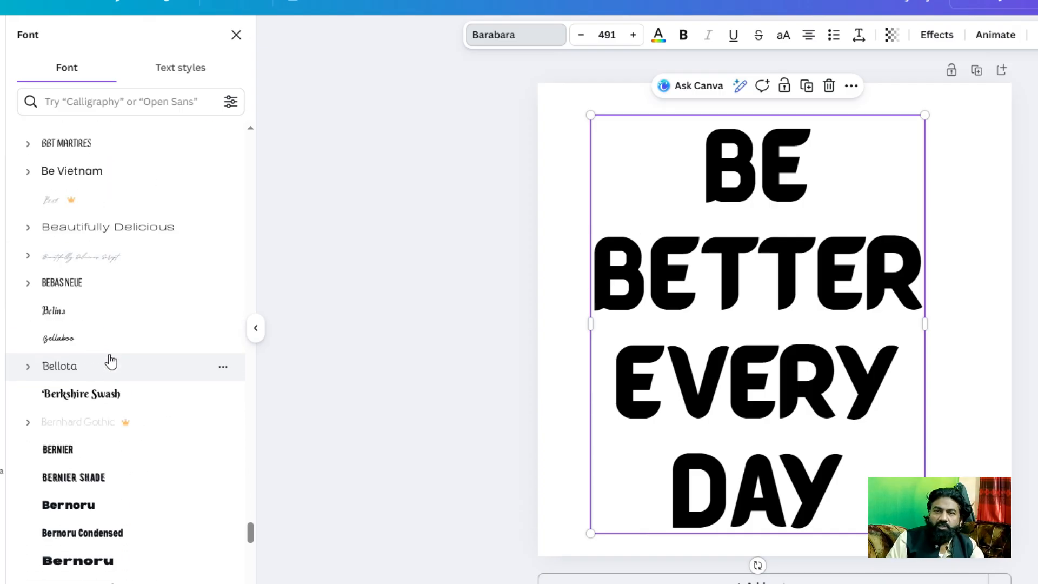
scroll(110, 361, "down", 7)
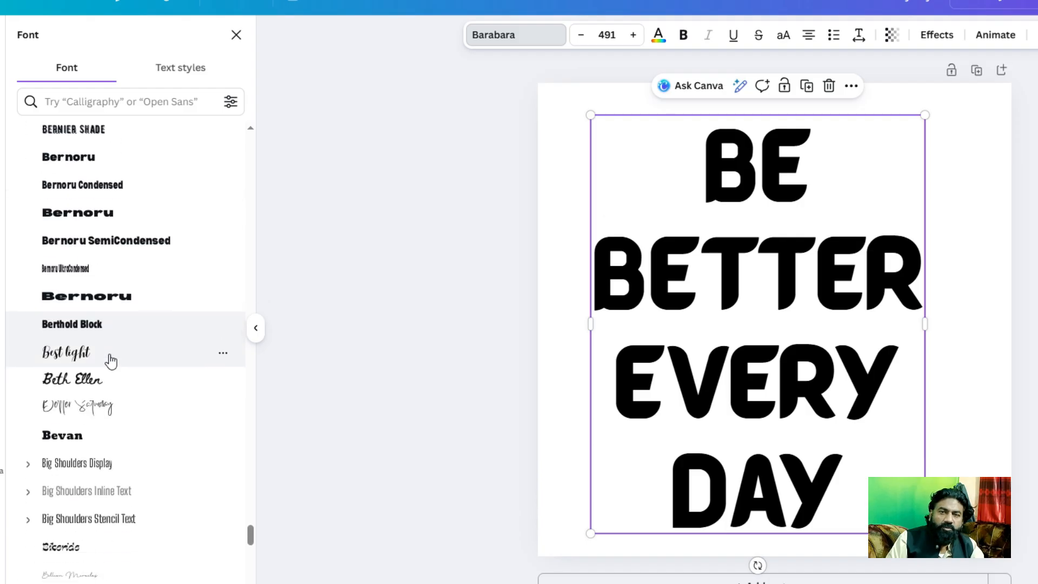
scroll(111, 361, "down", 5)
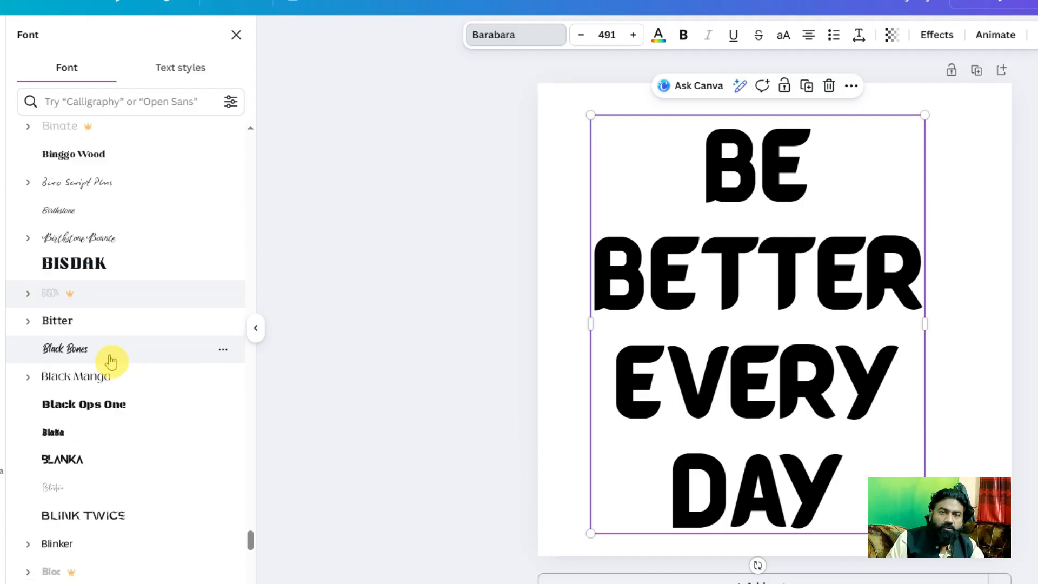
scroll(146, 334, "down", 7)
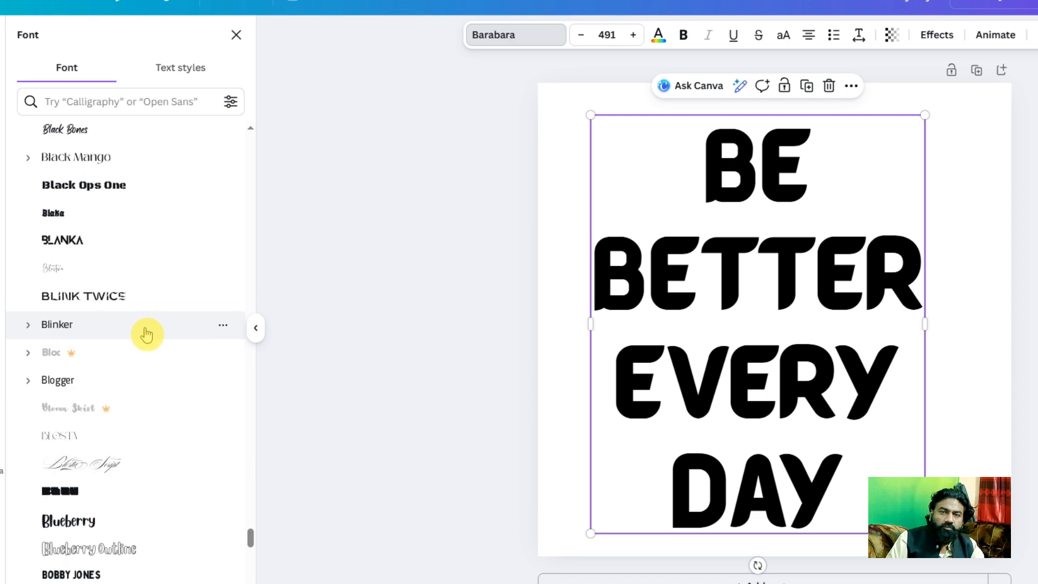
scroll(147, 335, "down", 2)
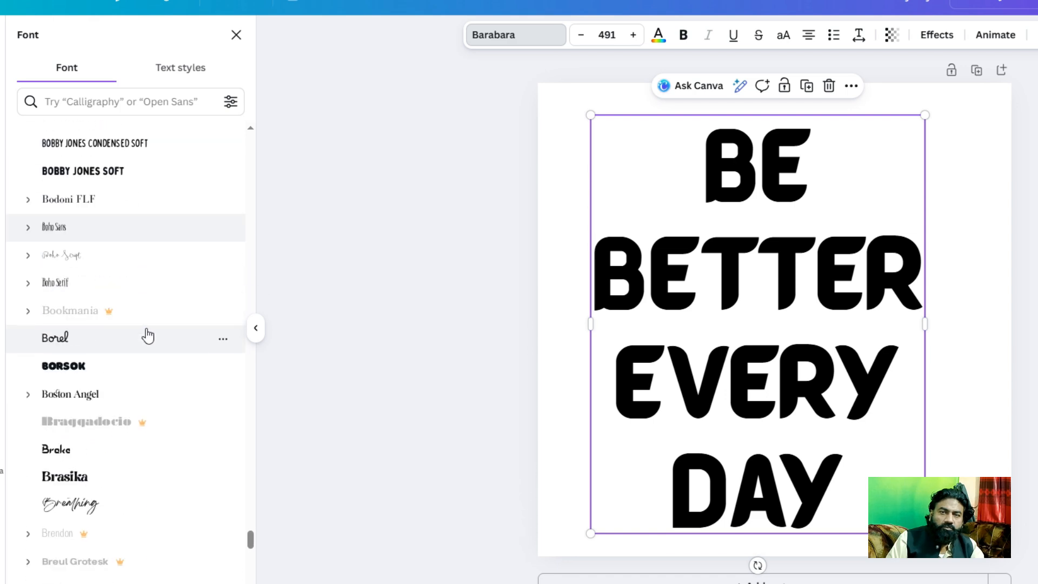
left_click(121, 371)
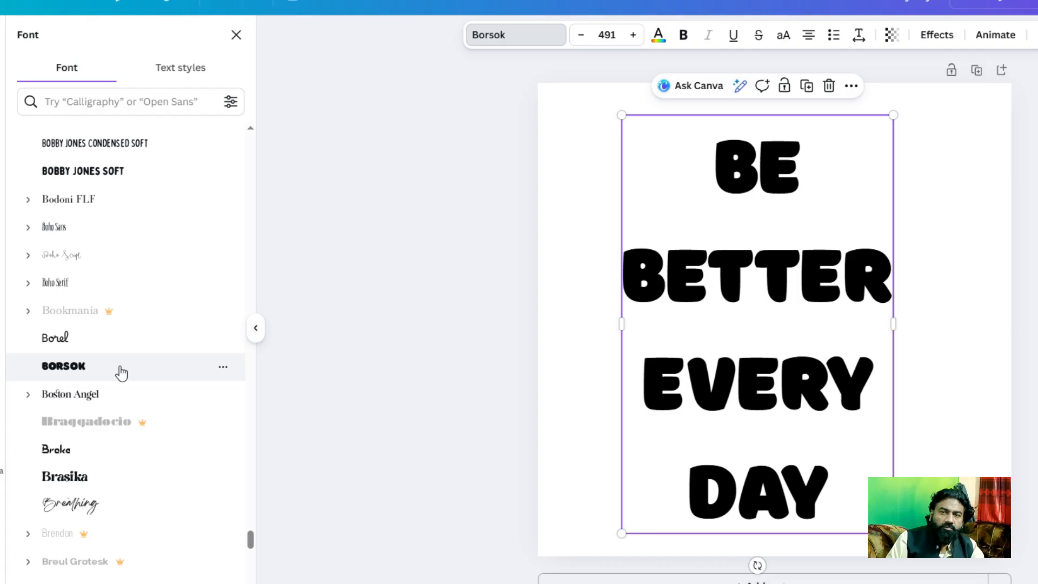
Try Brice SemiExpanded on the heading, set its font to Breathing instead, and deselect the heading.
scroll(120, 372, "down", 2)
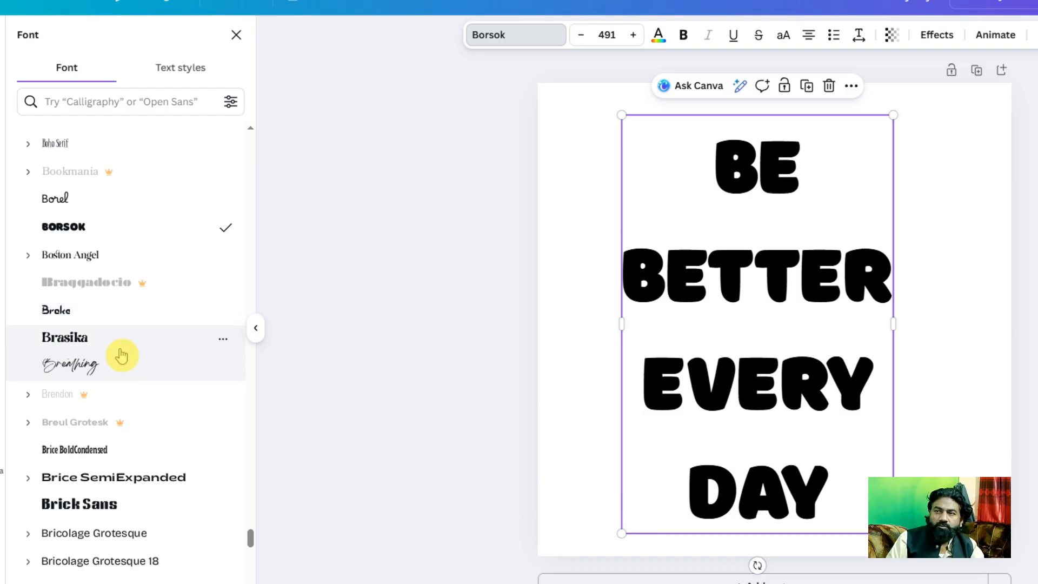
left_click(138, 477)
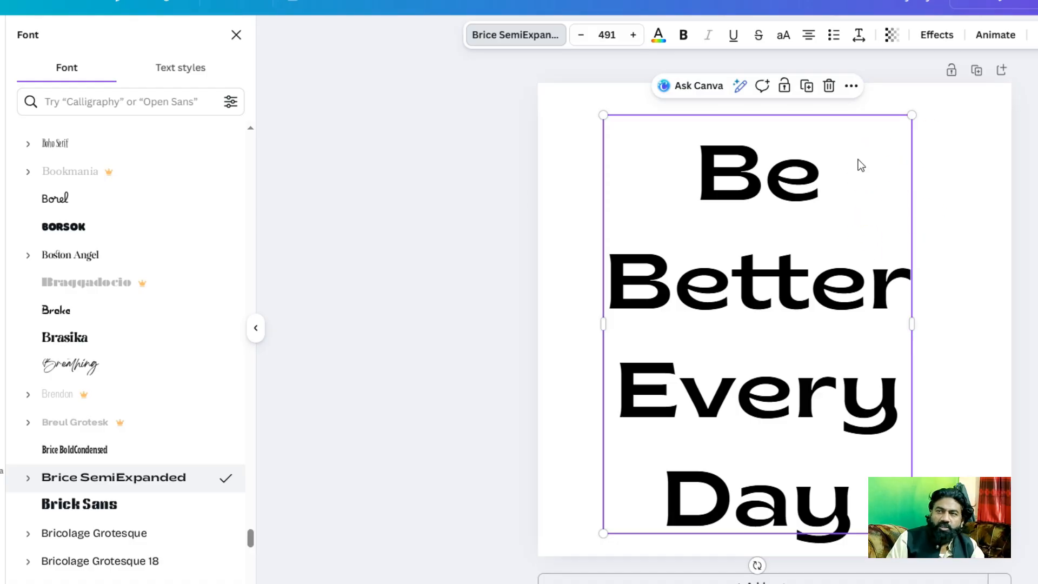
left_click(58, 365)
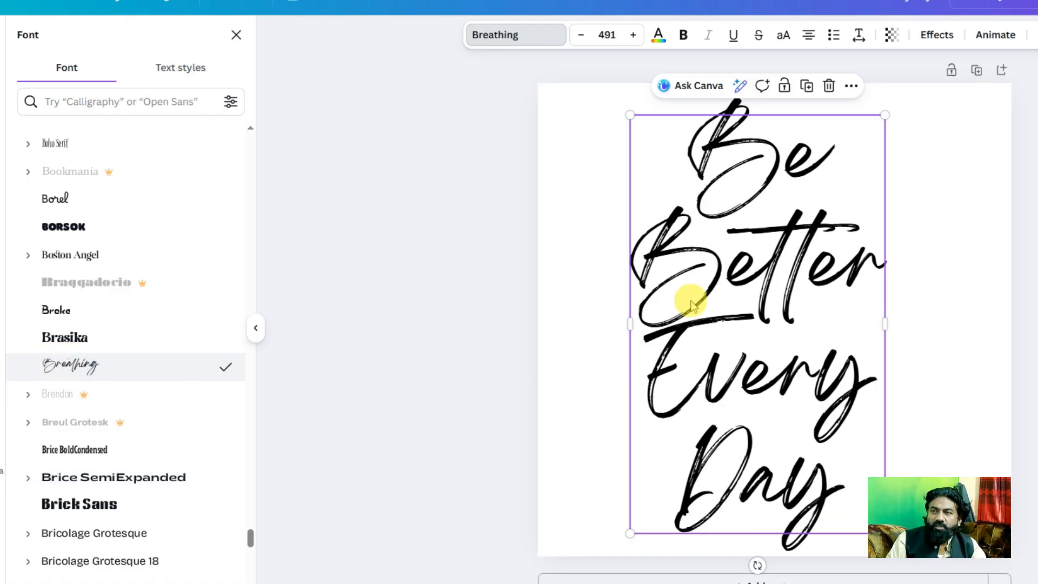
left_click(928, 204)
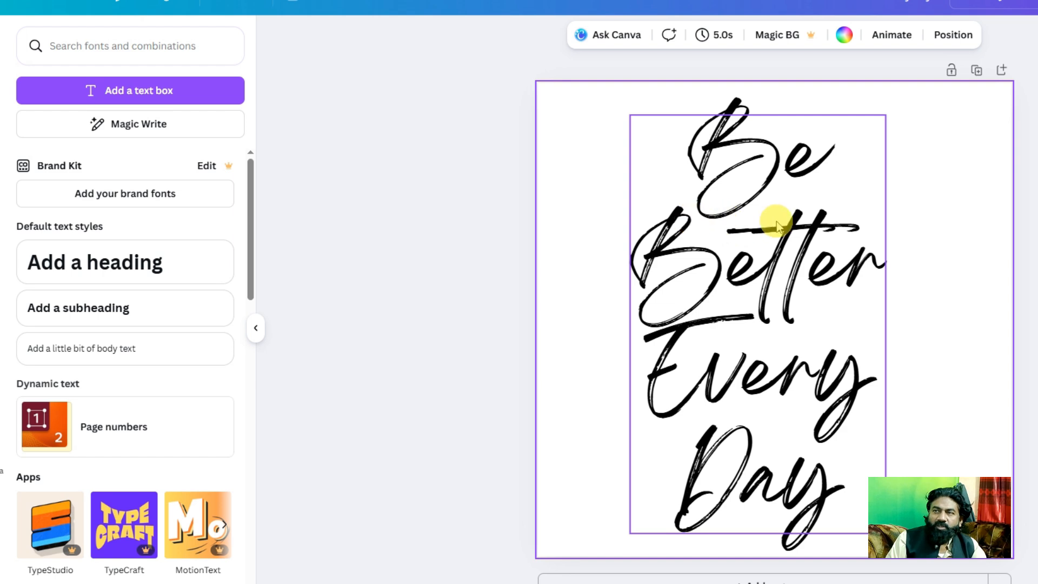
Shrink the quote to font size 405 and center it on the page.
left_click(837, 459)
left_click_drag(885, 533, 840, 459)
left_click_drag(739, 287, 779, 312)
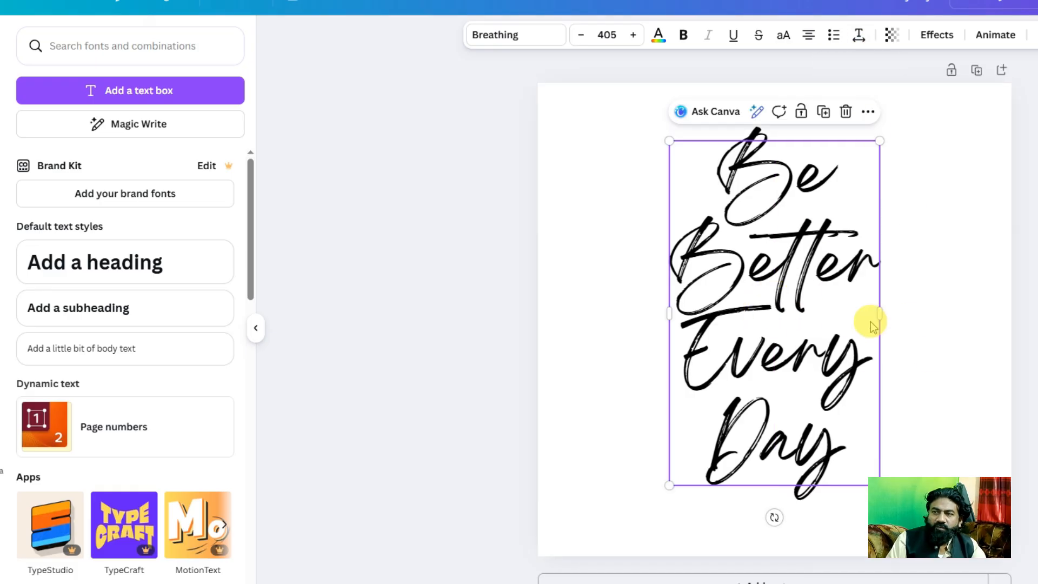
left_click(895, 178)
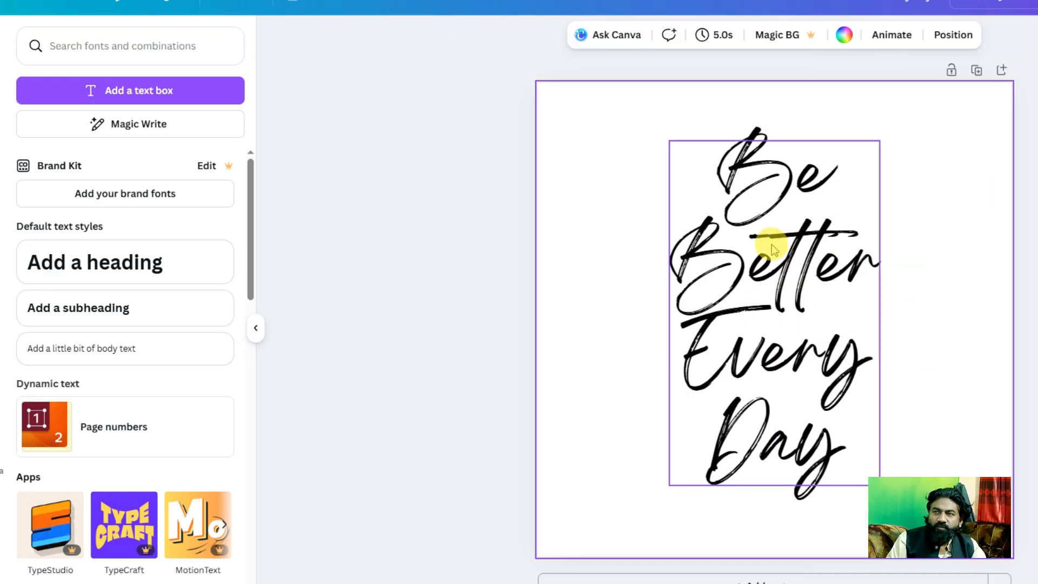
Set the quote's letter spacing to 70 and its line spacing to 1.88.
left_click(767, 300)
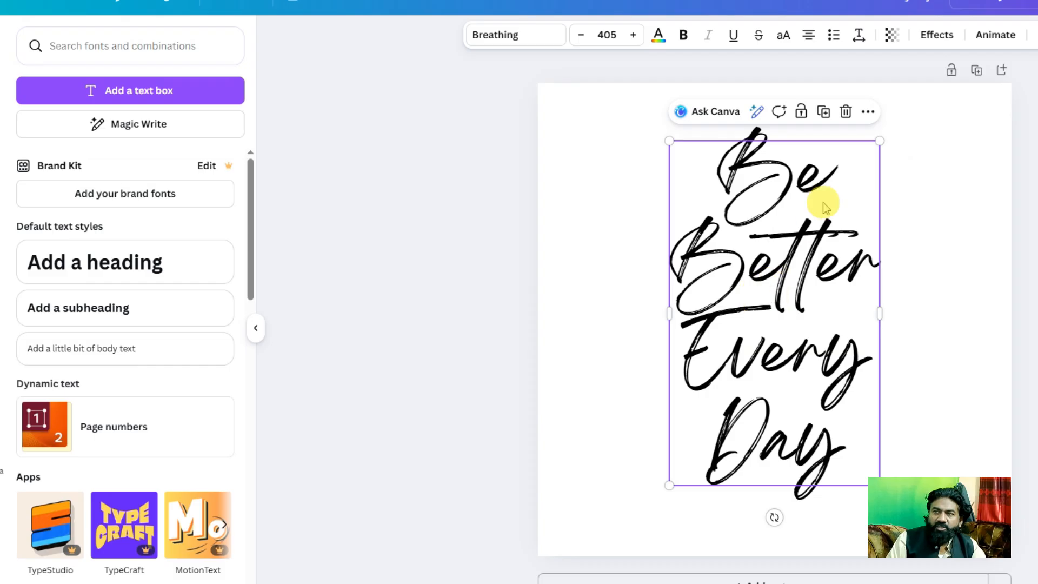
left_click(860, 38)
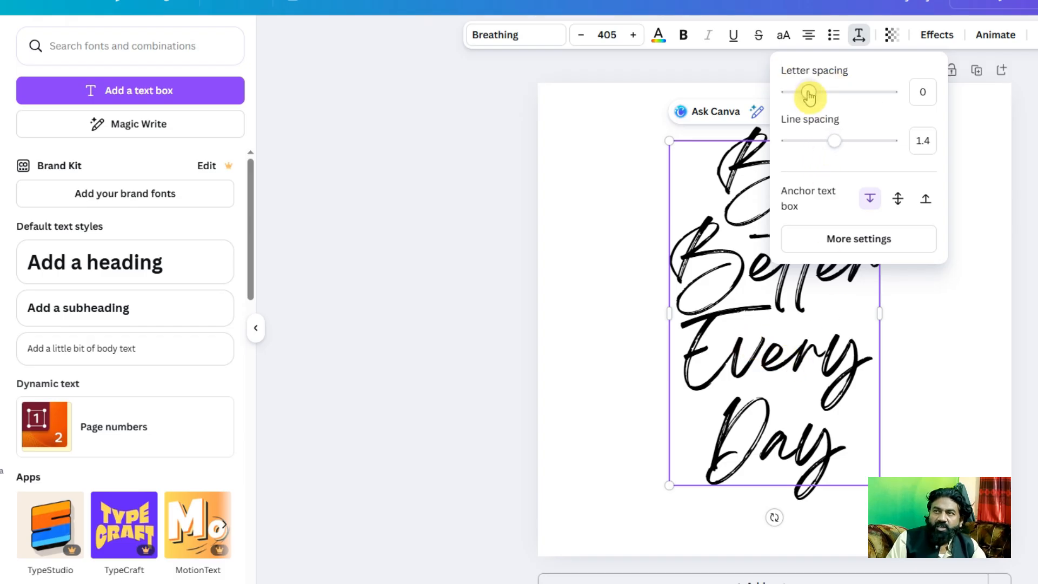
mouse_move(808, 93)
left_mouse_down()
mouse_move(862, 93)
mouse_move(882, 108)
mouse_move(816, 97)
left_mouse_up()
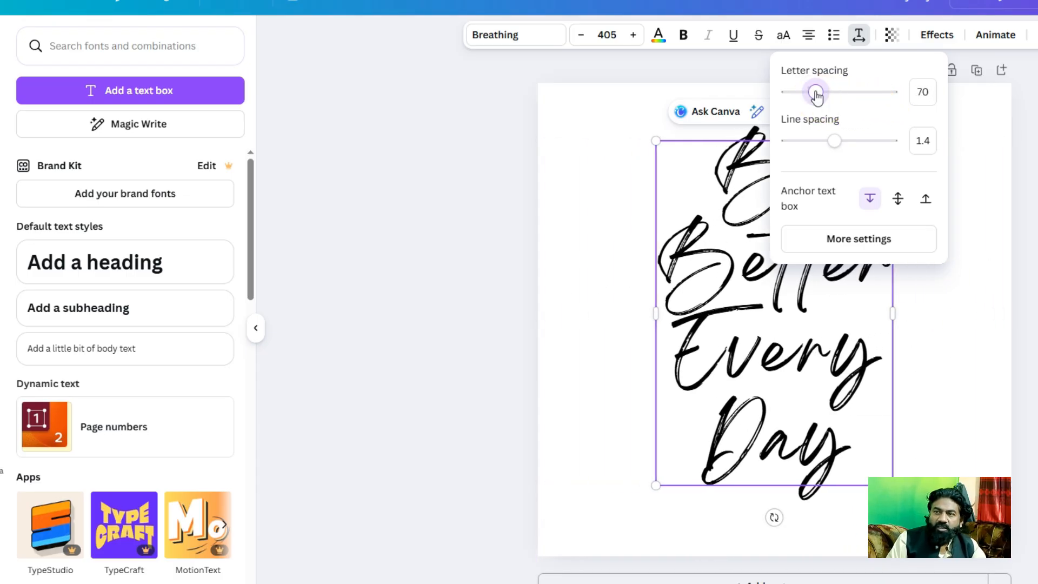
left_click(825, 141)
left_click_drag(830, 147, 862, 152)
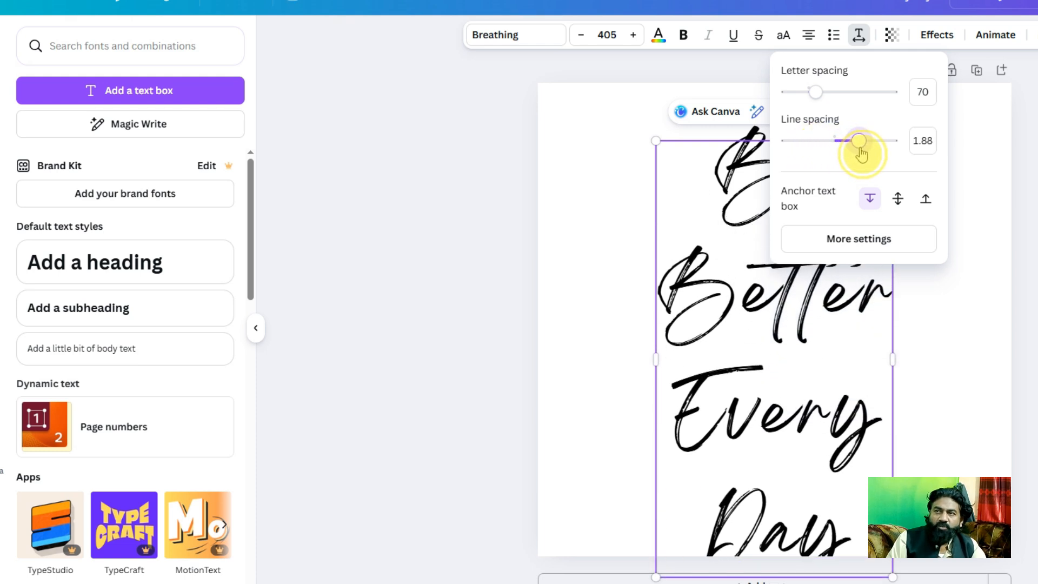
left_click(921, 324)
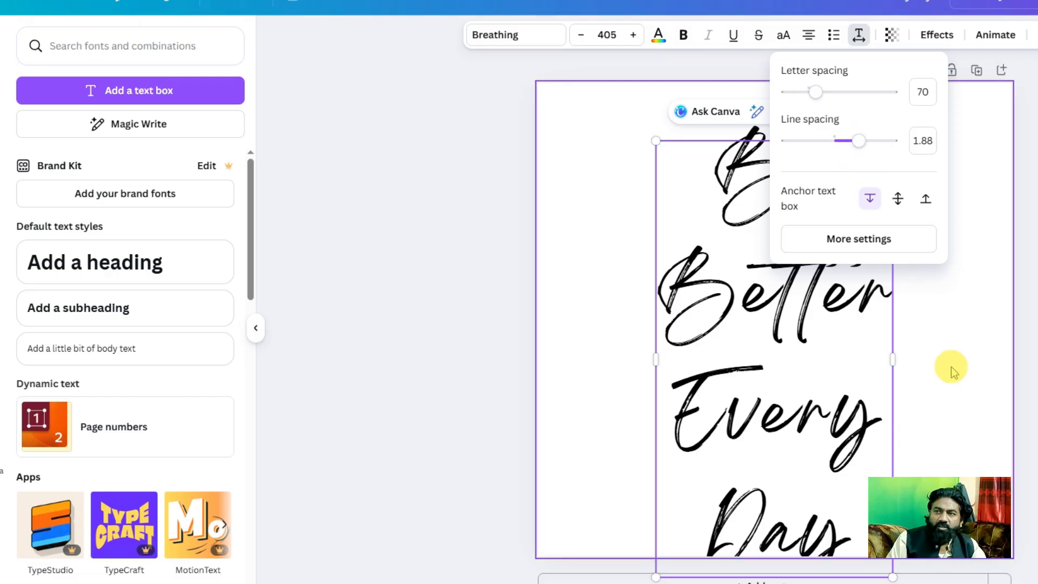
Scale the quote down to font size 338 and move it so all four lines fit on the page.
left_click(841, 344)
left_click_drag(892, 576, 854, 506)
left_click_drag(814, 389, 792, 335)
left_click(934, 309)
left_click(793, 292)
left_click(930, 287)
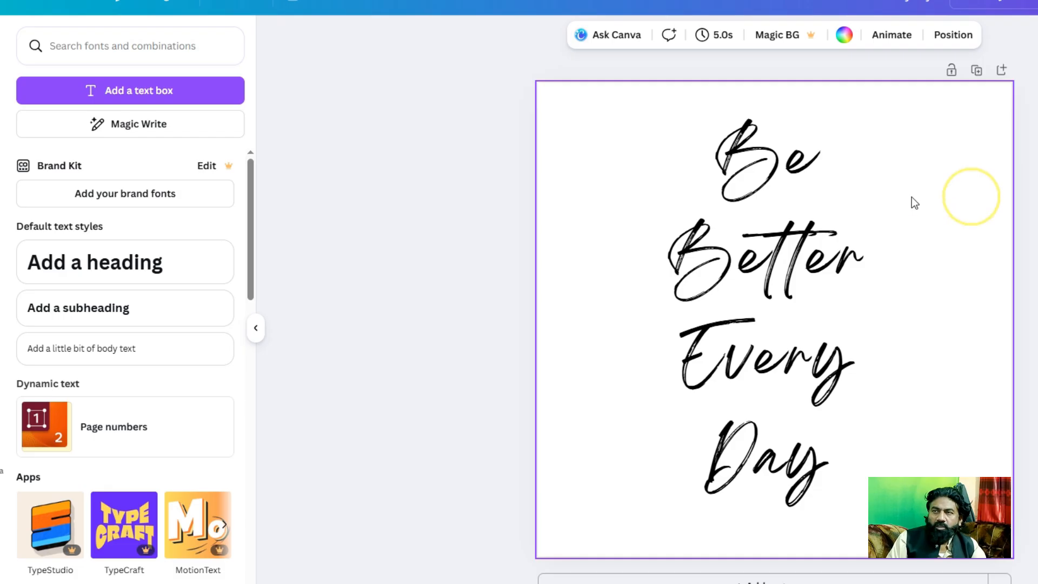
Apply the Outline text effect to the quote.
left_click(751, 241)
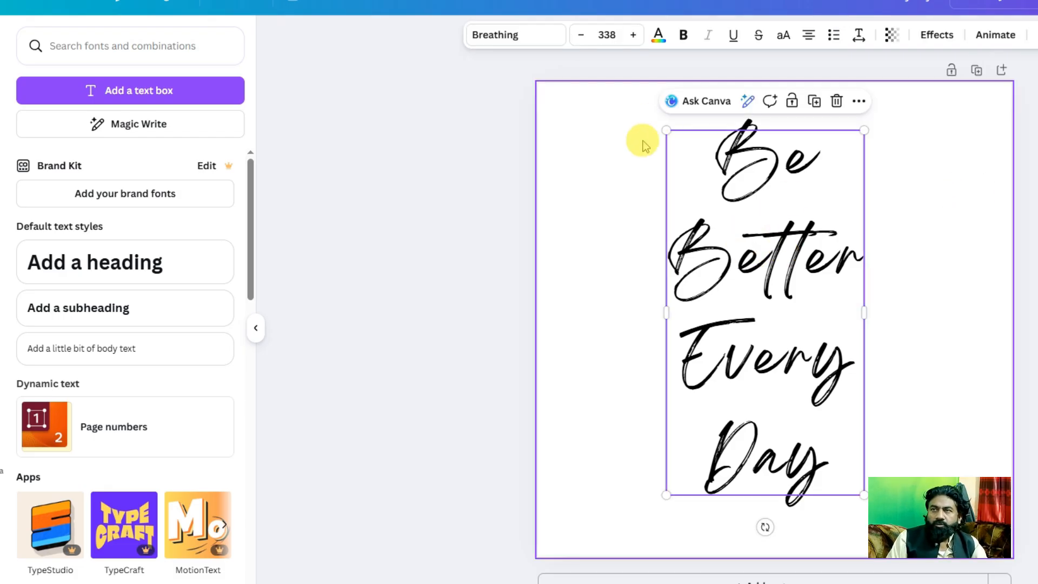
left_click(934, 42)
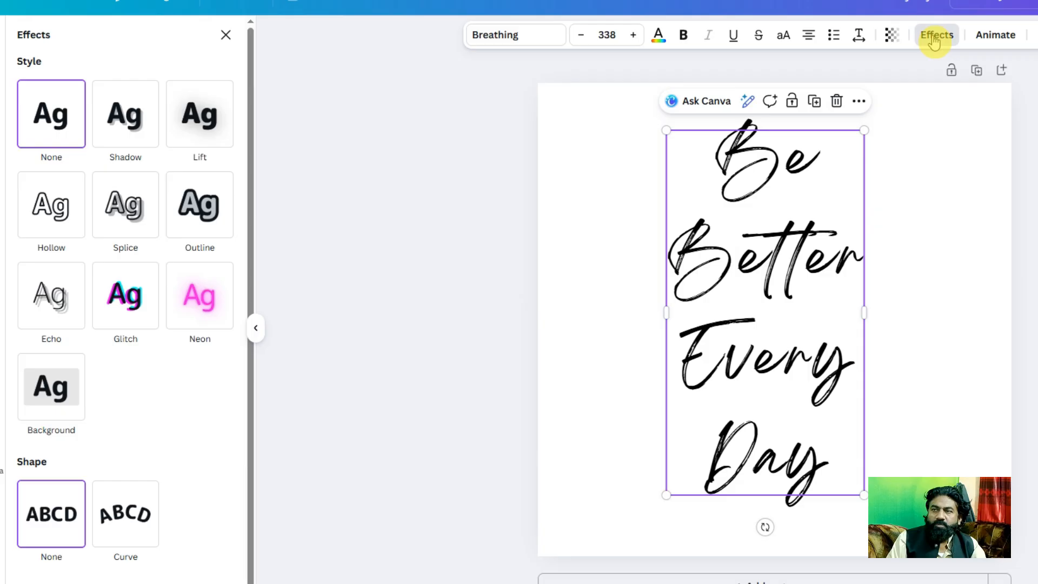
left_click(212, 218)
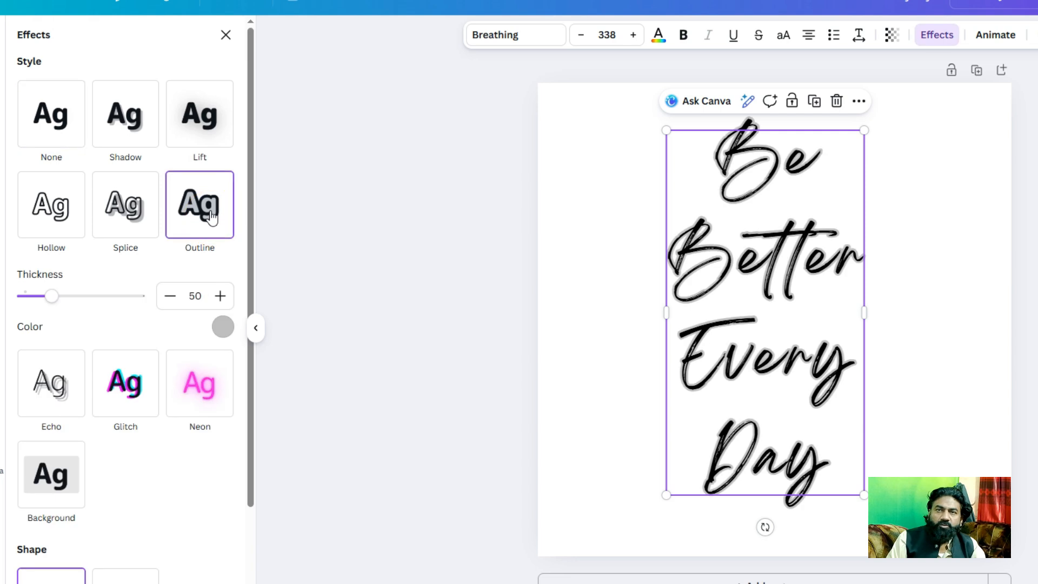
Try several blue shades and white as the outline color of the quote.
left_click(222, 327)
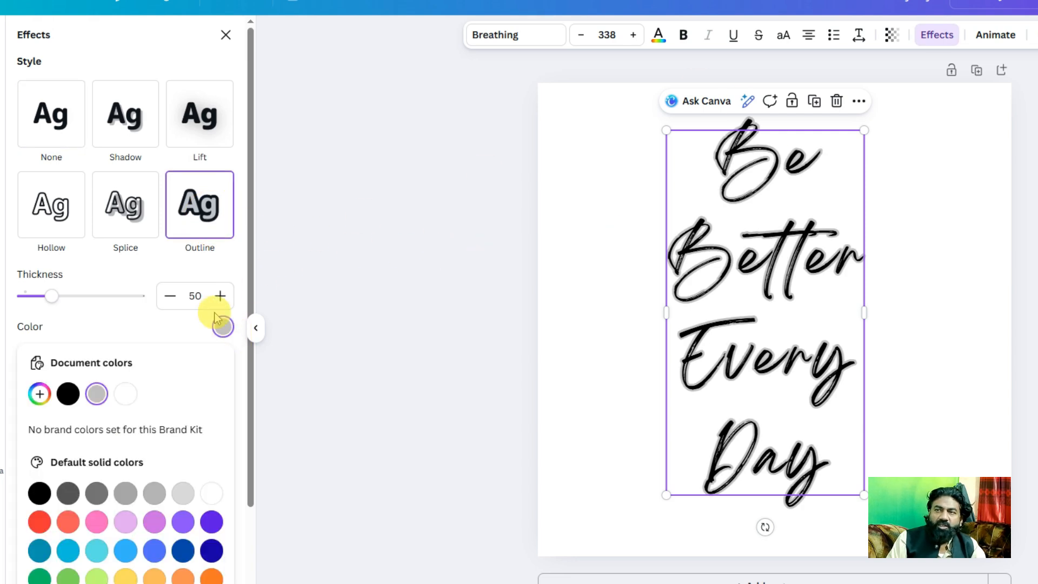
left_click(41, 551)
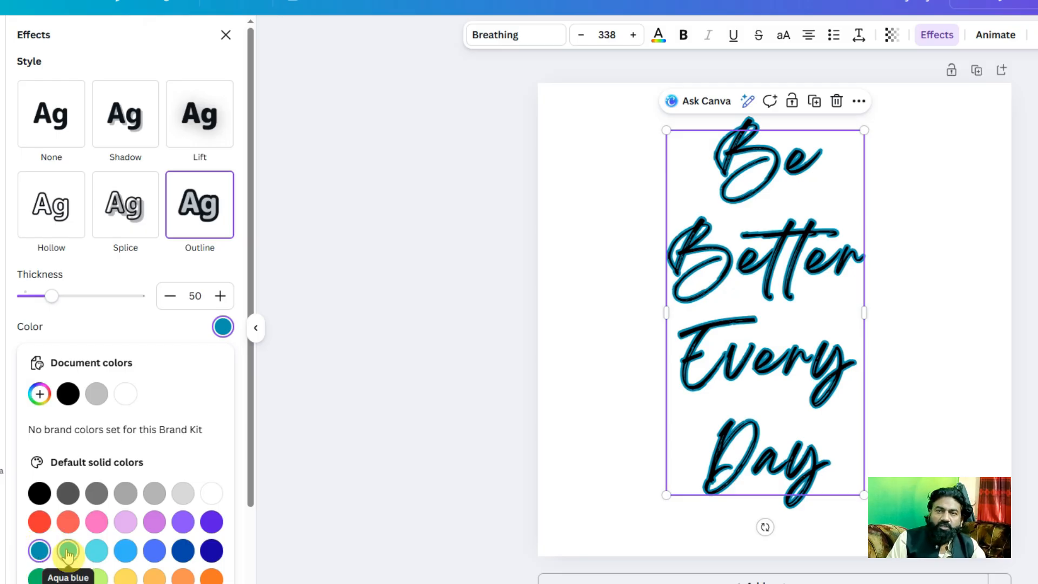
left_click(67, 551)
left_click(96, 552)
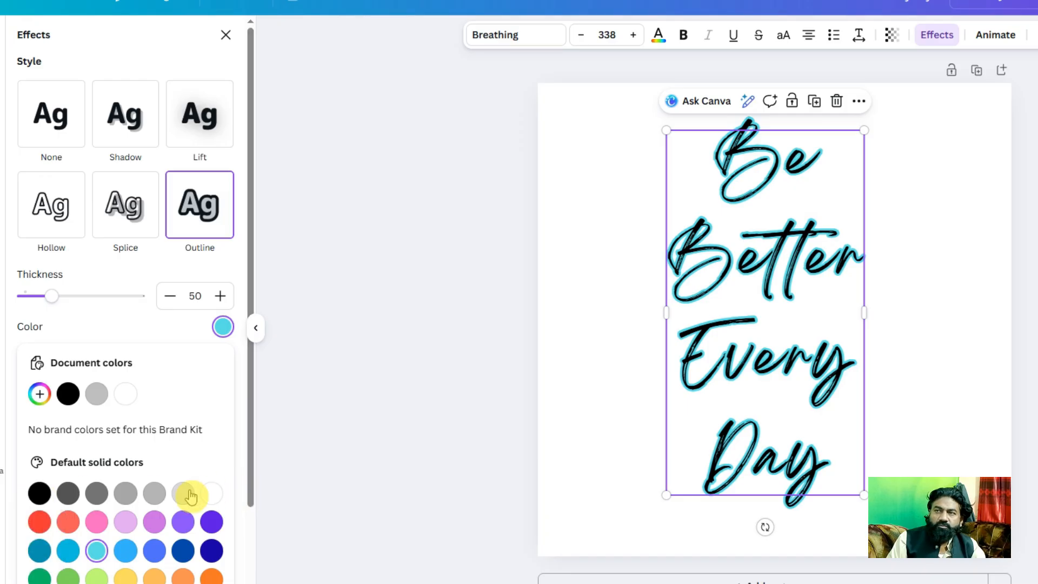
left_click(208, 494)
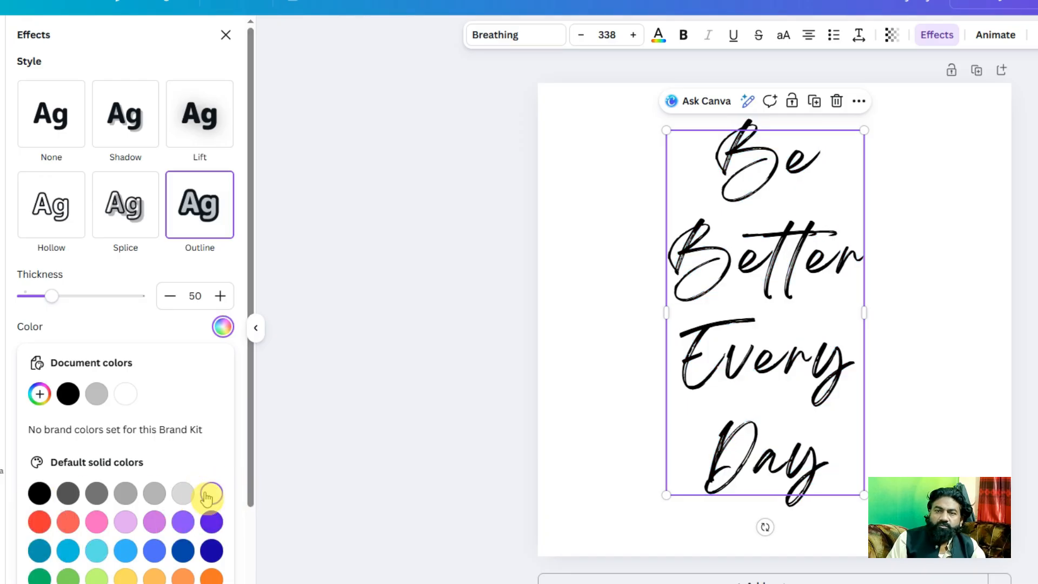
Set the outline color to black and its thickness to 161.
left_click(40, 493)
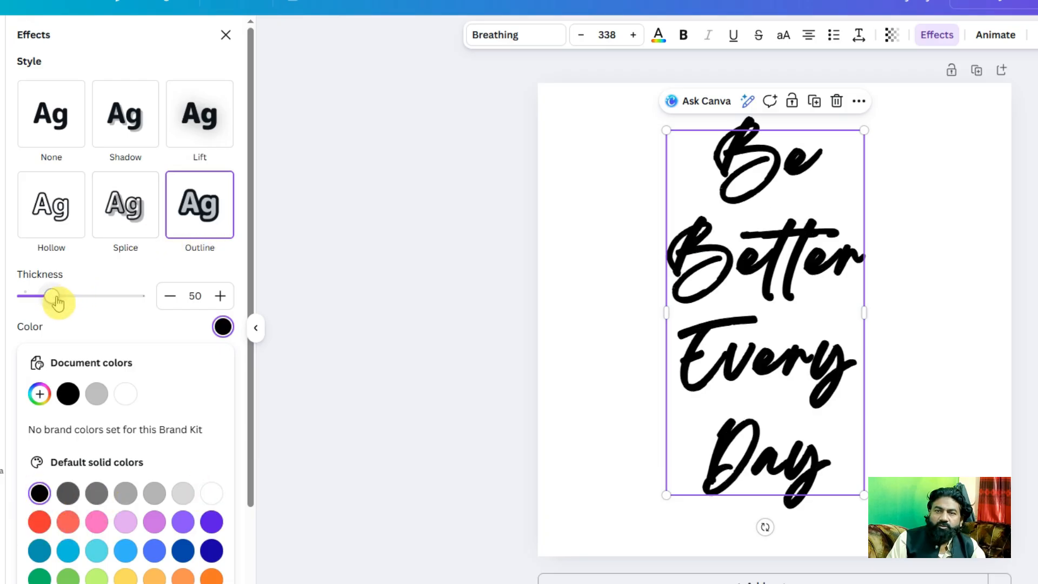
left_click_drag(54, 303, 116, 308)
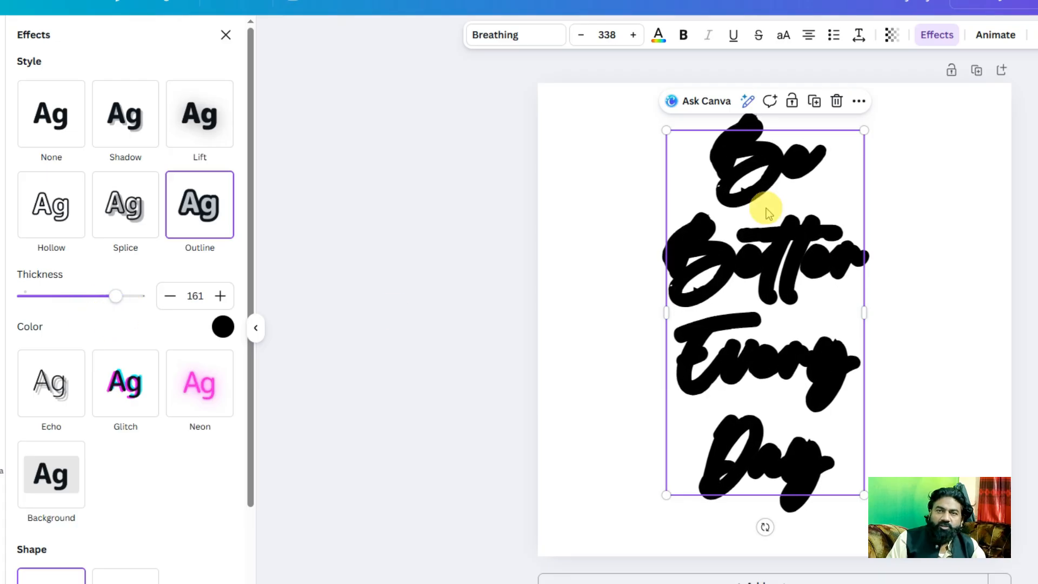
Duplicate the outlined quote beside the original and remove the outline effect from the copy.
left_click(815, 103)
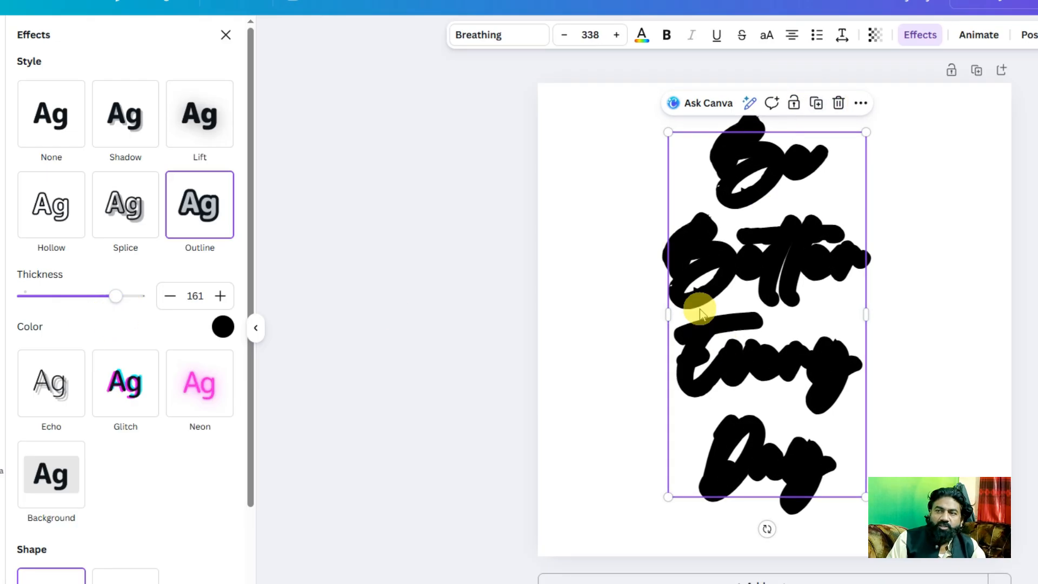
left_click_drag(726, 284, 846, 281)
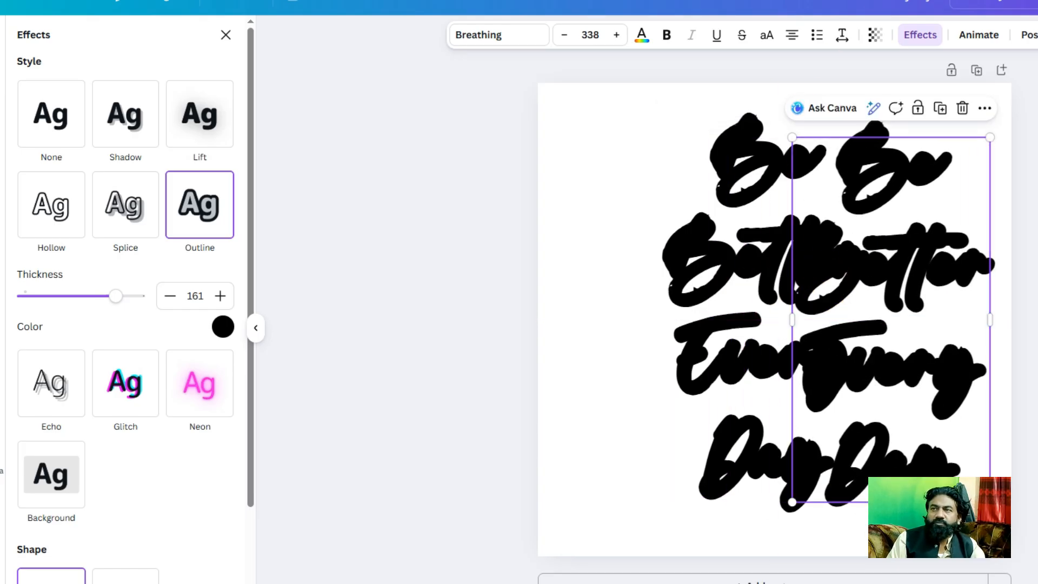
left_click_drag(116, 306, 41, 305)
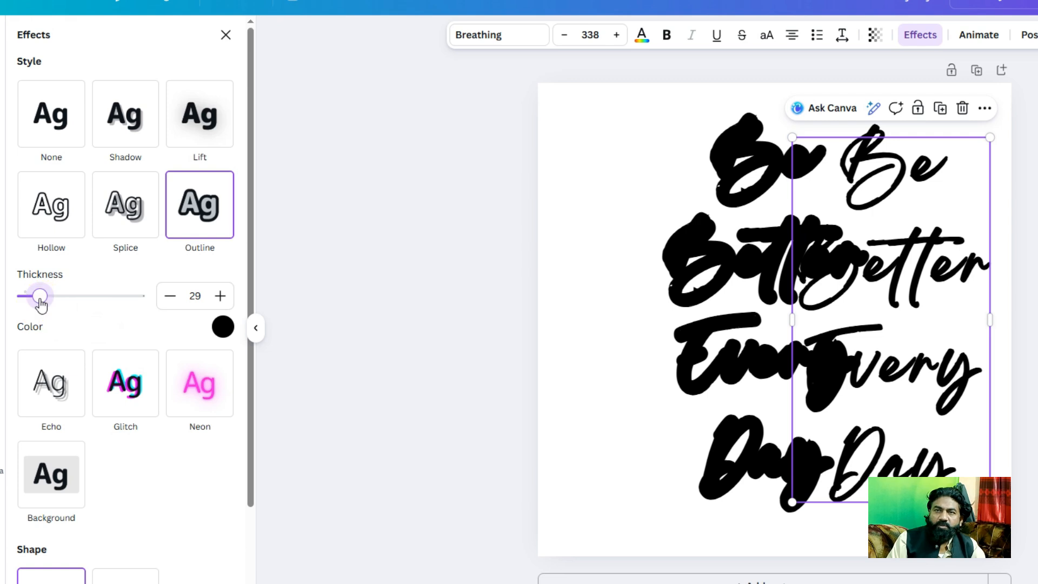
left_click(56, 130)
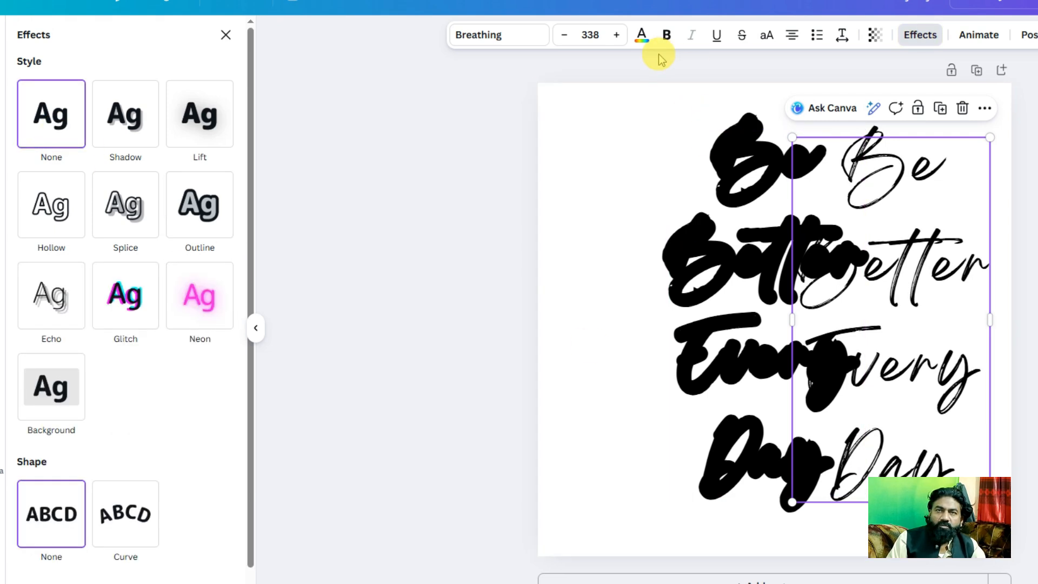
left_click(627, 97)
Color the copy white and place it exactly over the thick black quote.
left_click(880, 174)
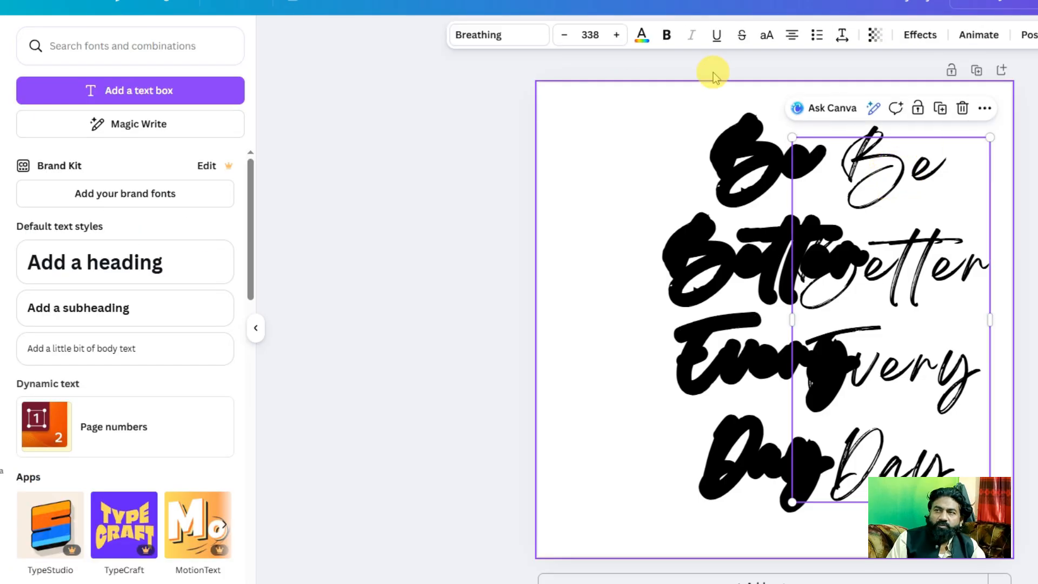
left_click(642, 36)
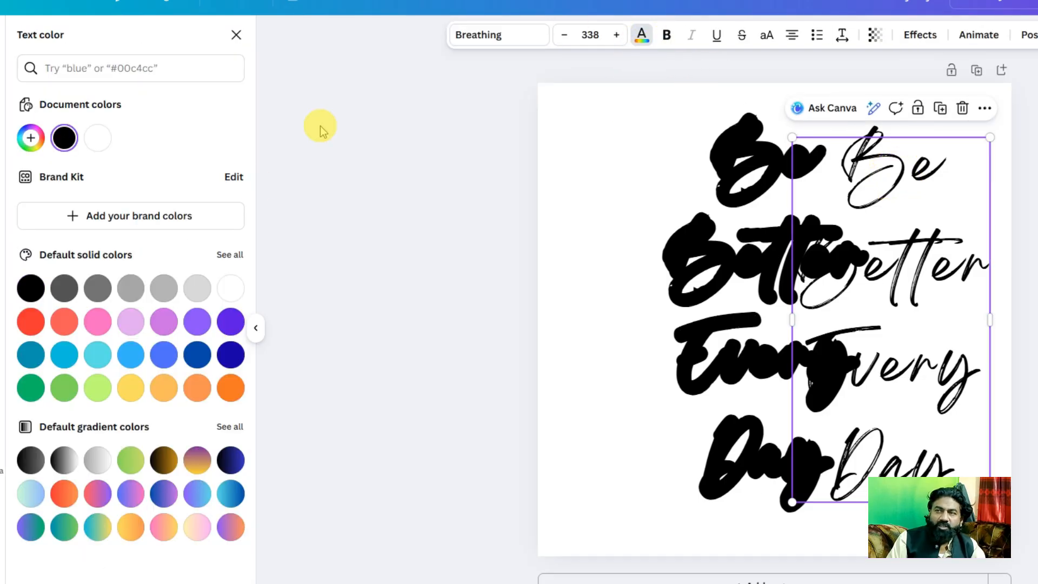
left_click(97, 139)
left_click_drag(936, 339, 822, 330)
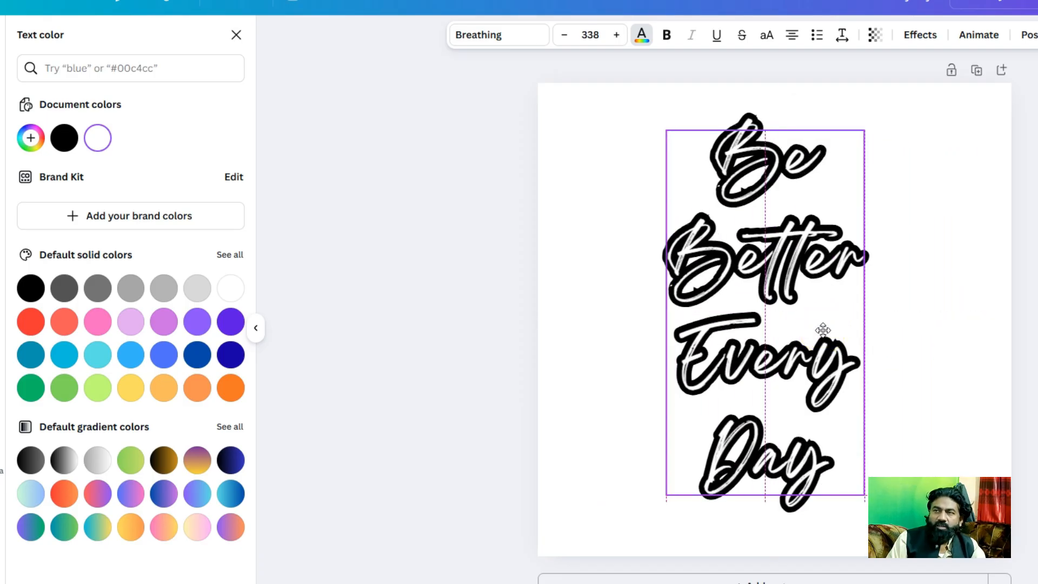
left_click_drag(955, 120, 709, 534)
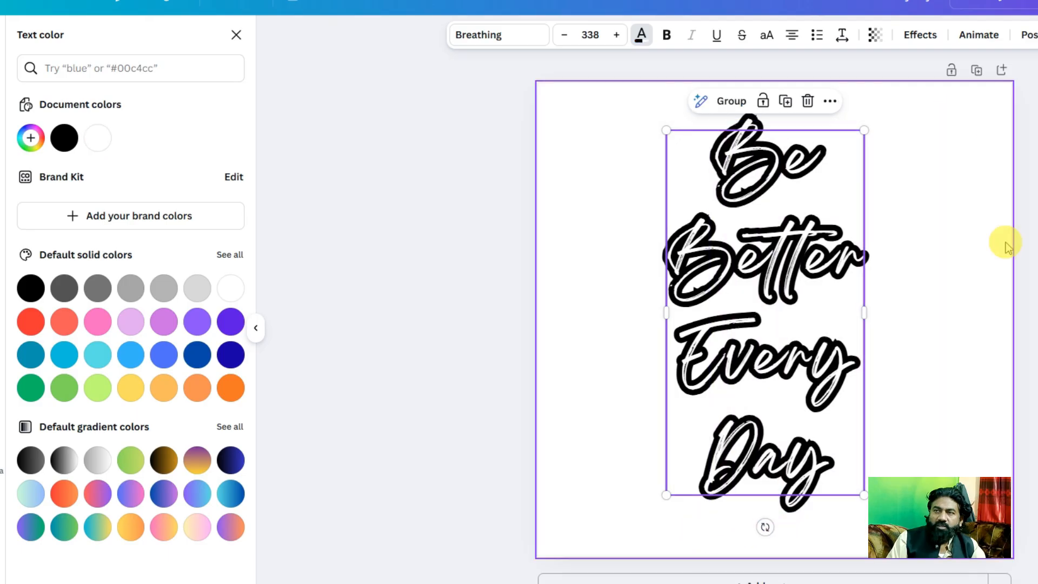
left_click(1029, 35)
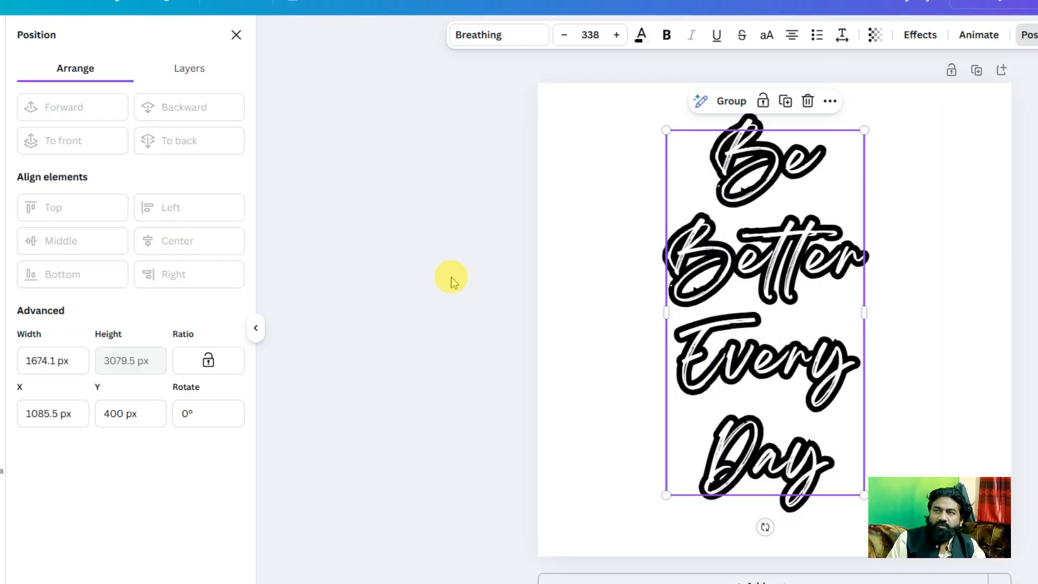
left_click(563, 233)
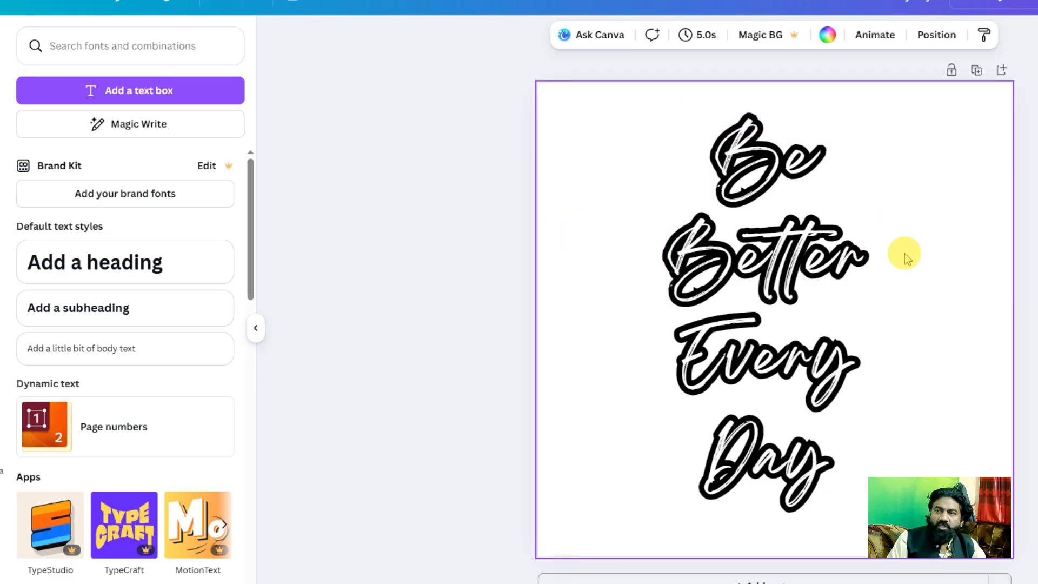
left_click_drag(950, 154, 749, 408)
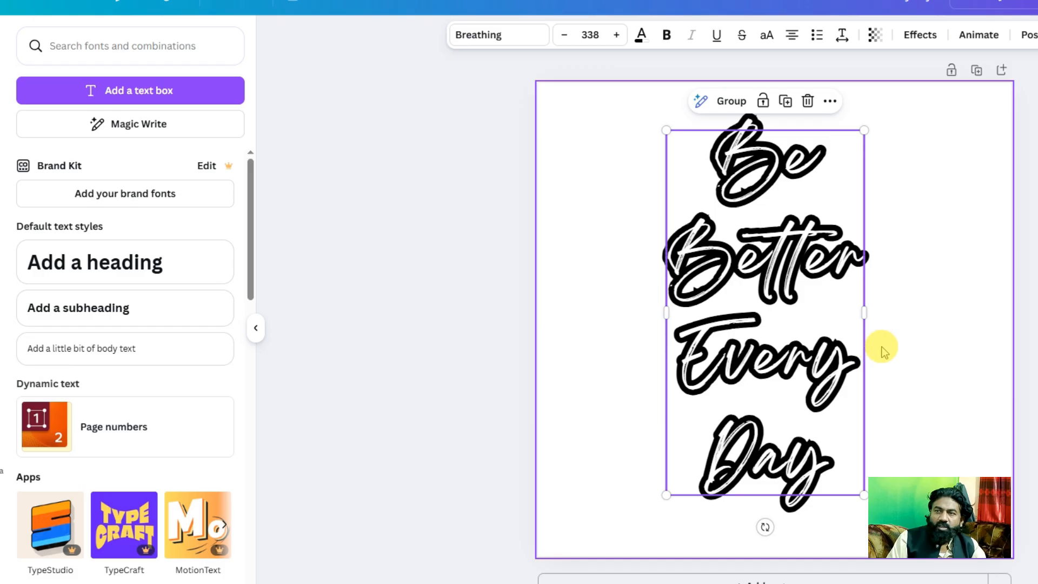
left_click(920, 358)
left_click_drag(911, 113, 604, 527)
left_click(960, 398)
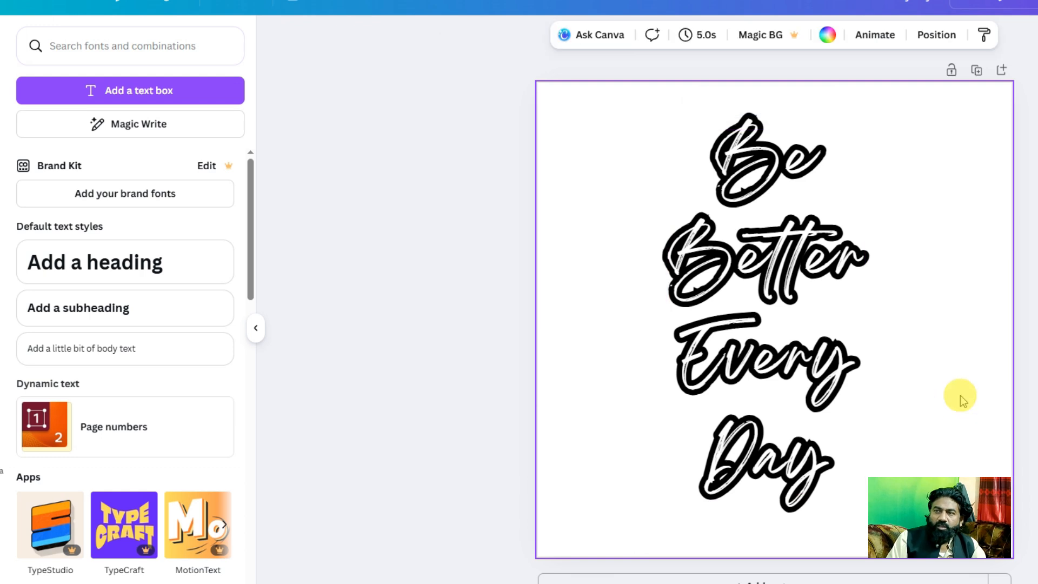
left_click_drag(923, 120, 506, 494)
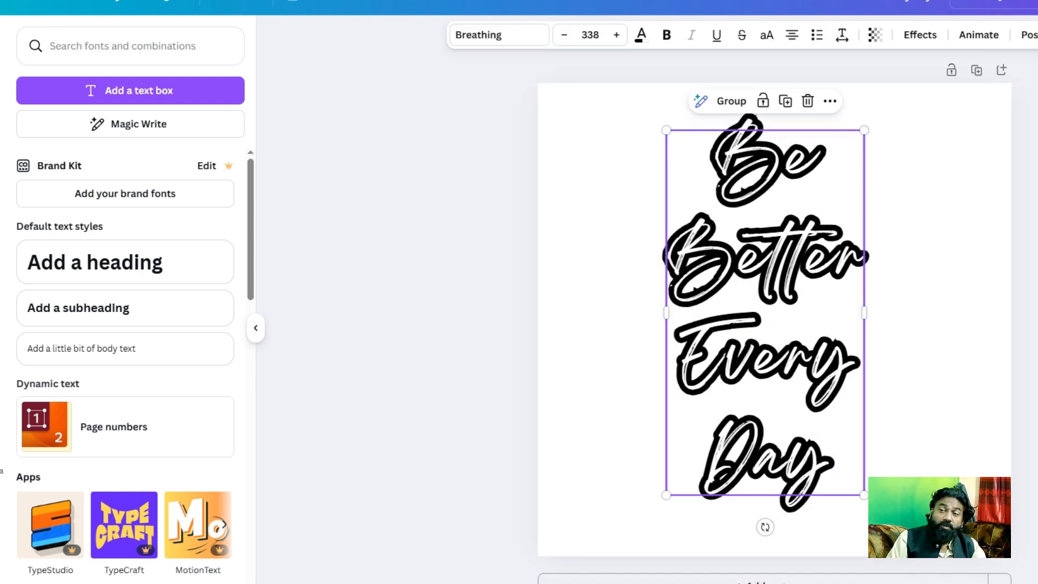
left_click(917, 420)
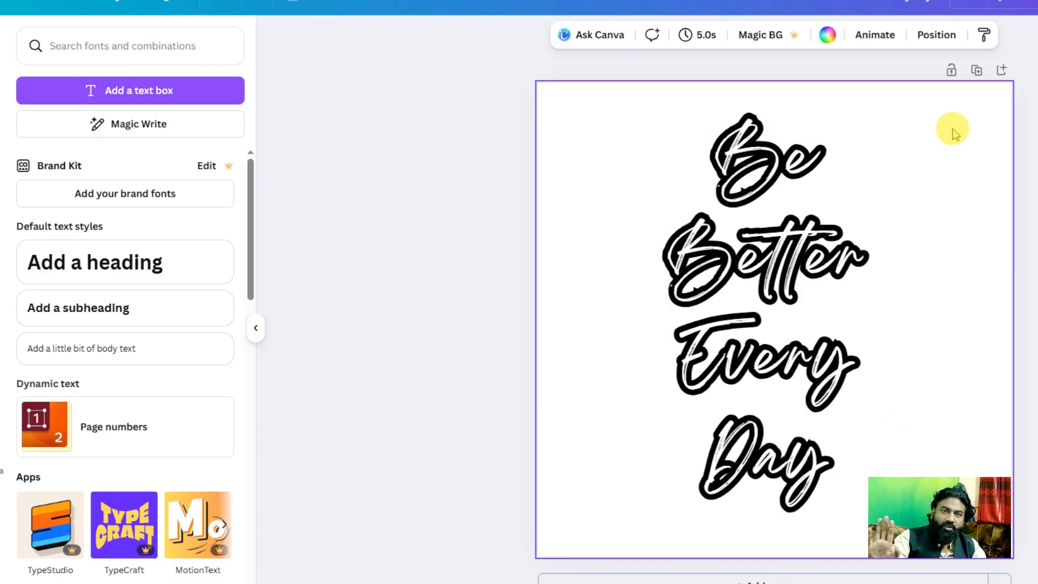
Lock the finished page, duplicate it, and unlock the copy on page 2.
left_click(952, 74)
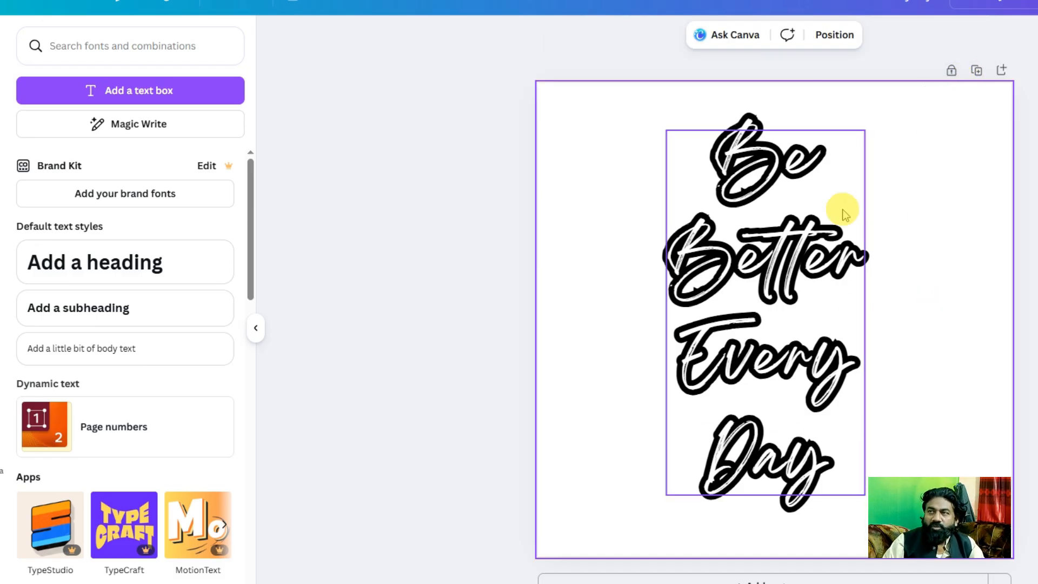
left_click(977, 72)
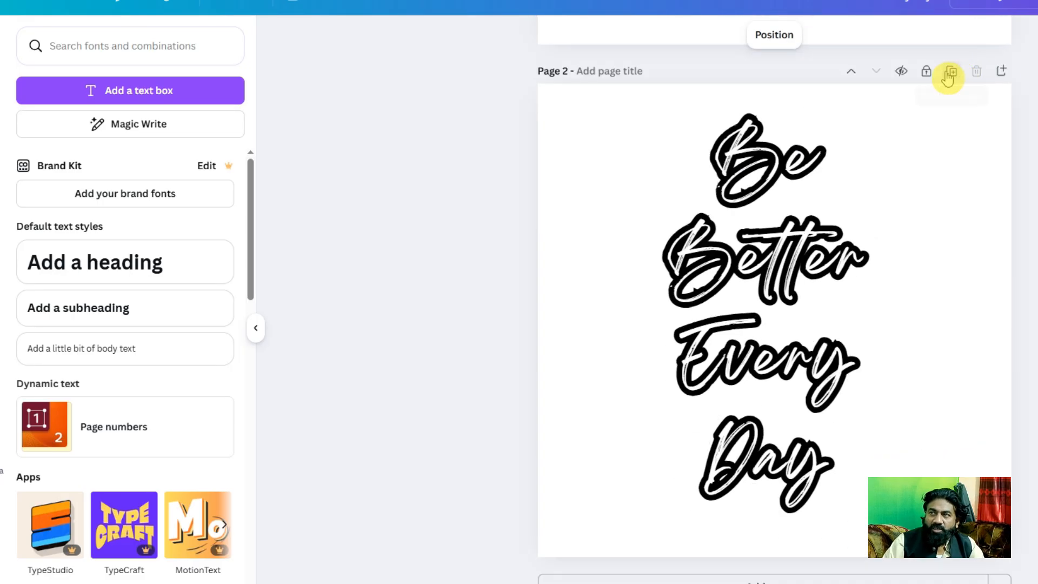
left_click(926, 73)
Delete the thick black outlined text from page 2 and center the remaining white text.
left_click_drag(702, 282, 850, 290)
left_click(688, 285)
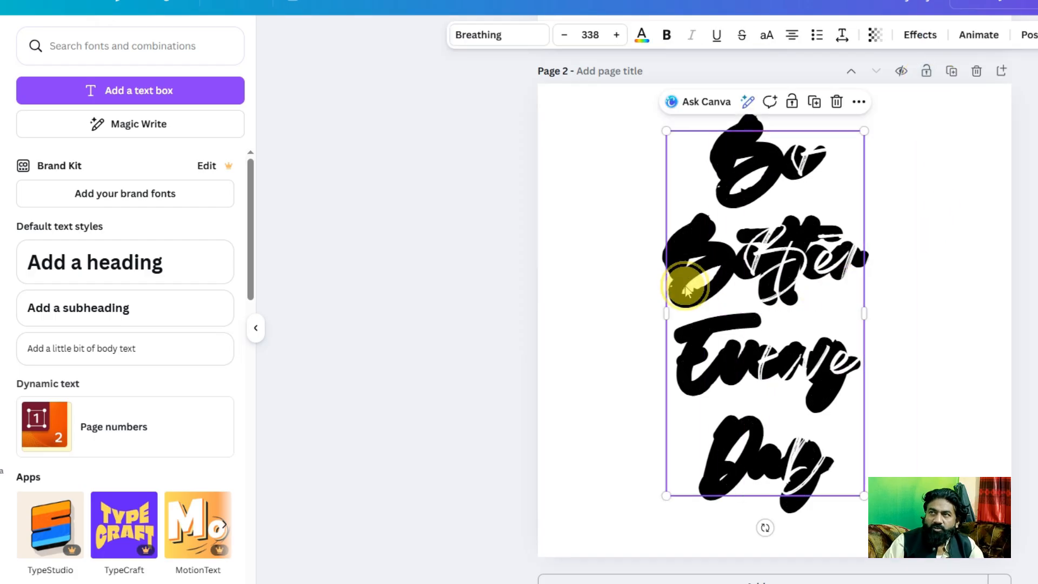
left_click(838, 104)
left_click(753, 250)
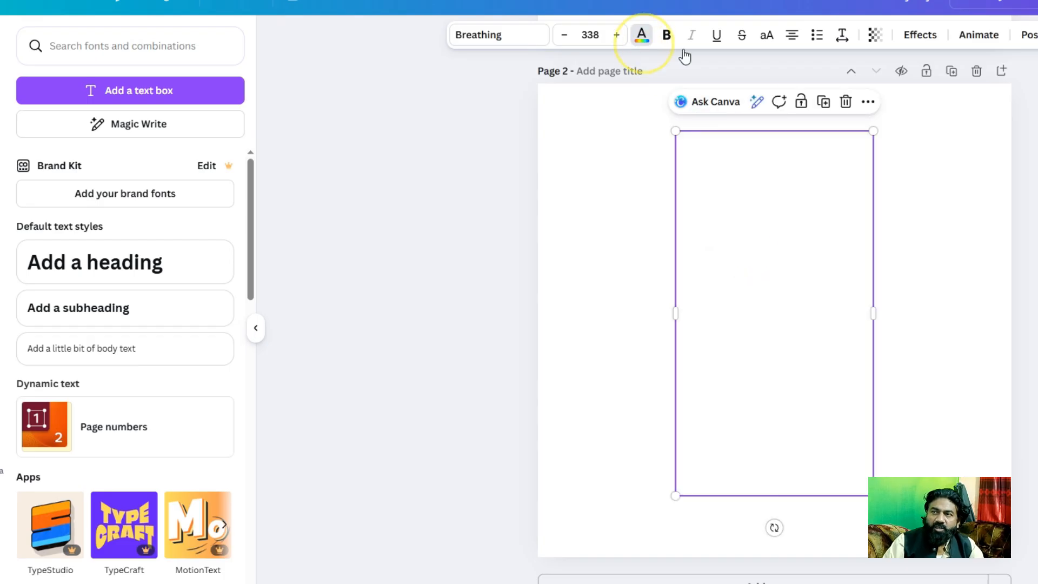
Color the "Be Better Every Day" quote on page 2 red and open the text effects.
left_click(642, 35)
left_click(31, 321)
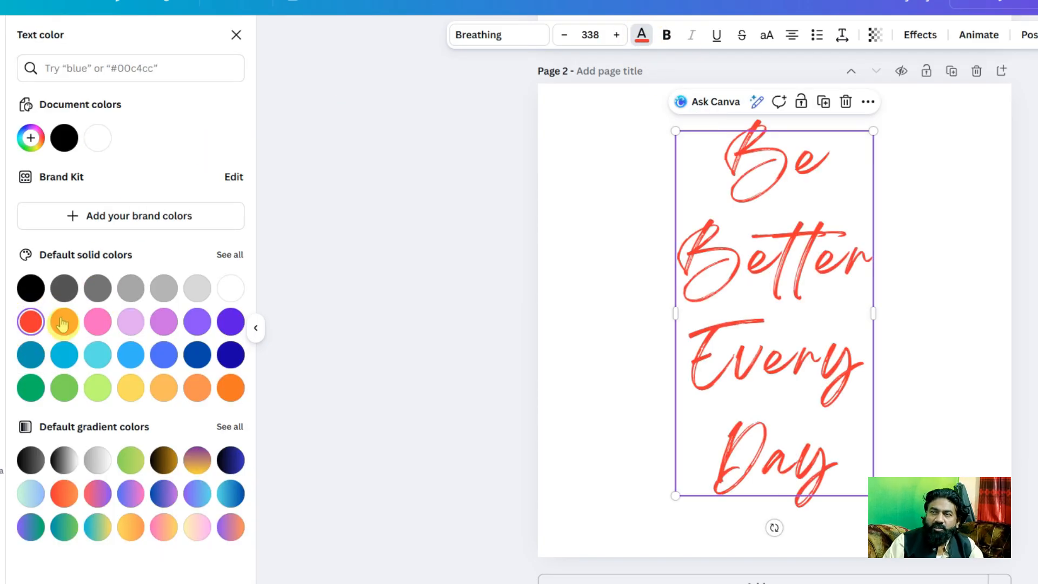
left_click(920, 34)
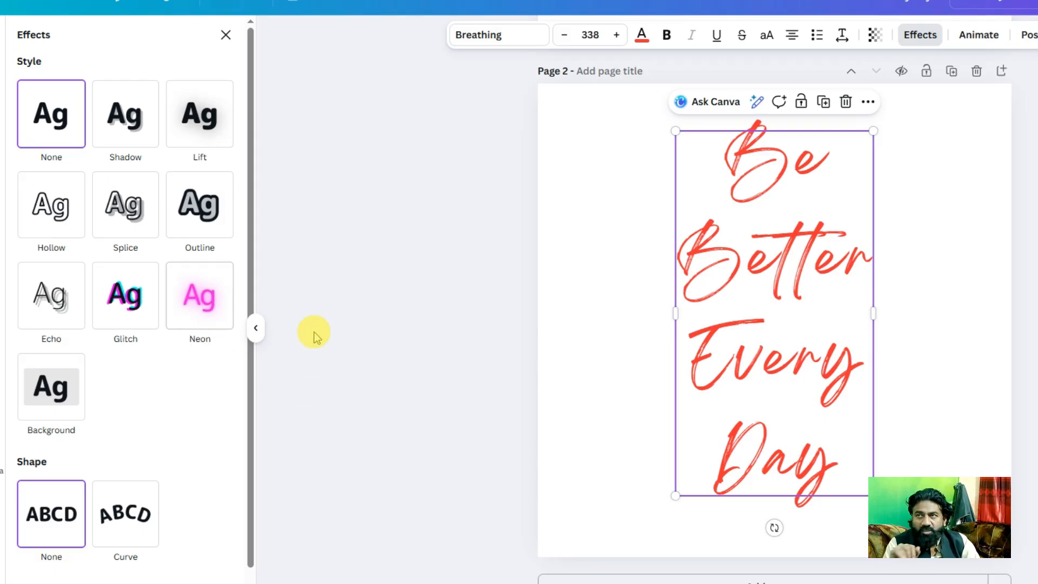
Duplicate the red quote, shift the copy aside, and color the original black.
left_click(824, 103)
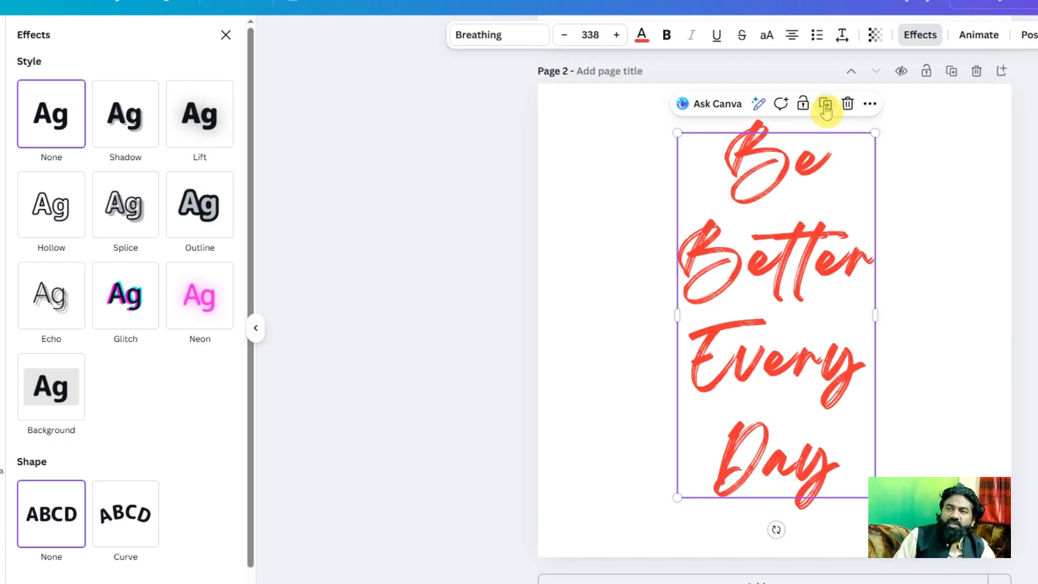
left_click_drag(757, 214, 823, 228)
left_click(701, 260)
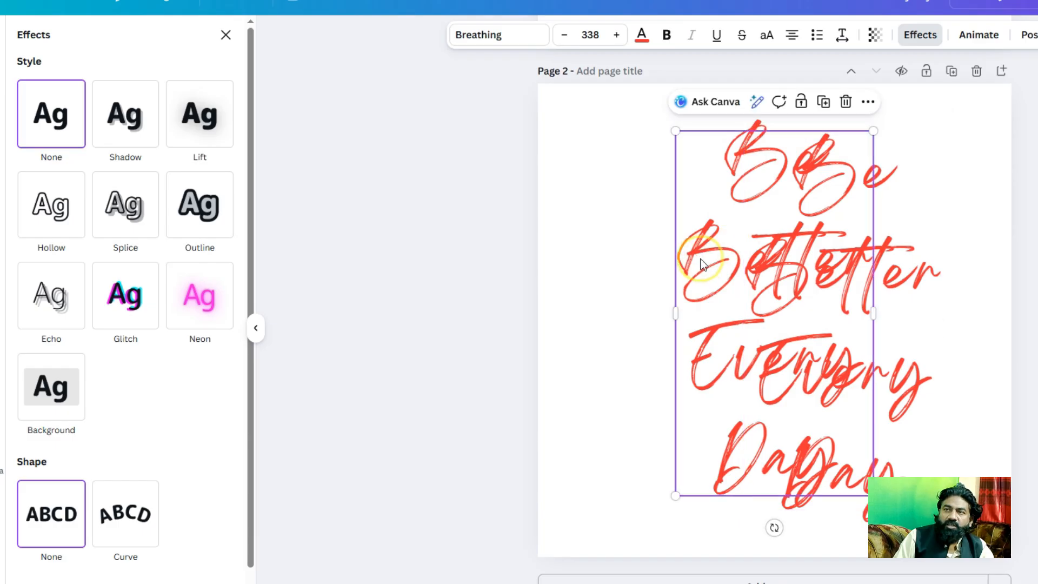
left_click(642, 36)
left_click(64, 138)
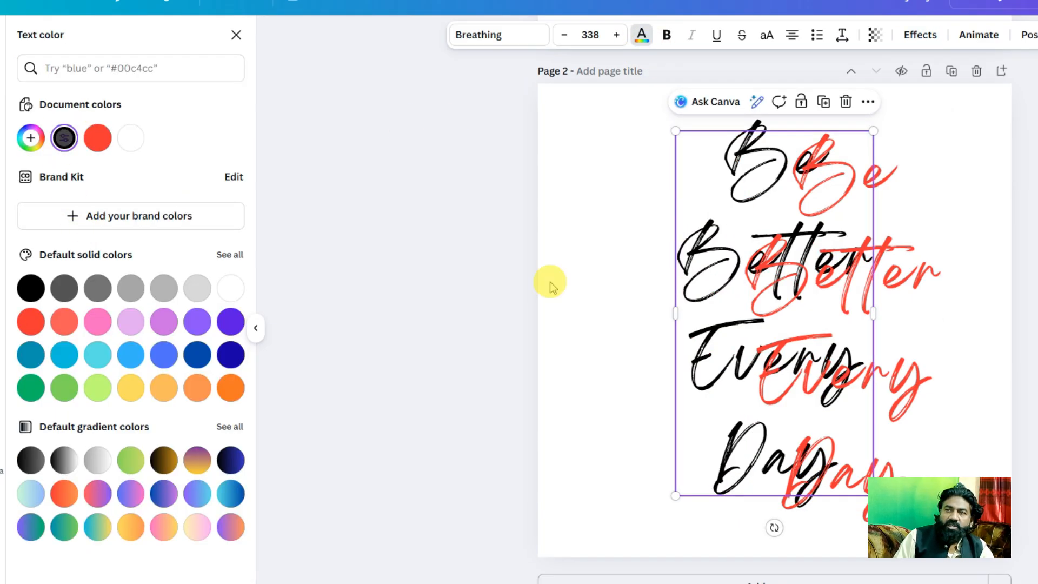
Place the red copy slightly offset over the black quote to form a shadow look.
mouse_move(837, 320)
left_mouse_down()
mouse_move(800, 308)
mouse_move(842, 323)
left_mouse_up()
left_click(894, 289)
left_click_drag(894, 290, 832, 277)
left_click(916, 290)
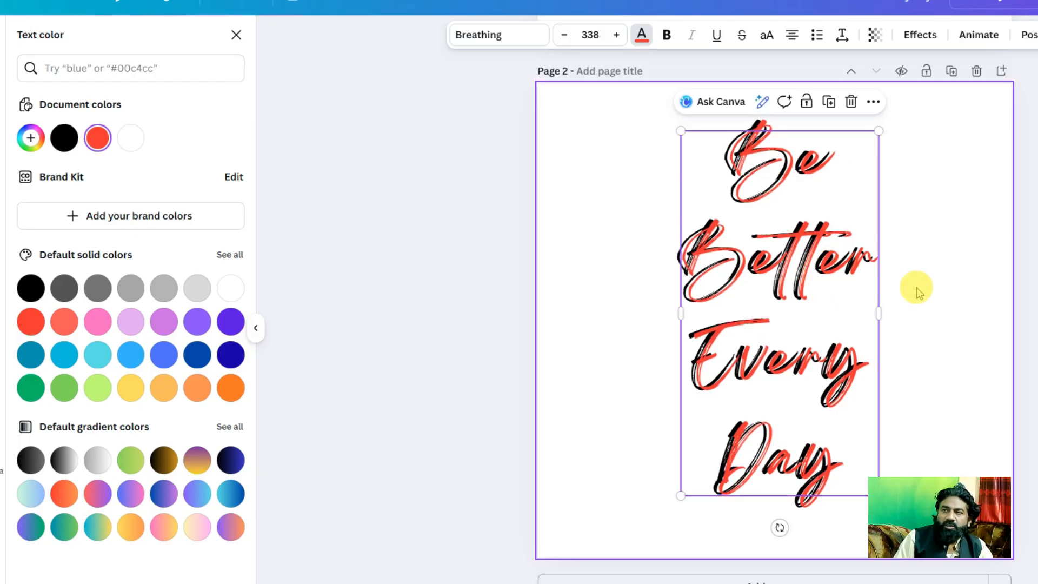
left_click(925, 285)
Move the red quote off the black one and delete the black quote.
left_click_drag(738, 158, 794, 184)
left_click(695, 241)
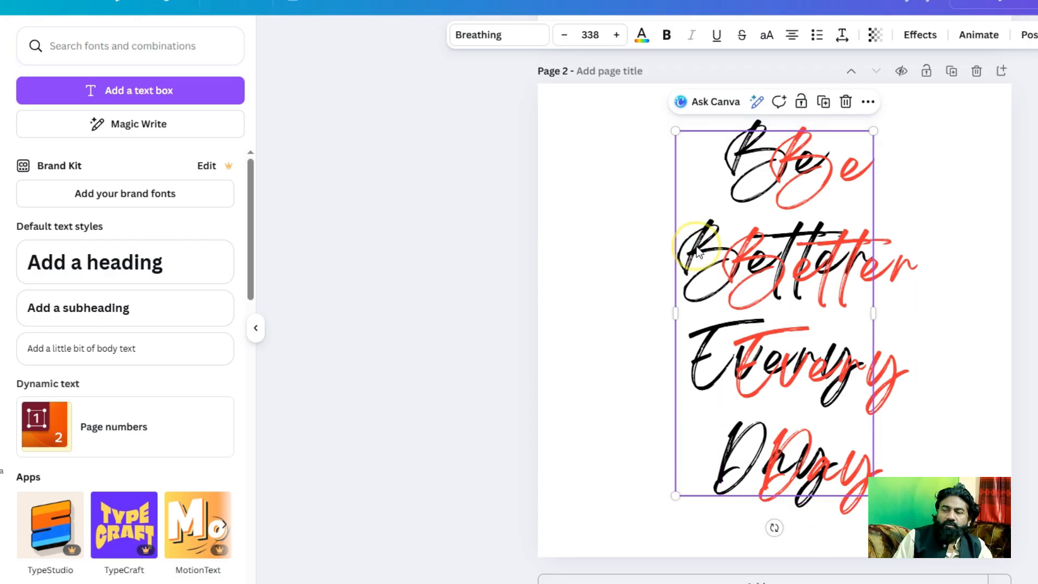
left_click(845, 102)
left_click(806, 244)
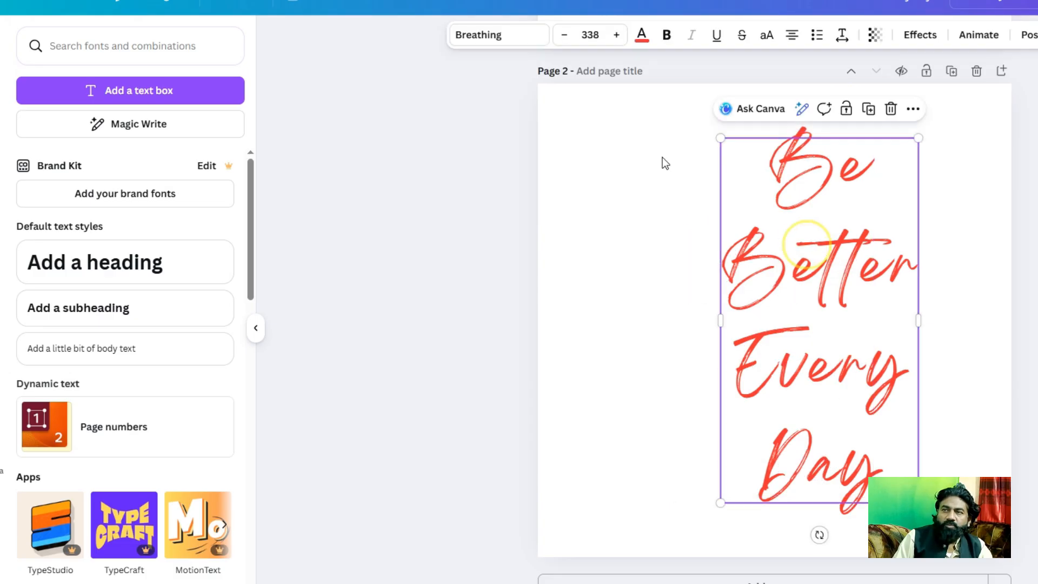
left_click(519, 30)
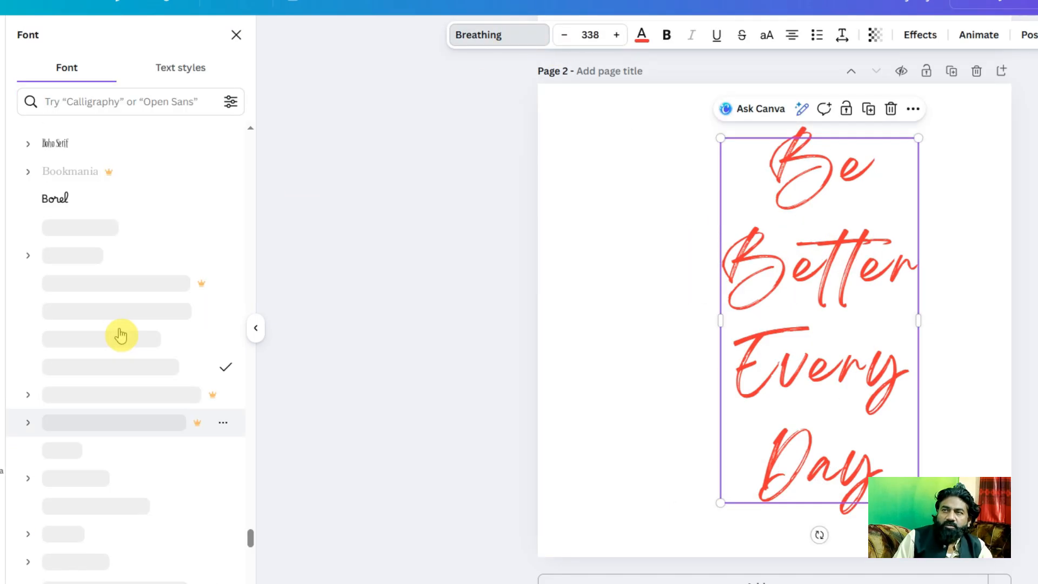
scroll(120, 336, "down", 10)
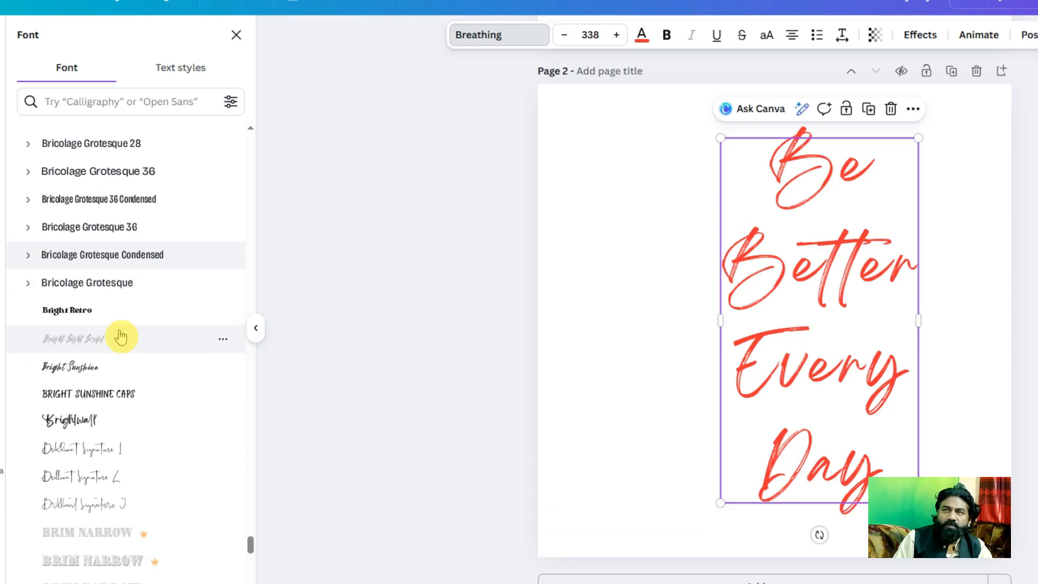
scroll(120, 338, "down", 2)
scroll(120, 338, "up", 6)
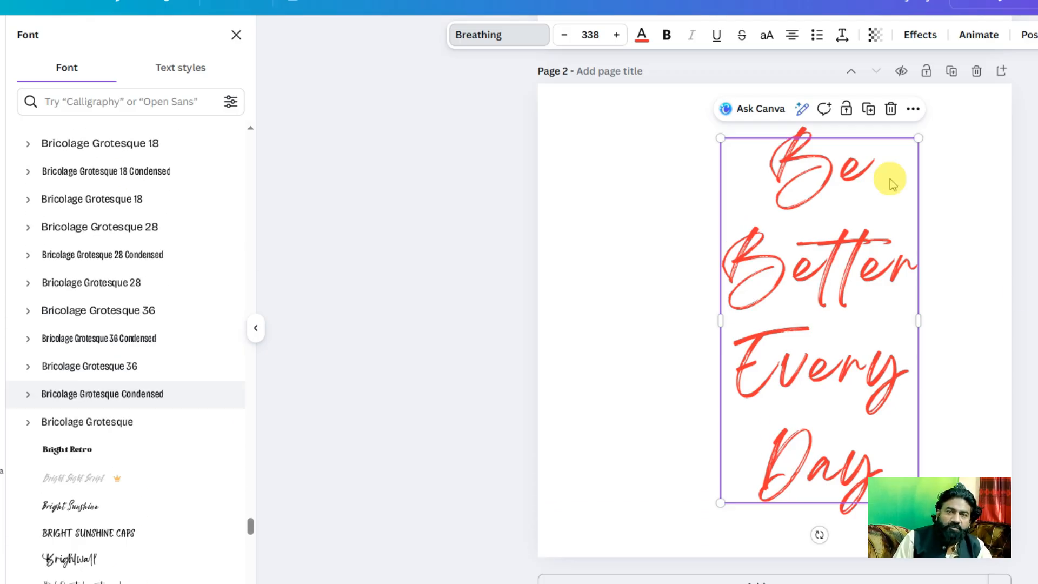
left_click(979, 204)
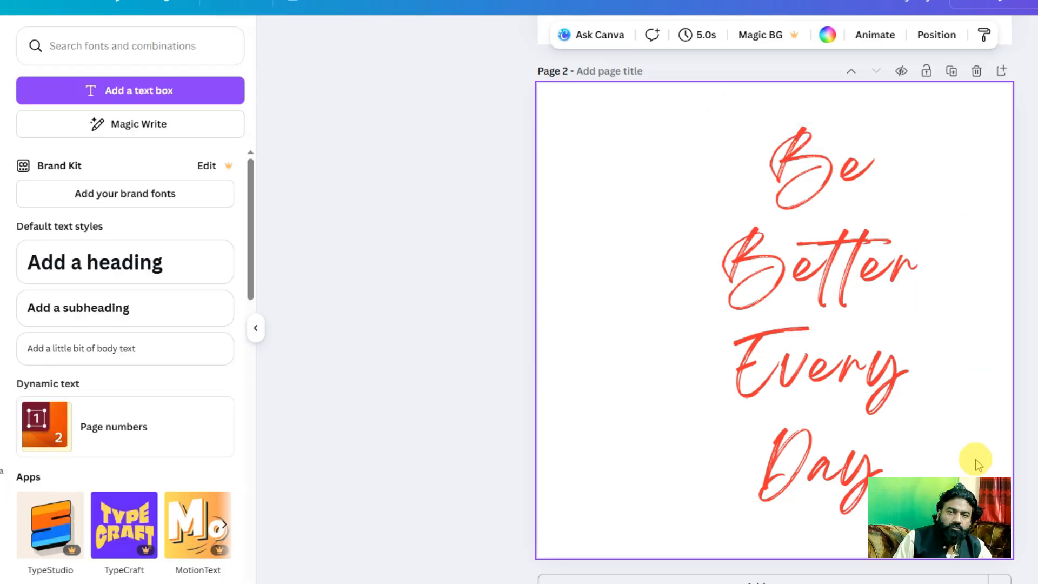
Duplicate the red quote and place the two versions side by side on page 2.
left_click(838, 301)
left_click_drag(838, 301, 952, 340)
left_click(753, 95)
Remove the words "Every Day" from the left quote so it reads "Be Better".
left_click(768, 454)
left_click(771, 457)
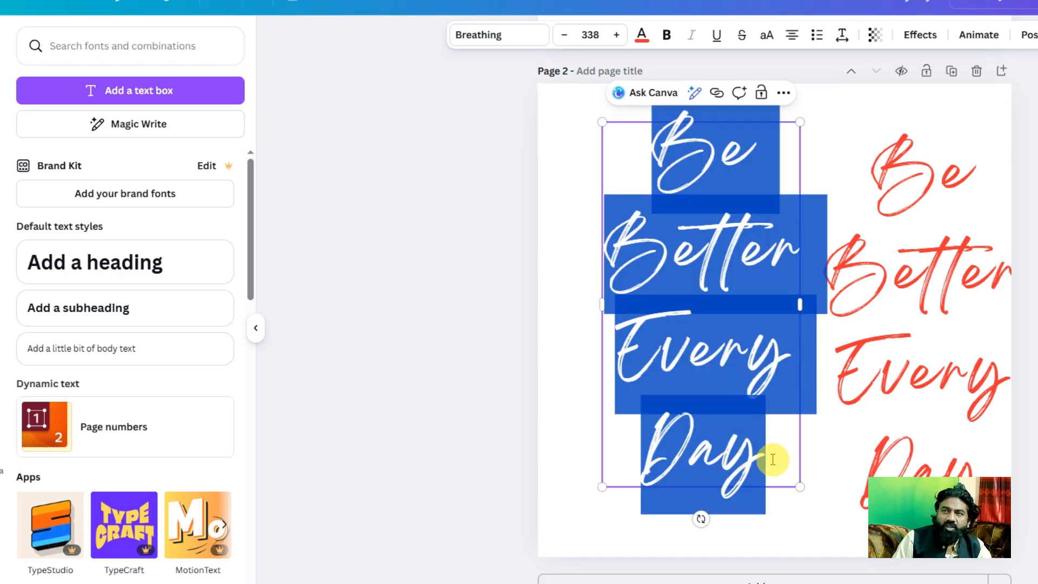
left_click(775, 464)
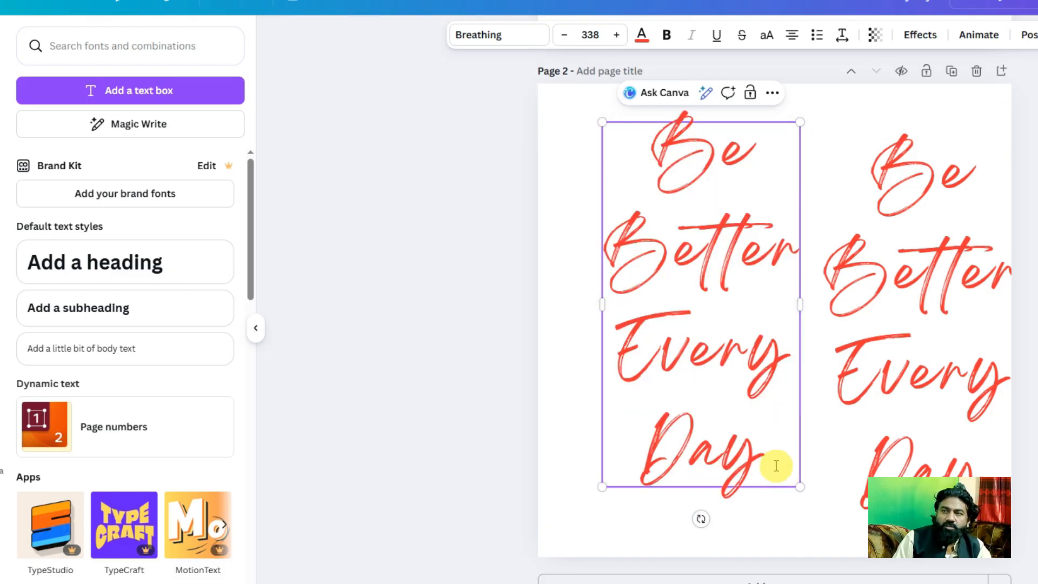
key("BackSpace")
key("BackSpace")
key("BackSpace")
key("BackSpace")
key("BackSpace")
key("BackSpace")
key("BackSpace")
key("BackSpace")
key("BackSpace")
key("BackSpace")
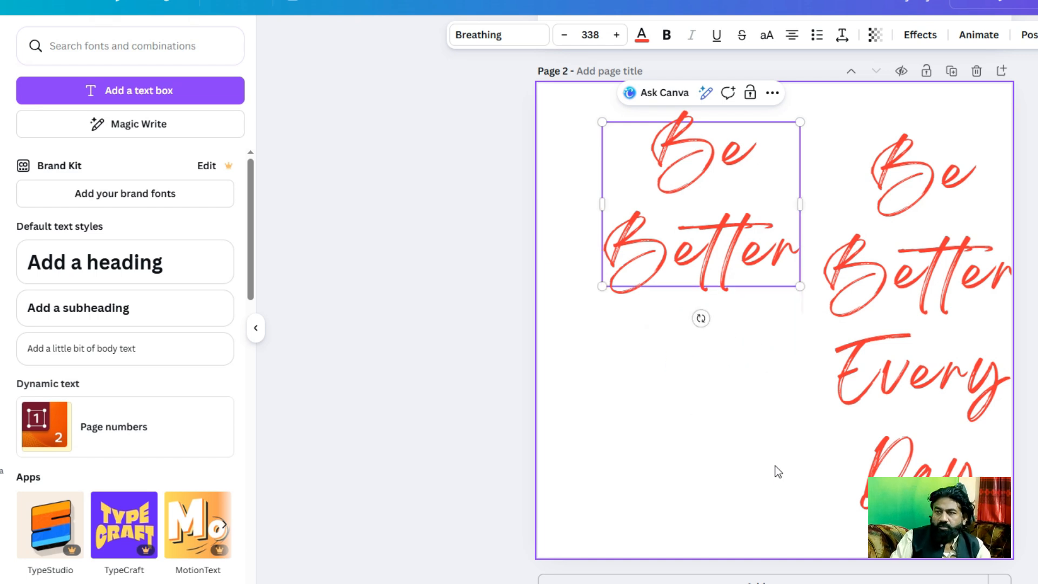
left_click(728, 382)
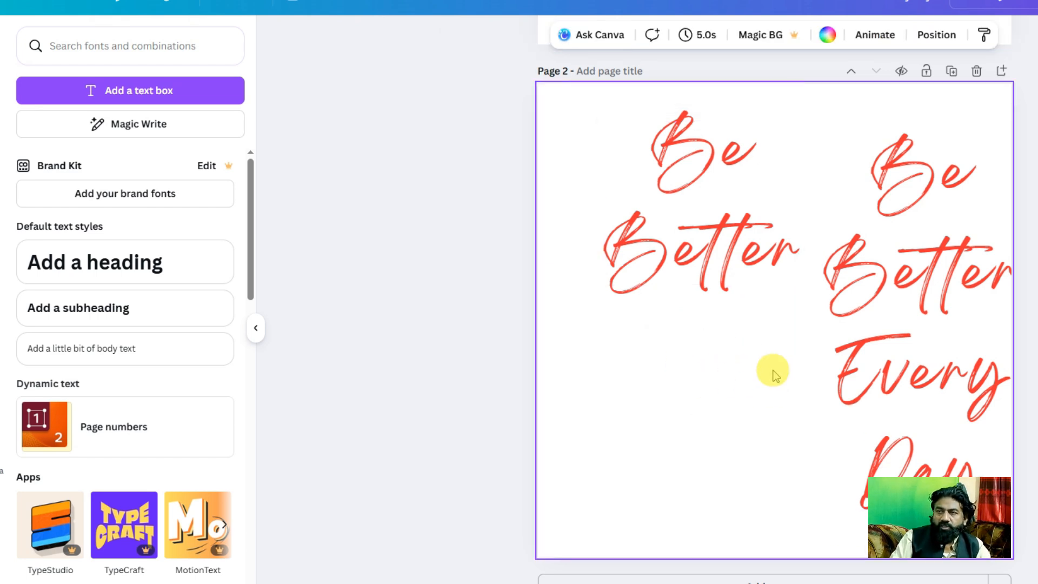
Remove the words "Be Better" from the right quote so it reads "Every Day".
left_click(769, 255)
left_click(943, 335)
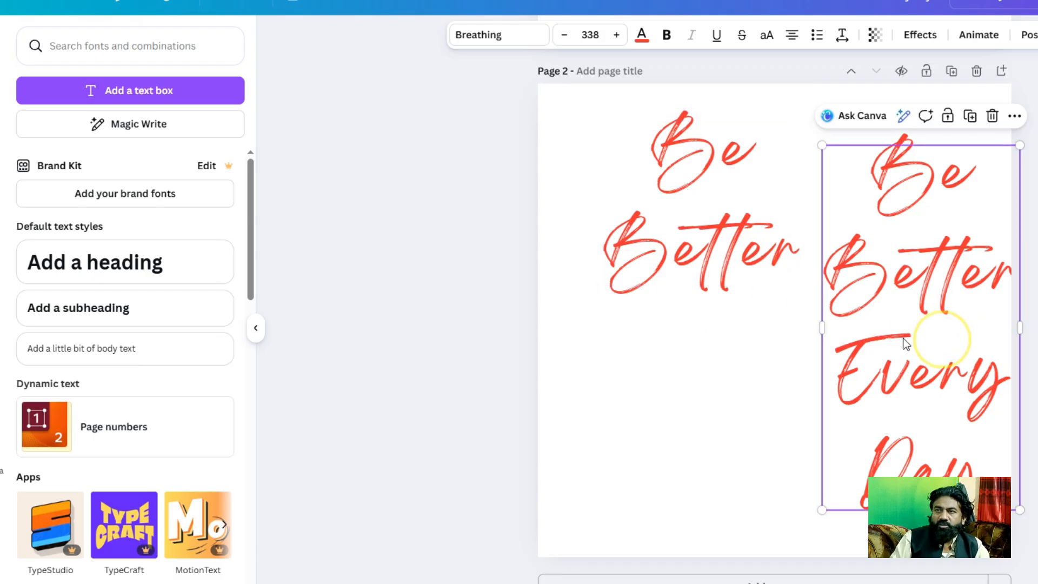
left_click(832, 364)
double_click(833, 362)
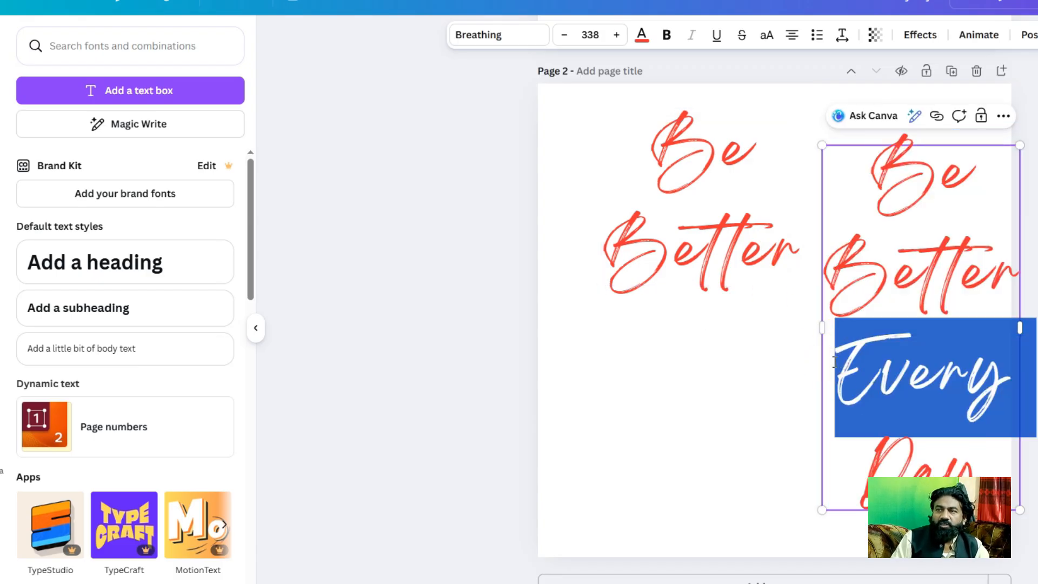
left_click(833, 362)
key("BackSpace")
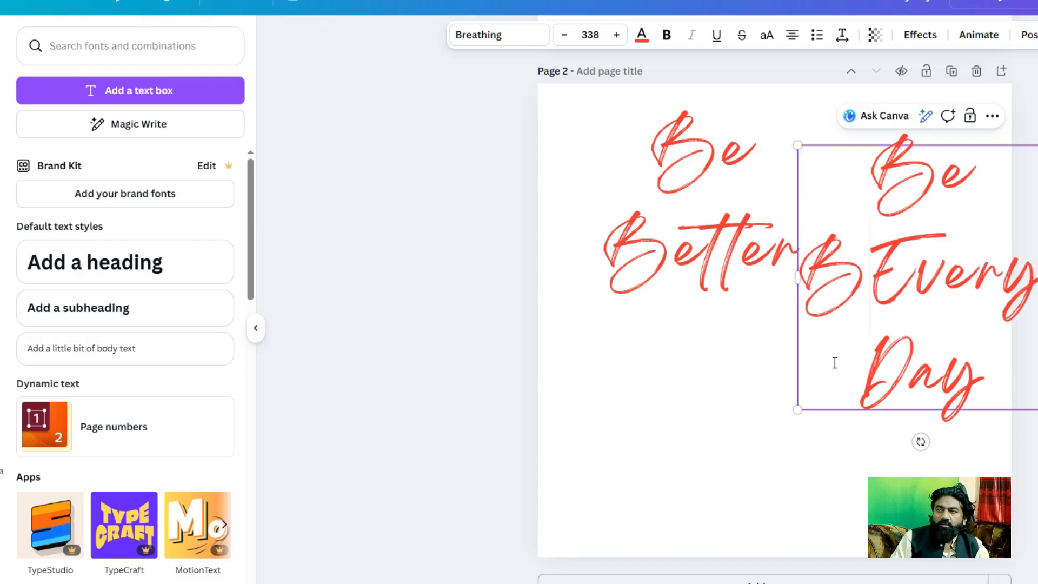
key("BackSpace")
key("BackSpace")
key("BackSpace")
key("BackSpace")
left_click(868, 405)
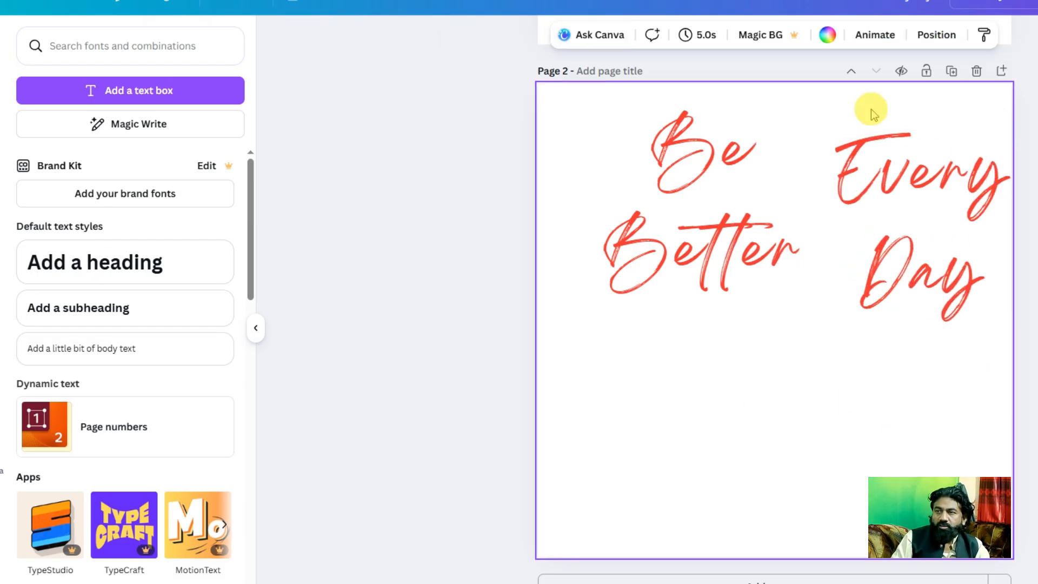
Move "Every Day" below "Be Better" and set its font to Cherry Bomb One.
left_click_drag(906, 187, 830, 367)
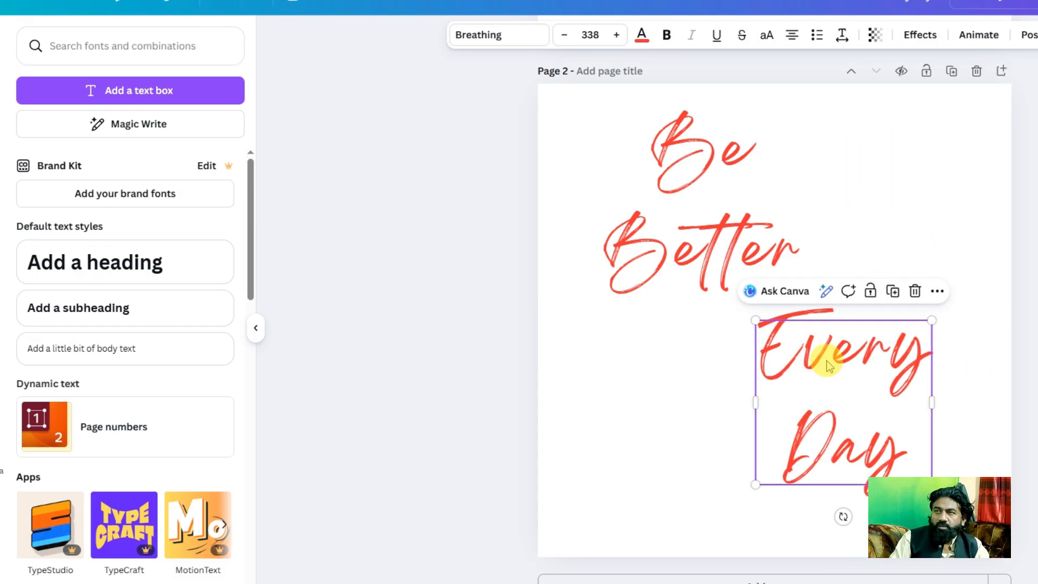
left_click(535, 34)
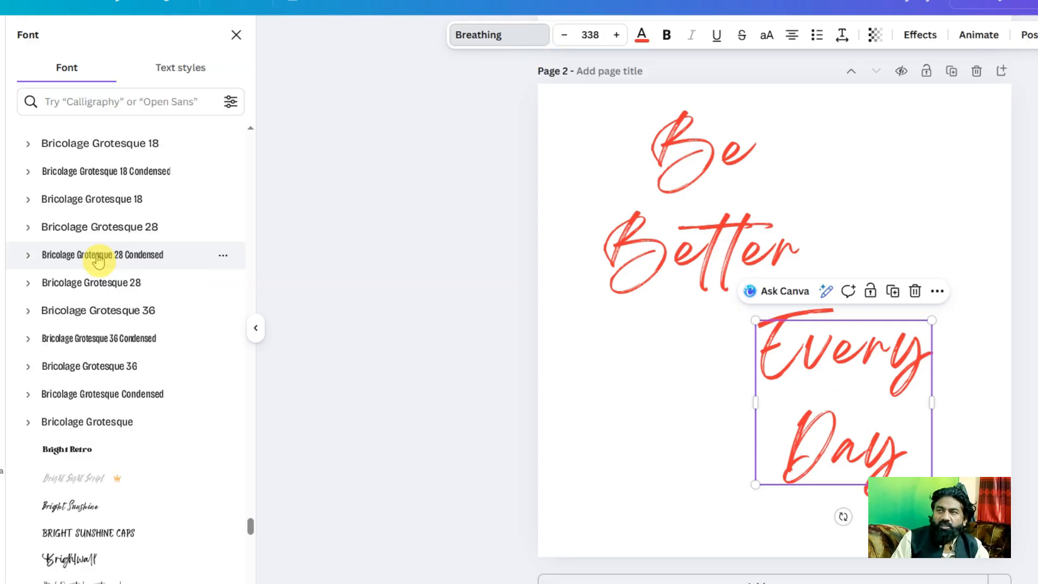
scroll(98, 260, "down", 10)
scroll(102, 271, "down", 8)
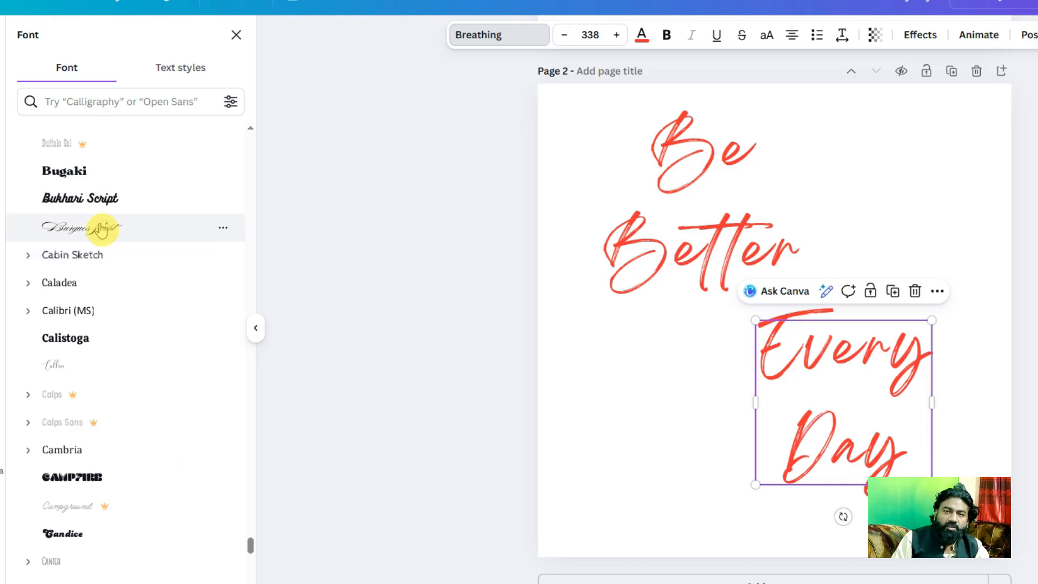
scroll(131, 479, "down", 1)
scroll(132, 478, "down", 12)
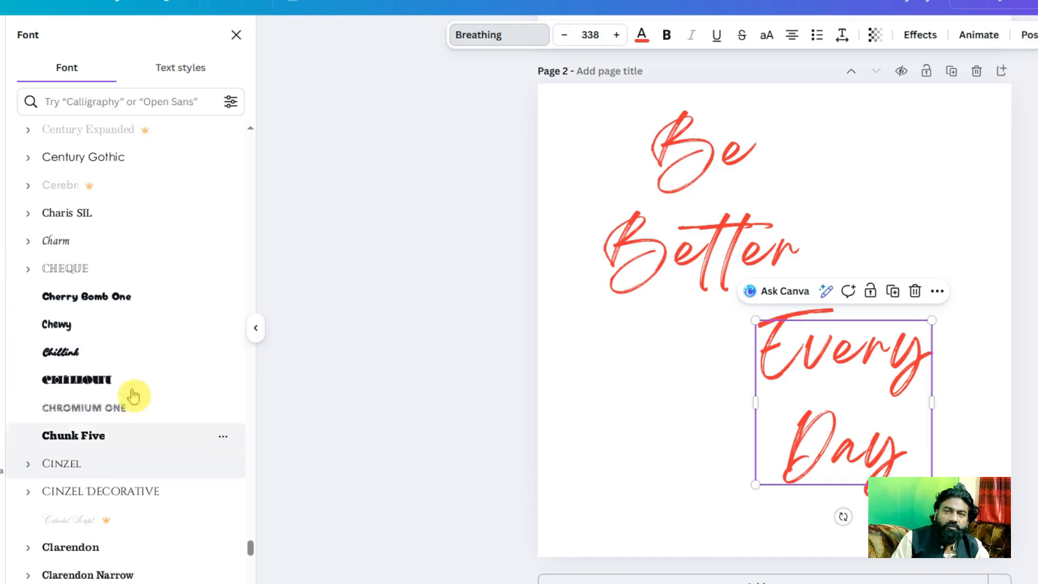
left_click(143, 301)
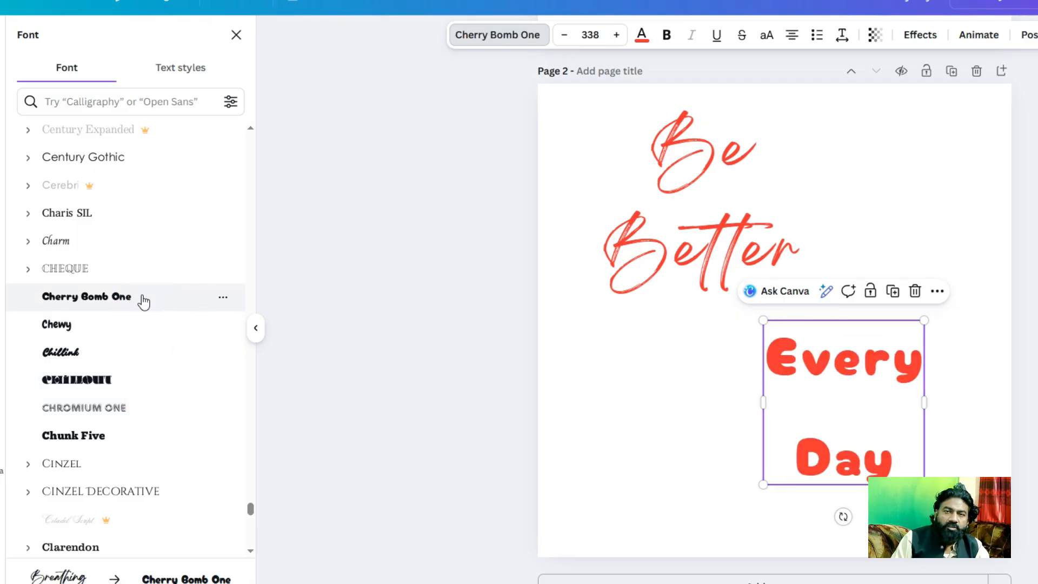
scroll(144, 302, "down", 5)
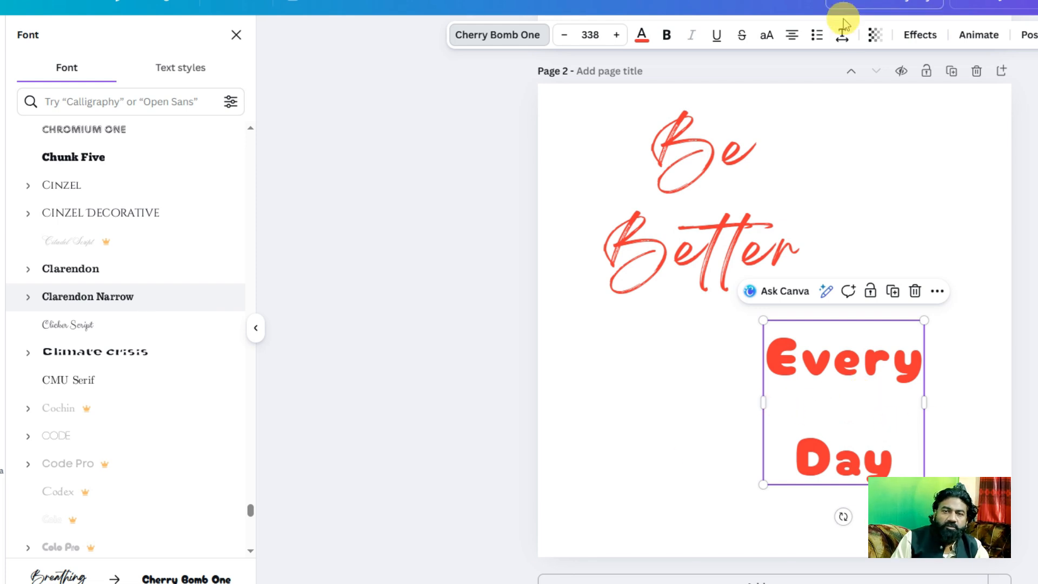
Reduce the line spacing of "Every Day" to bring its two lines closer together.
left_click(843, 37)
left_click_drag(841, 144, 793, 142)
left_click(978, 359)
Enlarge "Every Day" to about font size 670 and center it horizontally in the lower part of the page.
left_click(906, 416)
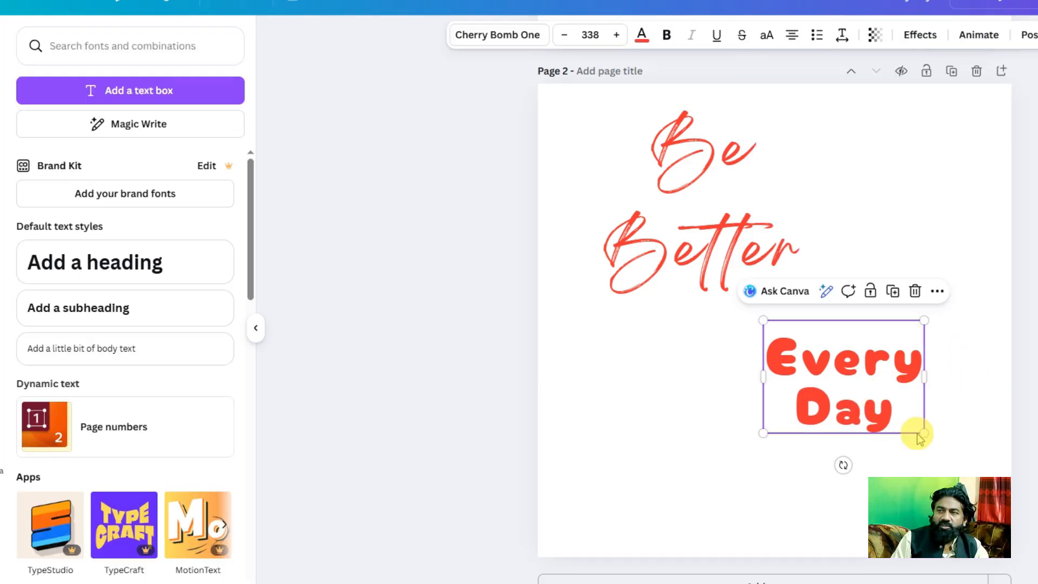
left_click_drag(924, 432, 1035, 541)
left_click_drag(876, 470, 745, 433)
Put "Be Better" on a single line, widening its text box across the upper part of the page.
left_click(719, 201)
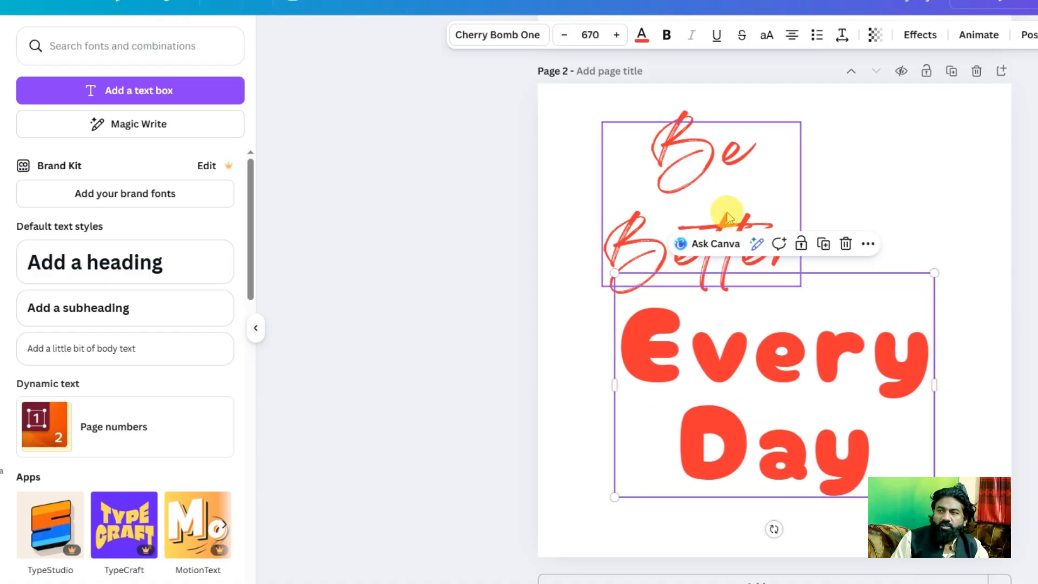
left_click_drag(801, 204, 915, 212)
left_click(644, 250)
left_click(645, 247)
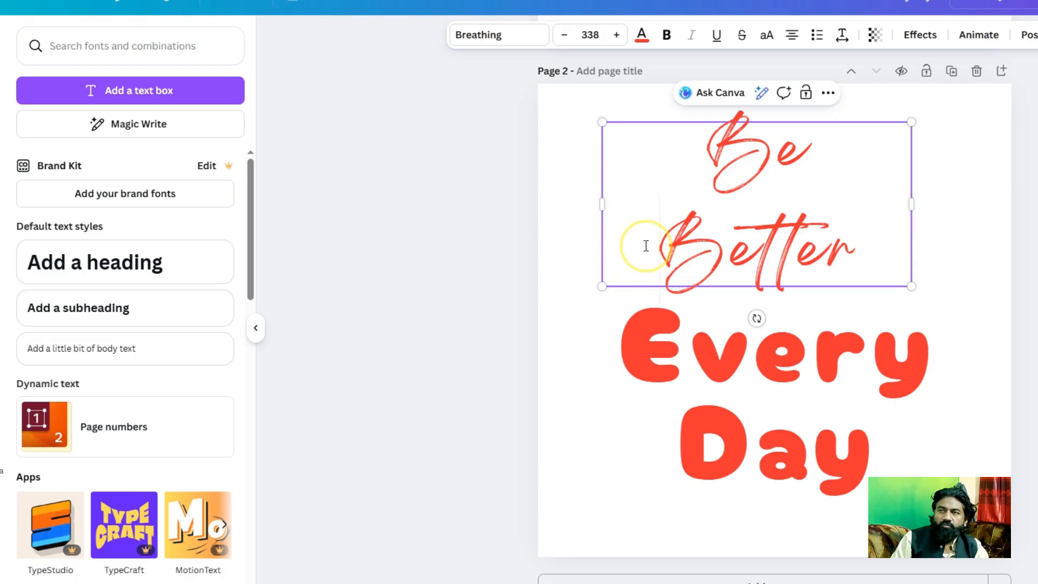
left_click(643, 246)
key("BackSpace")
key("Return")
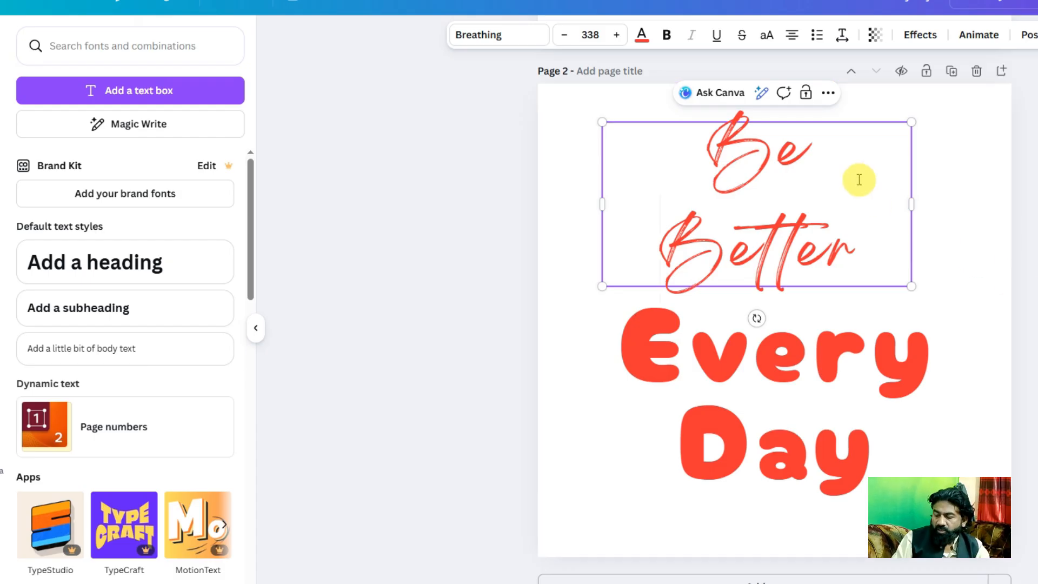
left_click_drag(913, 205, 991, 212)
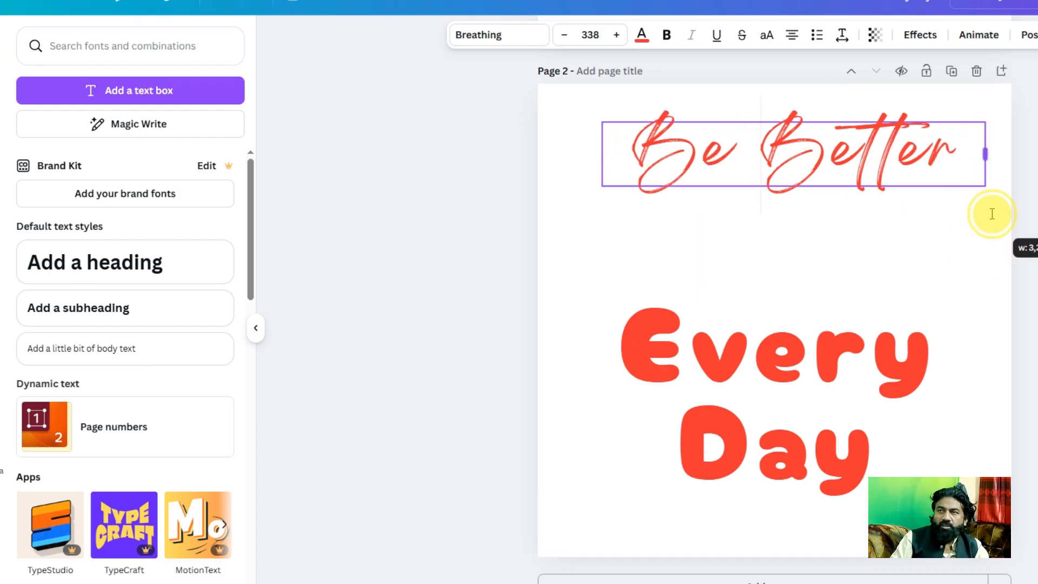
Color the "Be Better" text black.
left_click(642, 36)
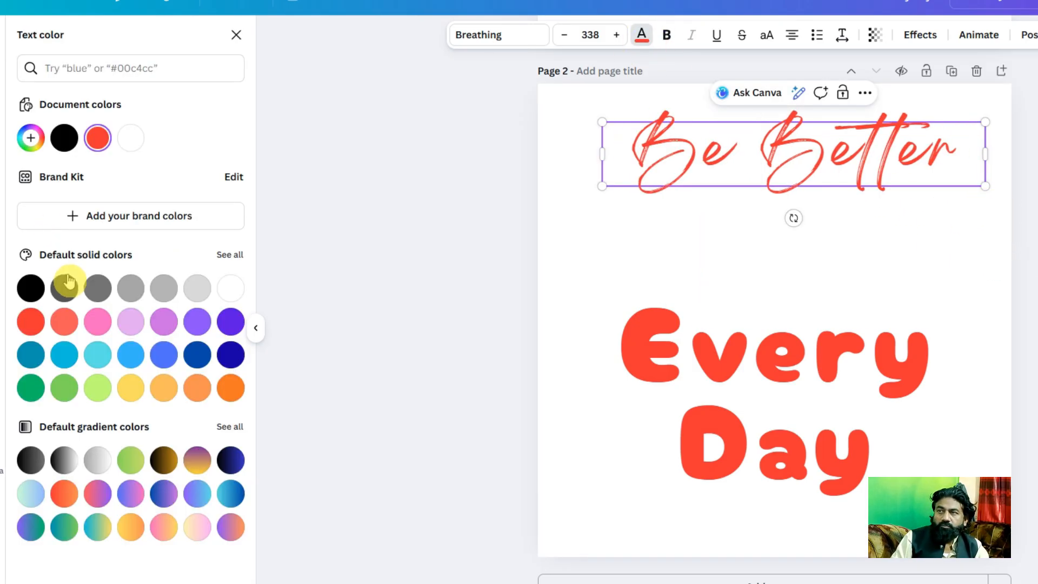
left_click(30, 288)
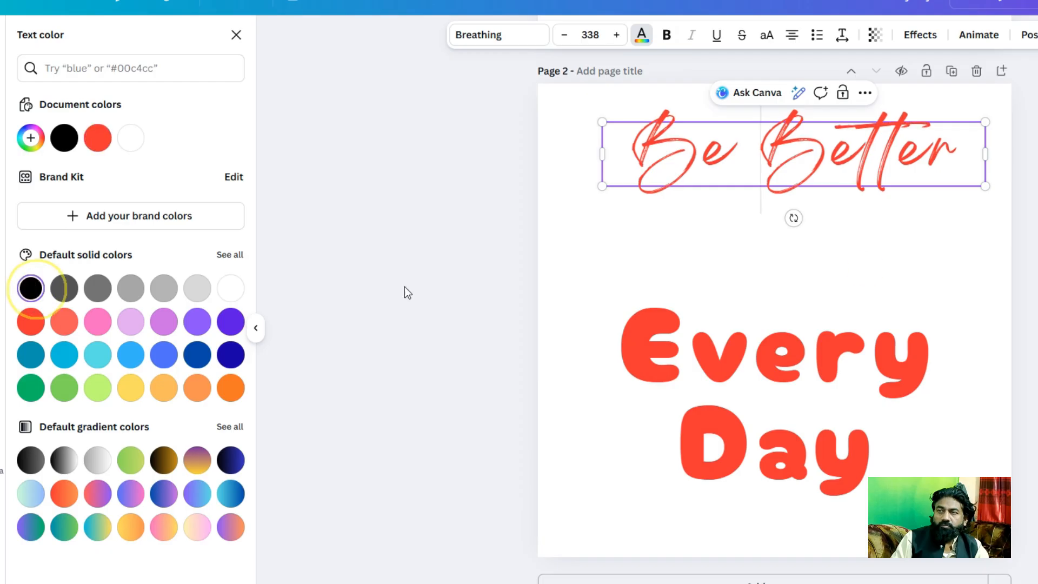
left_click(958, 249)
left_click(895, 143)
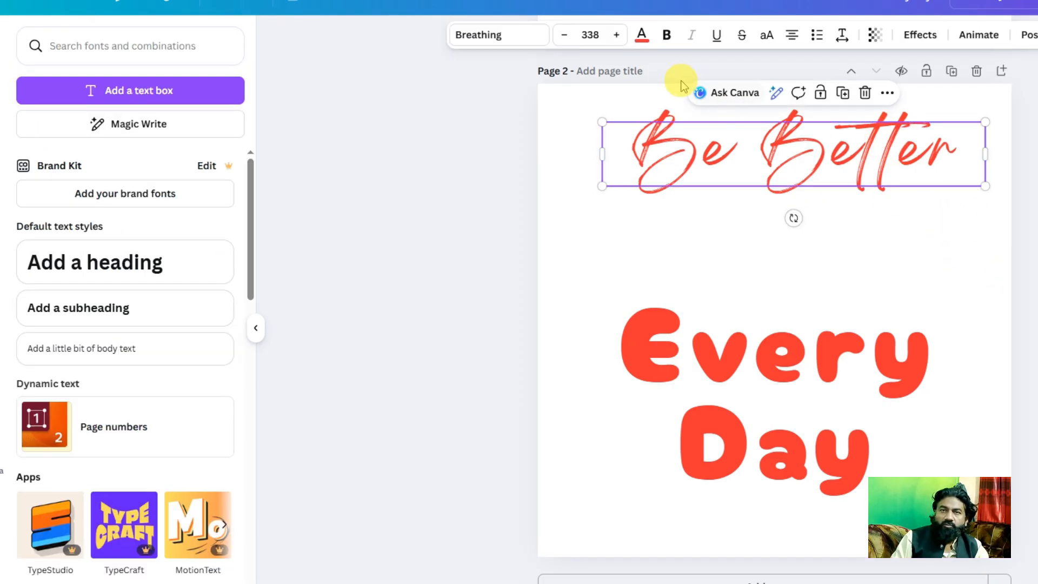
left_click(641, 35)
left_click(43, 290)
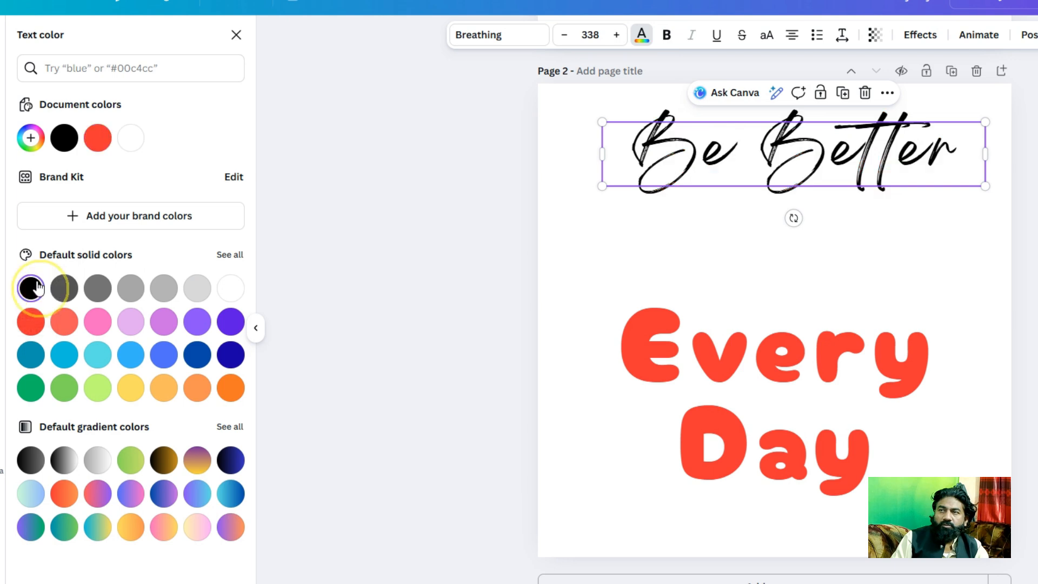
Place a "Be Better" text sloping up to the right over "Every Day" and shift "Every Day" up to meet it.
left_click_drag(838, 154, 826, 297)
mouse_move(789, 363)
left_mouse_down()
mouse_move(806, 376)
mouse_move(804, 359)
left_mouse_up()
left_click_drag(795, 314, 780, 291)
left_click_drag(823, 404, 853, 372)
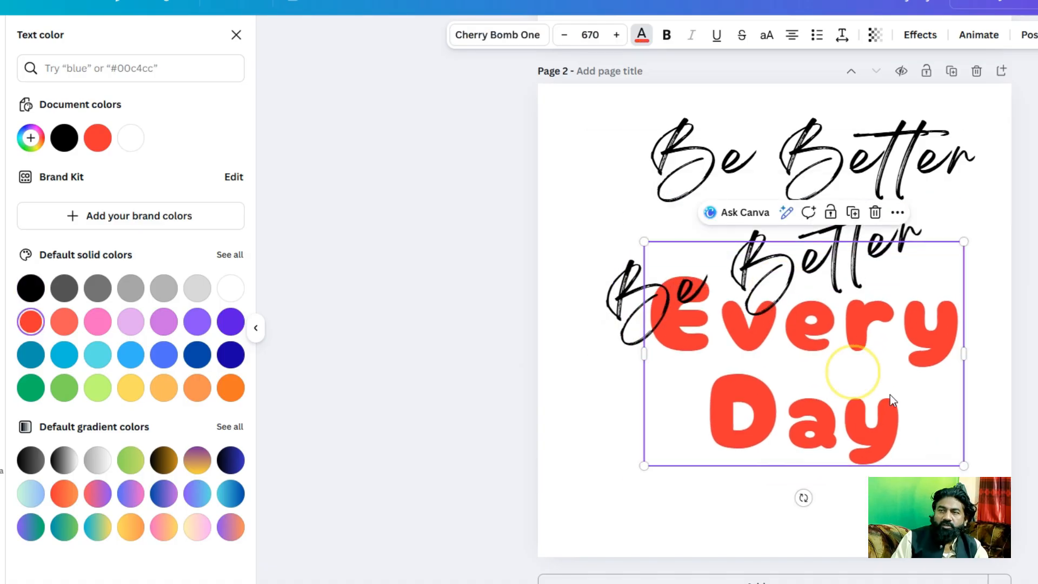
Rotate "Every Day" slightly clockwise and right-align its two lines, keeping it in the lower part of the page.
left_click_drag(803, 498, 794, 496)
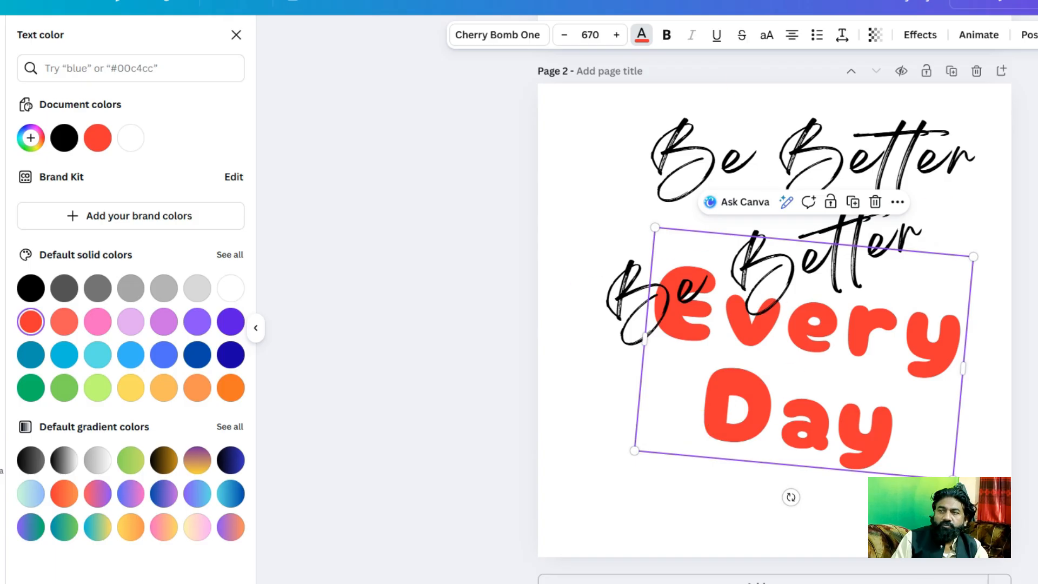
left_click(792, 35)
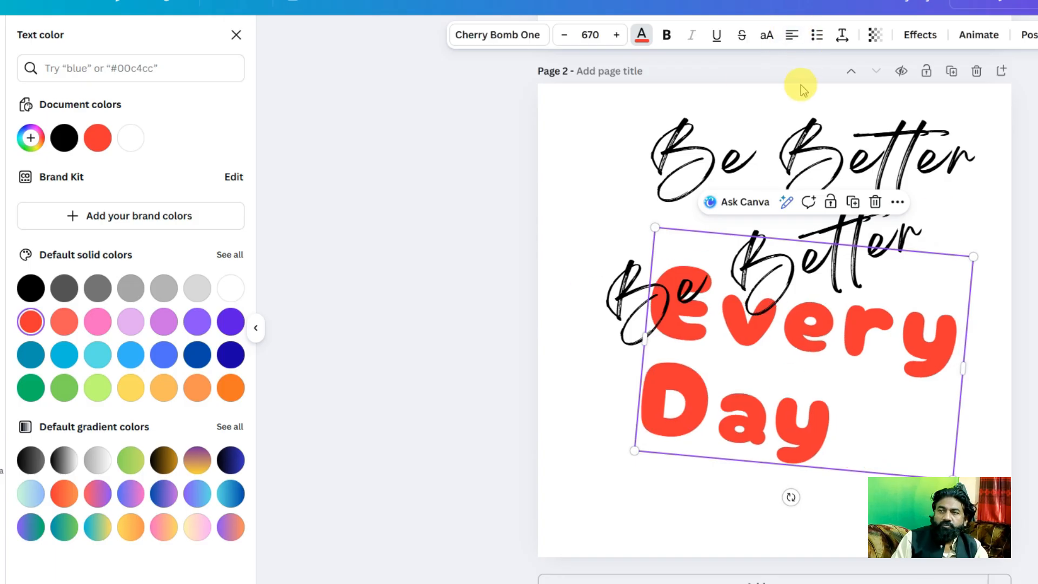
left_click(791, 35)
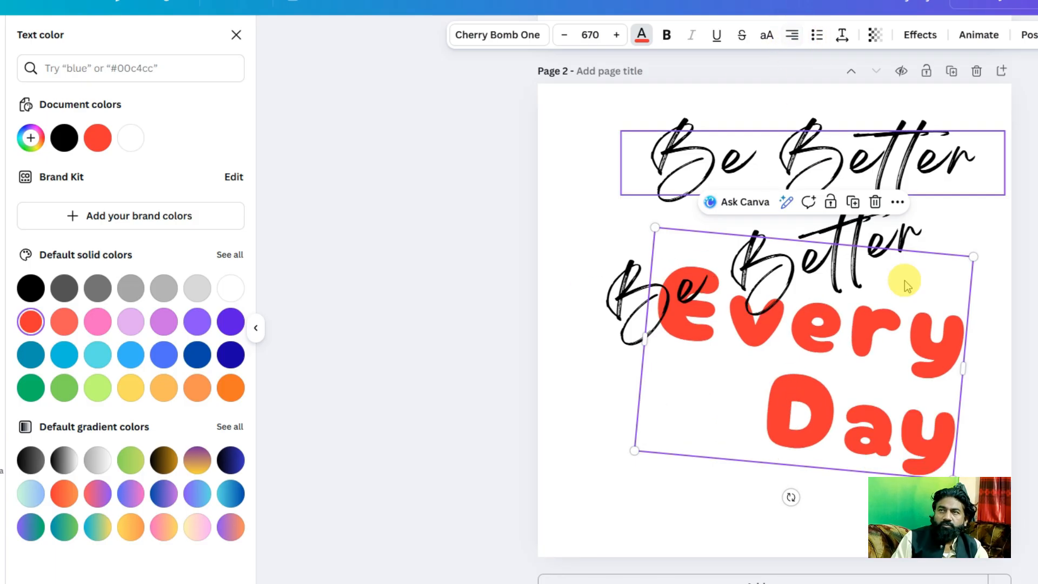
left_click_drag(903, 371, 864, 405)
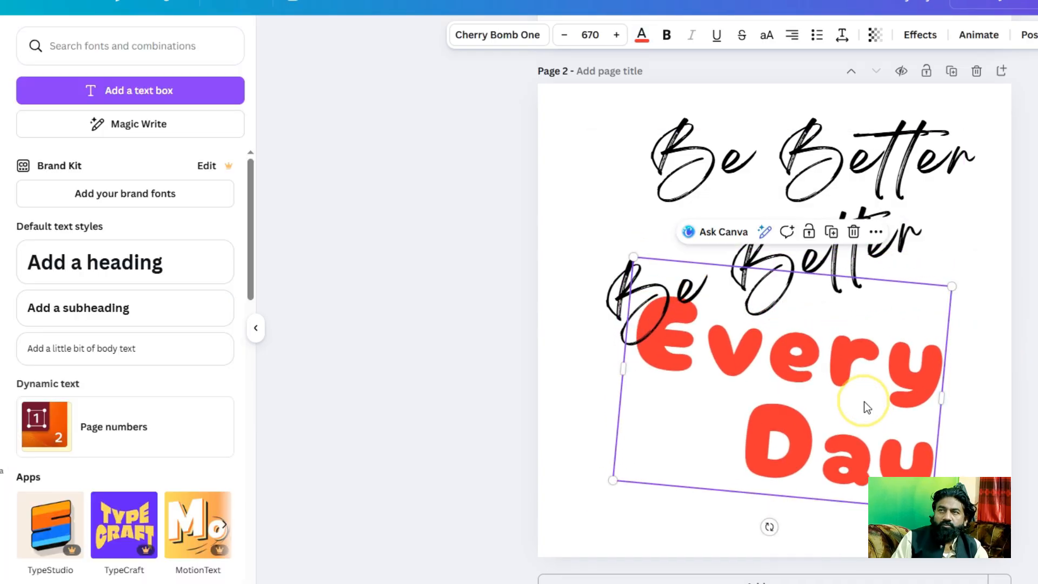
Delete the untilted "Be Better" text near the upper edge of page 2.
left_click(862, 140)
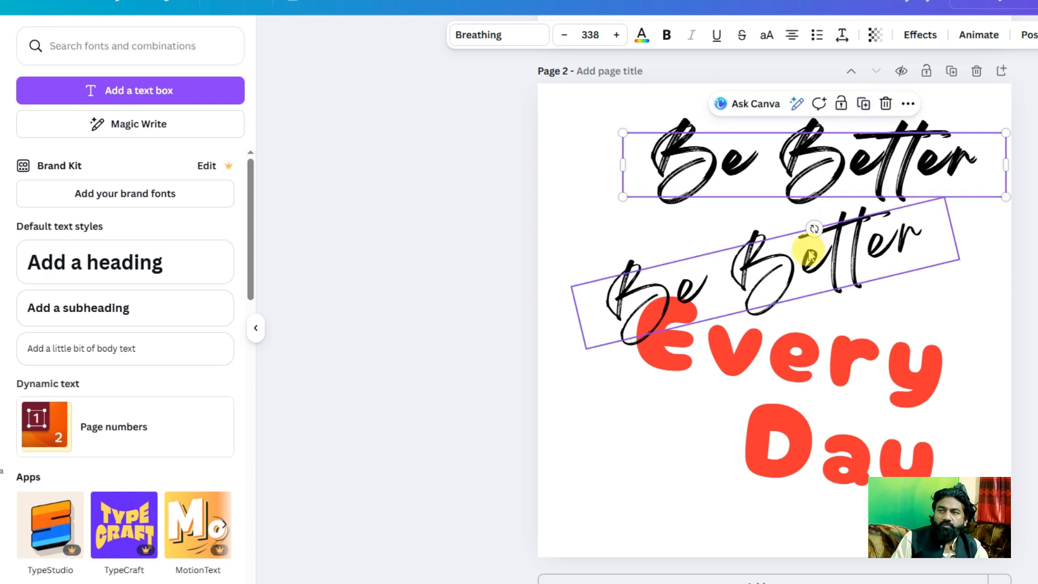
left_click(883, 108)
left_click(882, 108)
left_click(883, 99)
Remove the overlapping copy of "Be Better" and rotate the remaining one so it slopes down to the right.
left_click(843, 208)
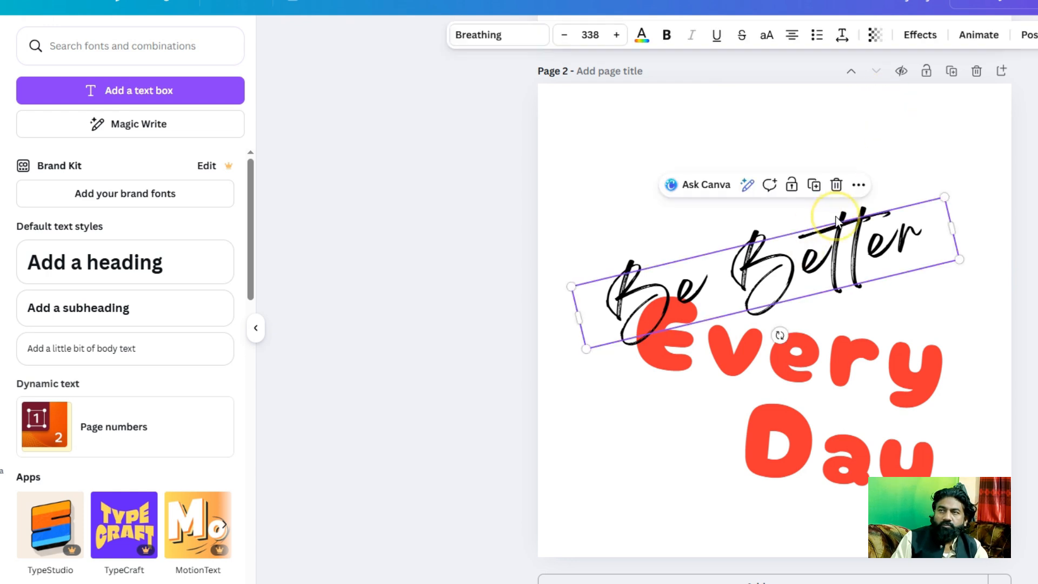
key("Escape")
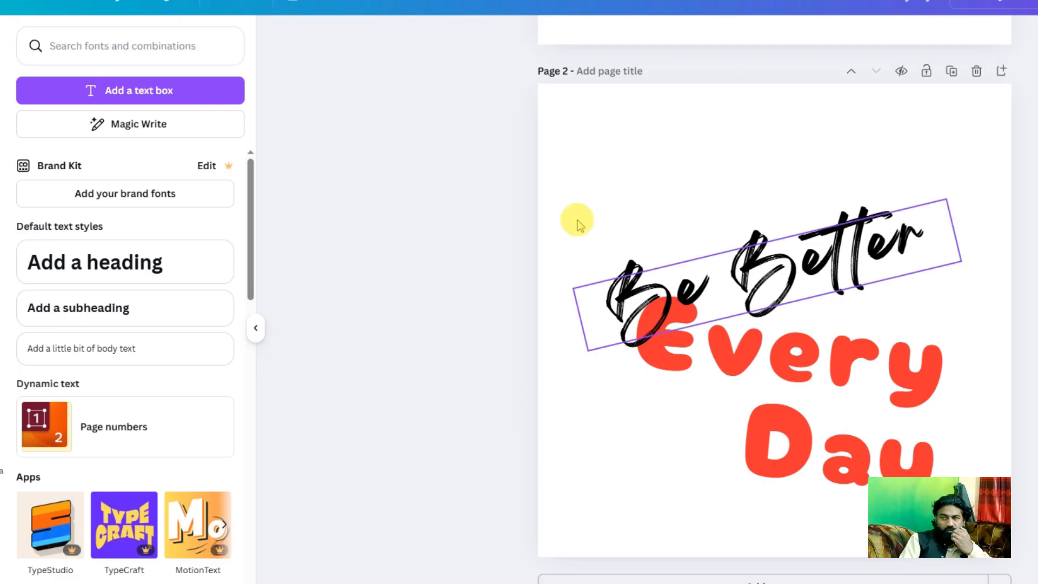
left_click(763, 286)
left_click_drag(777, 336, 751, 342)
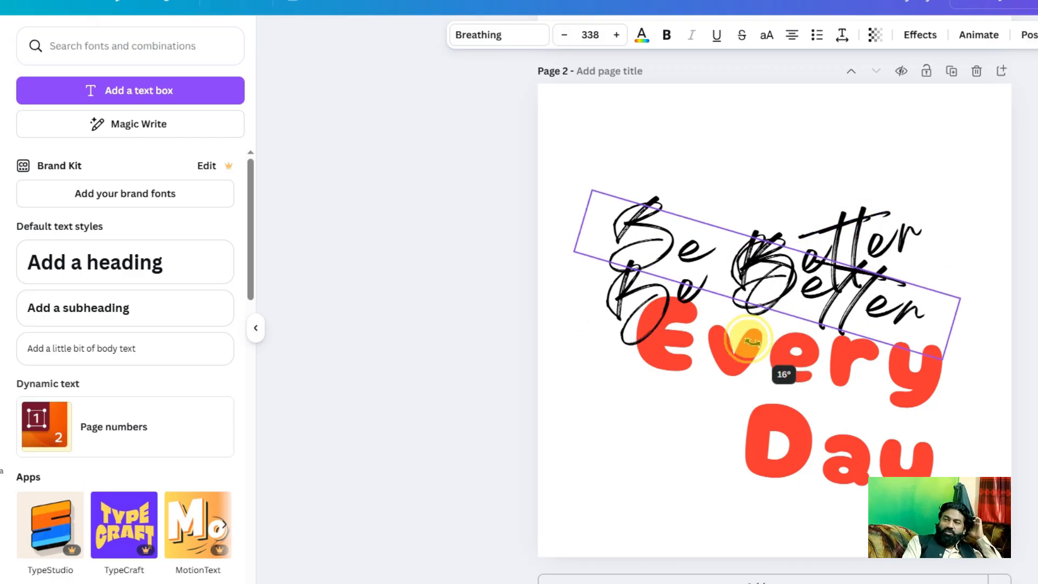
left_click(838, 180)
left_click(771, 276)
left_click_drag(783, 341, 737, 330)
Change the font of "Every Day" to Cosmic Octo.
left_click(811, 422)
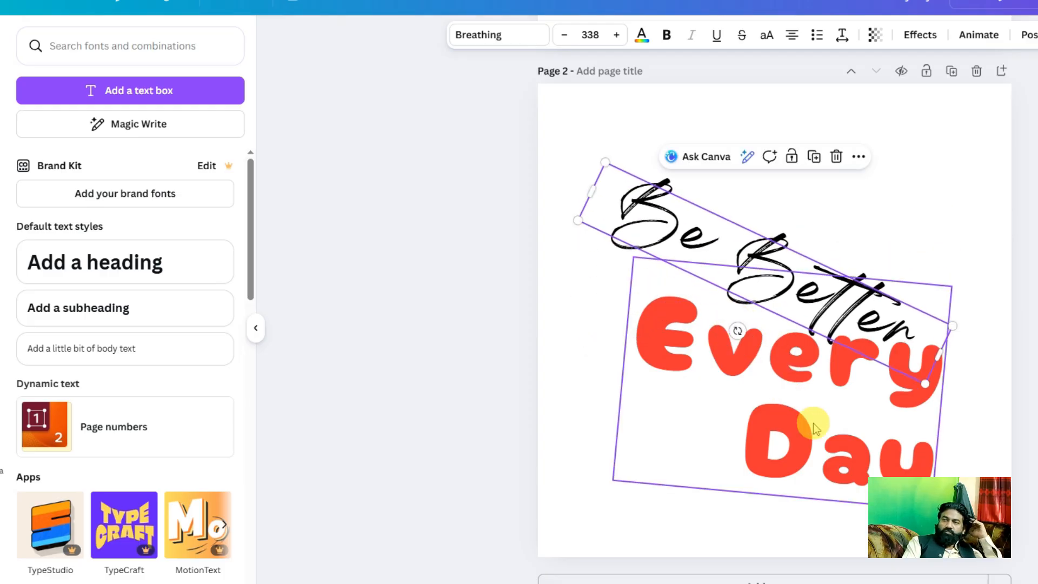
left_click(532, 41)
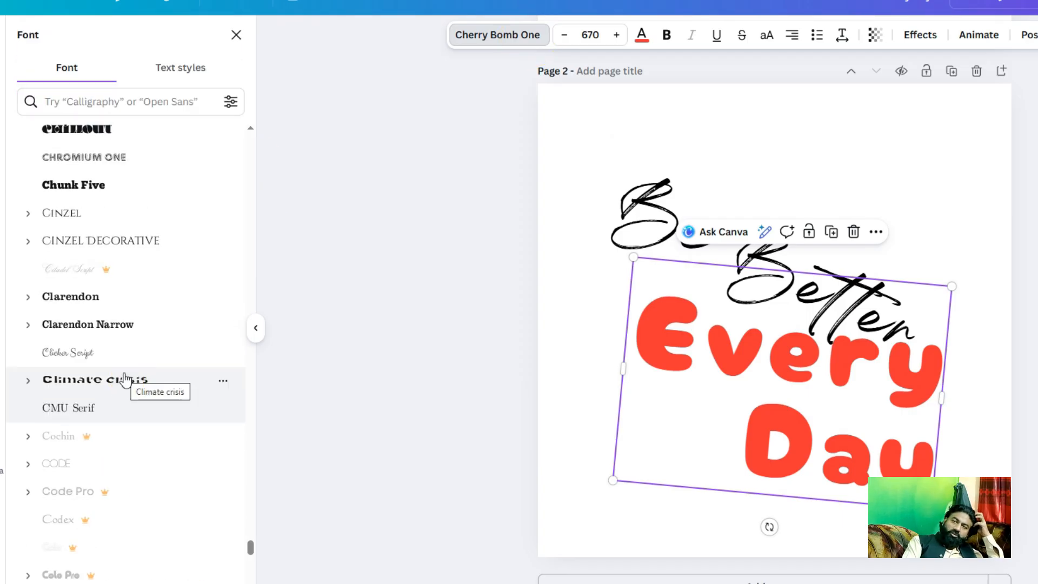
scroll(124, 378, "down", 8)
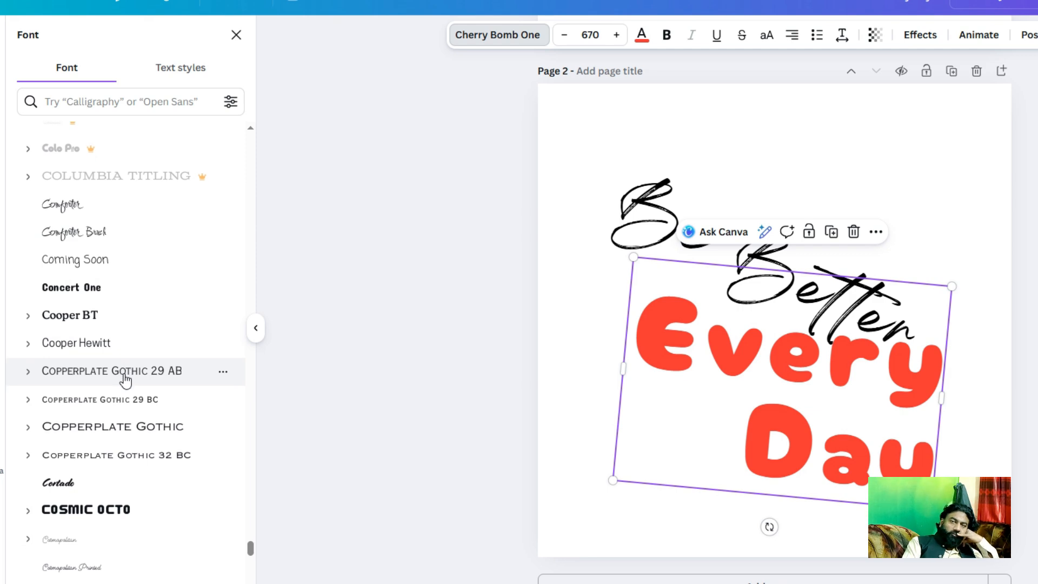
scroll(126, 381, "down", 4)
left_click(114, 323)
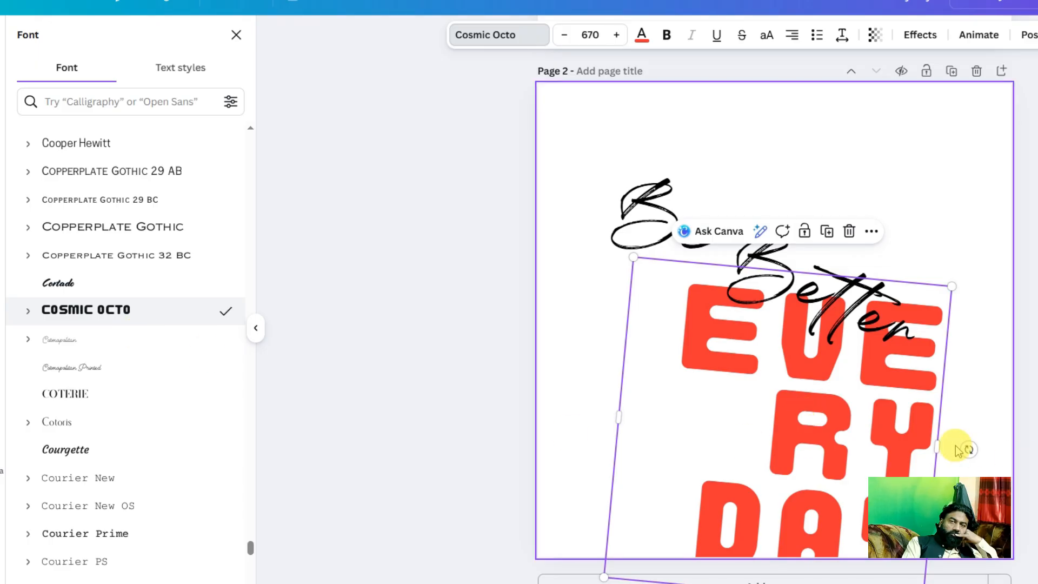
Widen the "EVERY DAY" text box so each word fits on one line, and fit it across the page at about font size 627.
left_click_drag(938, 447, 1037, 459)
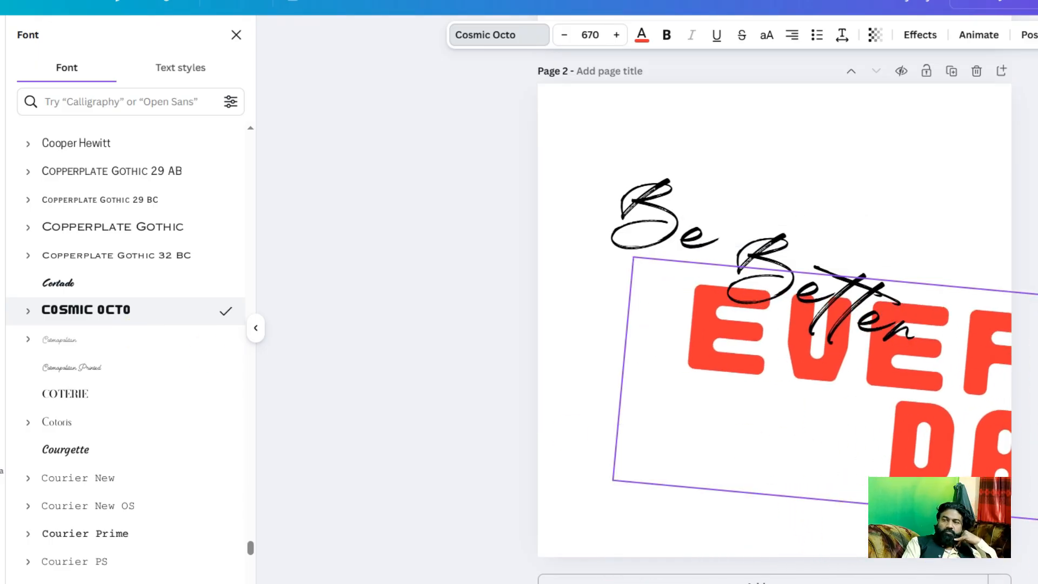
left_click_drag(892, 433, 748, 436)
left_click_drag(488, 258, 517, 264)
left_click_drag(792, 424, 788, 387)
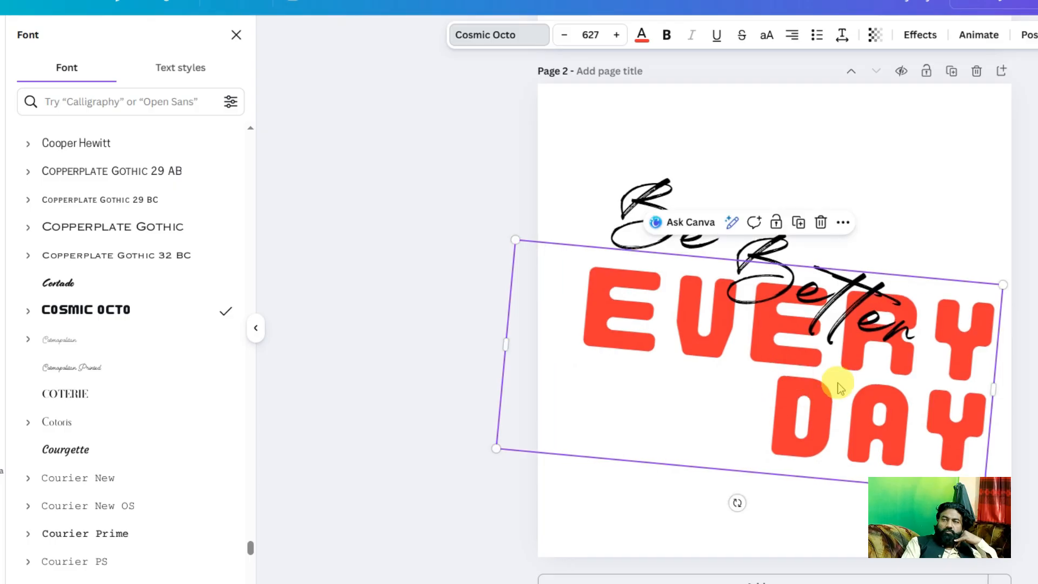
Duplicate the tilted "Be Better" text, leaving the copy over the original to thicken its strokes.
left_click(888, 210)
left_click(743, 252)
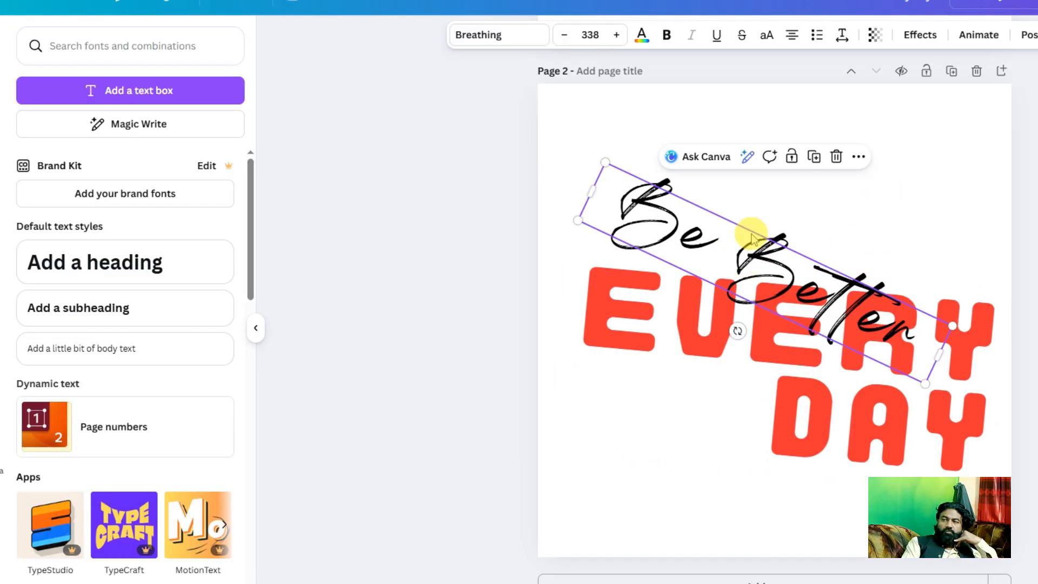
left_click(815, 159)
left_click(929, 212)
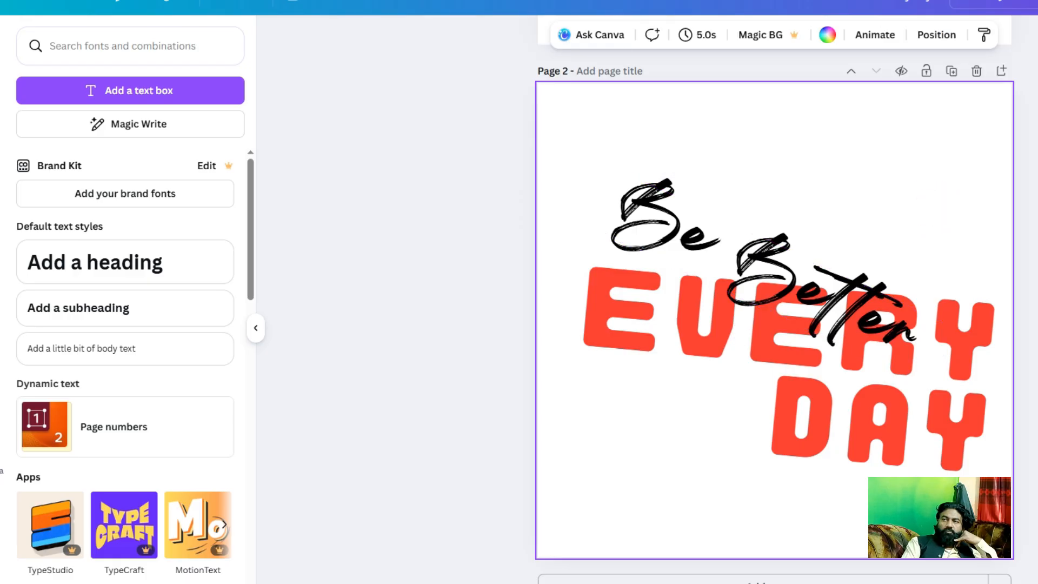
Shift all the texts on page 2 slightly up together by grouping them, and ungroup them again.
left_click_drag(1029, 193, 654, 521)
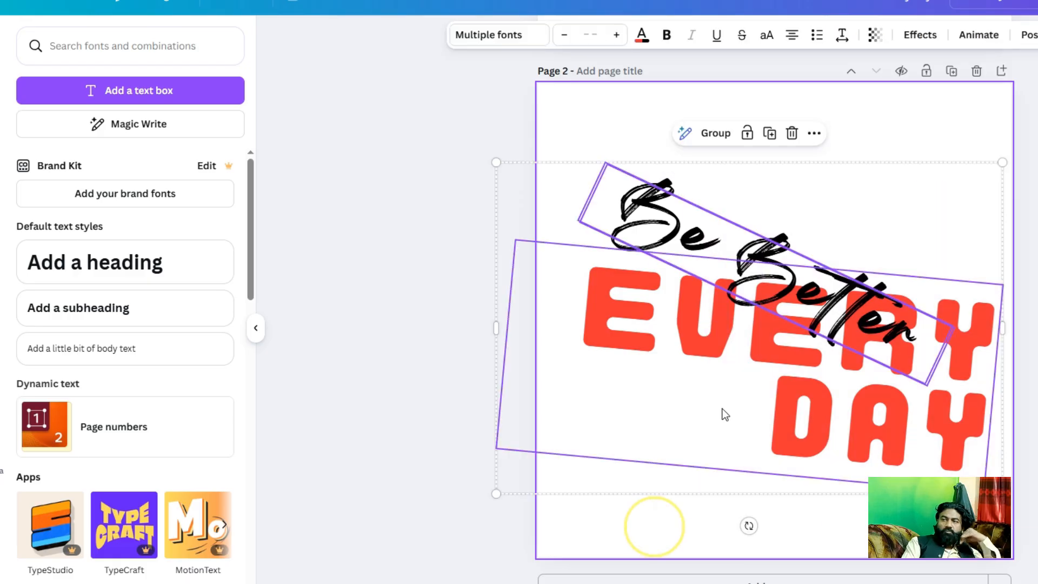
left_click(718, 136)
left_click_drag(841, 412, 826, 397)
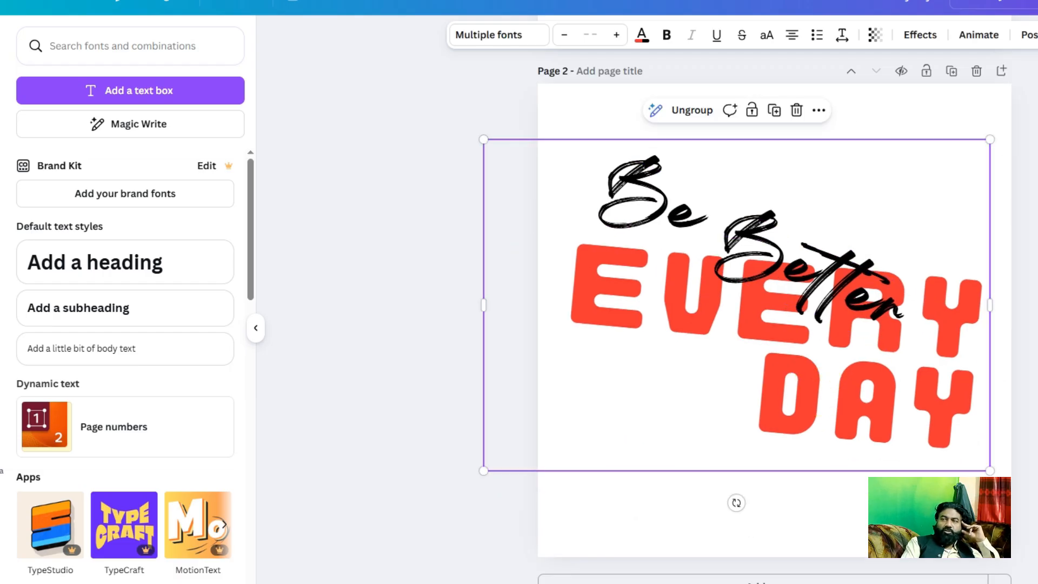
key("Escape")
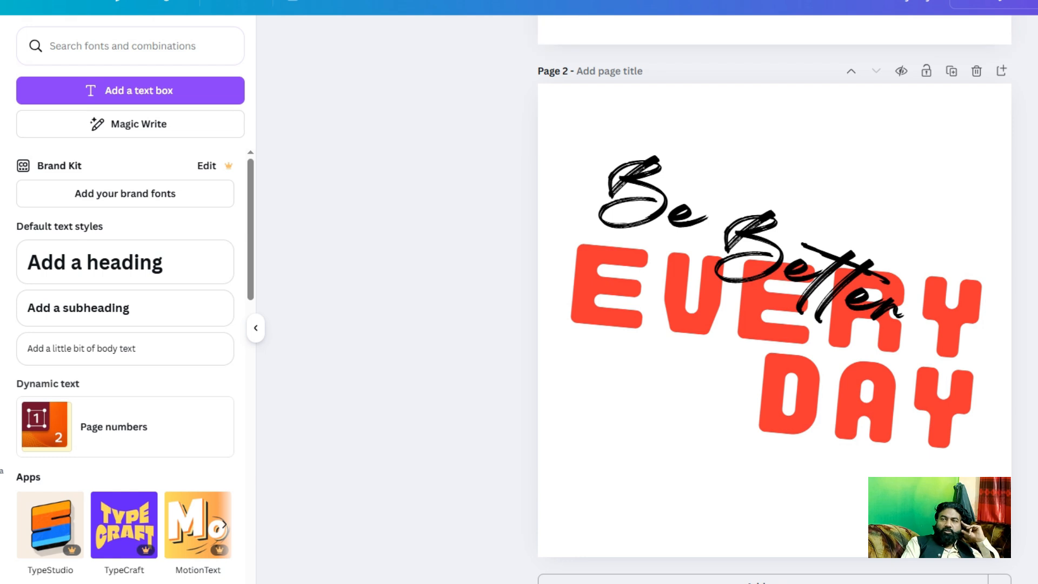
left_click_drag(851, 269, 856, 271)
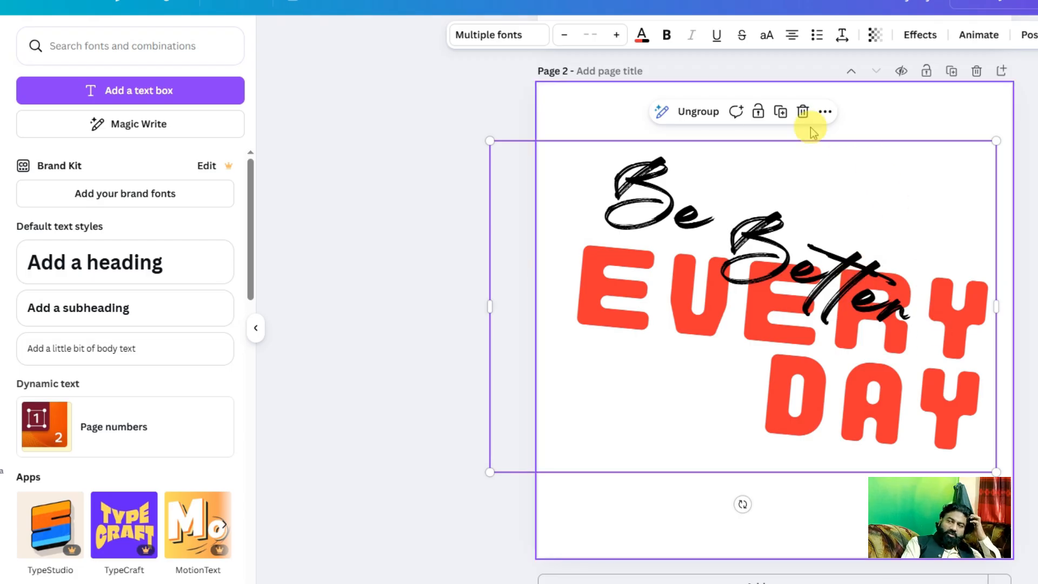
left_click(703, 112)
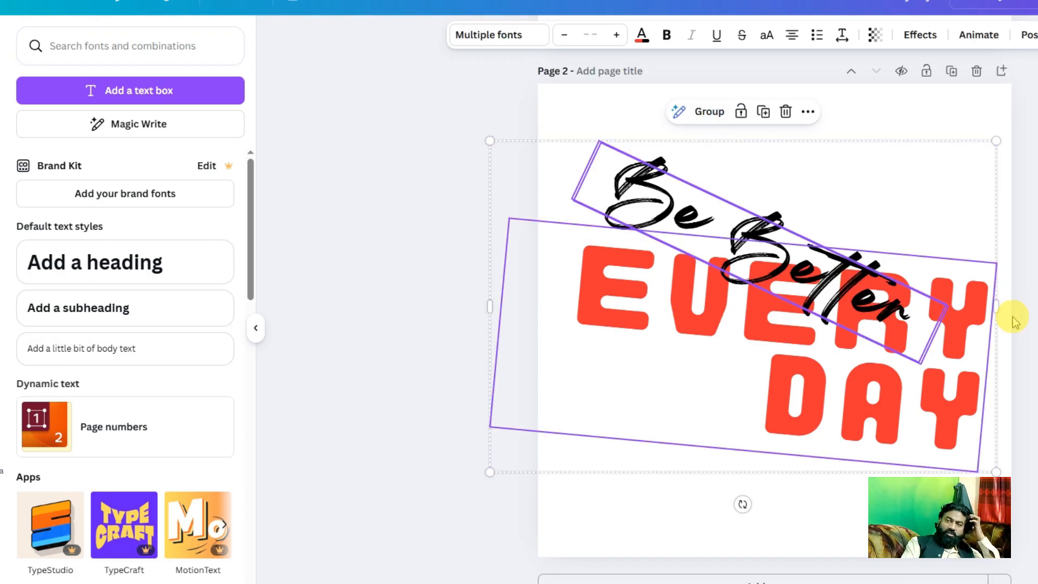
Apply the Outline effect to "EVERY DAY" and set the outline color to teal blue.
left_click(854, 392)
left_click(920, 48)
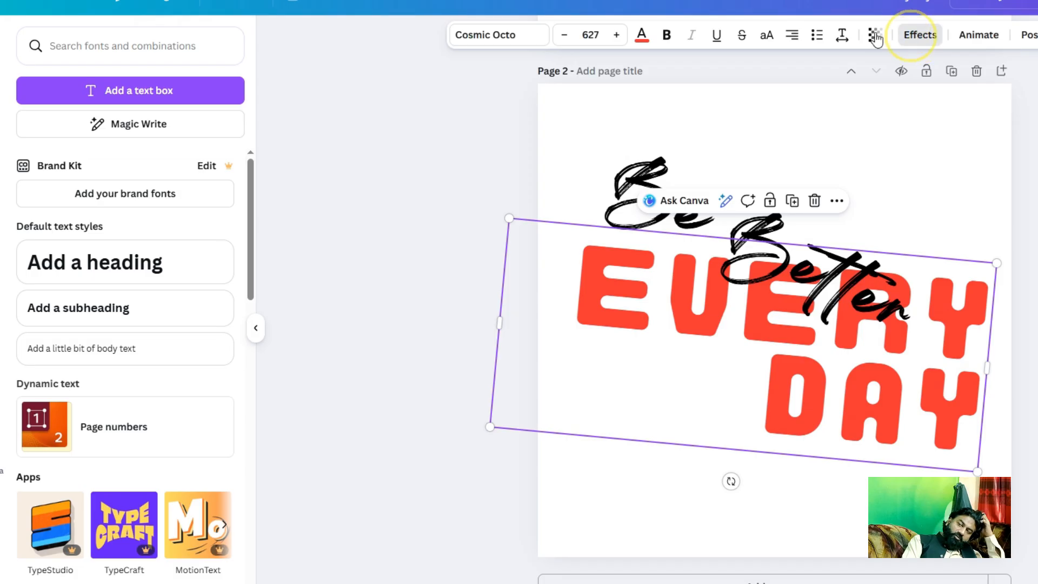
left_click(236, 202)
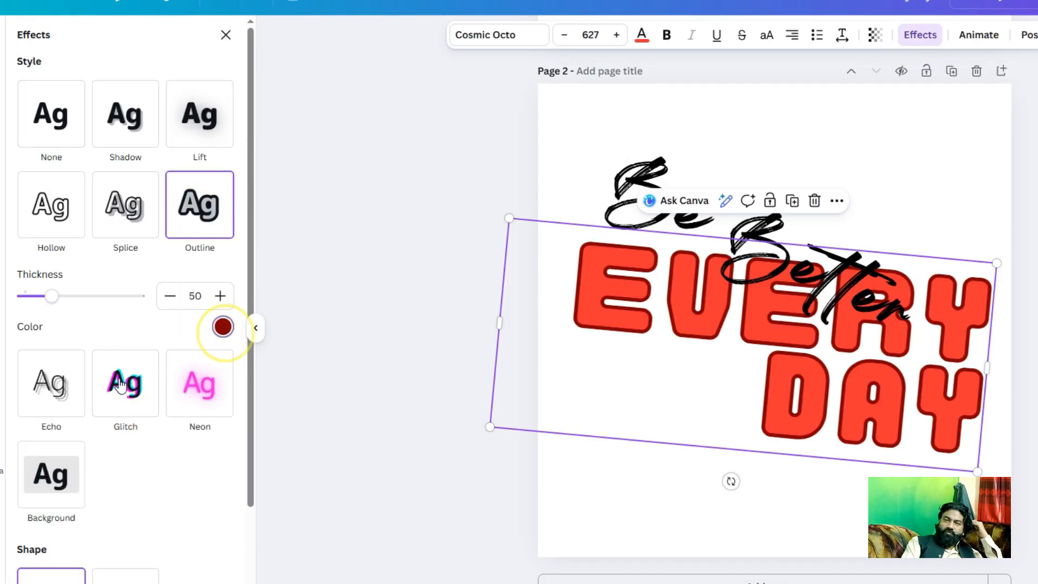
left_click(222, 326)
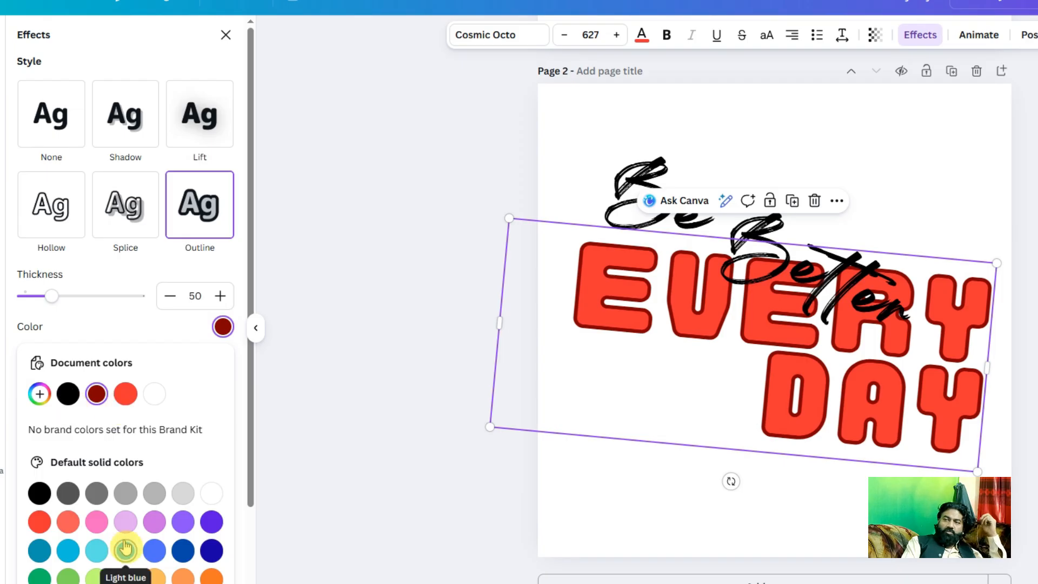
left_click(40, 551)
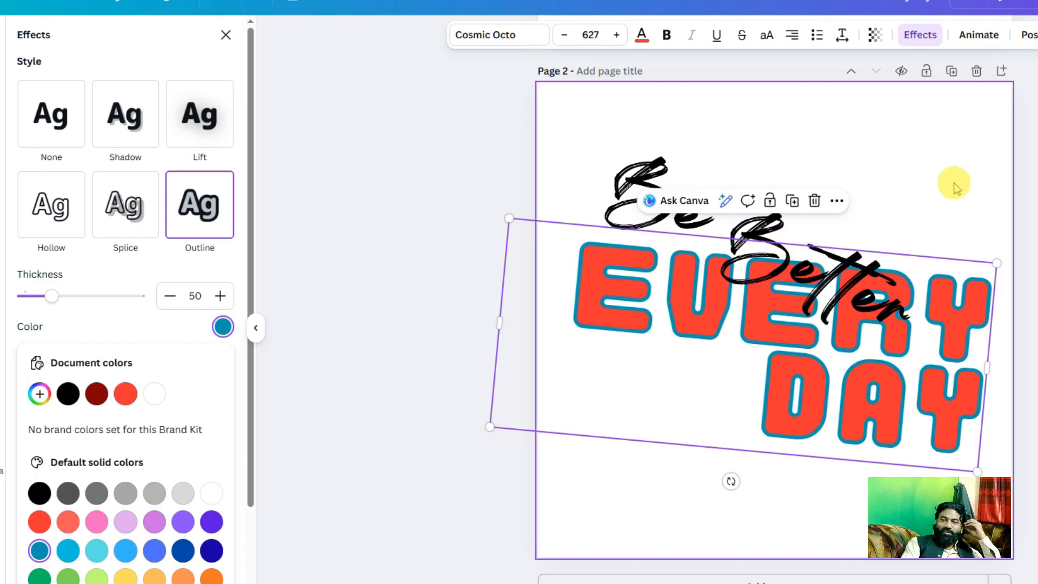
left_click(1033, 183)
key("Escape")
left_click(703, 217)
left_click(860, 231)
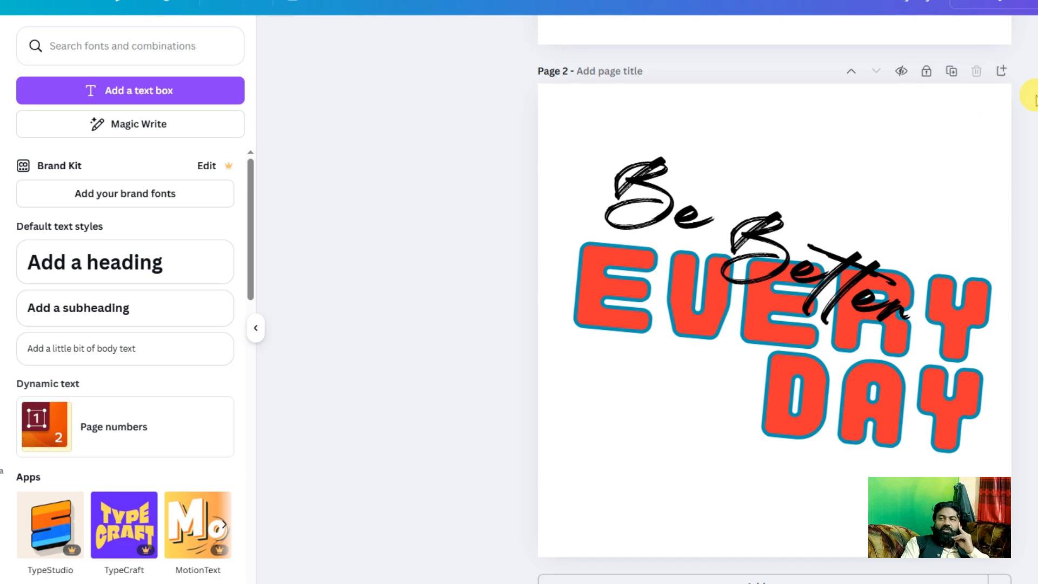
Duplicate page 1 and move the copy below the "EVERY DAY" design so it becomes page 3.
scroll(1001, 69, "up", 8)
left_click(951, 46)
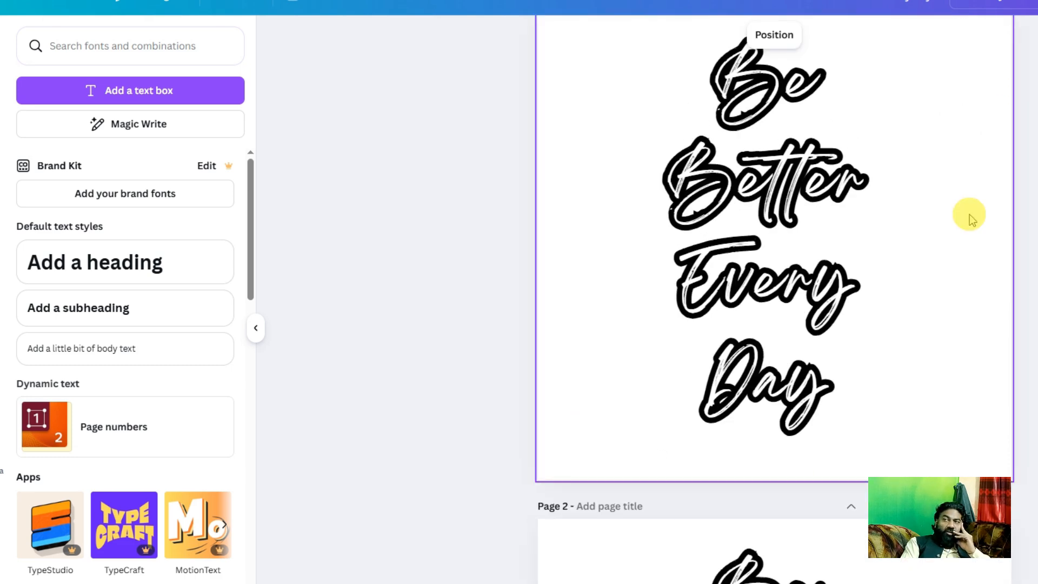
left_click(876, 47)
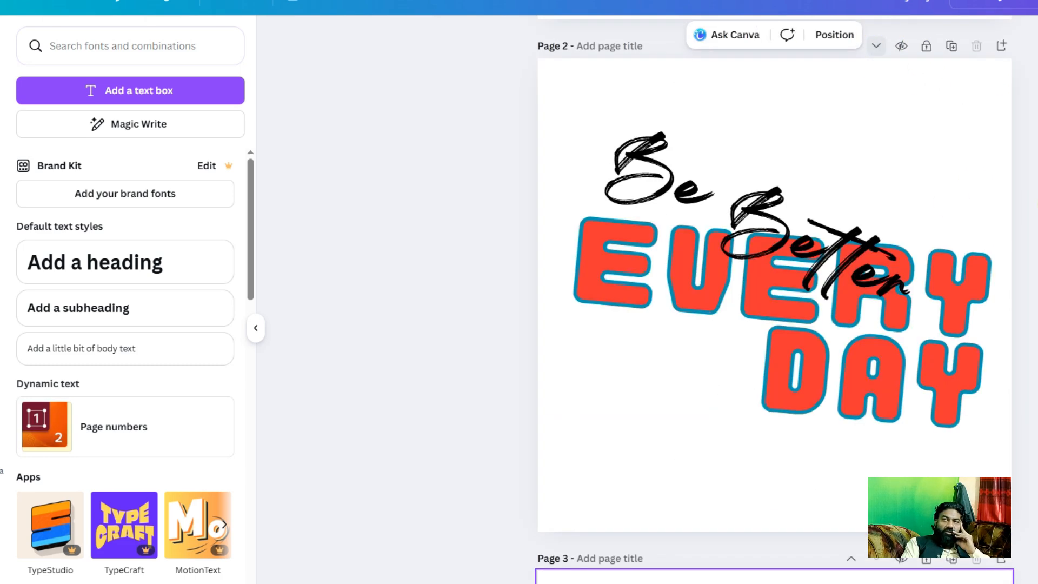
left_click(709, 301)
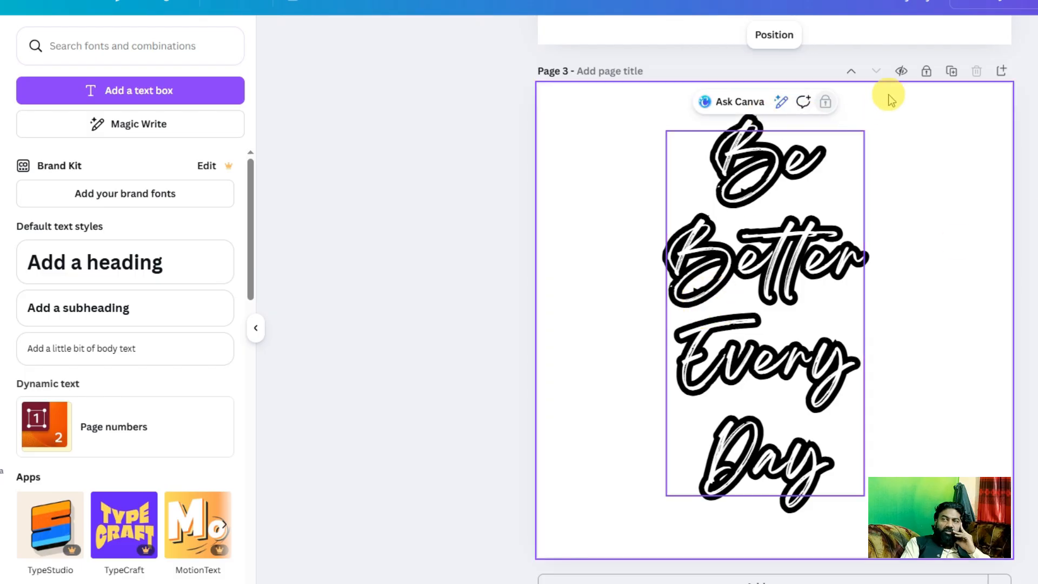
Unlock page 3 and delete its copied "Be Better Every Day" text to leave the page blank.
left_click(926, 71)
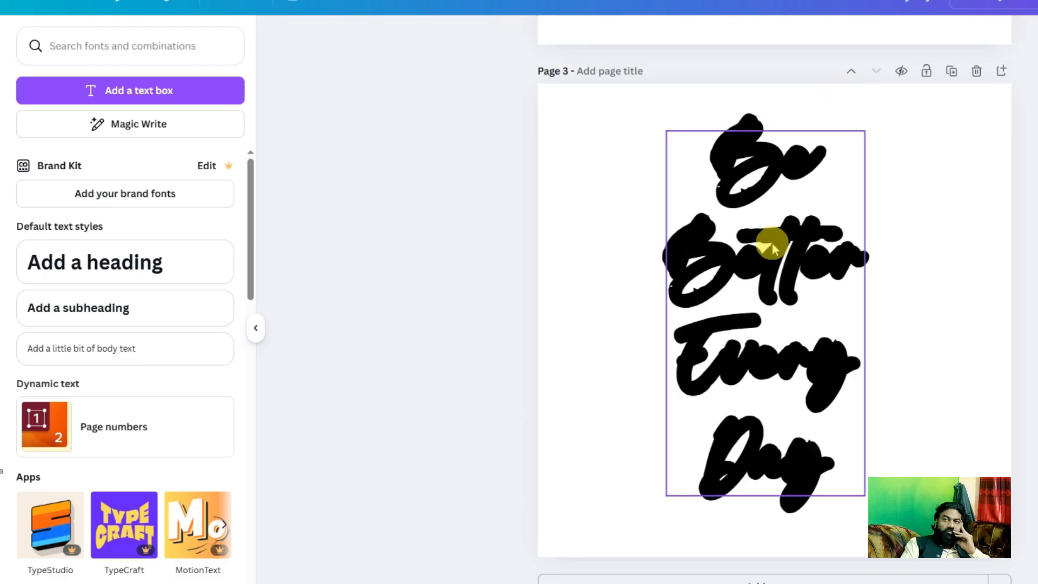
left_click_drag(760, 238, 865, 238)
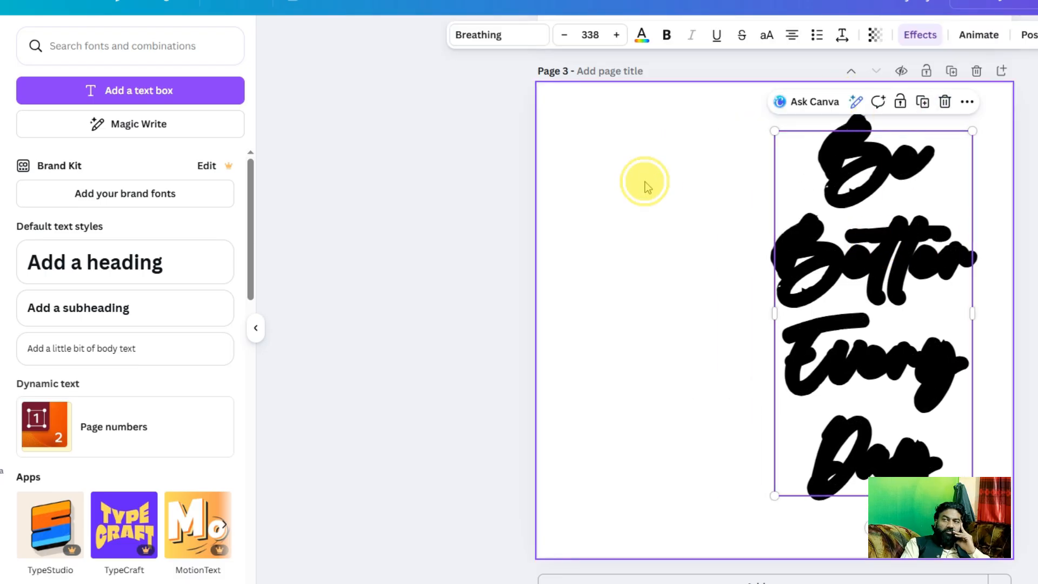
left_click_drag(806, 220, 643, 220)
left_click(892, 246)
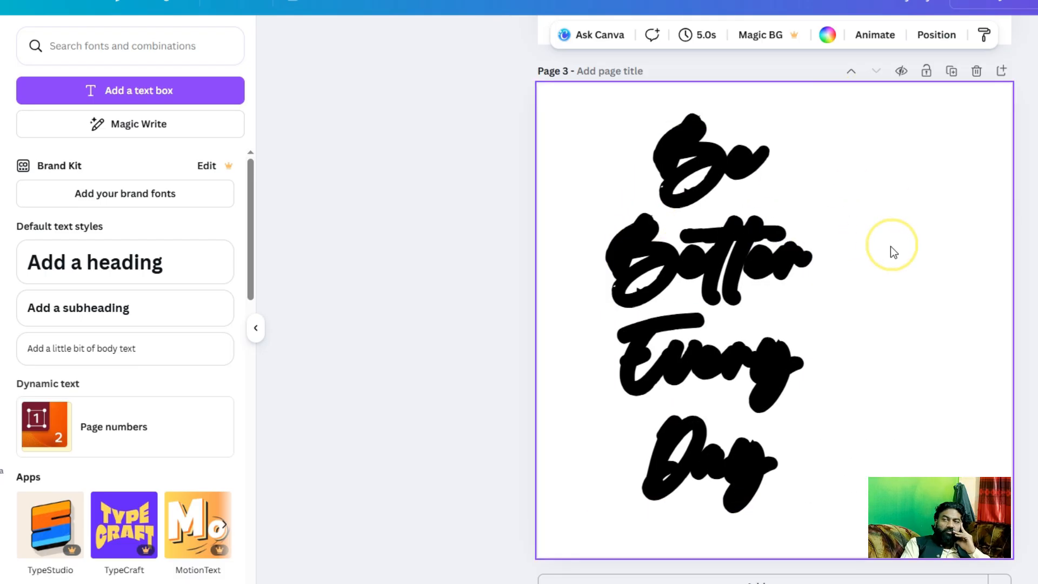
left_click(734, 250)
left_click_drag(734, 249, 868, 255)
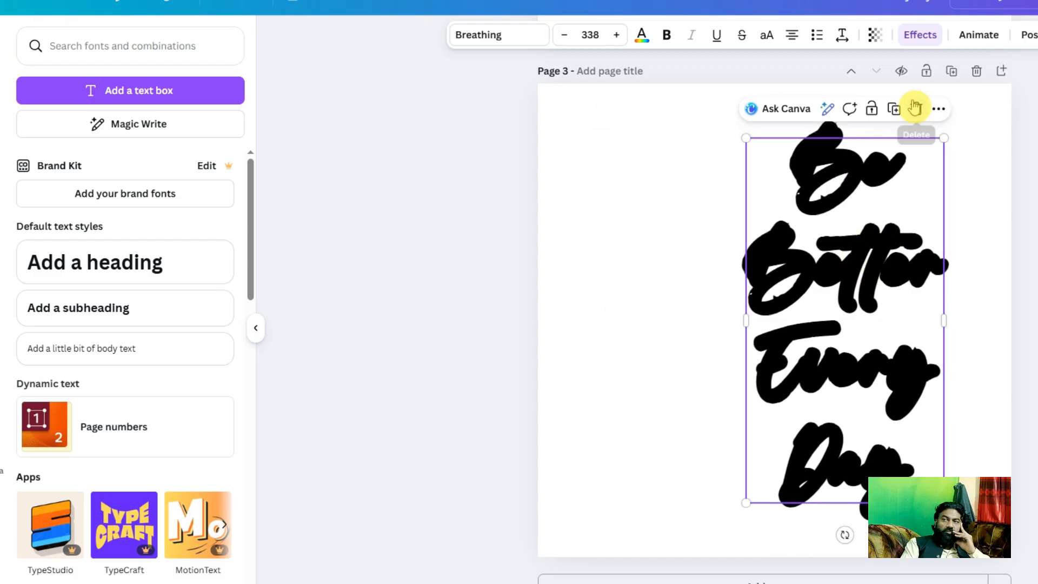
left_click(916, 104)
left_click(844, 257)
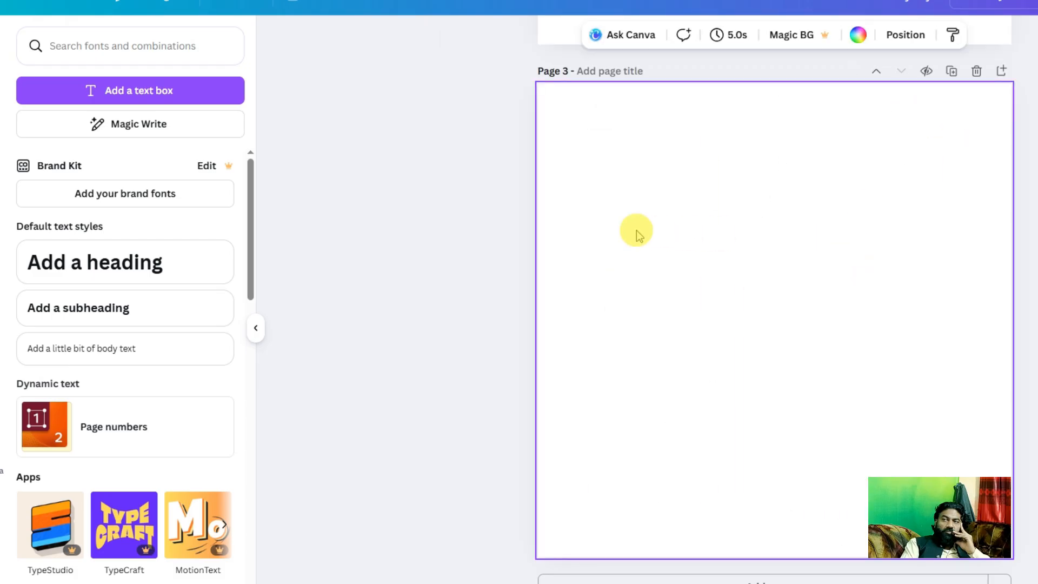
Undo the deletion of the "Be Better Every Day" text on page 3, shift it slightly left and remove its Outline effect.
left_click(507, 189)
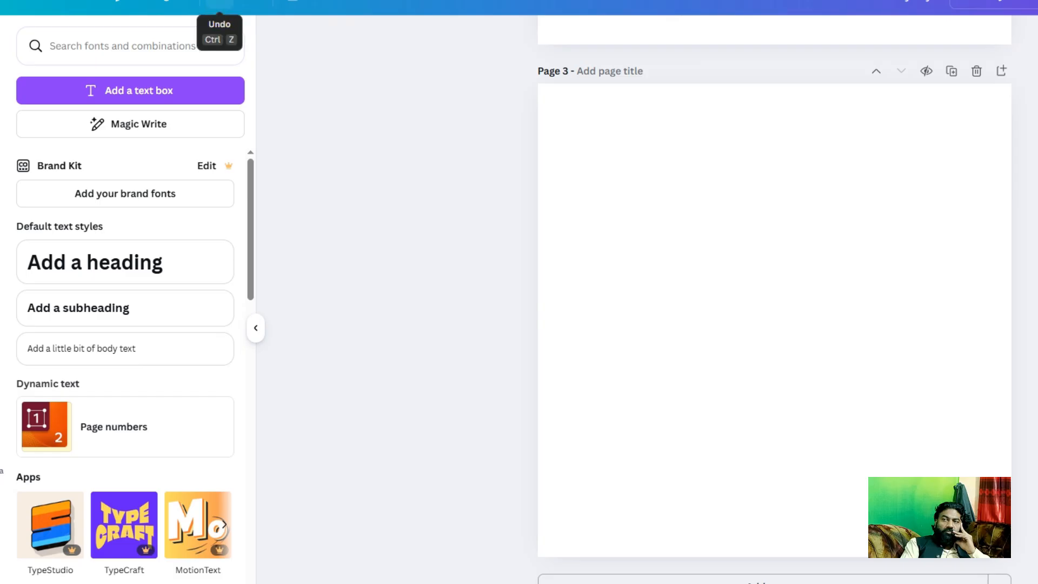
left_click(231, 8)
left_click_drag(783, 229, 721, 249)
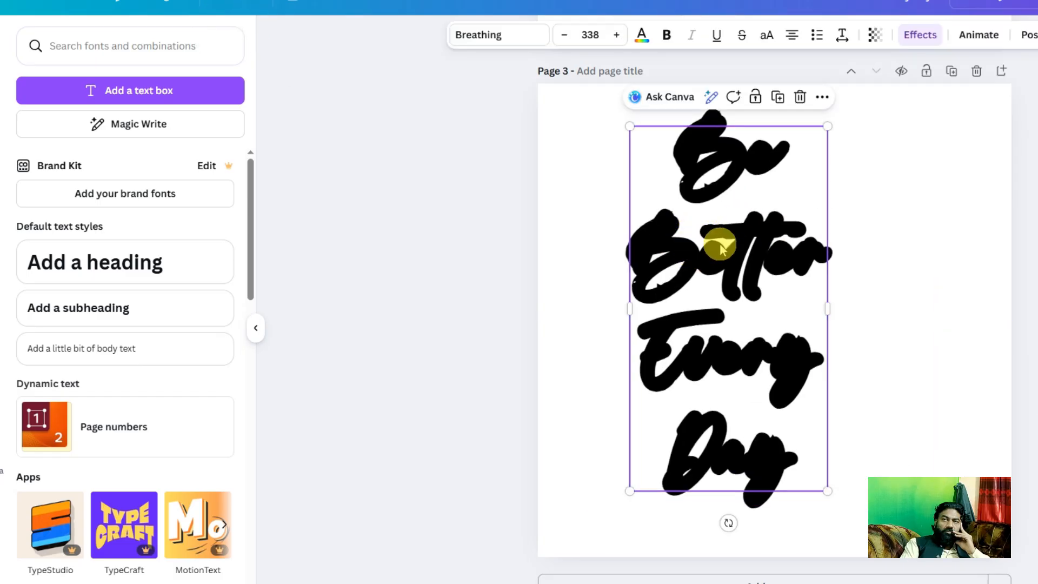
left_click(909, 38)
left_click(43, 123)
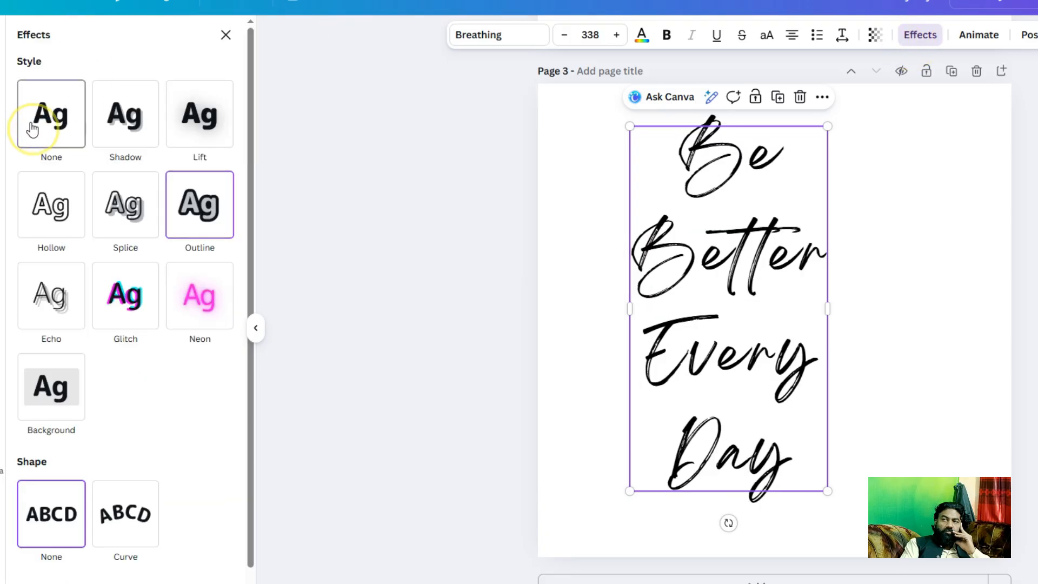
Try League Spartan on the page 3 text, and set its font to Brittany.
left_click(506, 36)
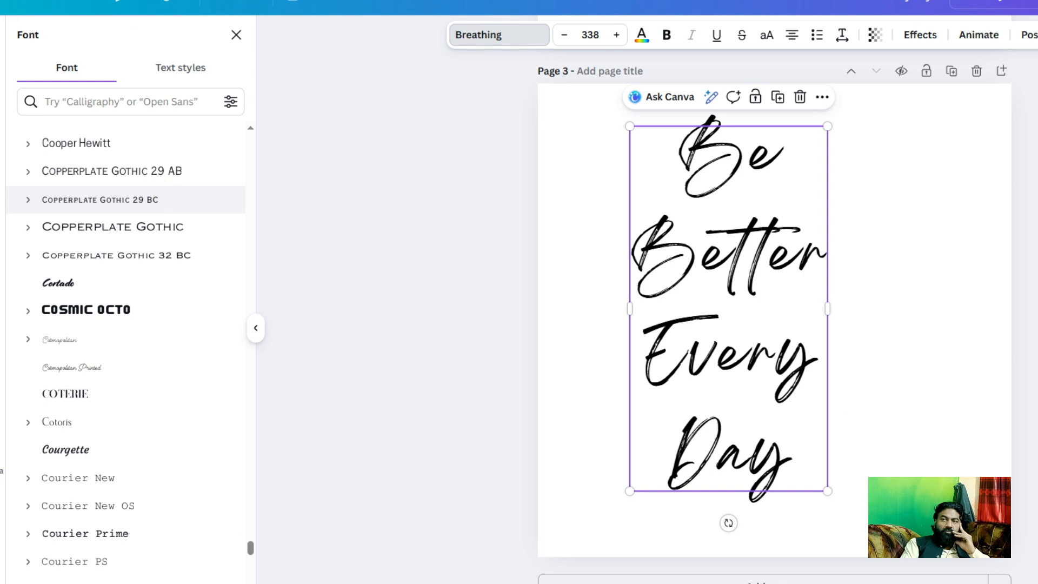
left_click_drag(251, 547, 263, 128)
scroll(152, 303, "down", 6)
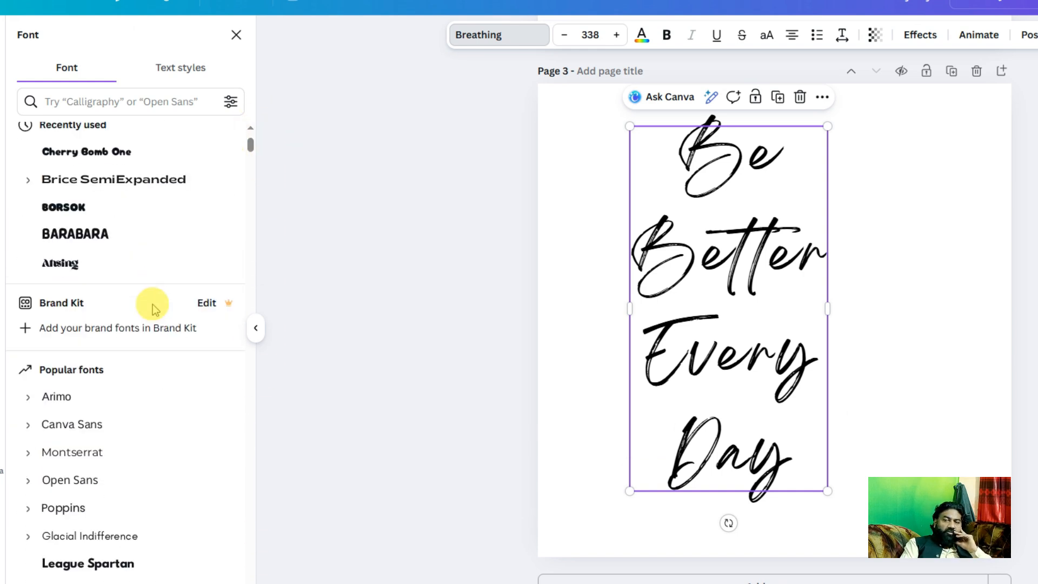
left_click(155, 358)
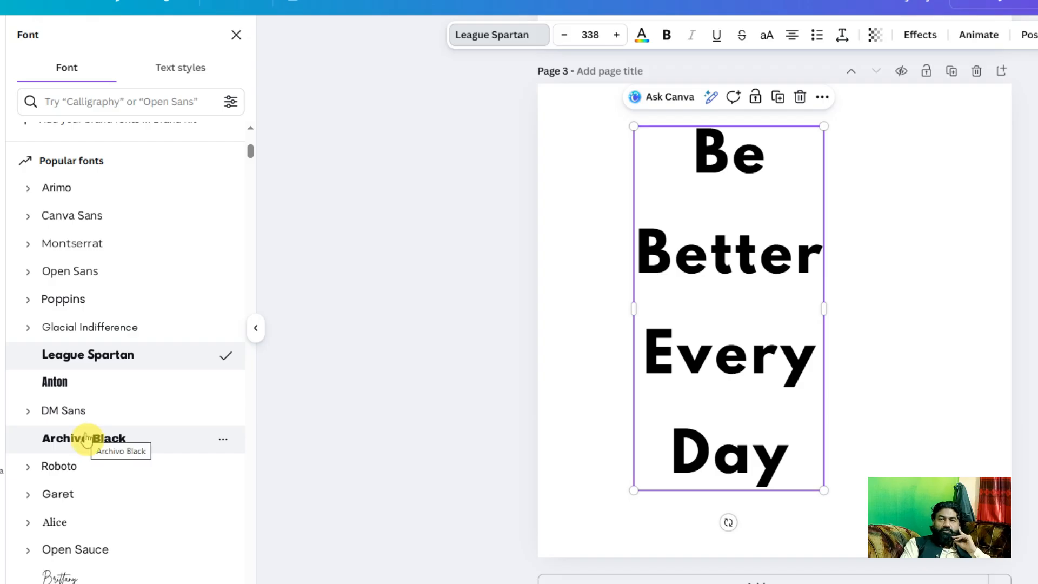
scroll(86, 438, "down", 4)
left_click(68, 370)
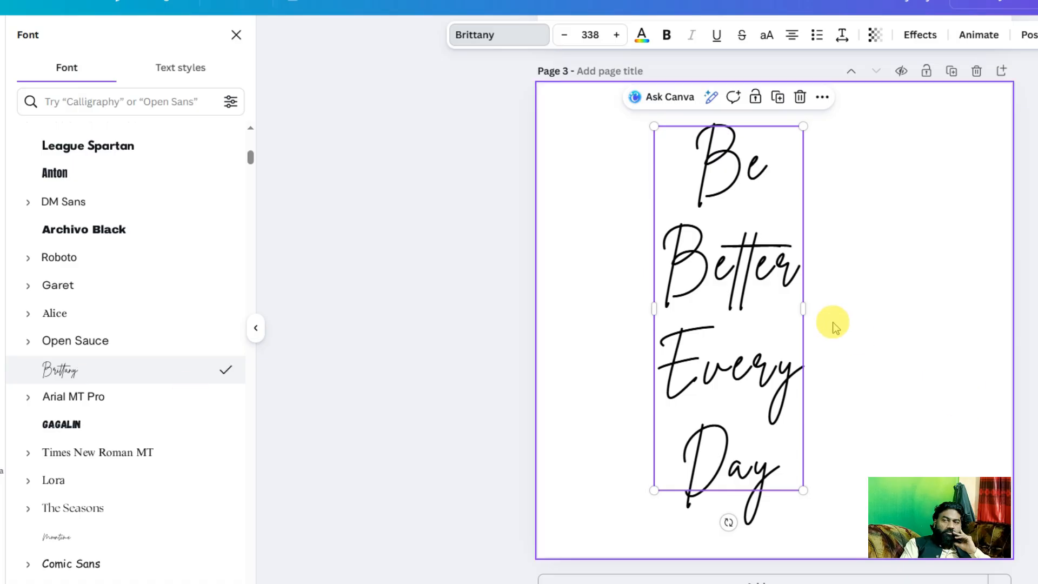
Reposition the Brittany text on page 3 close to the middle of the page.
left_click(886, 323)
left_click_drag(765, 277, 799, 278)
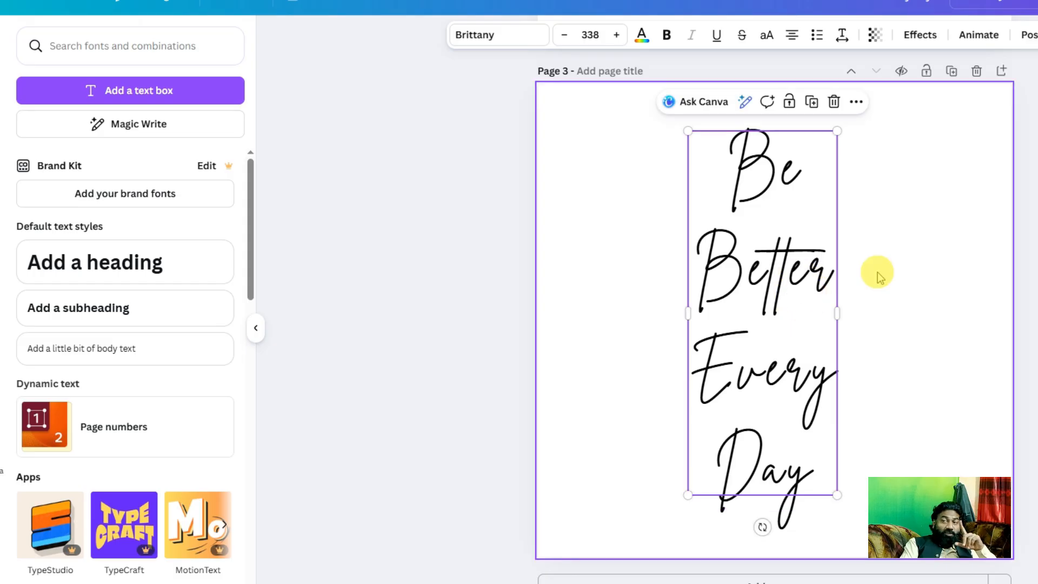
left_click(927, 226)
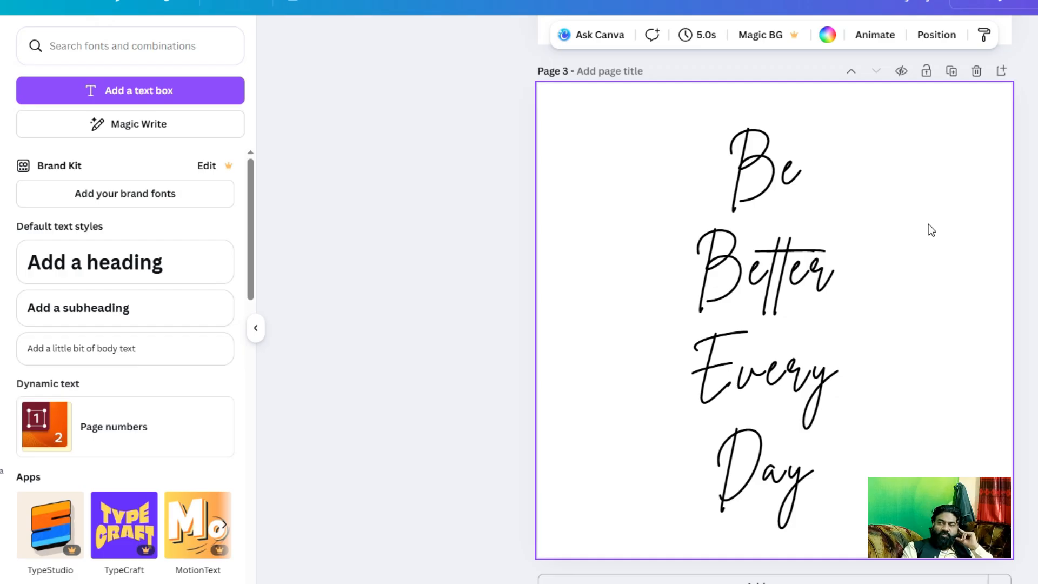
mouse_move(806, 331)
left_mouse_down()
mouse_move(802, 317)
mouse_move(797, 325)
left_mouse_up()
left_click(899, 297)
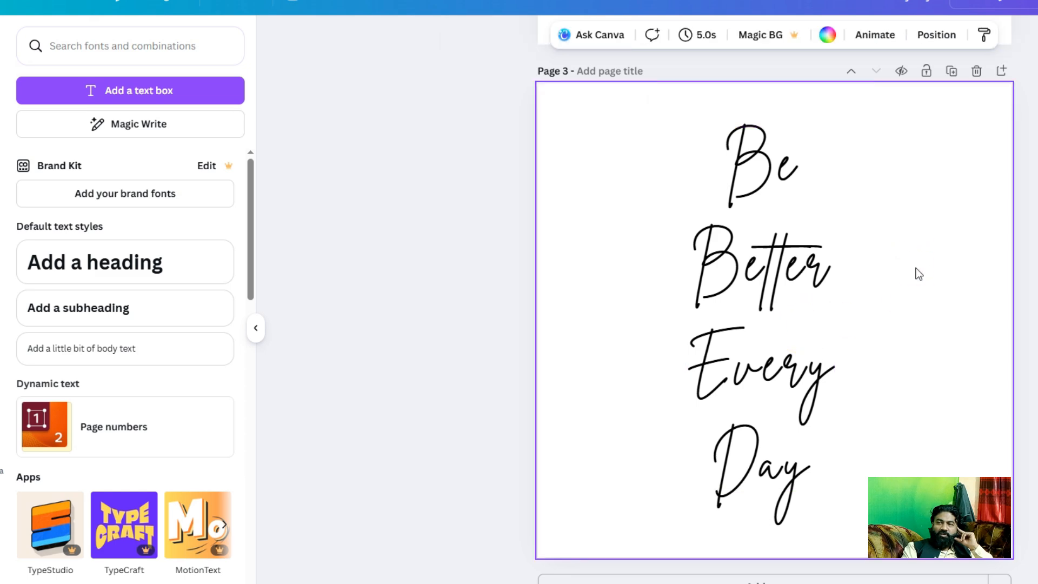
Duplicate the page 3 text with a very slight offset and color the copy light gray after trying turquoise, red and dark blue.
left_click(778, 225)
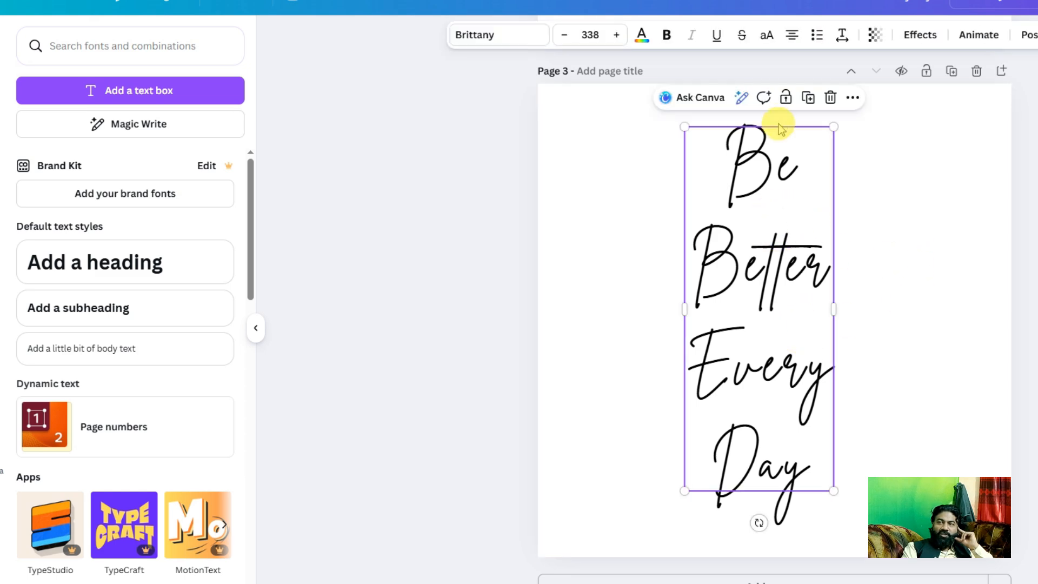
left_click(809, 100)
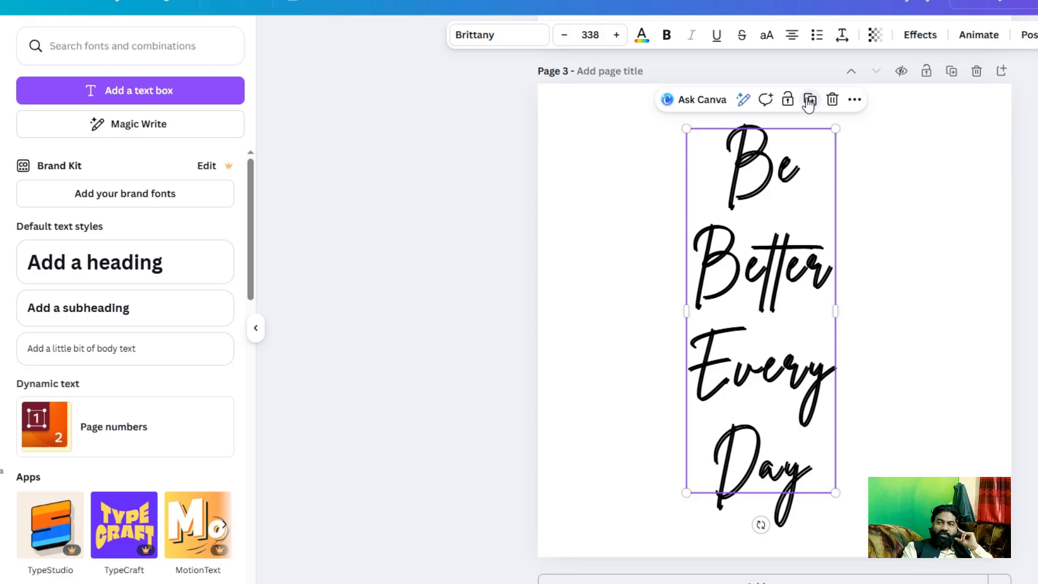
left_click(642, 35)
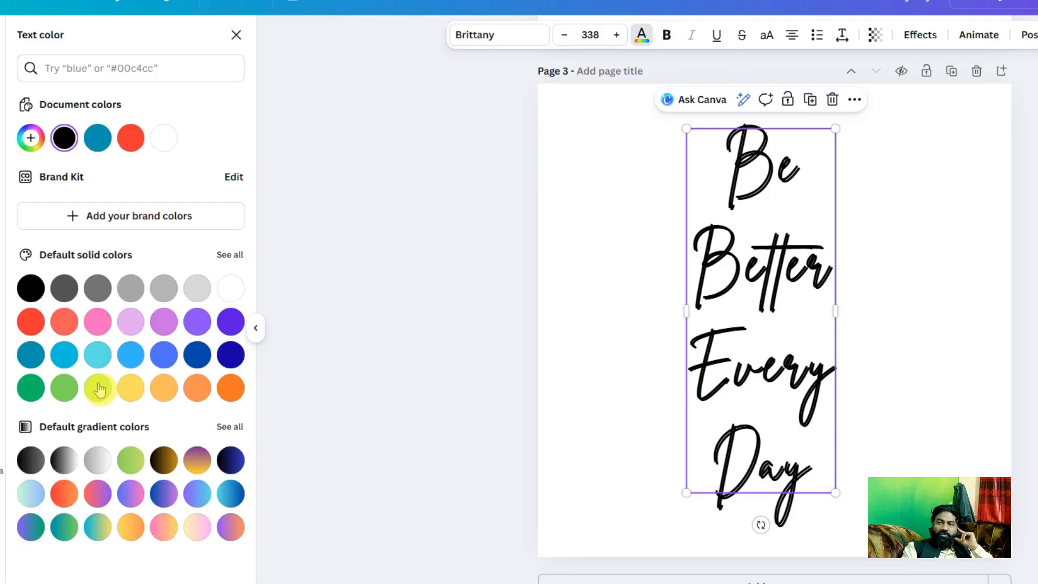
left_click(97, 136)
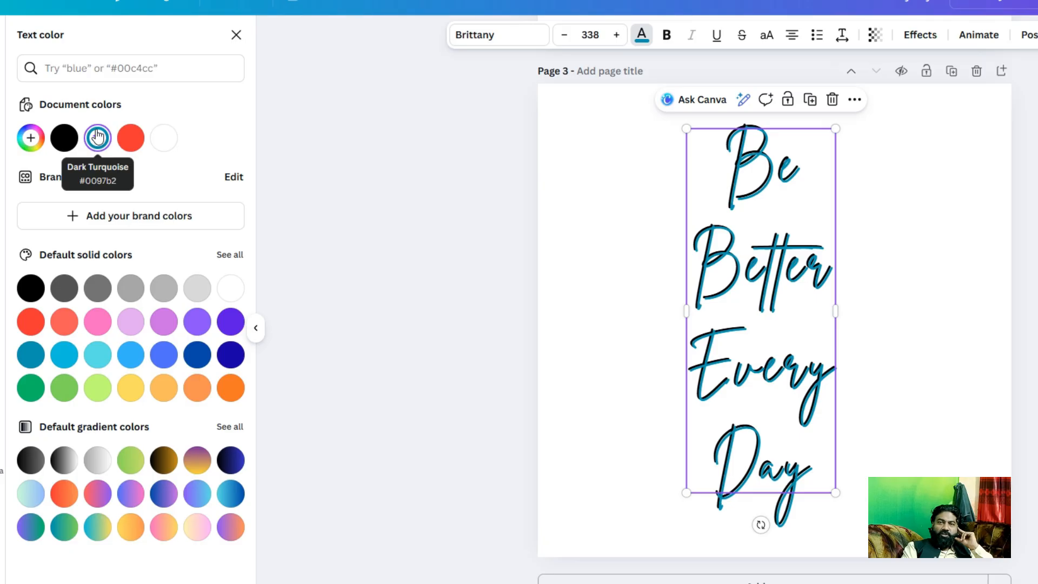
left_click(132, 139)
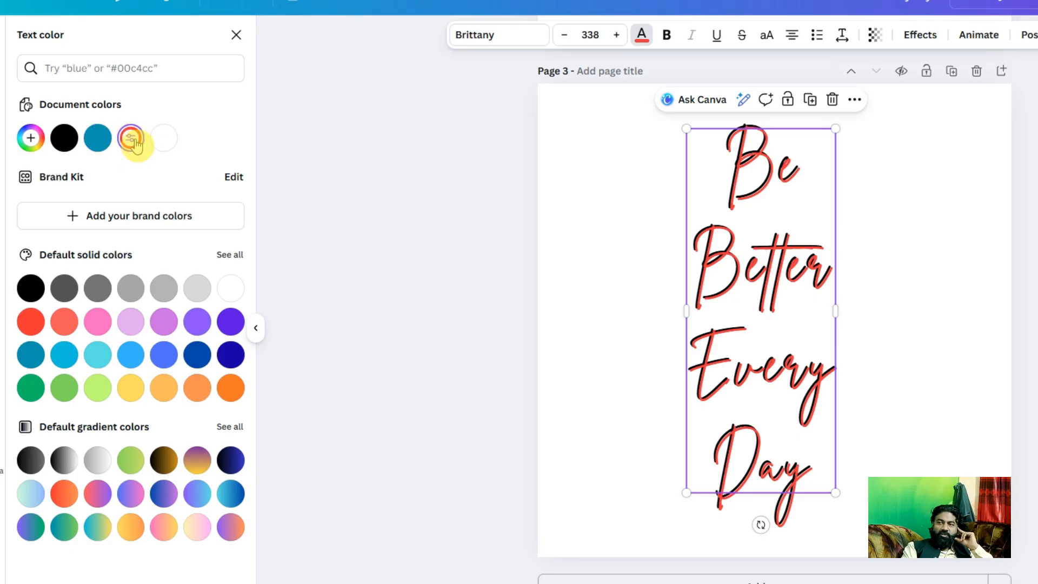
left_click(97, 138)
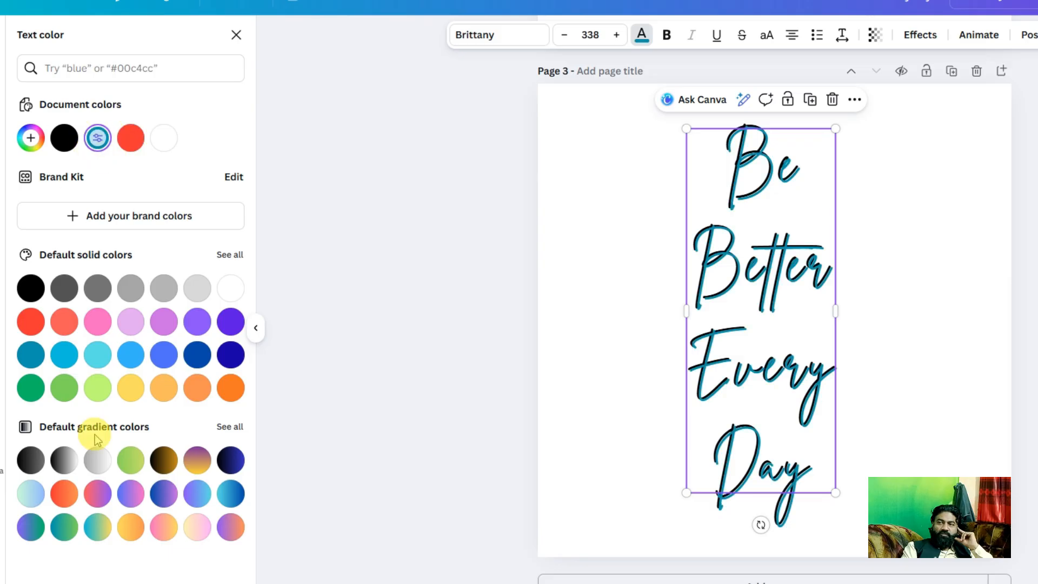
left_click(238, 355)
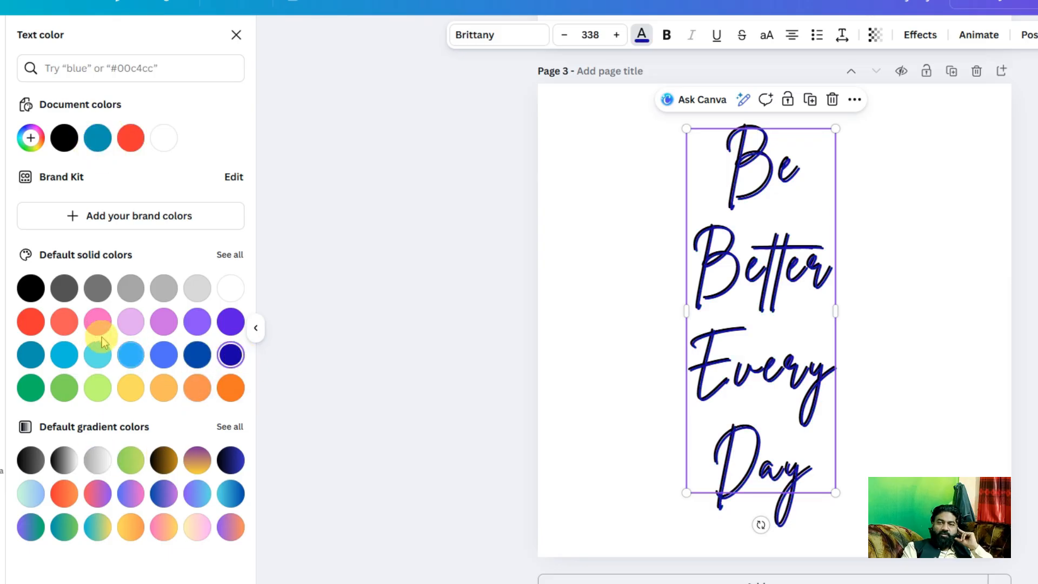
left_click(197, 291)
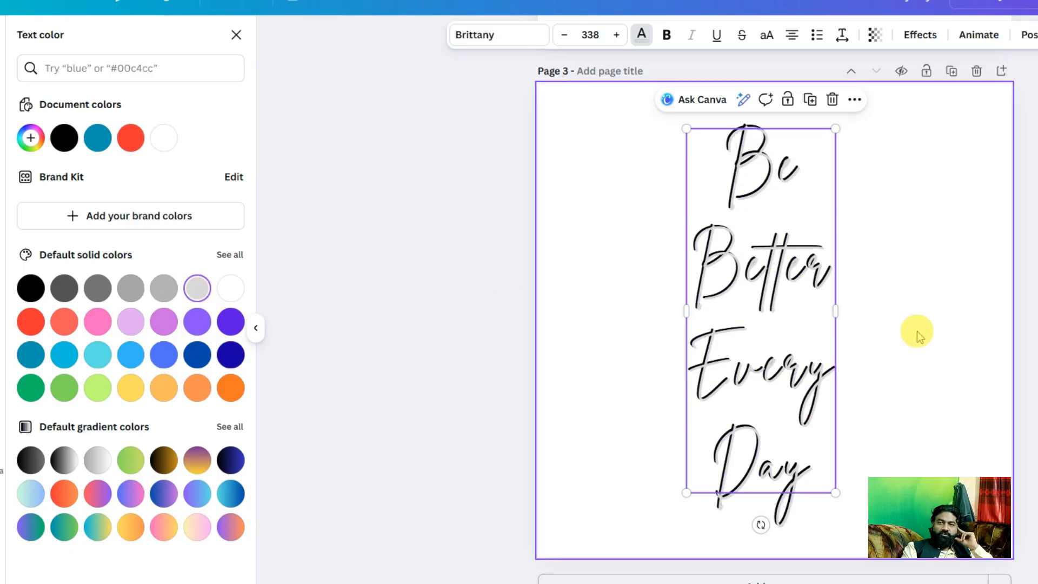
left_click(916, 310)
left_click(916, 308)
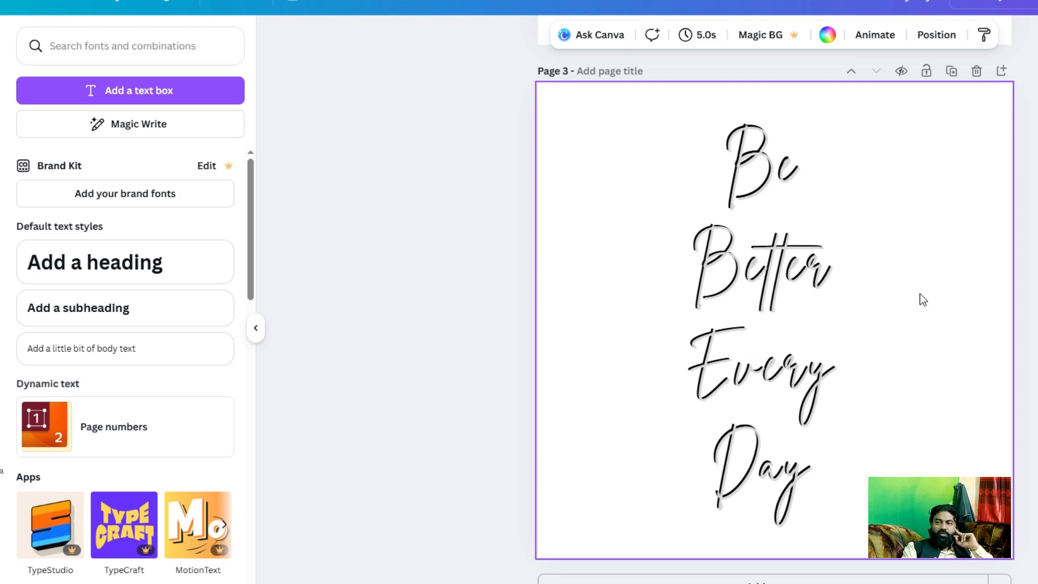
Lock page 3, duplicate it as page 4 and unlock the new page.
left_click(926, 71)
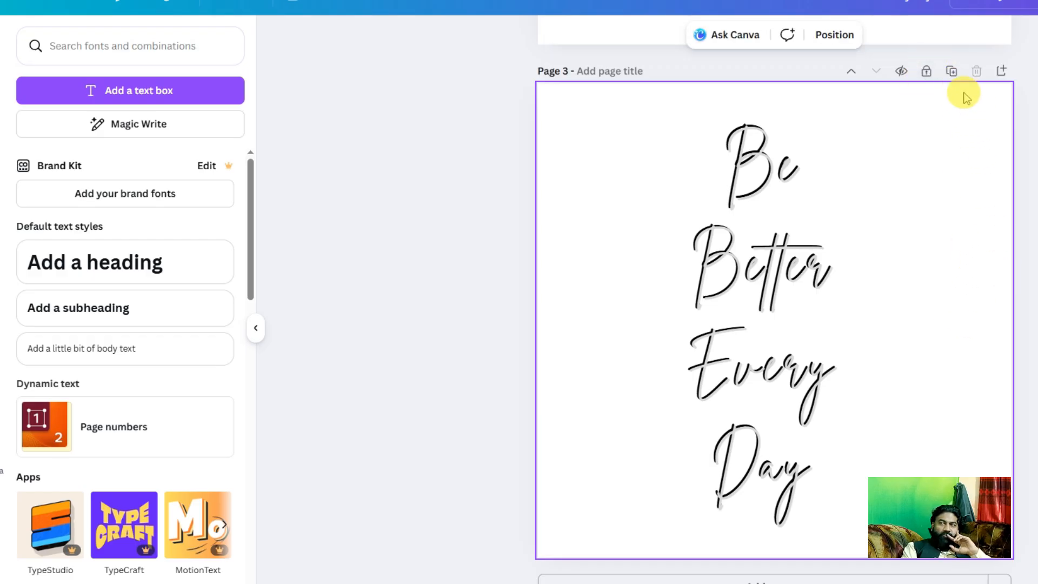
left_click(956, 72)
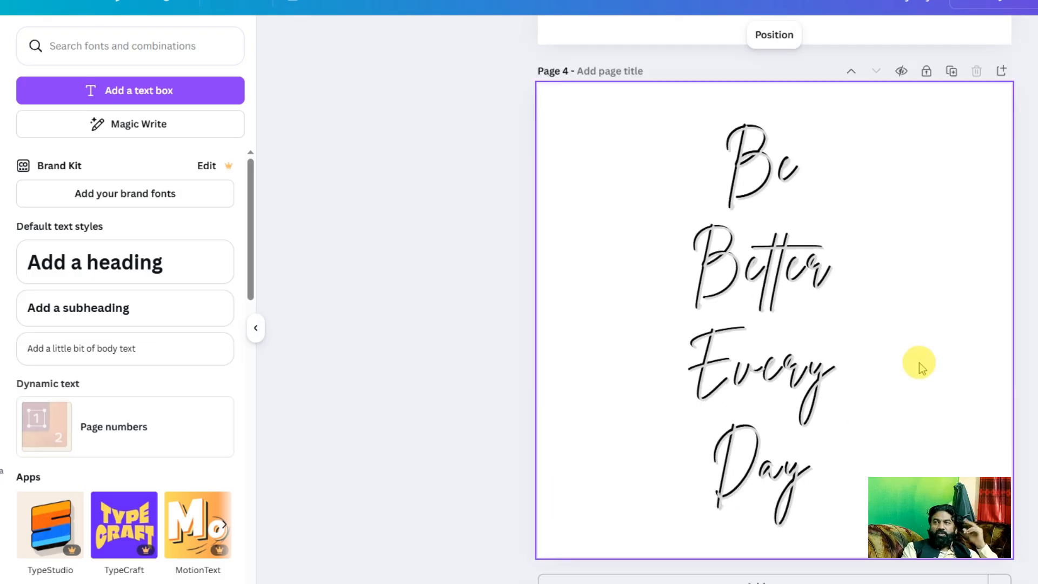
left_click(770, 306)
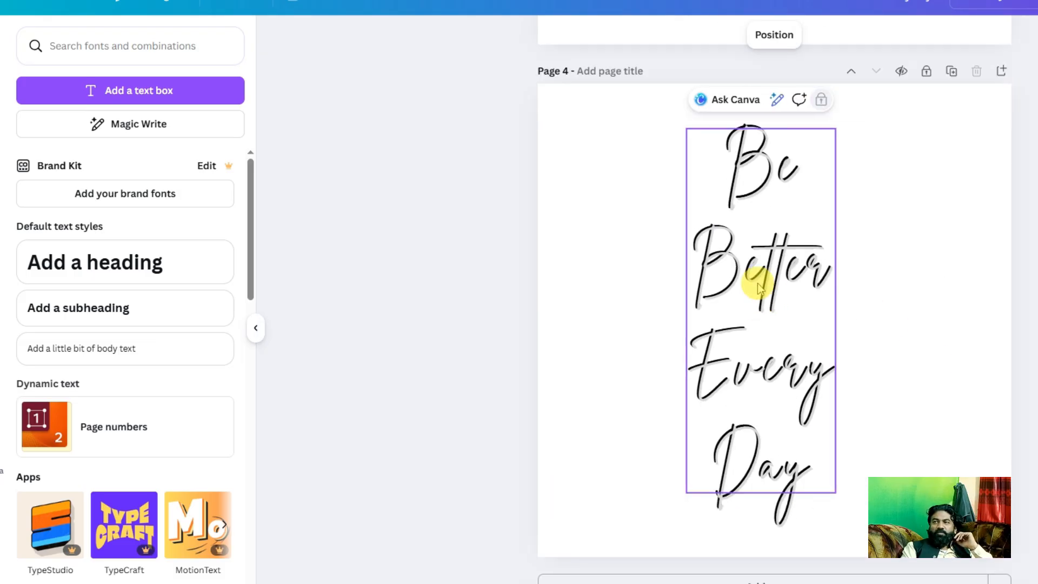
left_click(926, 71)
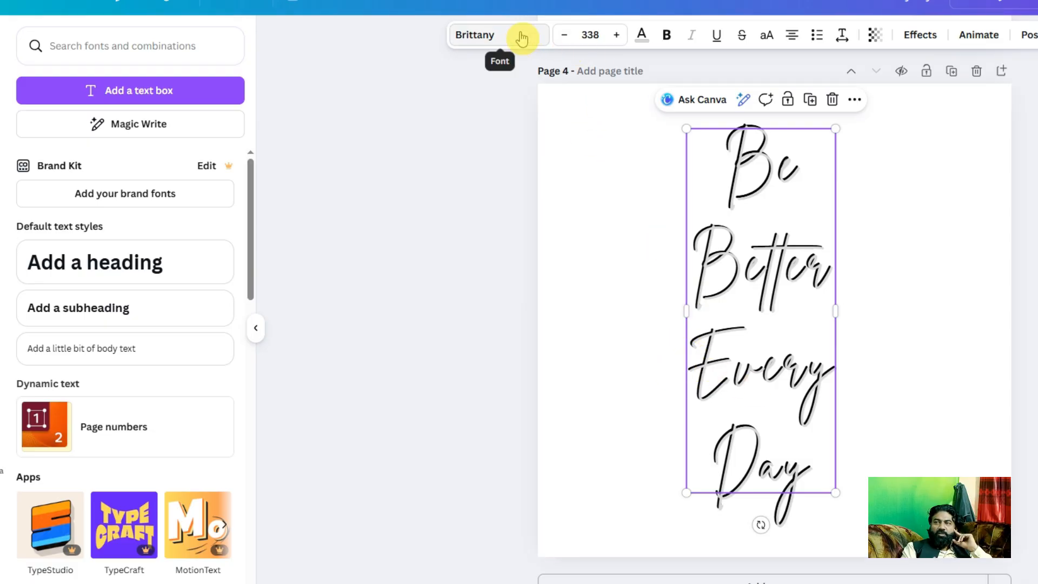
Move the light gray text copy on page 4 to the right of the black text and browse fonts for it.
left_click_drag(760, 250, 832, 244)
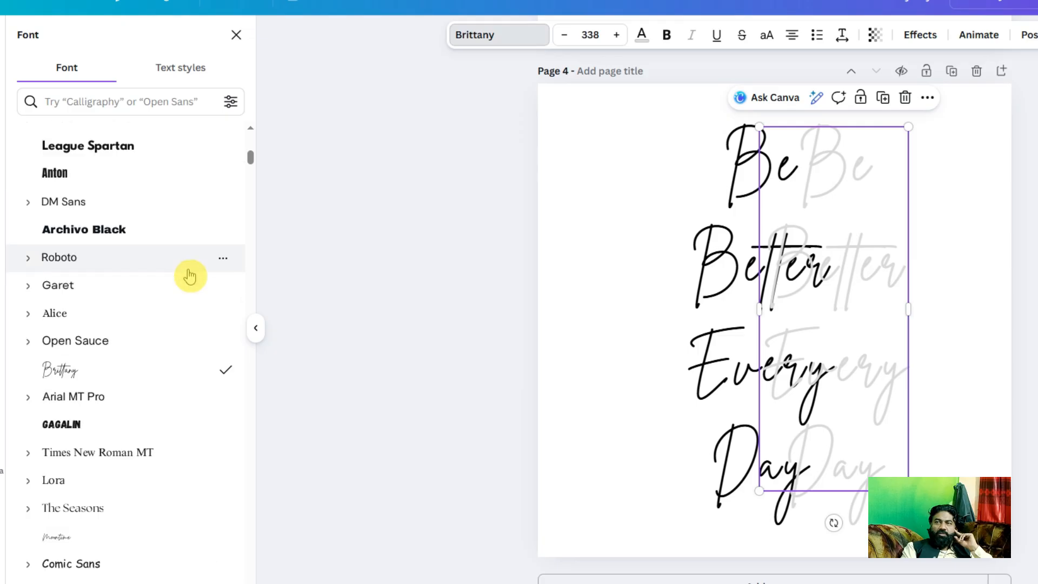
scroll(189, 276, "down", 4)
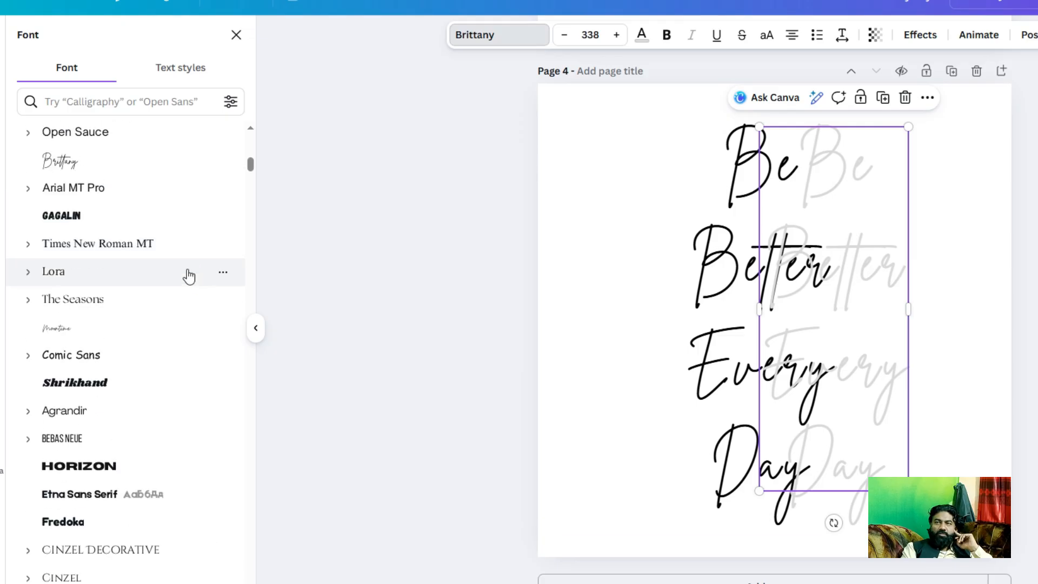
Apply an Outline effect to the black text with thickness 179 and black as the outline colour.
left_click(712, 275)
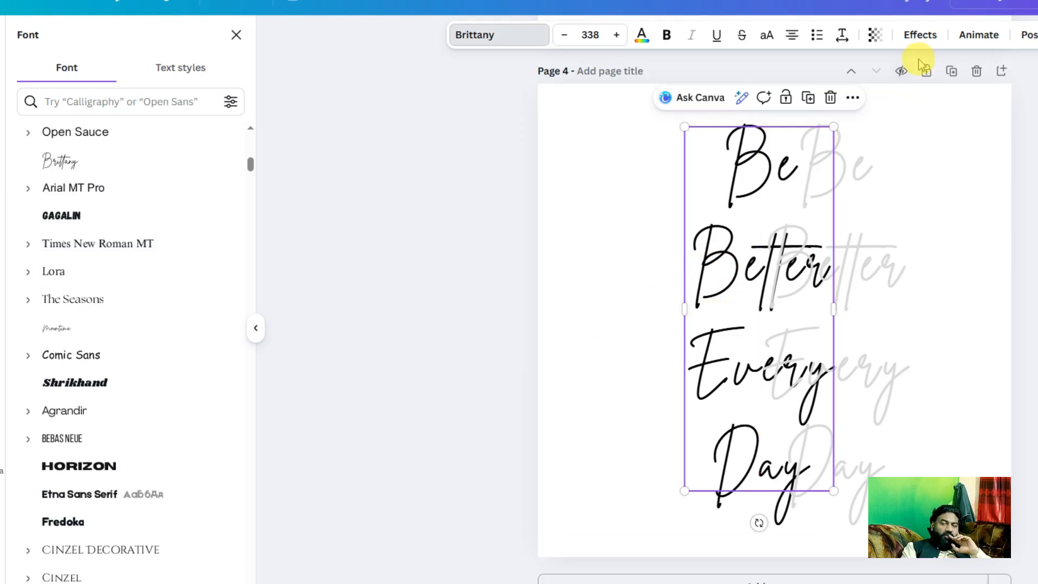
left_click(919, 36)
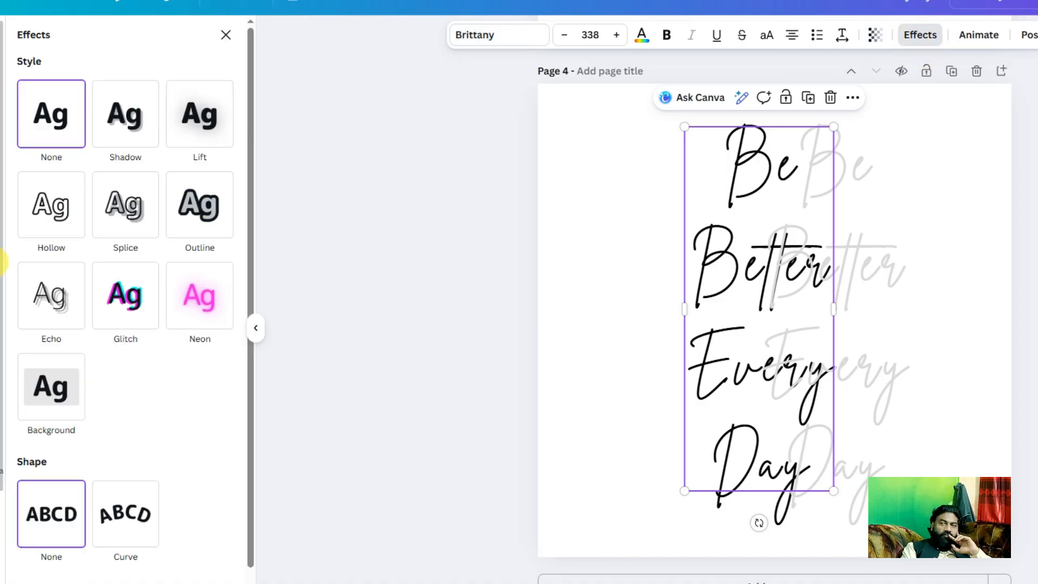
left_click(176, 202)
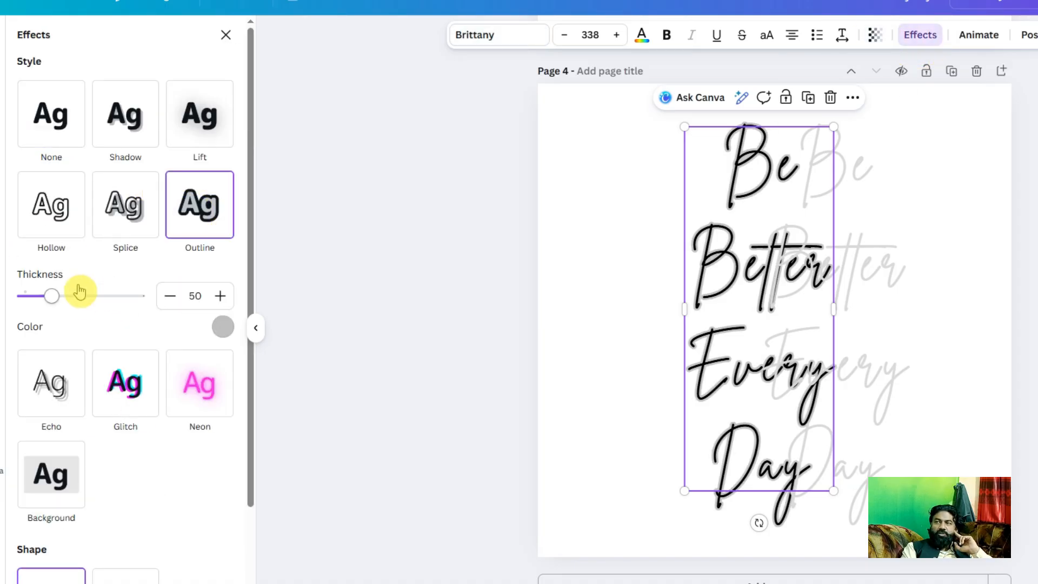
left_click_drag(52, 298, 127, 298)
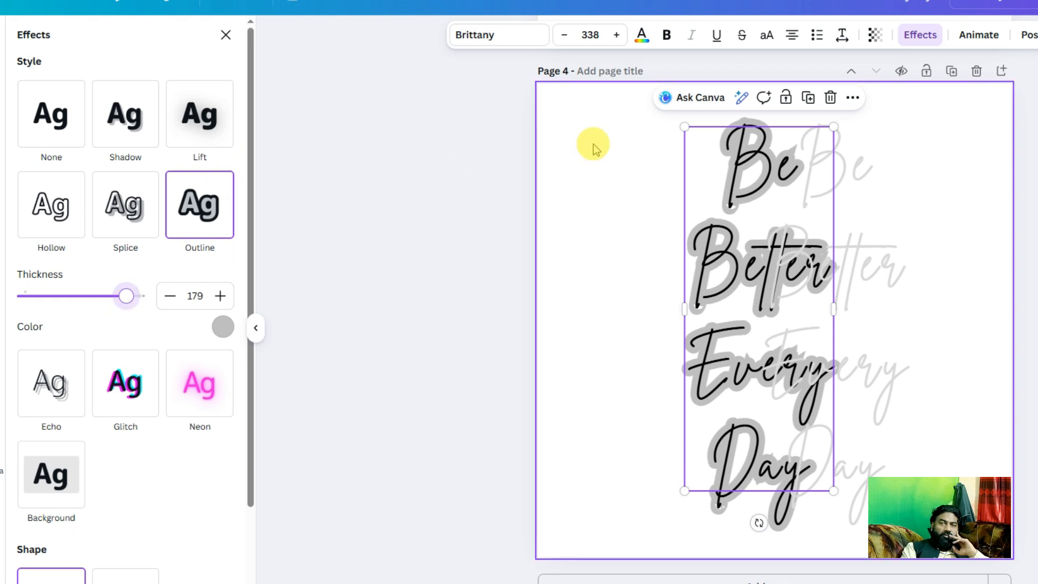
left_click(223, 326)
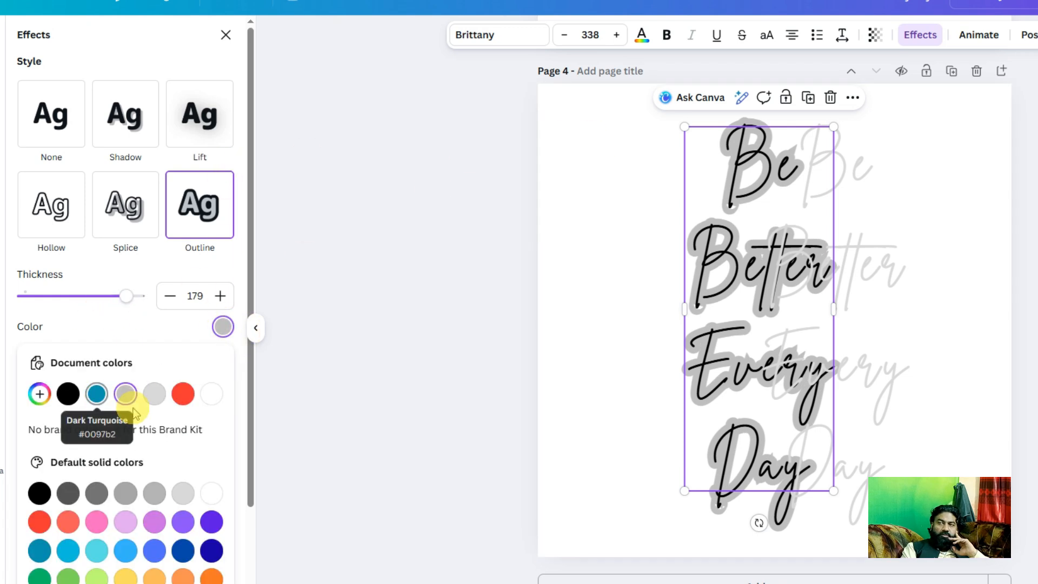
left_click(69, 393)
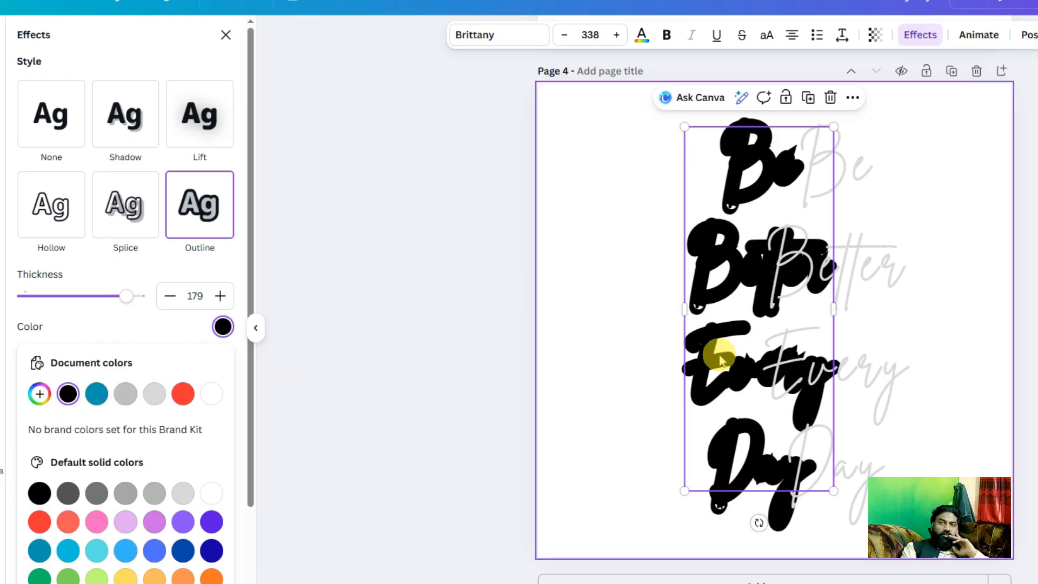
Align the grey text copy and the outlined black text to each other's horizontal centre.
left_click(895, 275)
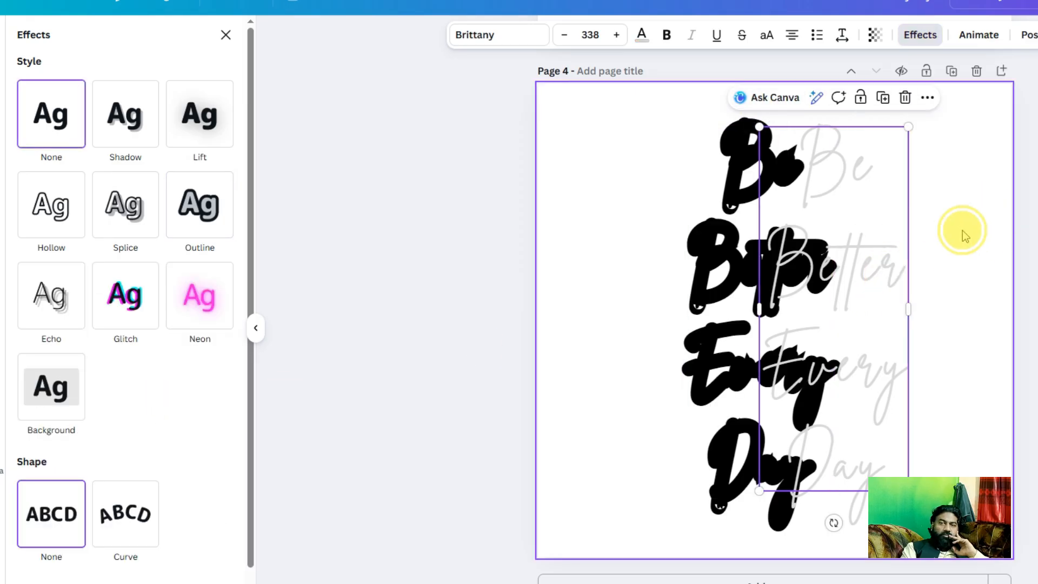
left_click_drag(962, 233, 672, 382)
left_click(1029, 34)
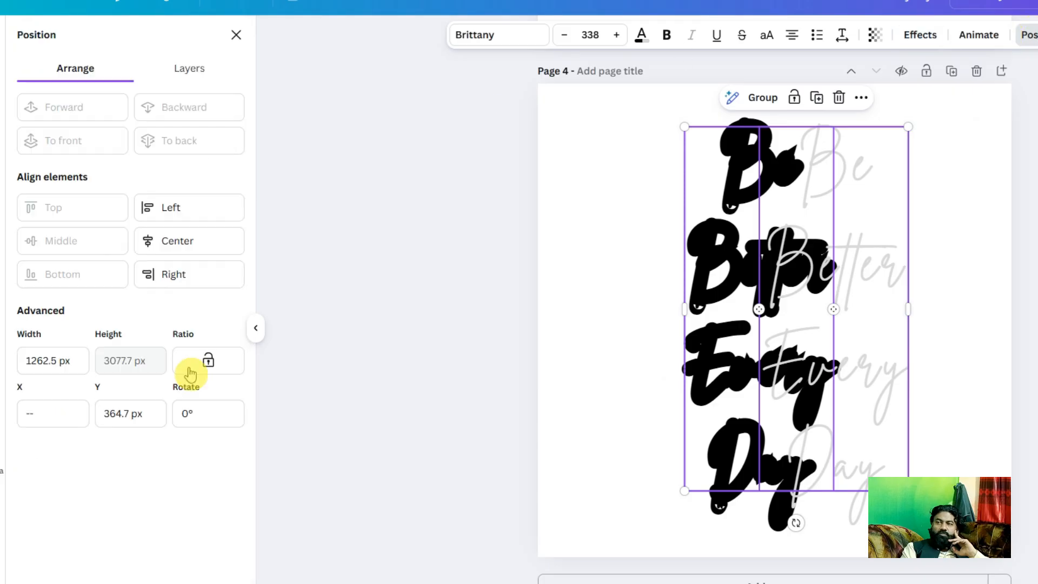
left_click(214, 247)
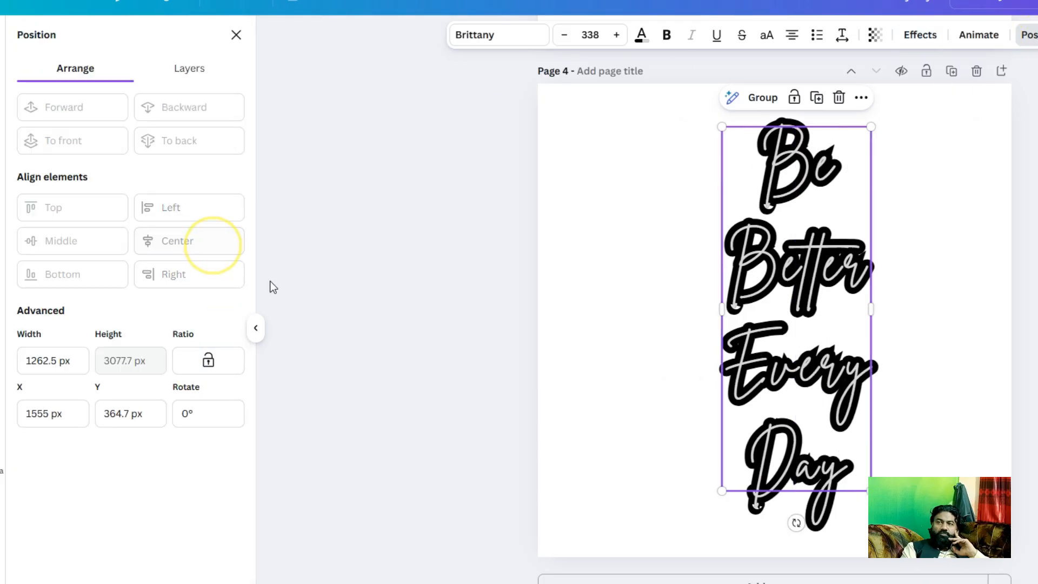
Undo the centre alignment and the black outline effect on the text.
left_click(959, 236)
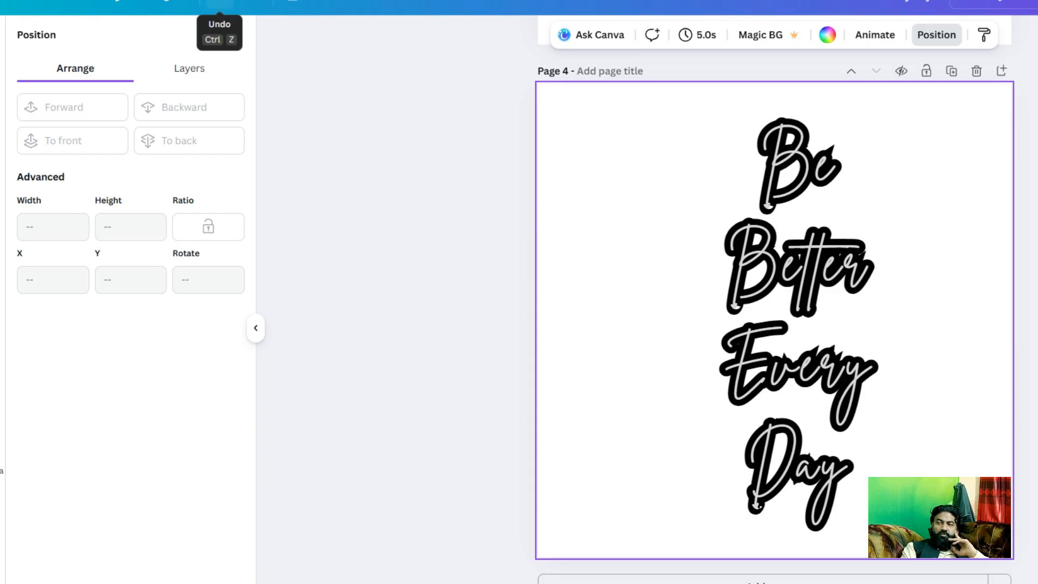
left_click(219, 4)
left_click(219, 4)
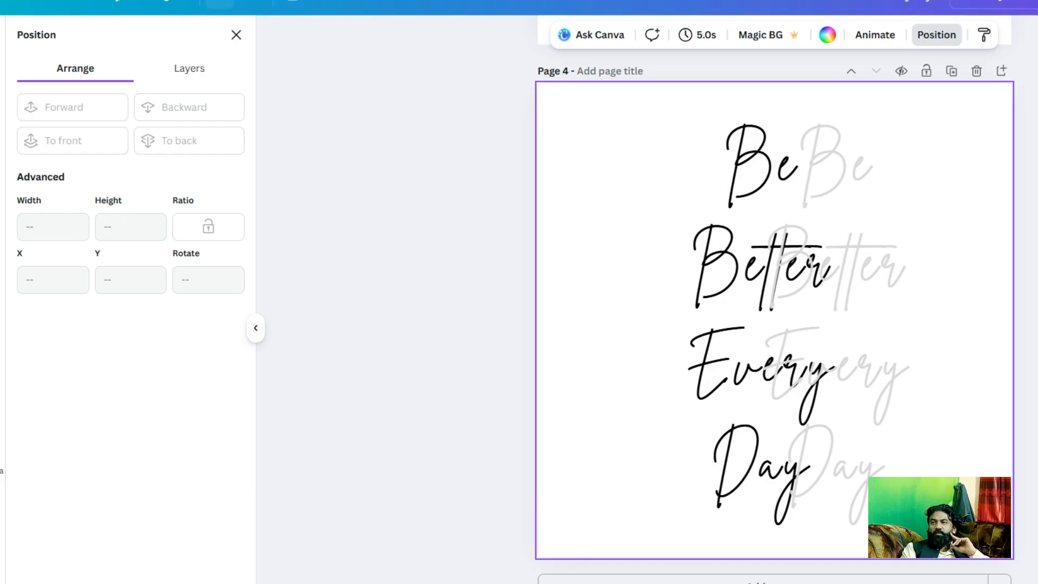
Duplicate the black text, place the copy at the page's right side, and delete the original black text.
left_click(890, 260)
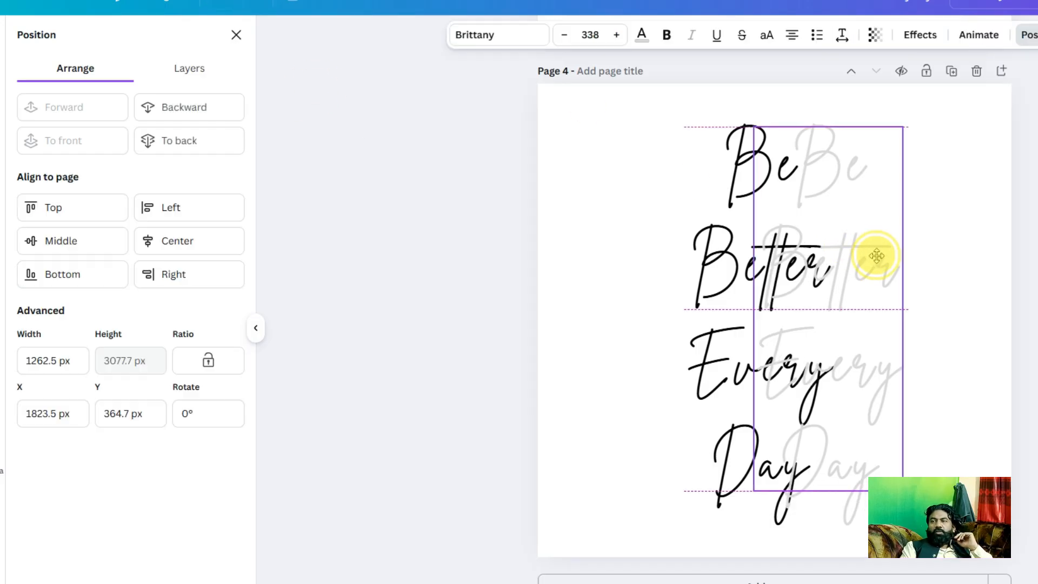
left_click(709, 273)
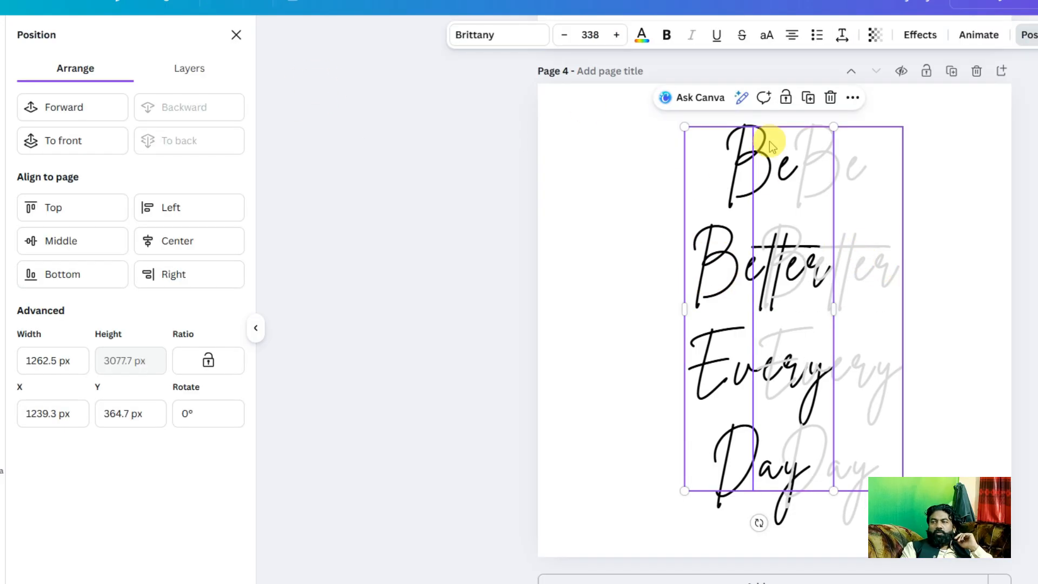
left_click(808, 99)
left_click_drag(718, 236, 895, 284)
left_click(715, 280)
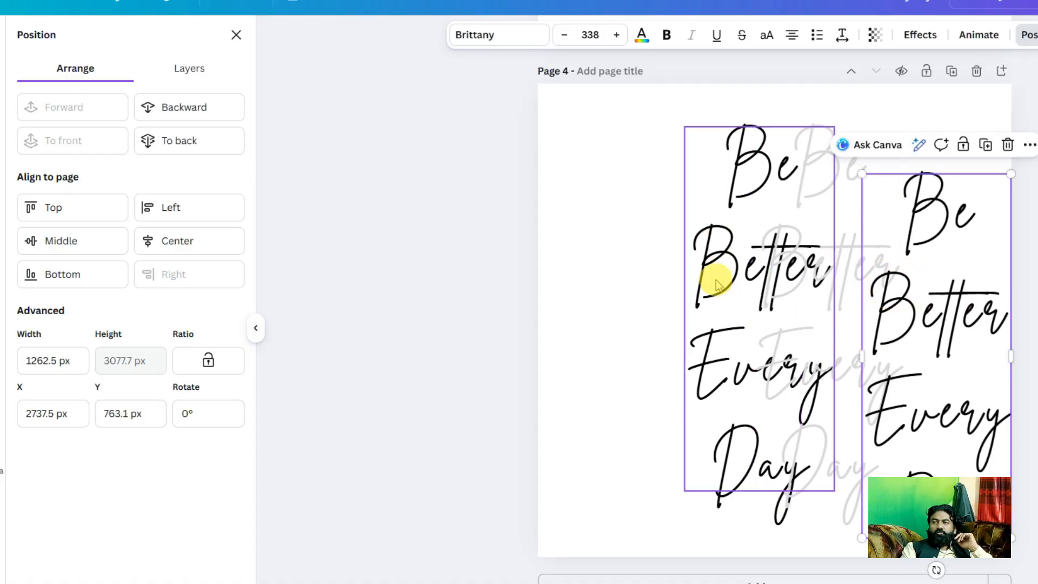
left_click(832, 102)
Move the grey text to about X 1435, Y 461 px and lay the black copy over it at about X 1302, Y 322 px.
left_click_drag(818, 259, 812, 299)
left_click(957, 308)
left_click_drag(936, 341, 766, 289)
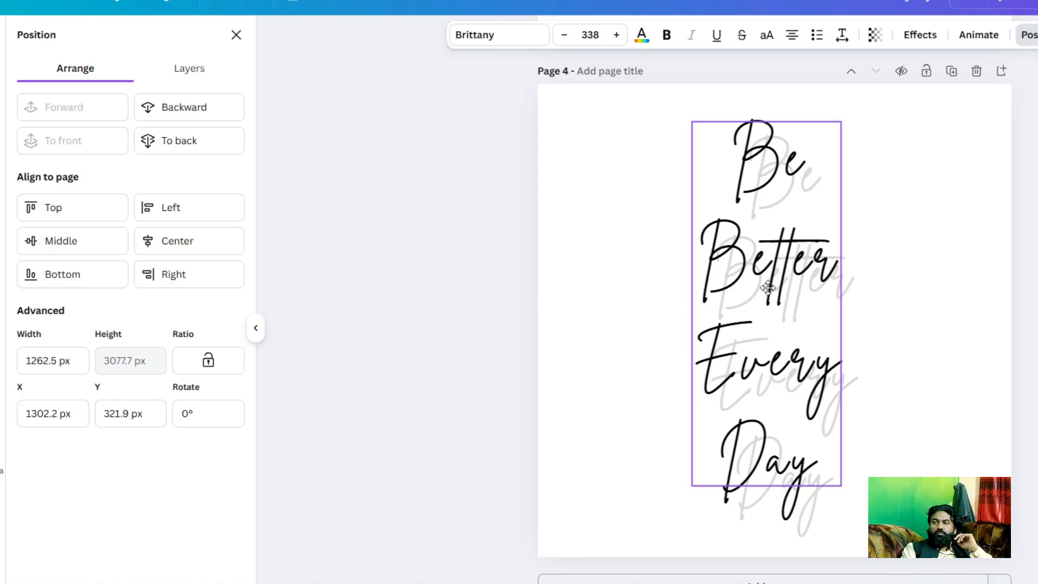
Set the grey shadow text's transparency to 69.
left_click(804, 532)
left_click(804, 529)
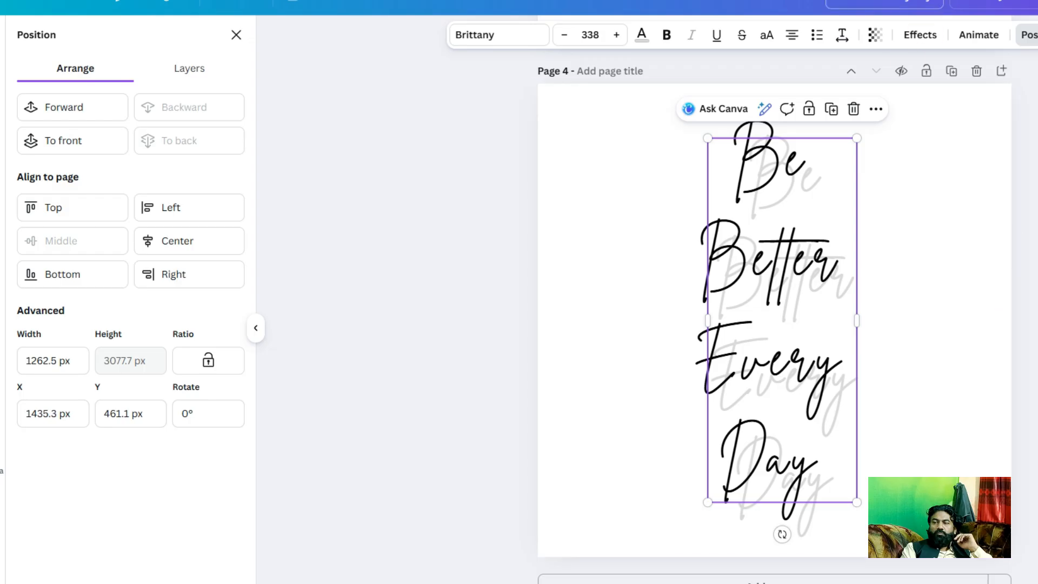
left_click(875, 36)
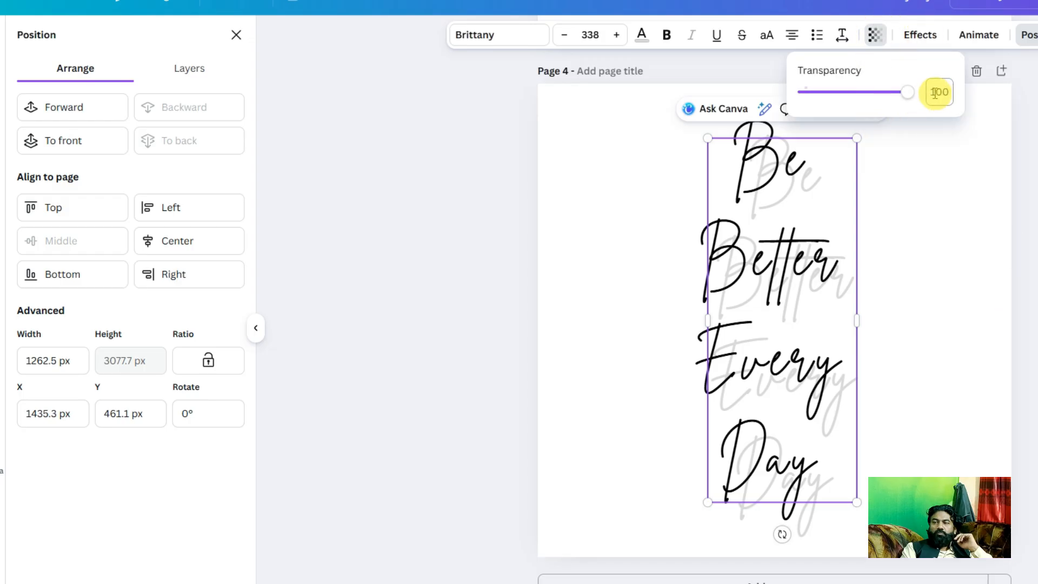
left_click_drag(910, 103, 854, 109)
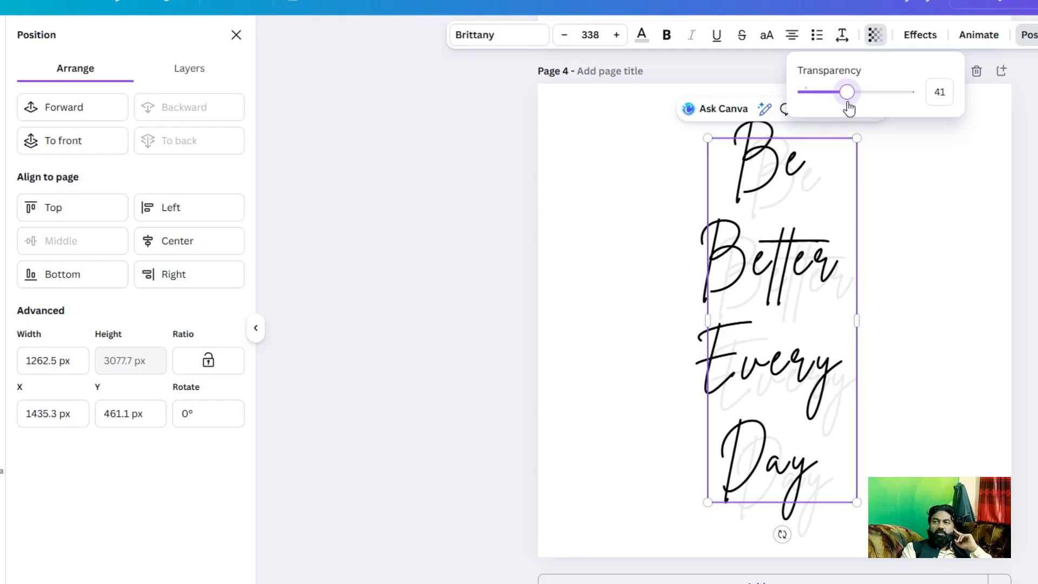
left_click_drag(846, 100, 867, 106)
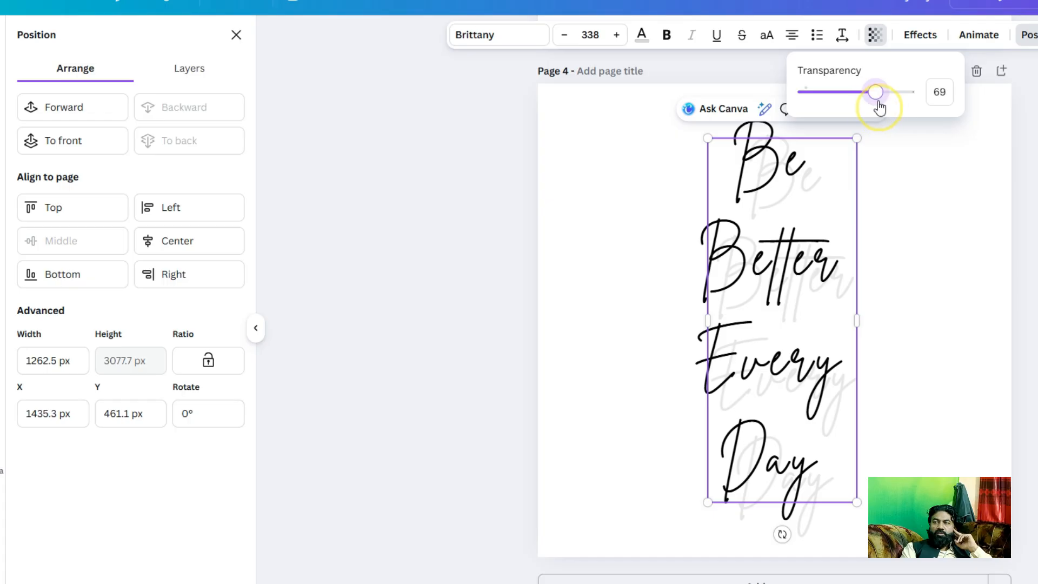
left_click(916, 196)
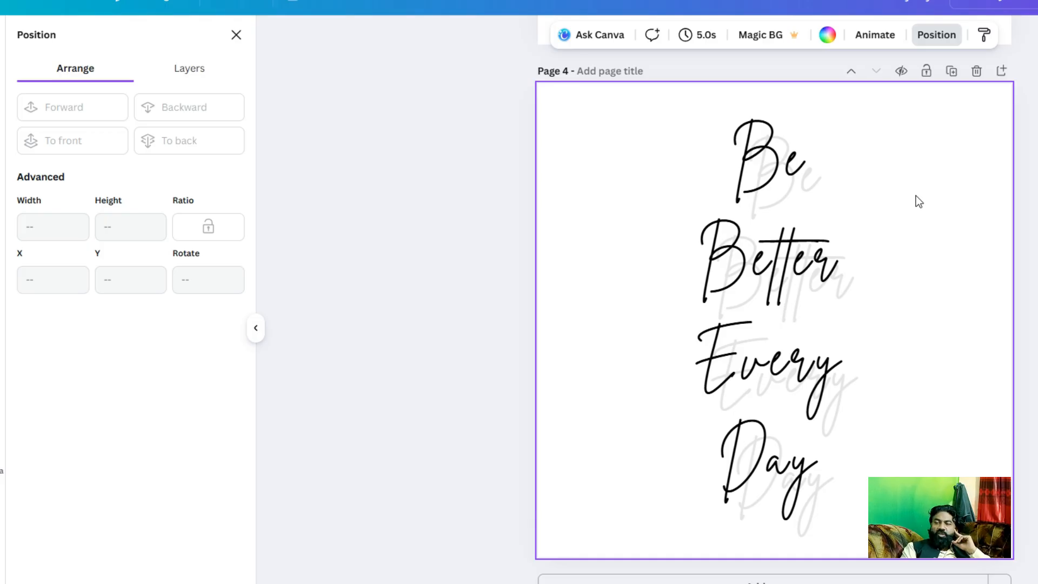
Duplicate page 4 and, on the copy, move the black text aside to about X 685 px and delete the grey text.
left_click(951, 71)
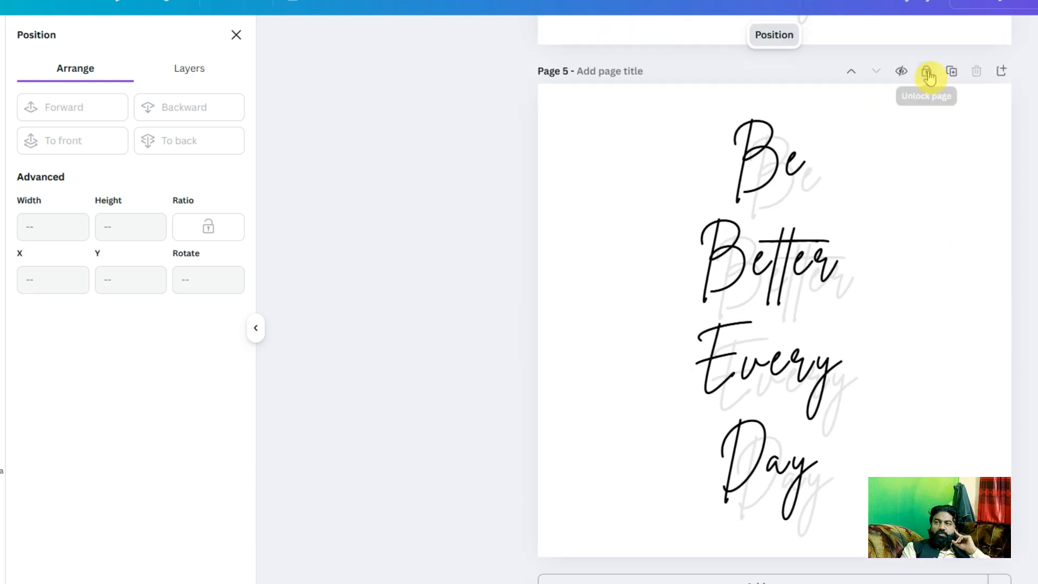
left_click(919, 145)
left_click_drag(687, 259, 614, 256)
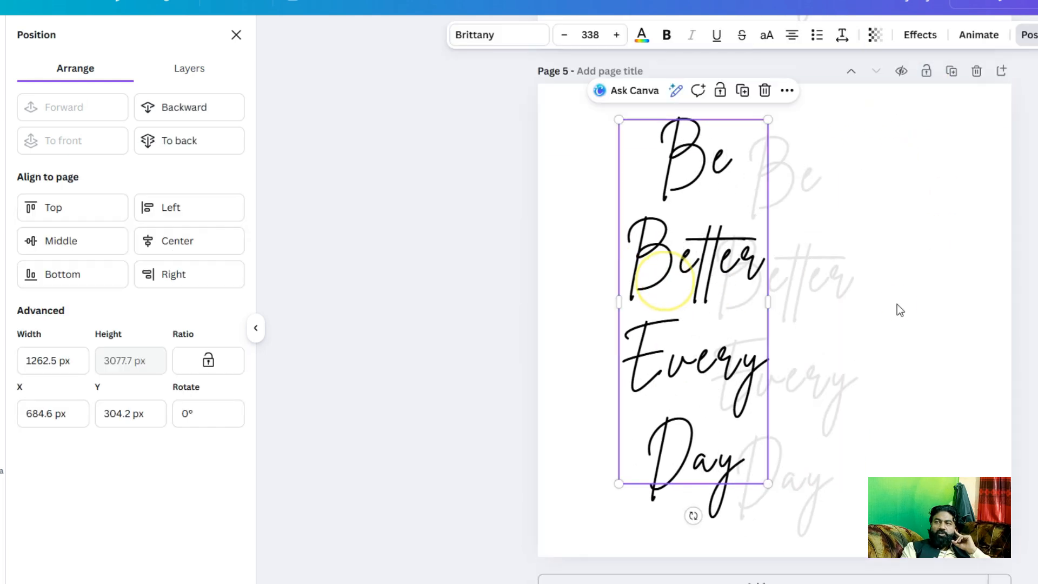
left_click(854, 117)
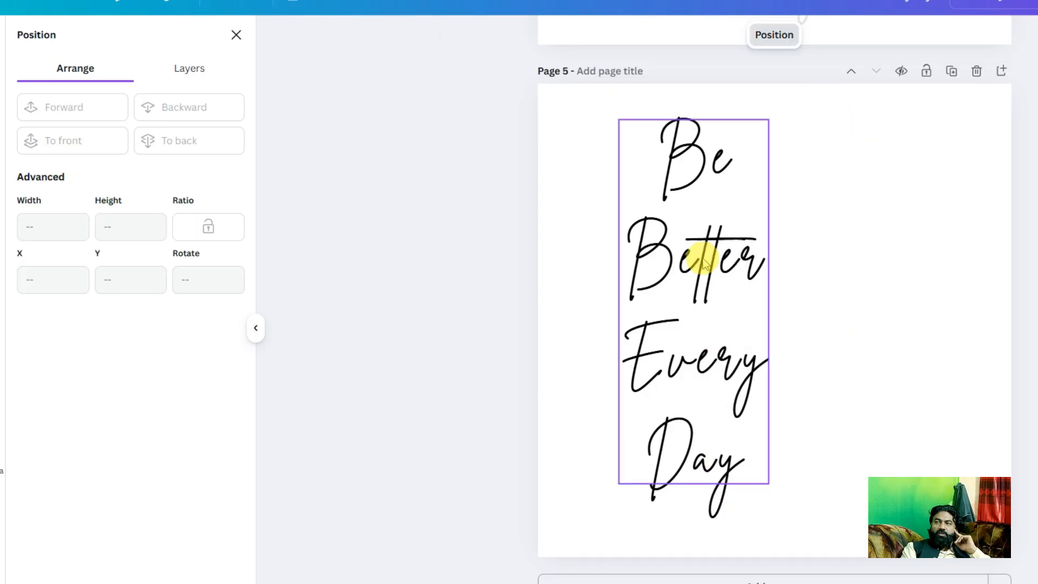
Left-align the lines of the black text on page 5.
left_click(704, 255)
left_click(791, 37)
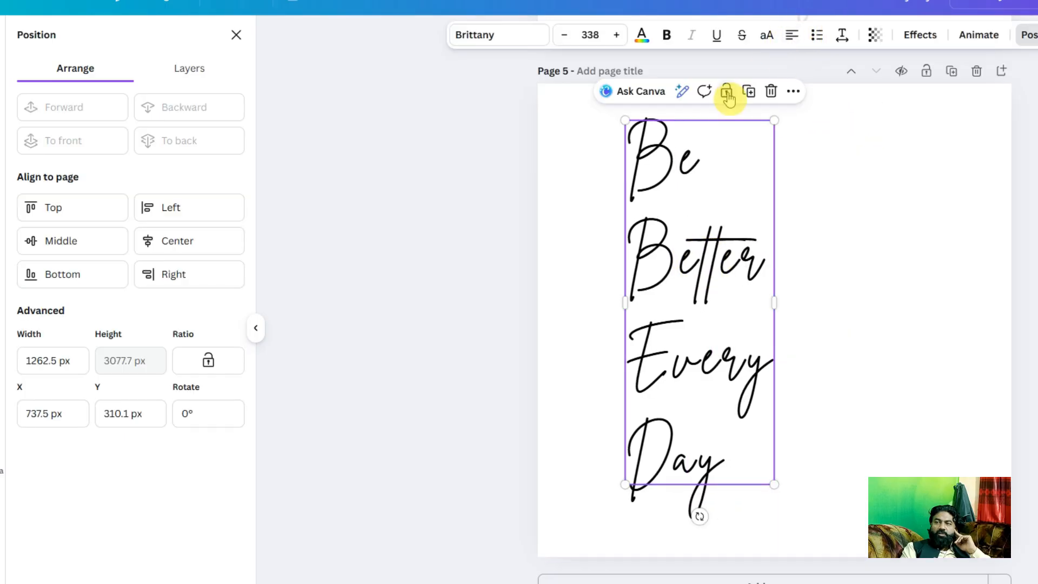
left_click(892, 333)
left_click_drag(822, 155, 681, 461)
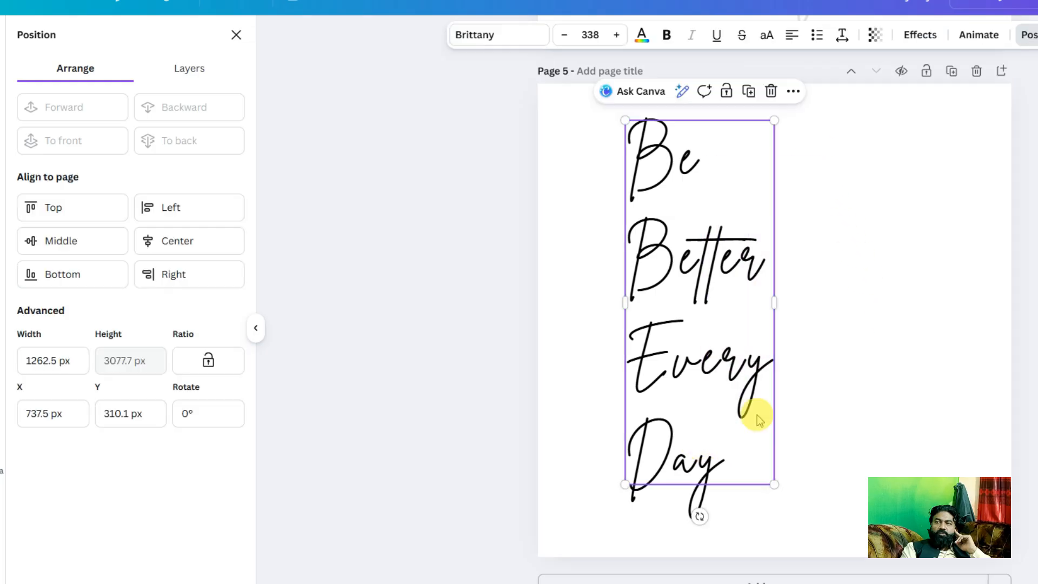
Try wider letter spacing on the page 5 text and undo it.
left_click(841, 36)
left_click_drag(801, 100, 844, 104)
left_click(967, 254)
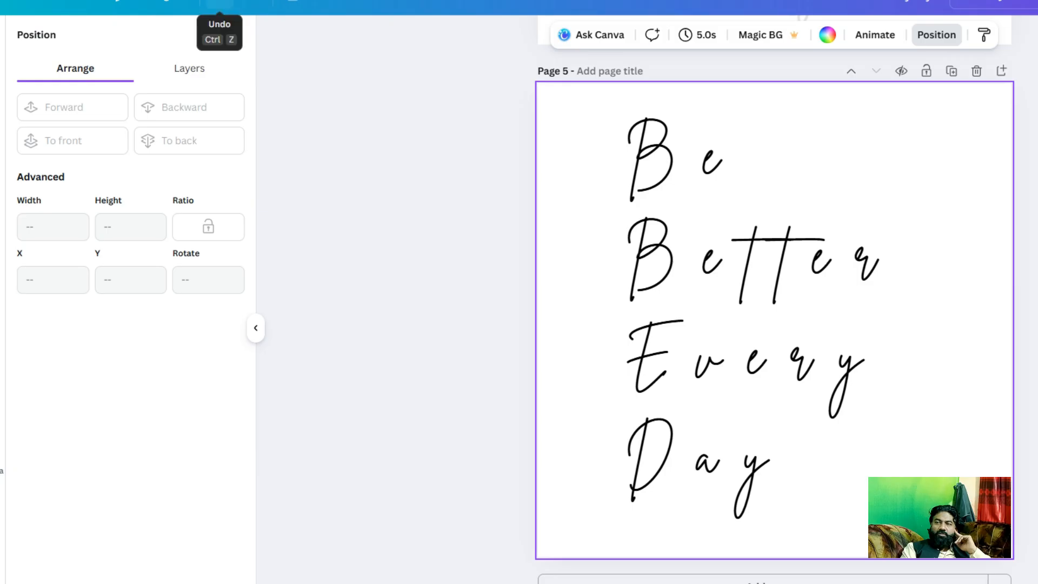
left_click(232, 8)
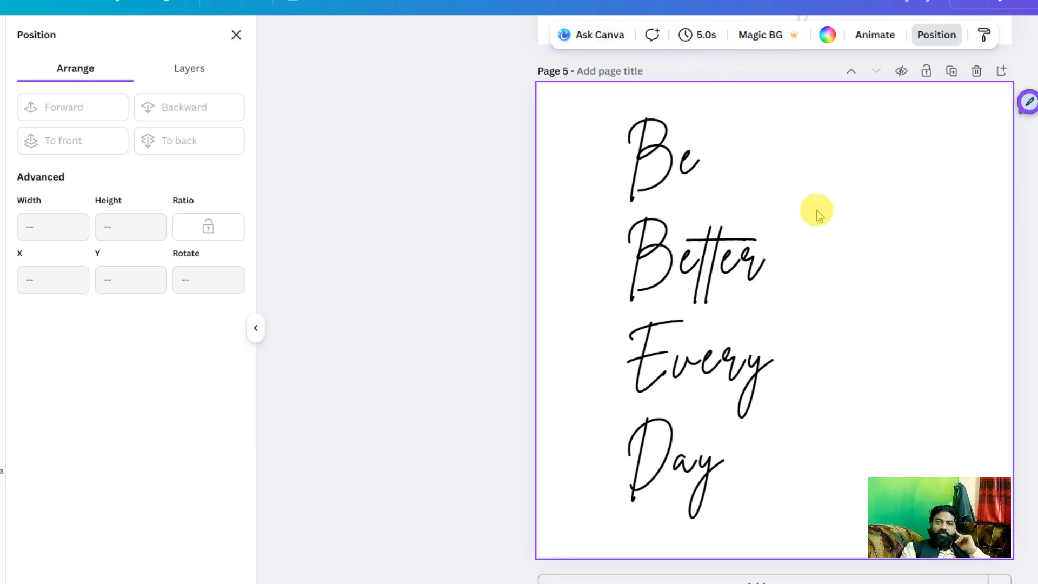
Try Canva Student Font on the page 5 text and set its font to Alex Brush.
left_click(663, 214)
left_click(489, 34)
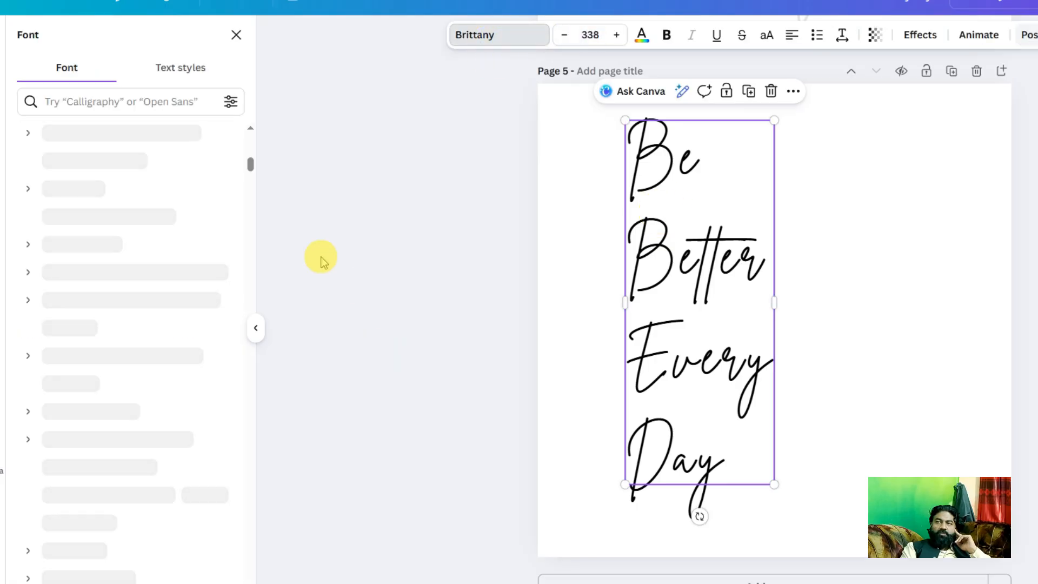
scroll(112, 266, "down", 8)
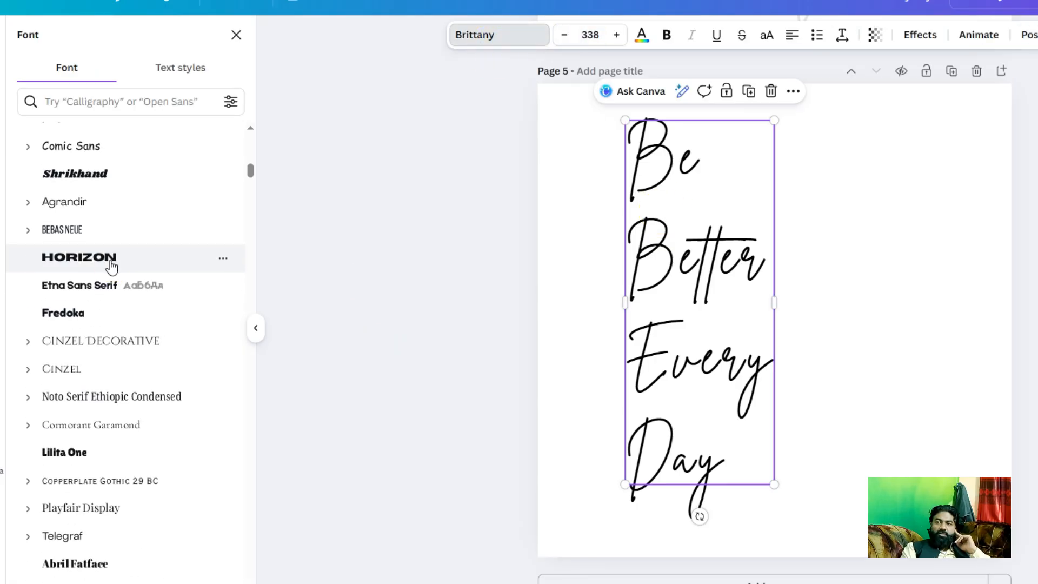
scroll(112, 266, "down", 4)
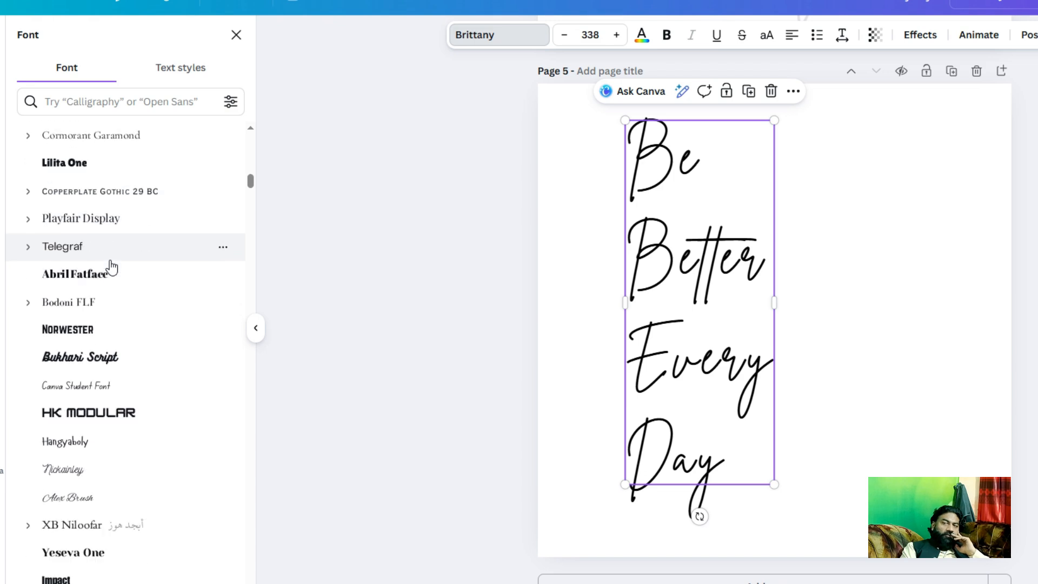
left_click(112, 267)
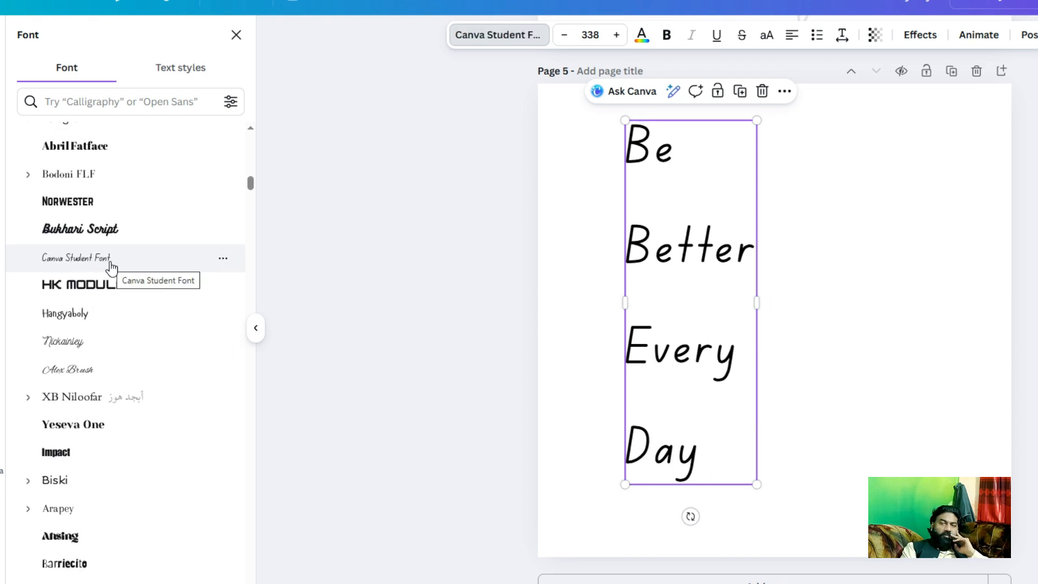
scroll(110, 266, "down", 2)
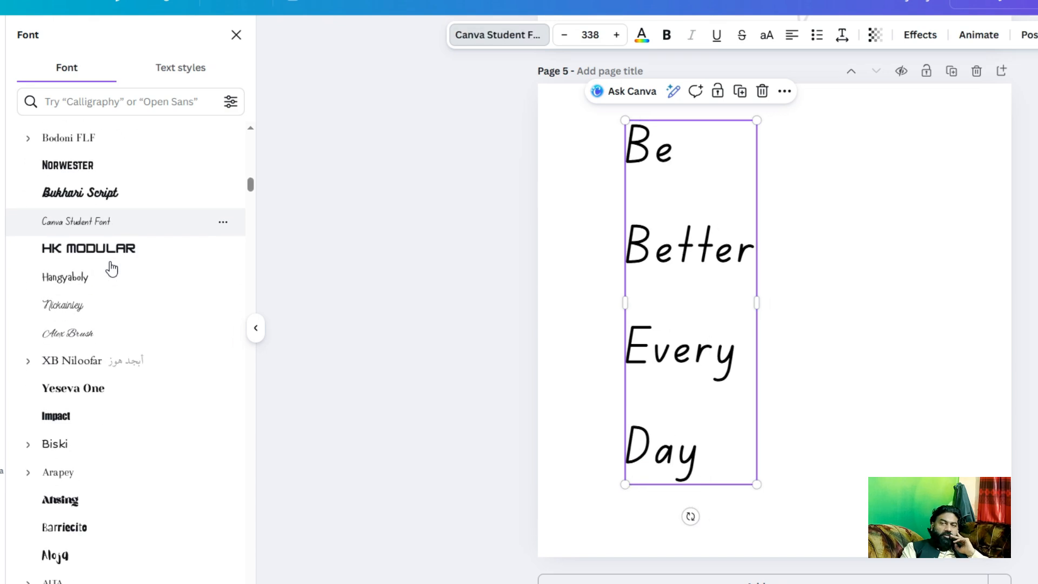
left_click(118, 314)
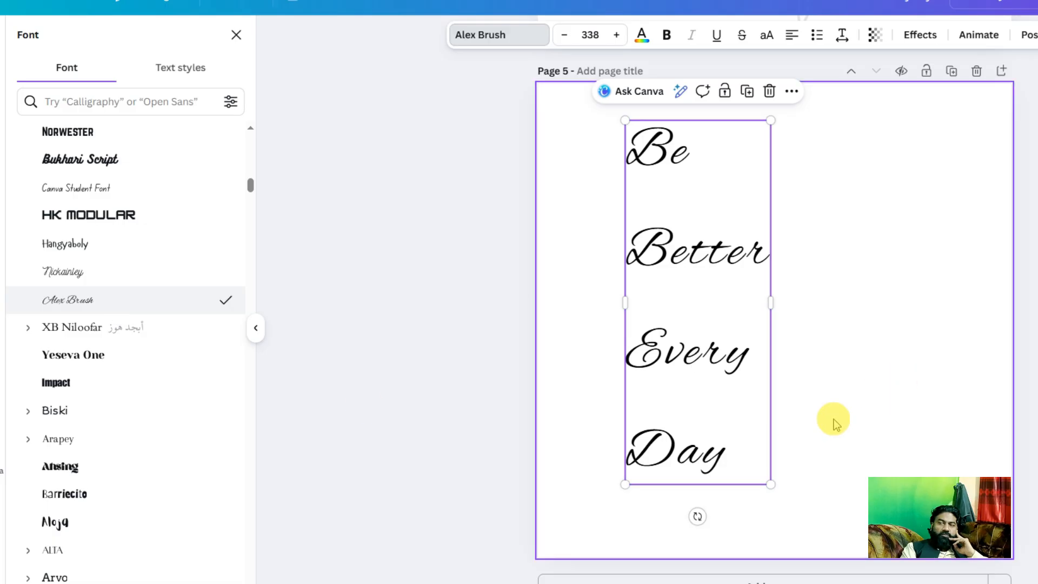
Widen the page 5 text box slightly and reduce the text's line spacing to 1.17.
left_click_drag(773, 301, 810, 301)
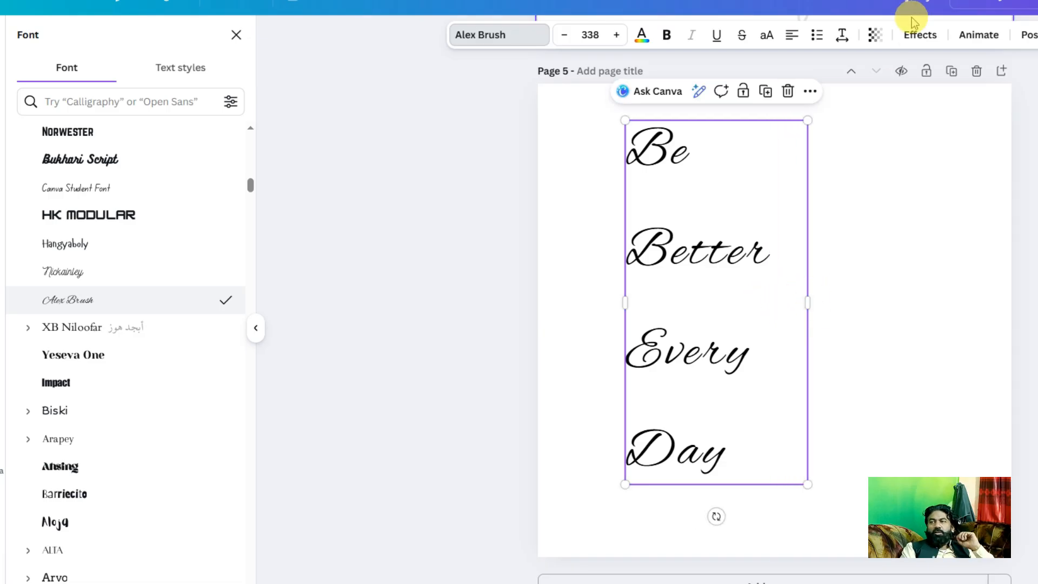
left_click(841, 35)
left_click_drag(842, 145, 807, 147)
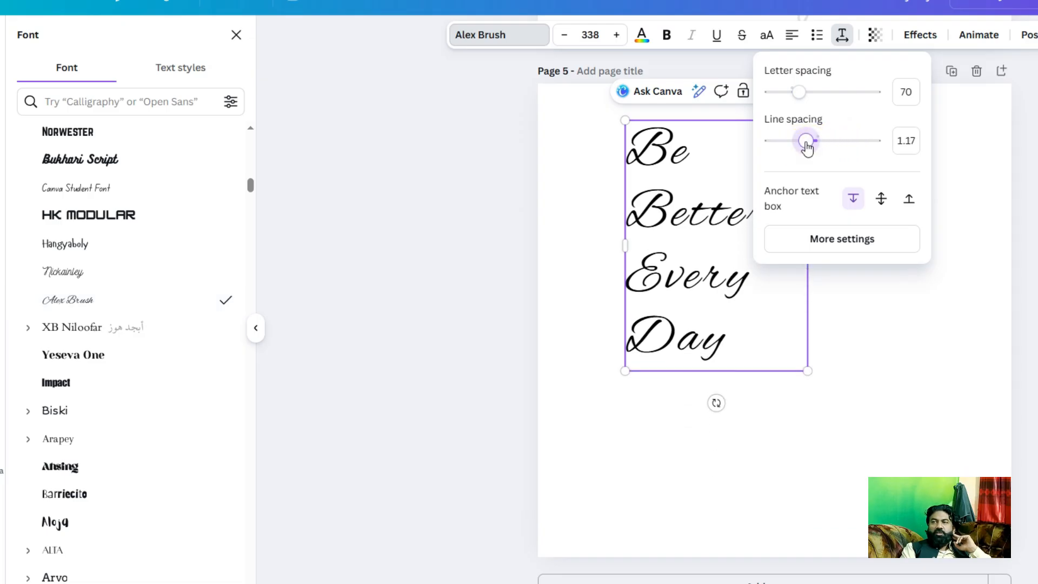
Duplicate the Alex Brush text on page 5 and place the copy to the right of the original.
left_click(920, 371)
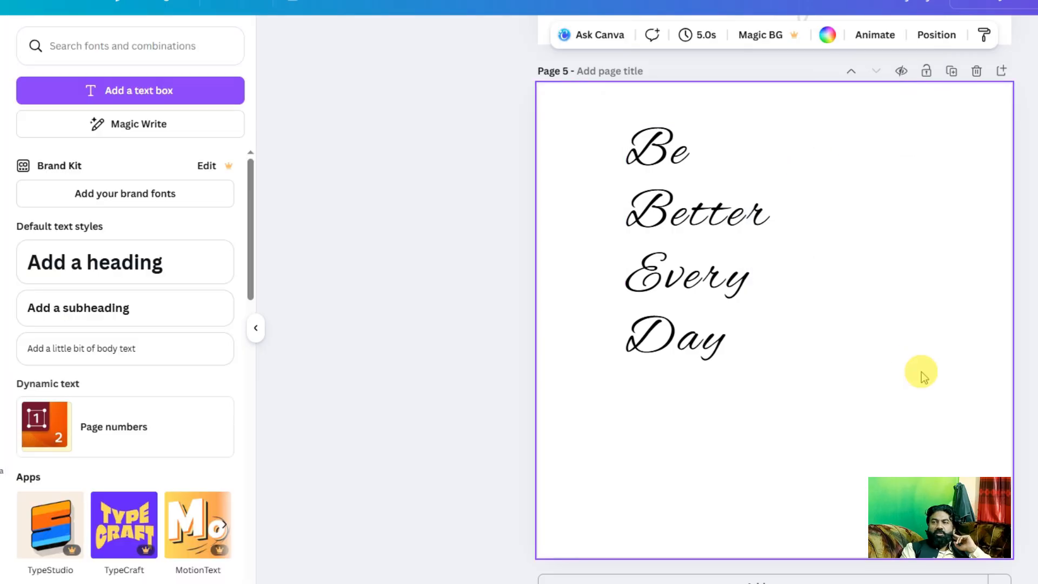
left_click(740, 284)
left_click(767, 97)
left_click_drag(723, 225, 933, 239)
Try Ahsing and Barriecito on the original page 5 text and set its font to Slopes.
left_click(632, 247)
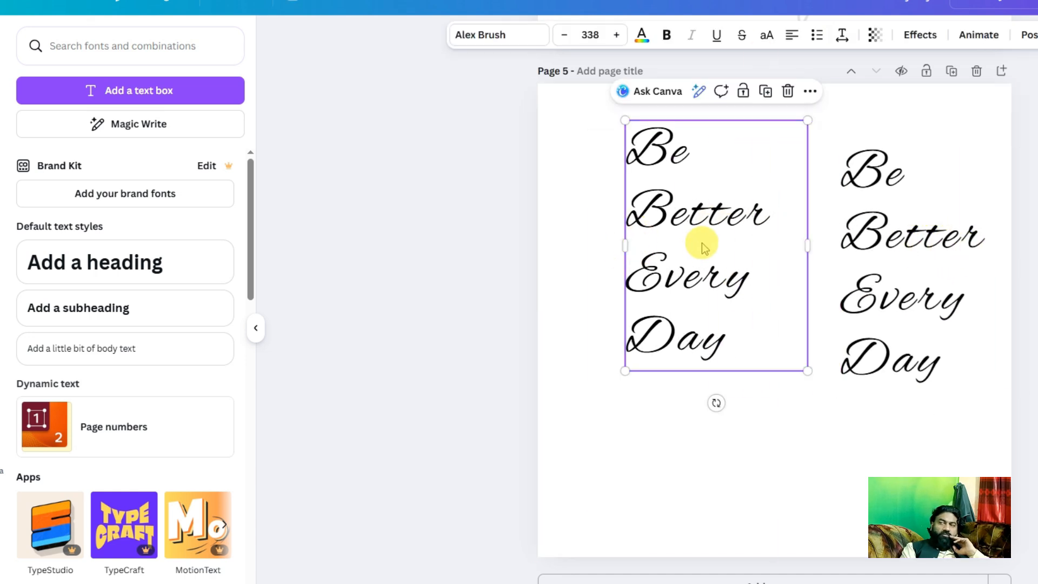
left_click(521, 39)
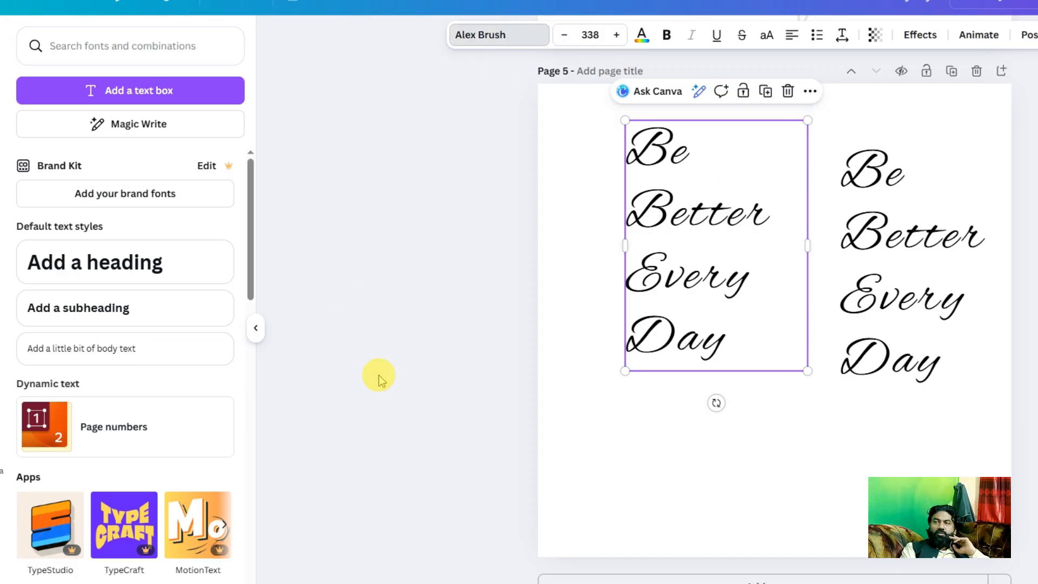
scroll(206, 363, "down", 4)
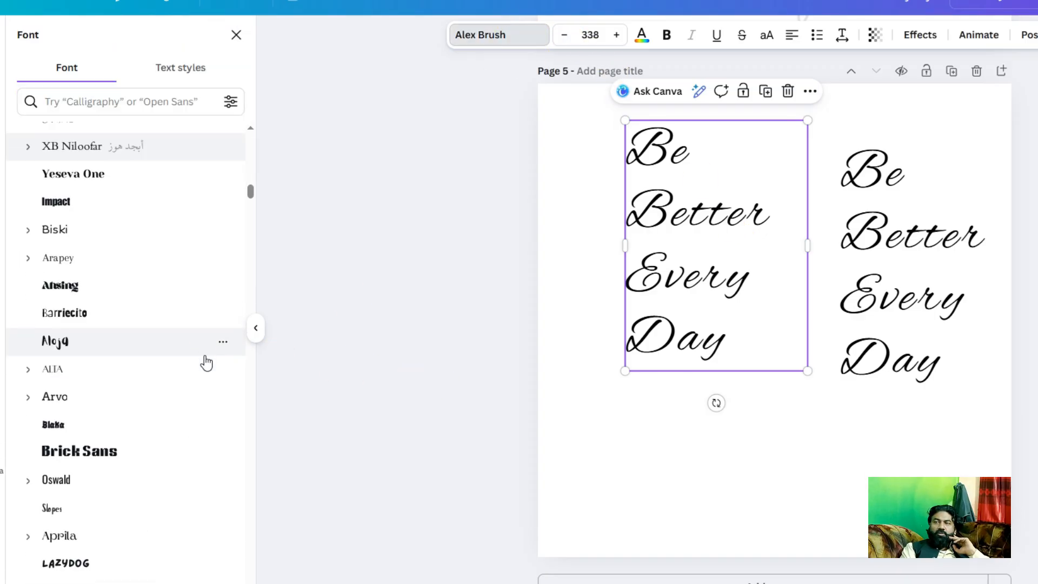
left_click(200, 283)
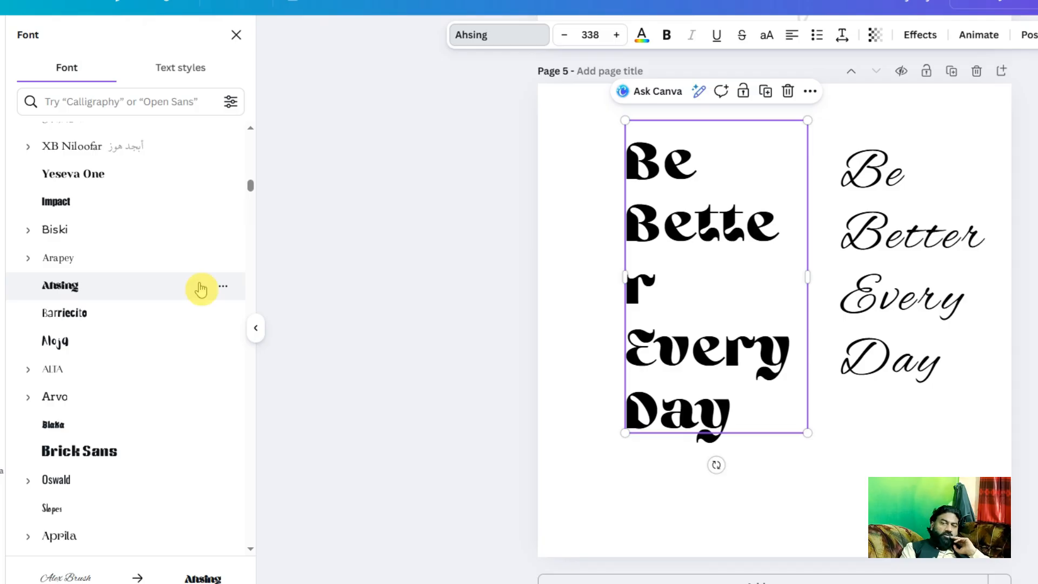
left_click(199, 313)
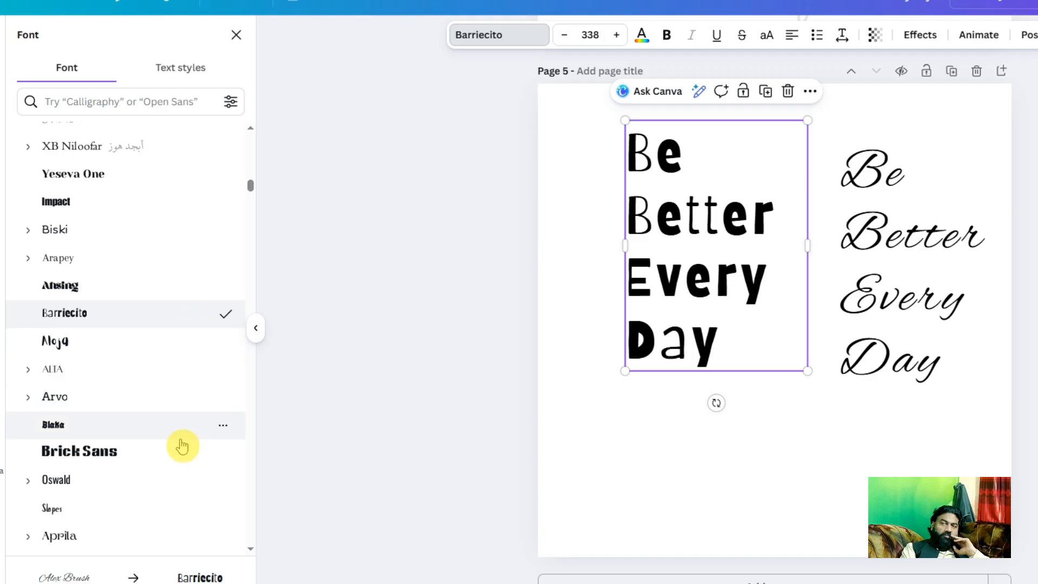
scroll(182, 470, "down", 2)
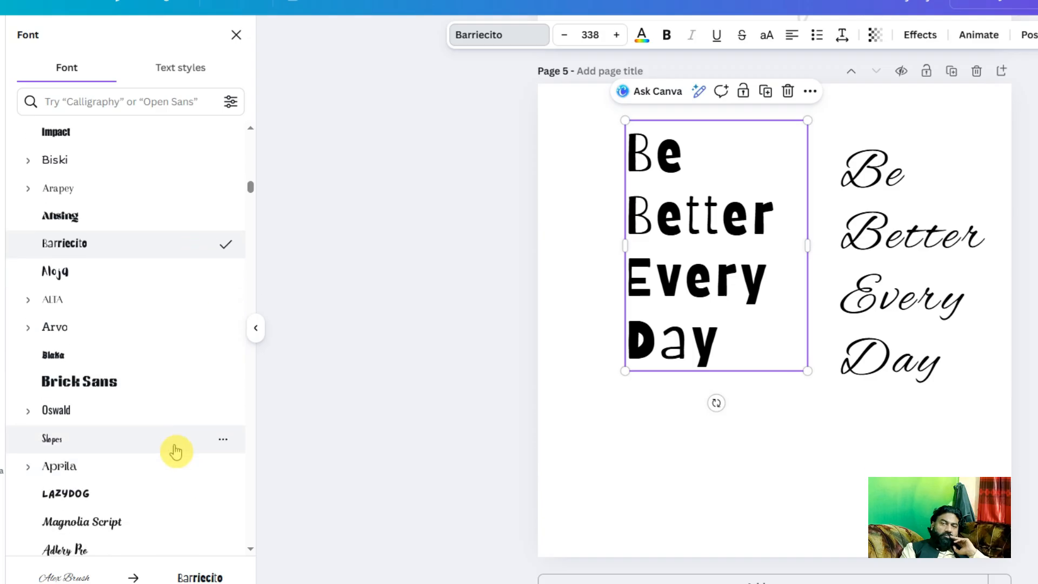
left_click(174, 448)
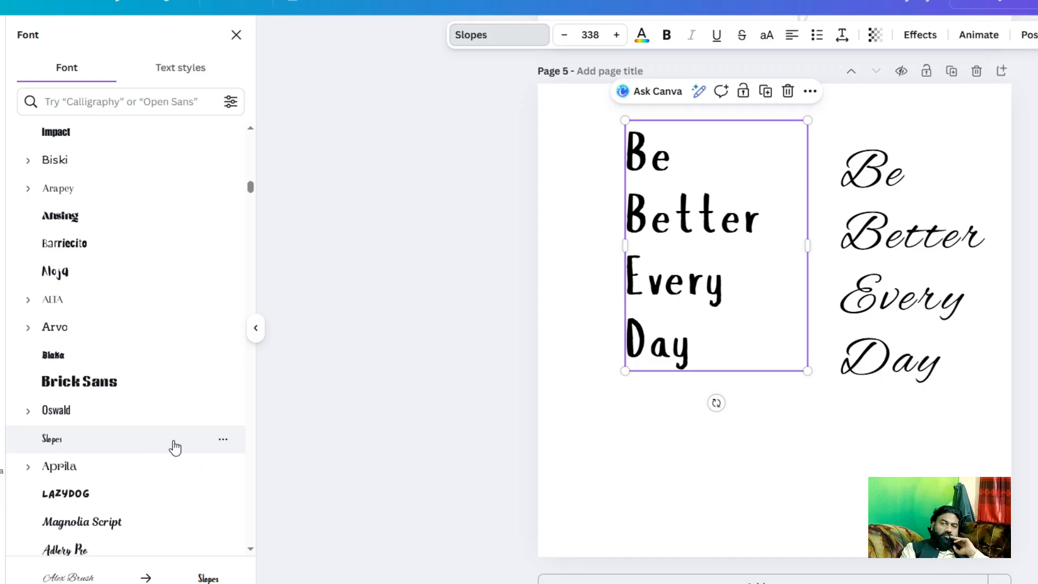
Make the Slopes text on page 5 all uppercase.
left_click(893, 294)
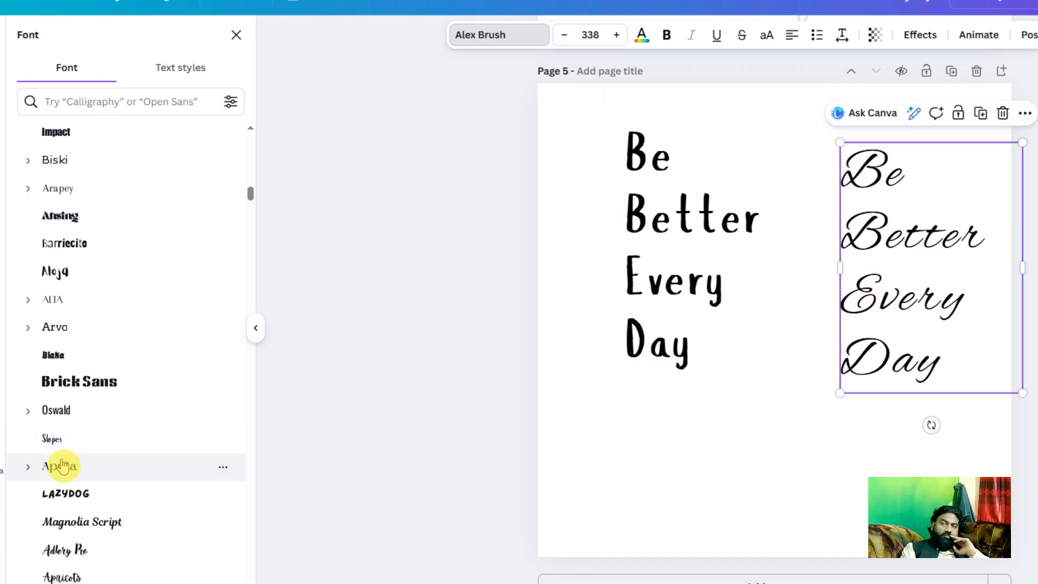
left_click(644, 254)
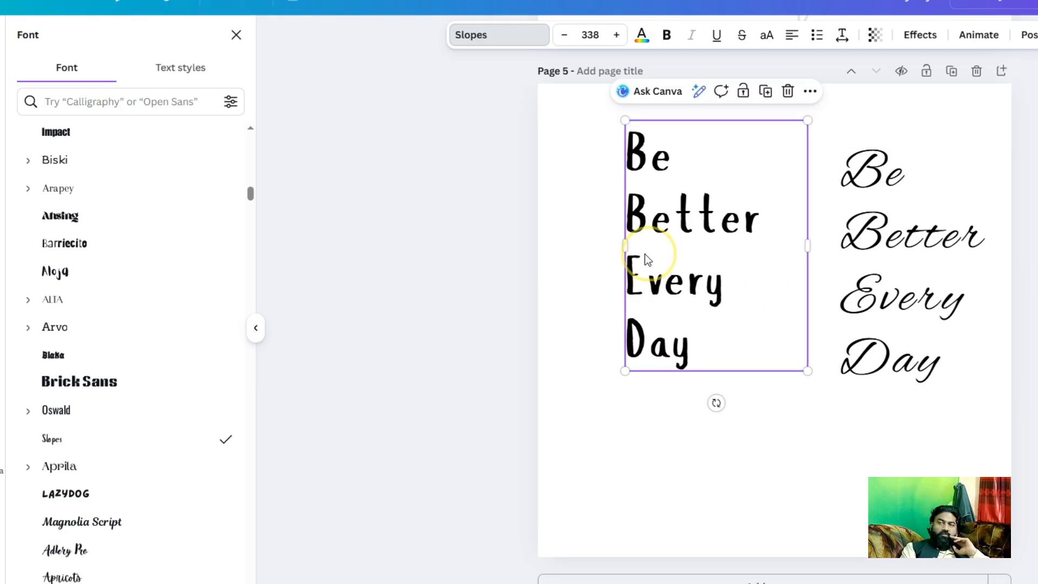
left_click(767, 35)
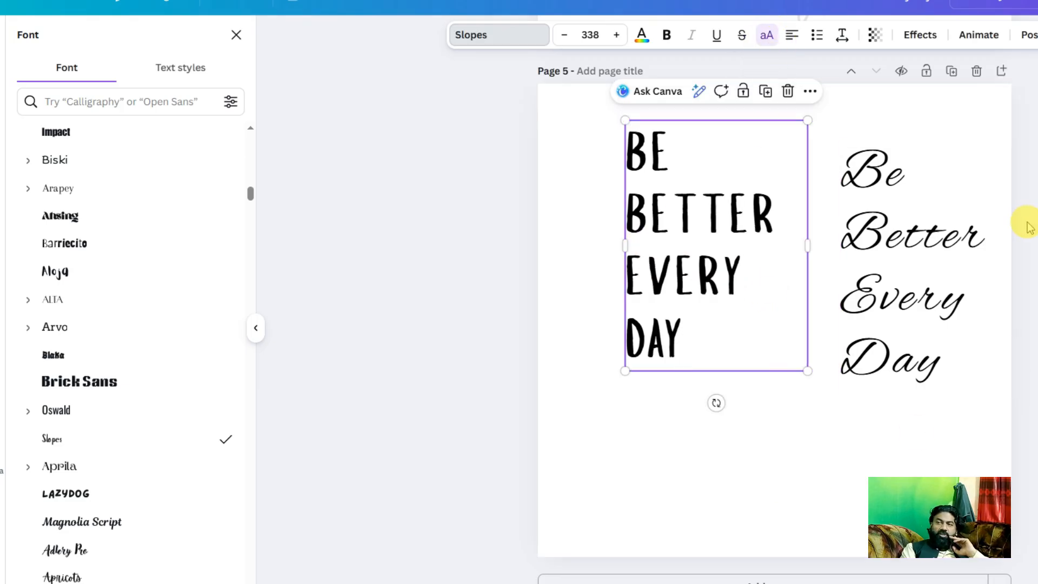
Delete the Alex Brush copy of the text from page 5.
left_click(915, 254)
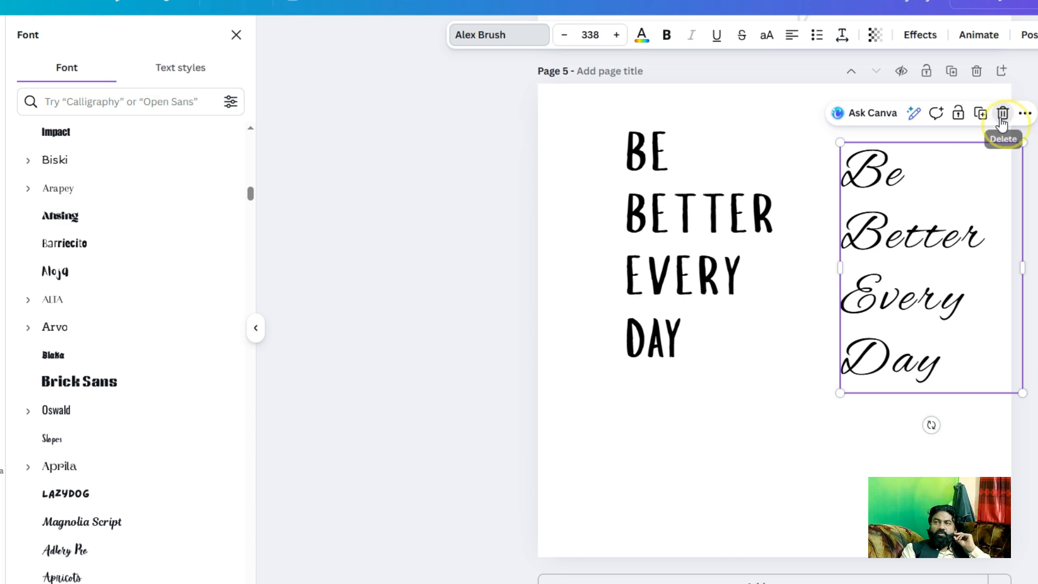
left_click(1001, 120)
Enlarge the uppercase page 5 text to size 558 in a slightly wider box and move it up and to the left.
left_click(730, 212)
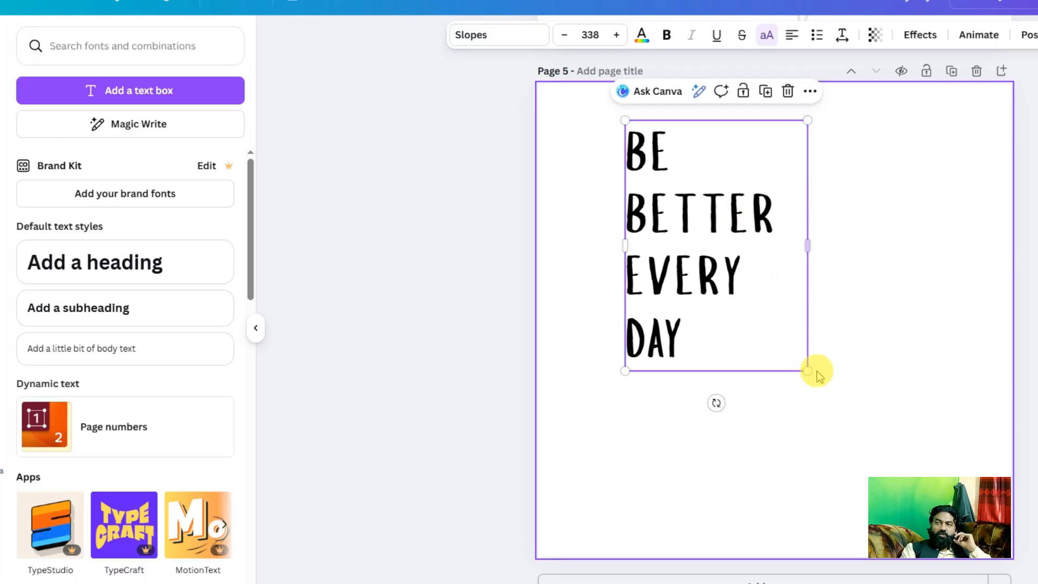
left_click_drag(808, 370, 965, 518)
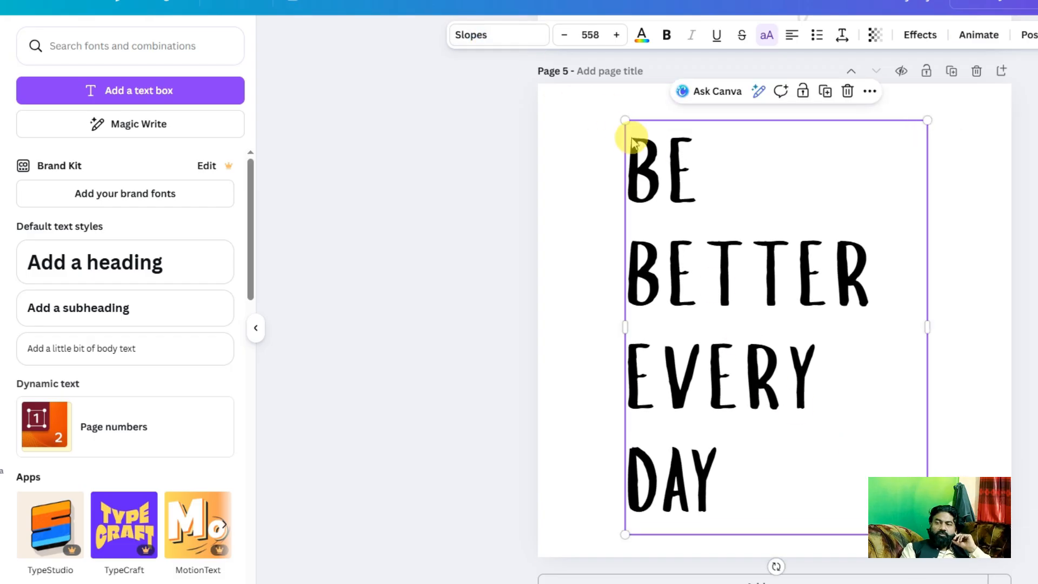
left_click_drag(625, 128, 607, 112)
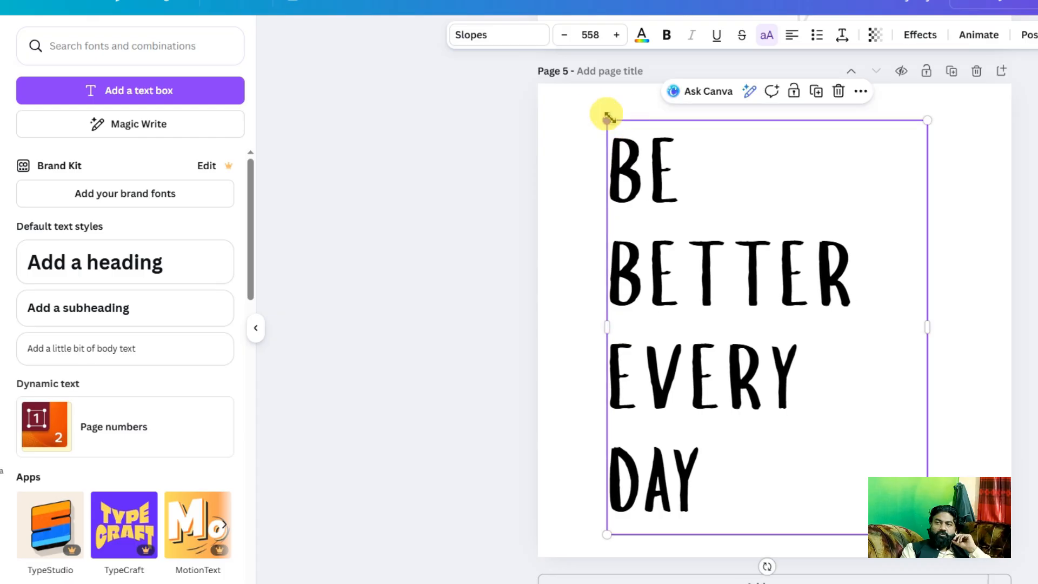
left_click(1007, 199)
left_click_drag(736, 351, 719, 332)
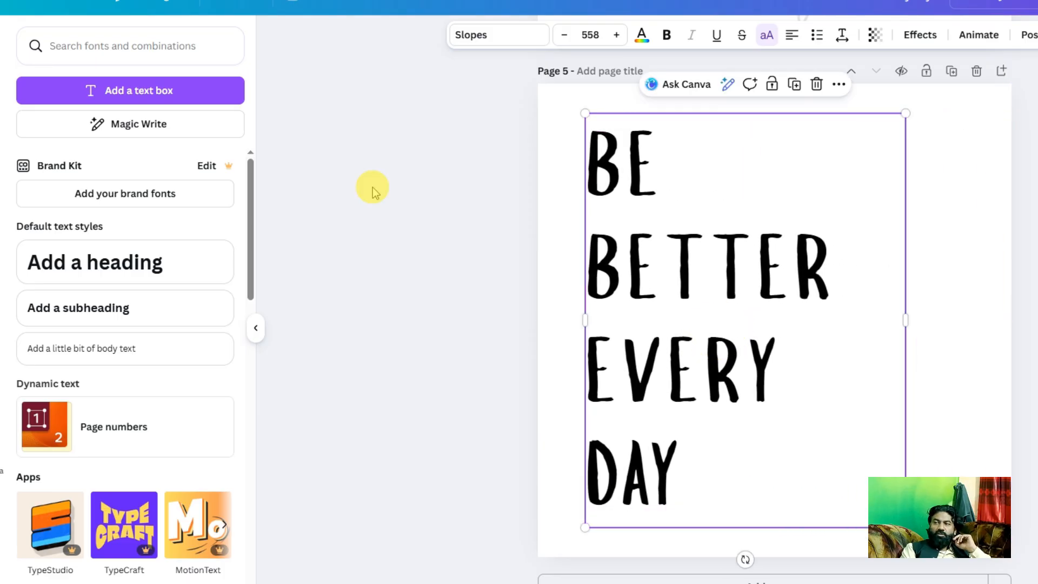
left_click(4, 51)
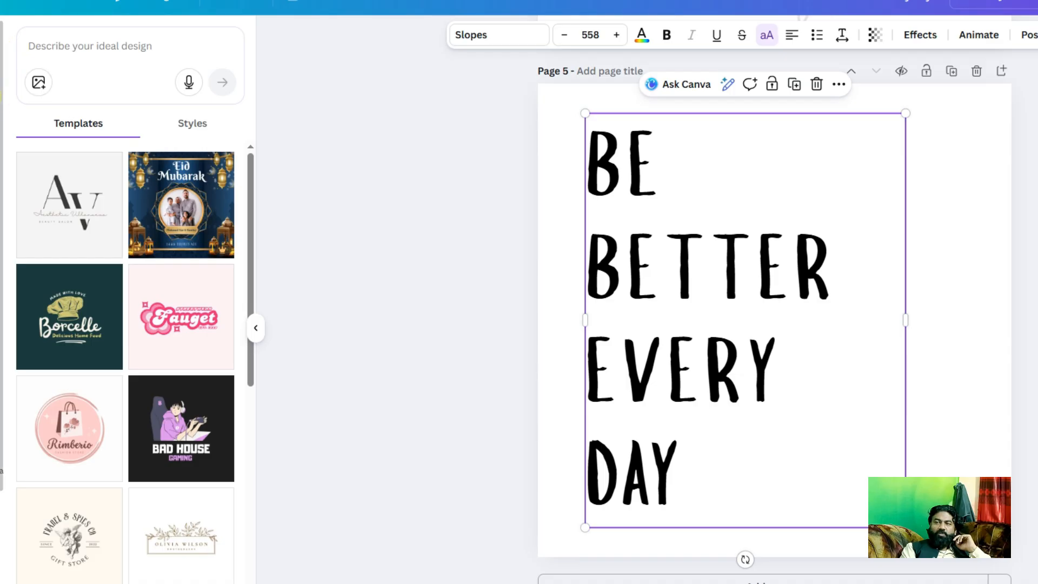
left_click(5, 95)
left_click(87, 44)
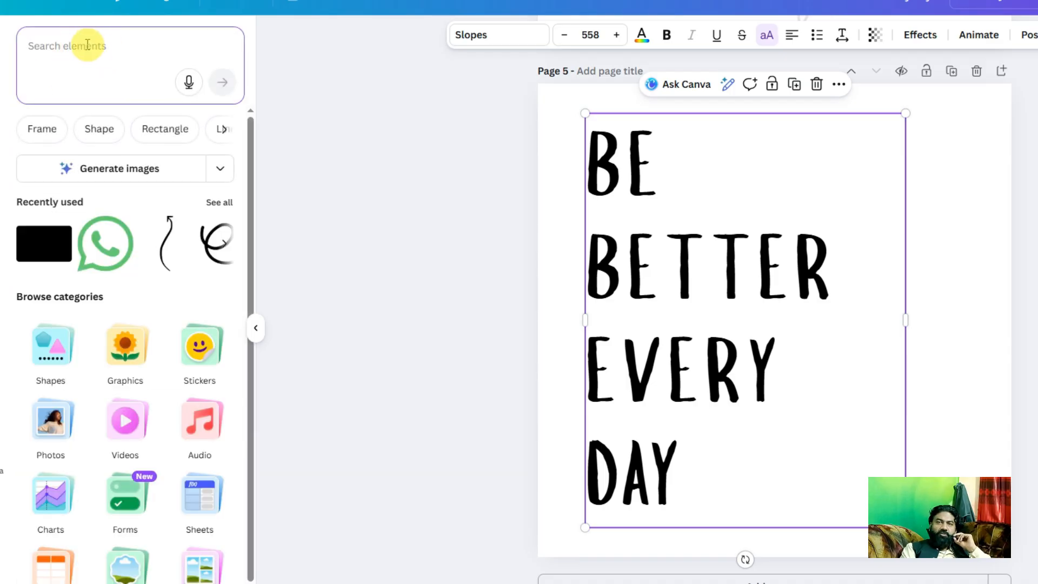
left_click(318, 180)
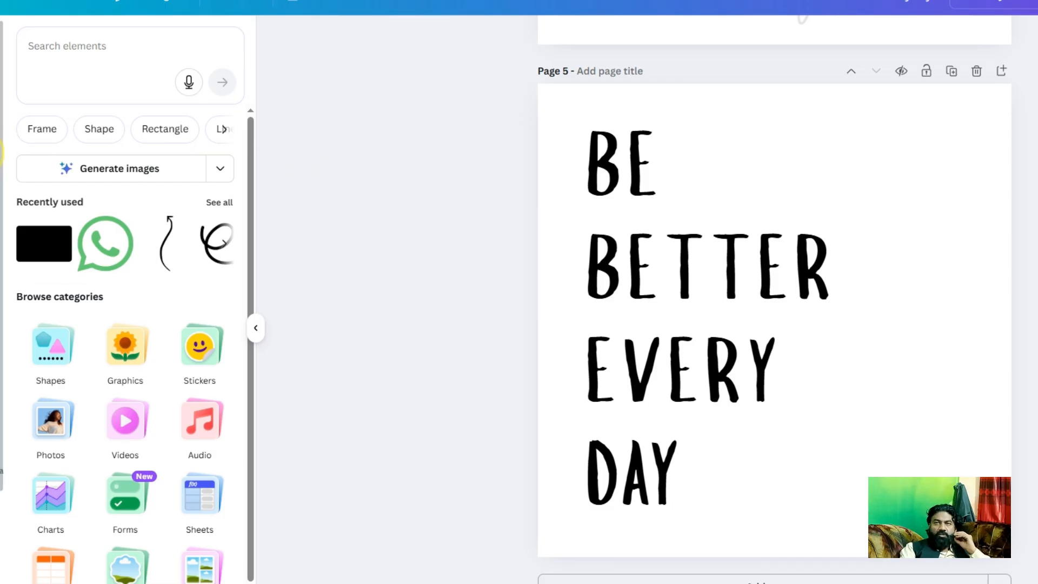
left_click(1, 152)
Move the uppercase text slightly to the right so its box is roughly centered across page 5.
left_click(682, 306)
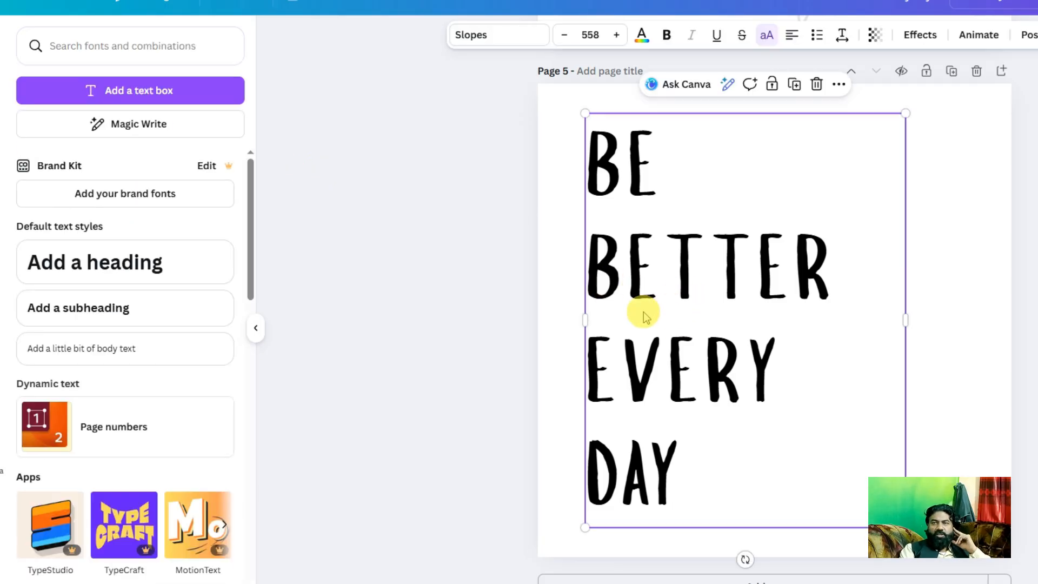
left_click_drag(687, 315, 713, 308)
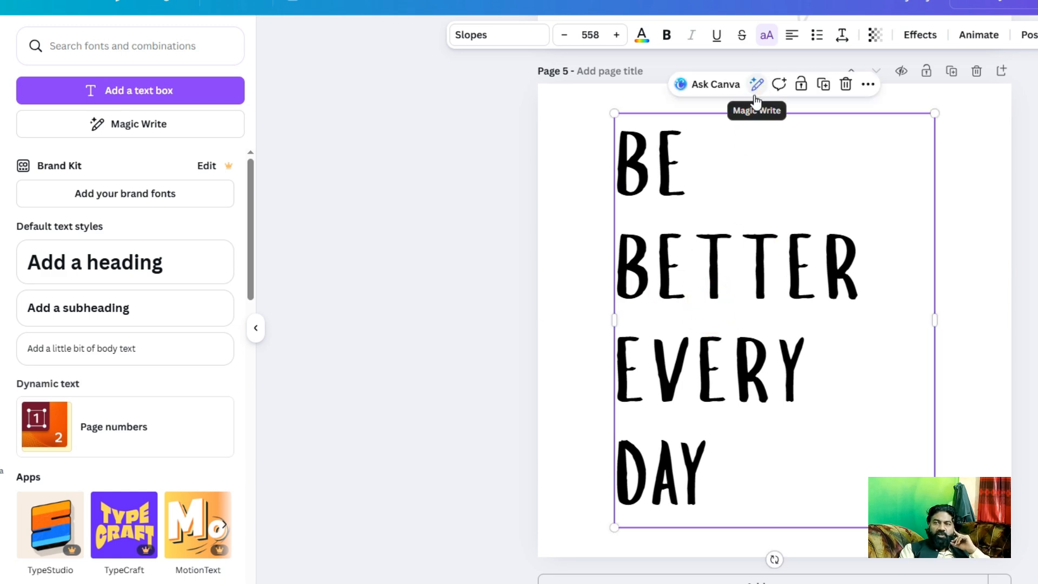
left_click(975, 201)
Apply the Neon effect to the uppercase text on page 5.
left_click(764, 271)
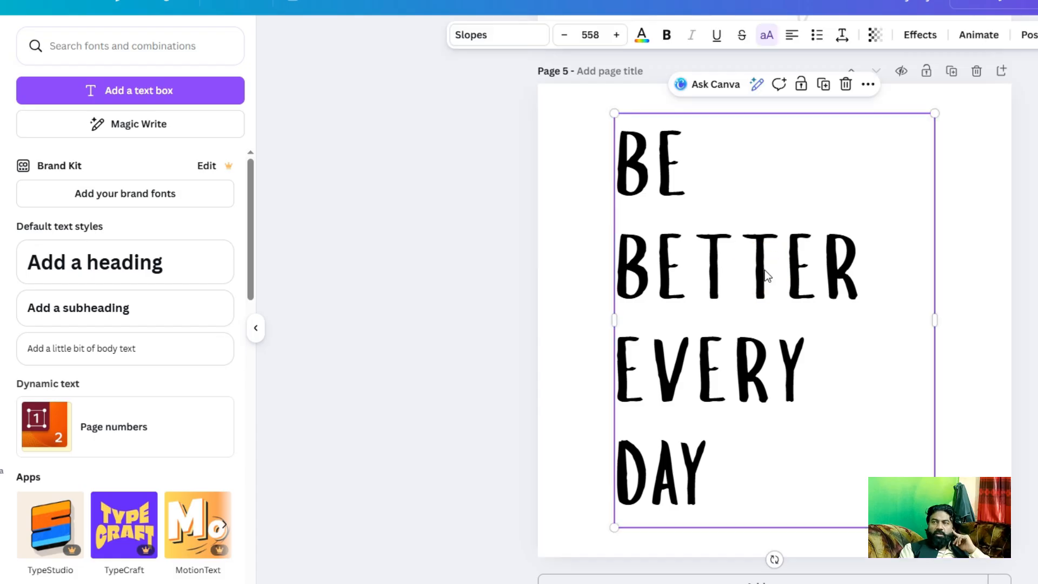
left_click(916, 37)
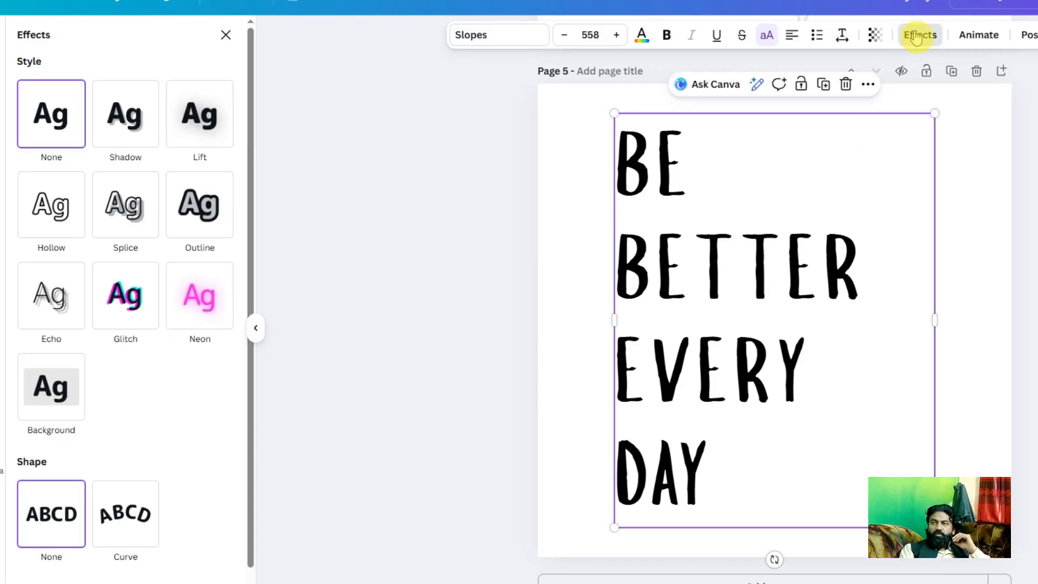
left_click(205, 298)
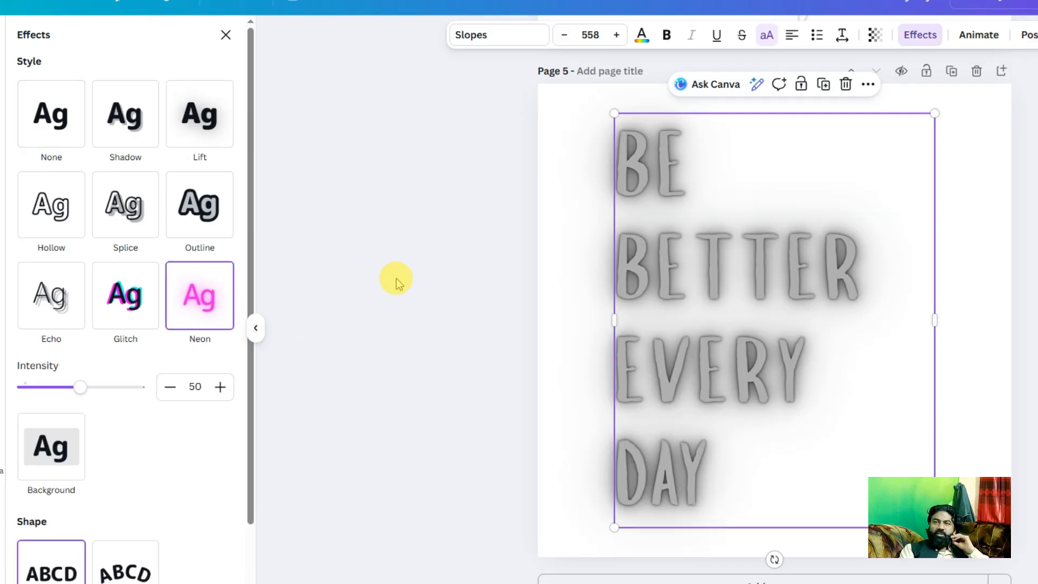
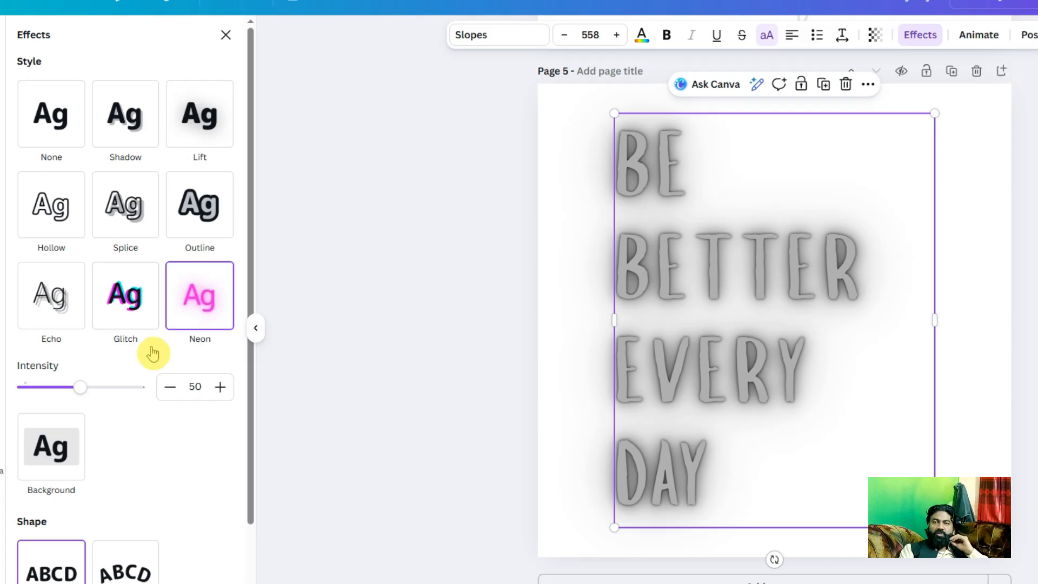
Duplicate the neon text three times, leaving the copies stacked with a slight diagonal offset.
left_click(826, 86)
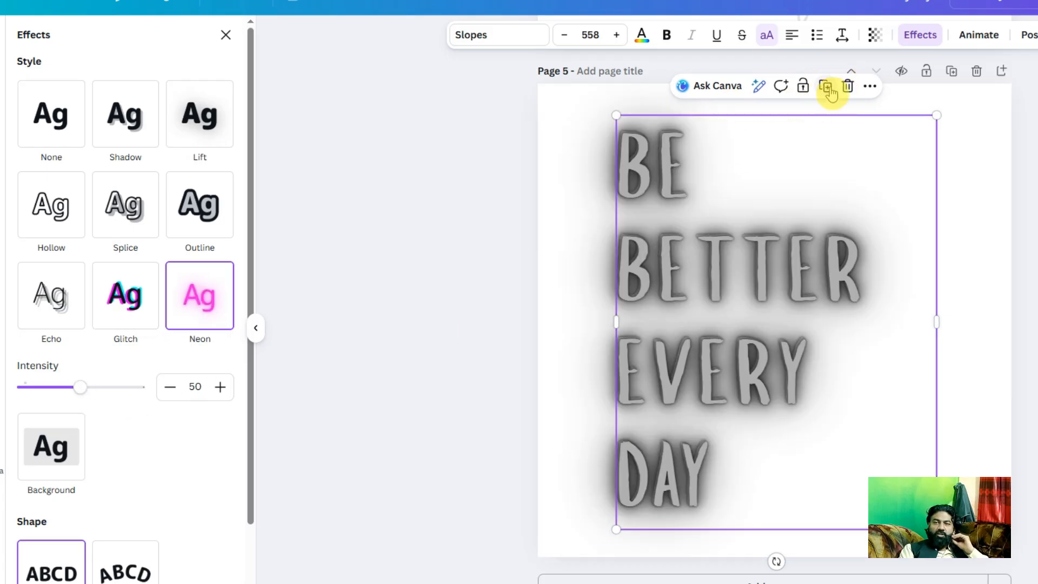
left_click(829, 91)
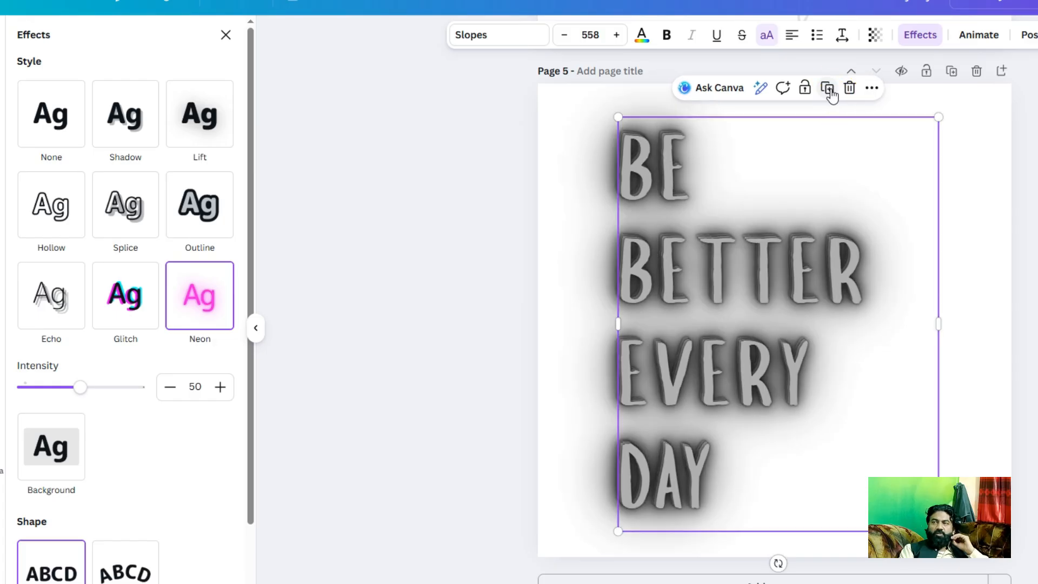
left_click(830, 90)
left_click(968, 180)
Remove the Neon effect from the topmost text copy on page 5.
left_click(676, 316)
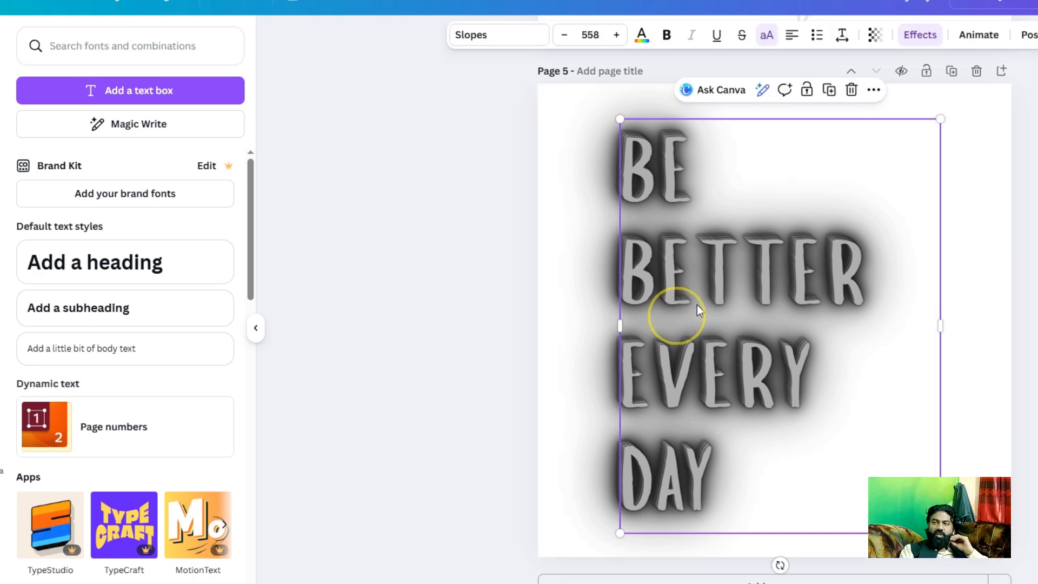
left_click(918, 36)
left_click(63, 120)
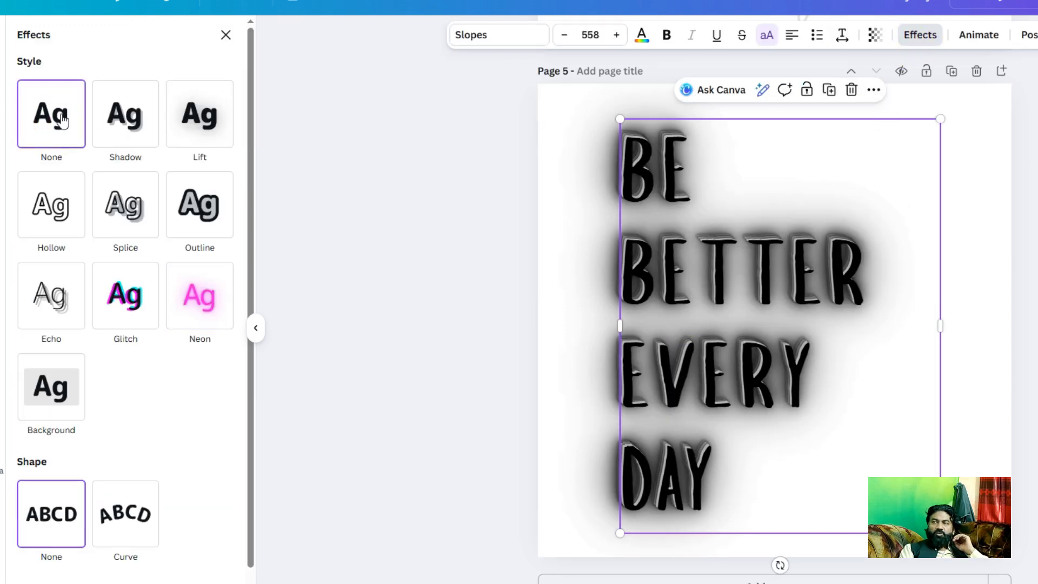
Try white, light gray and two greens as the top text copy's color and set it to teal blue.
left_click(642, 35)
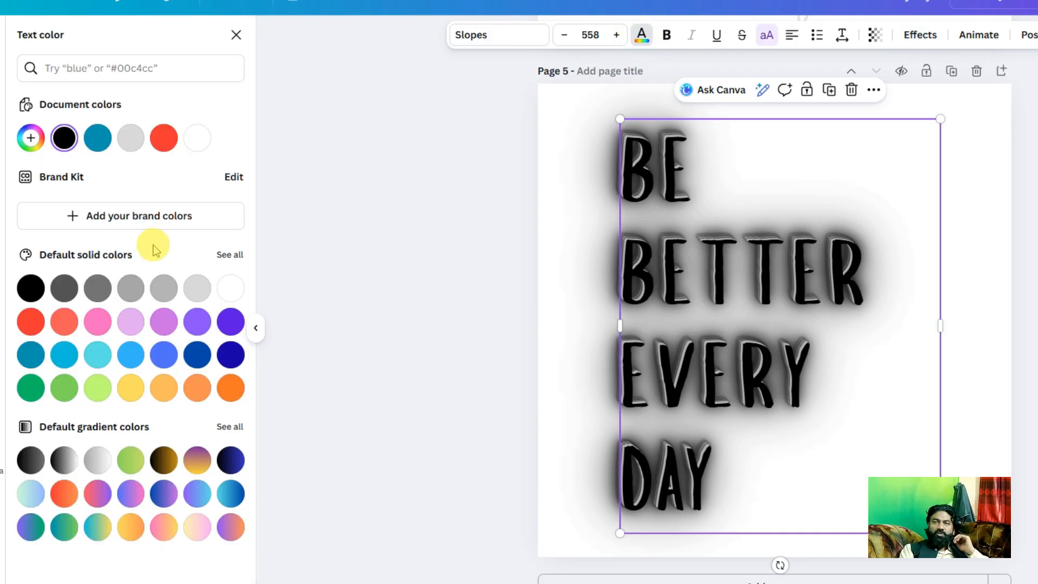
left_click(204, 137)
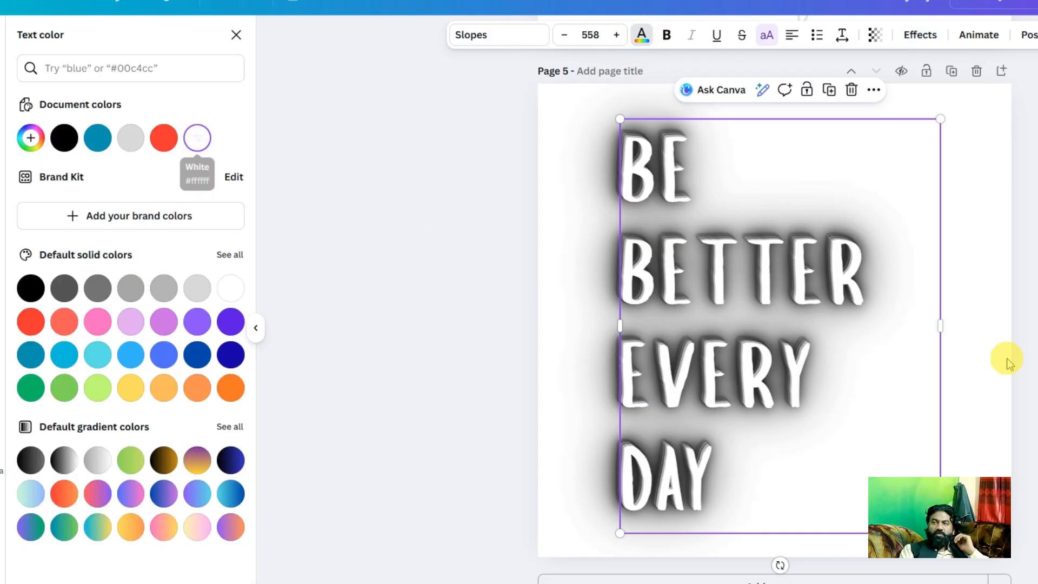
left_click(130, 139)
left_click(97, 142)
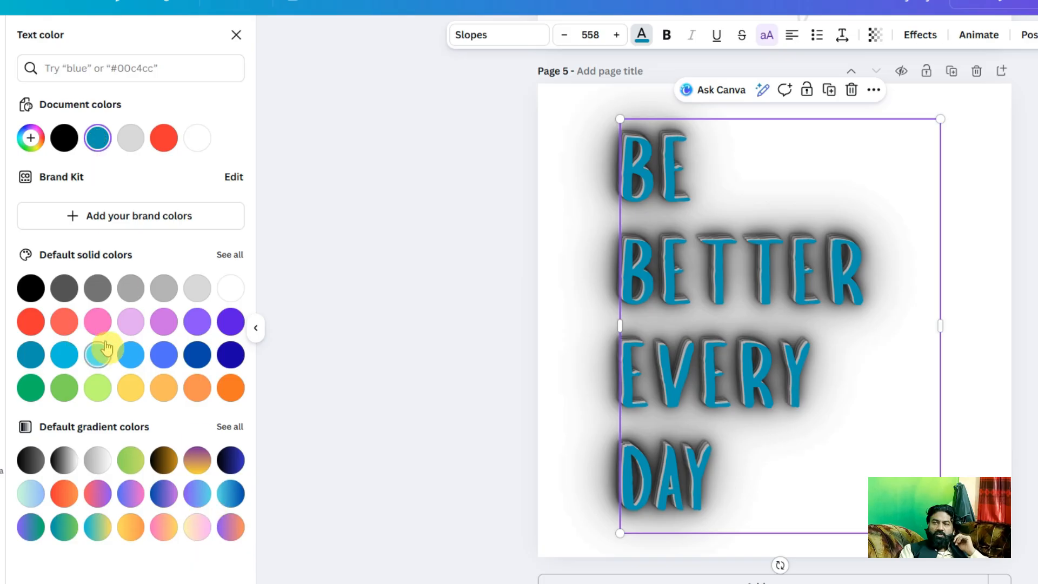
left_click(96, 393)
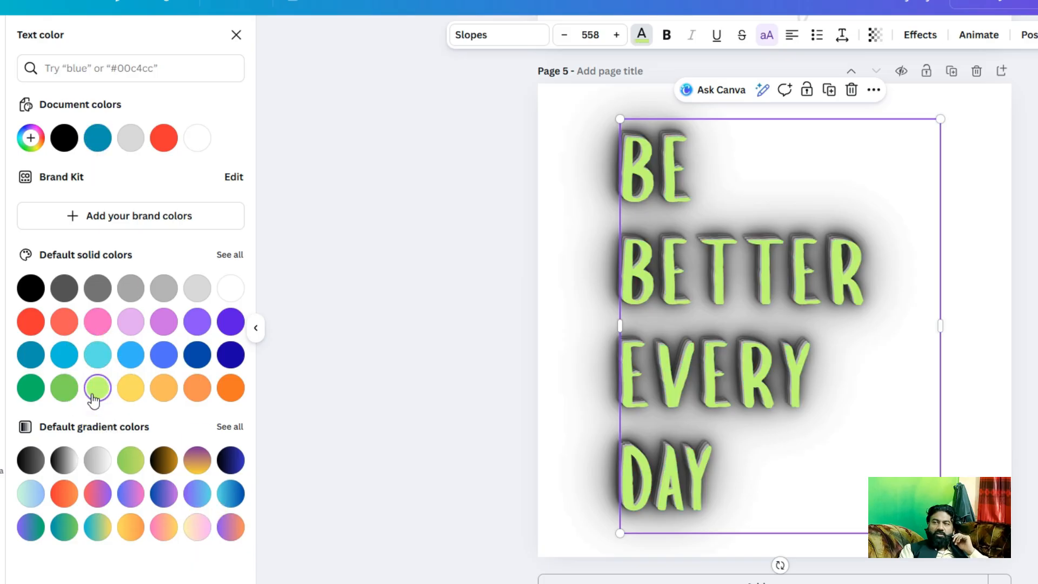
left_click(64, 391)
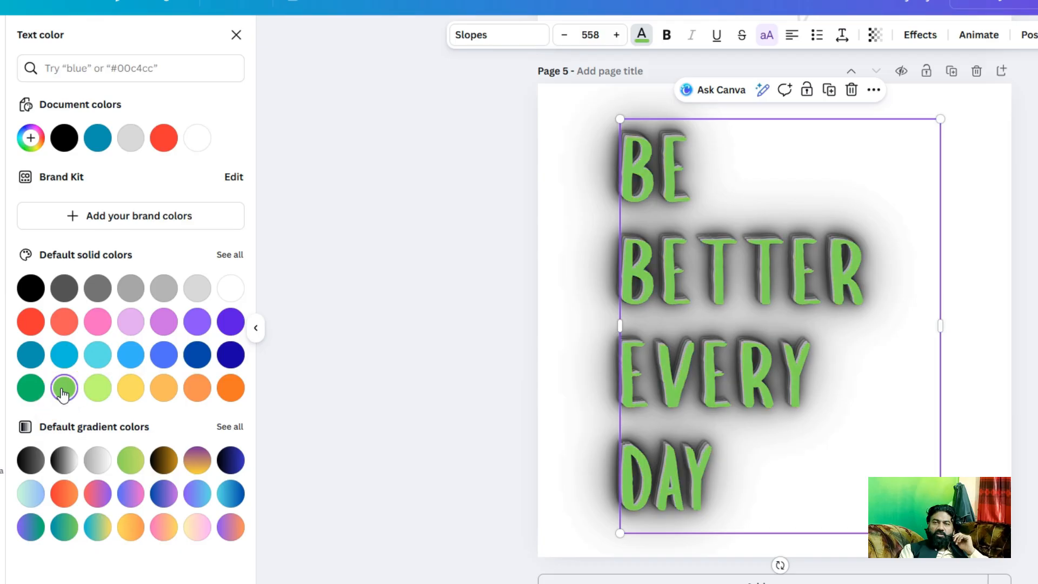
left_click(33, 359)
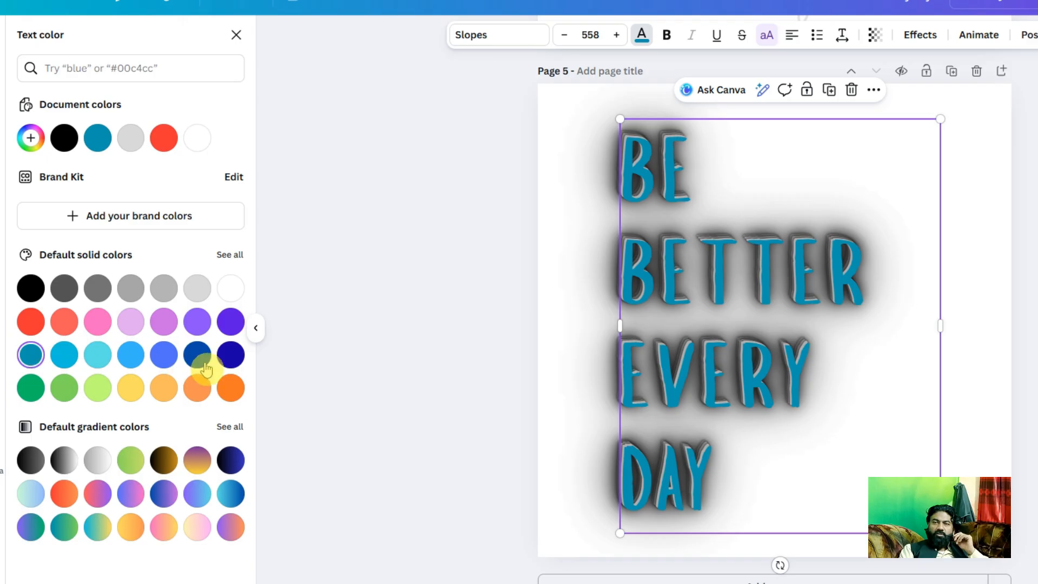
Try dark blue on the top text copy on page 5 and set its color to orange #ff751f.
left_click(231, 355)
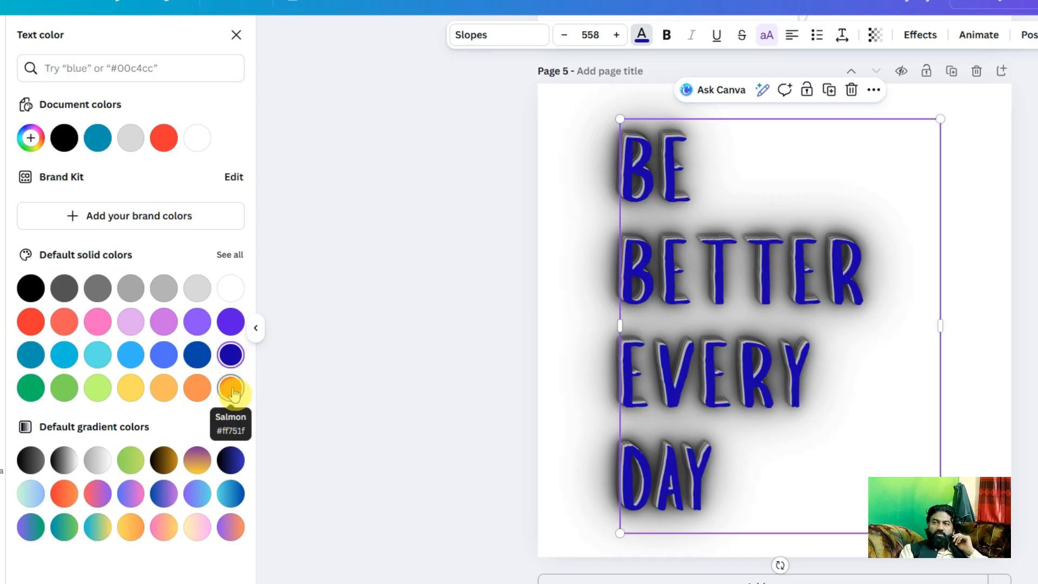
left_click(231, 390)
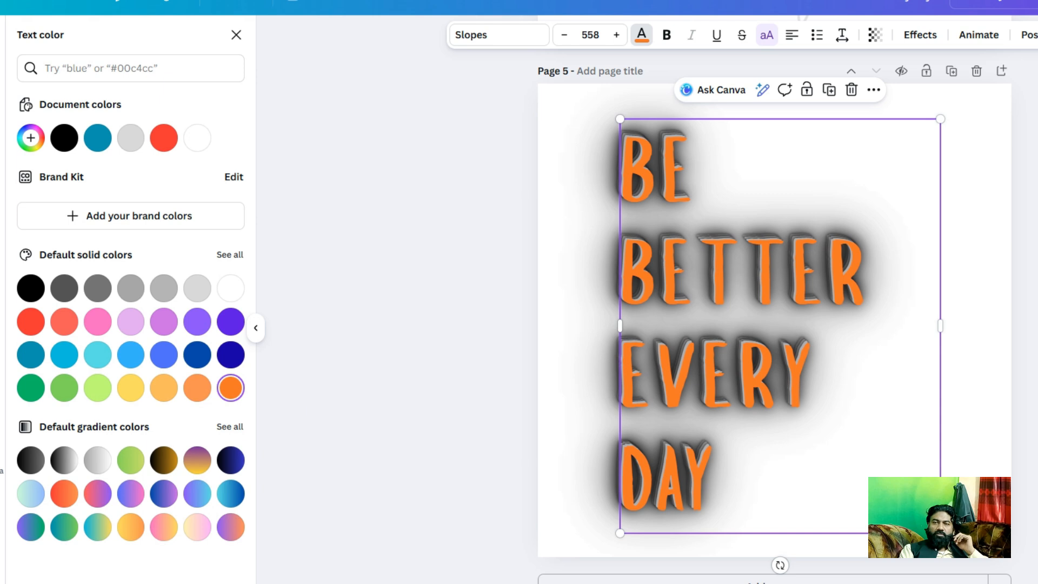
key("Escape")
key("Escape")
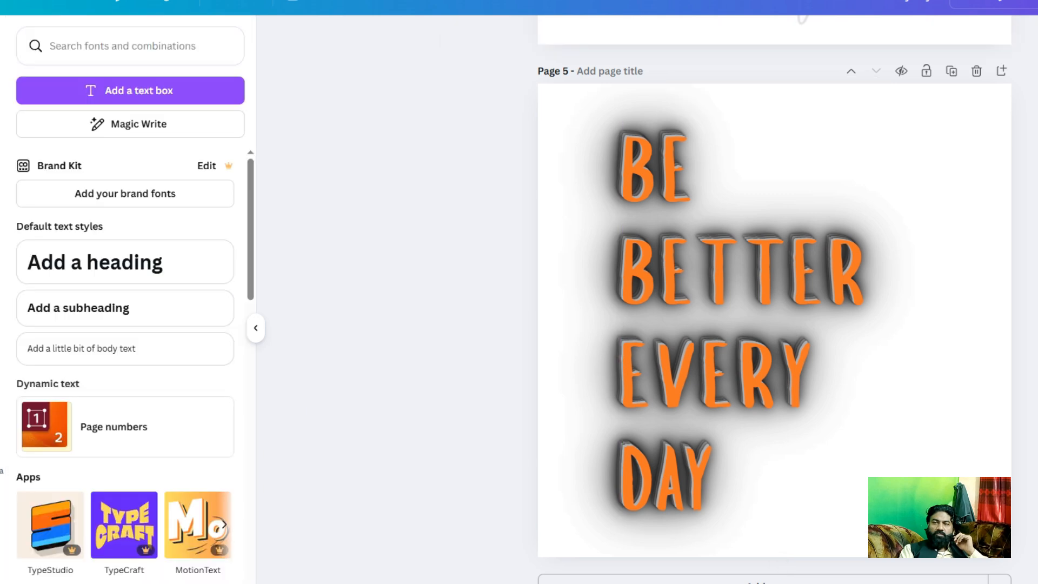
Group all stacked text copies on page 5 and move the group closer to the page's left edge.
left_click_drag(1035, 176, 707, 359)
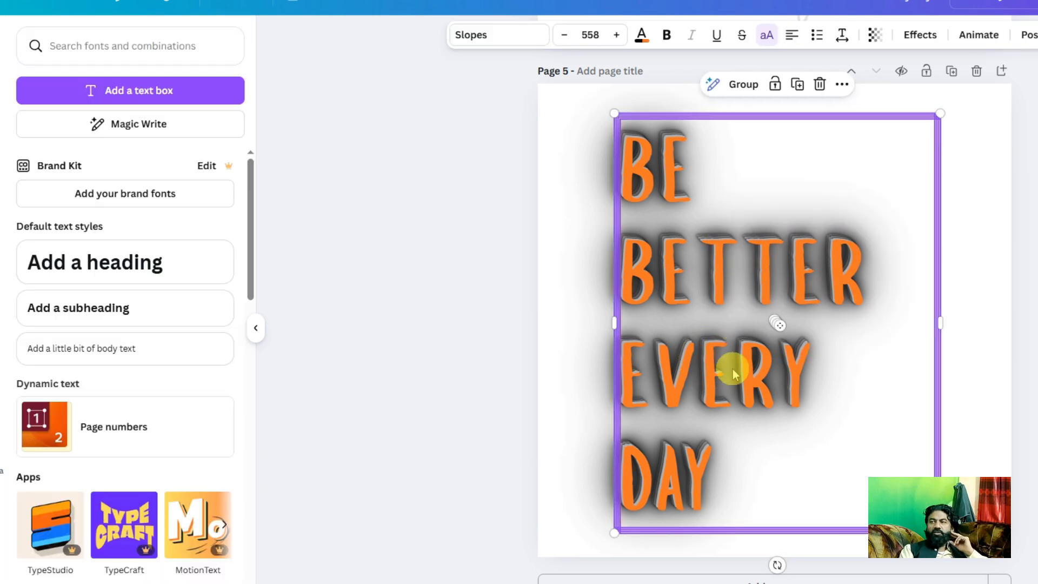
left_click(744, 84)
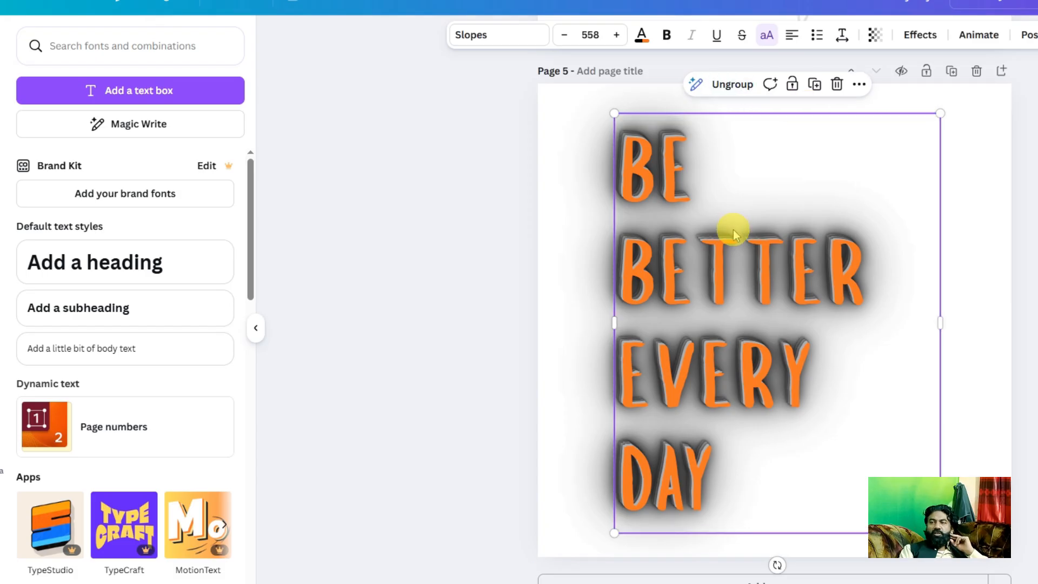
left_click(974, 219)
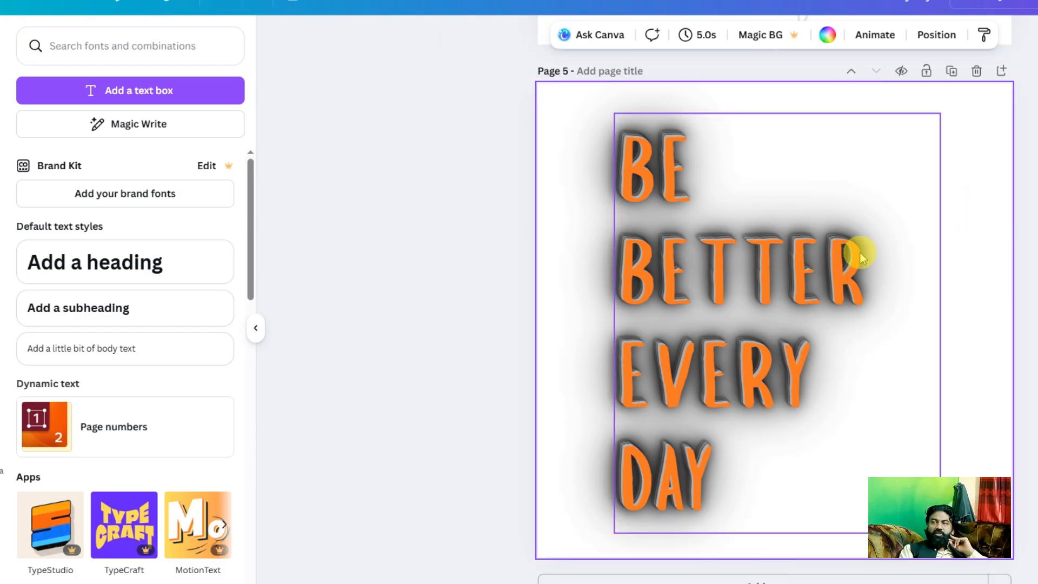
left_click_drag(786, 263, 750, 253)
left_click(958, 242)
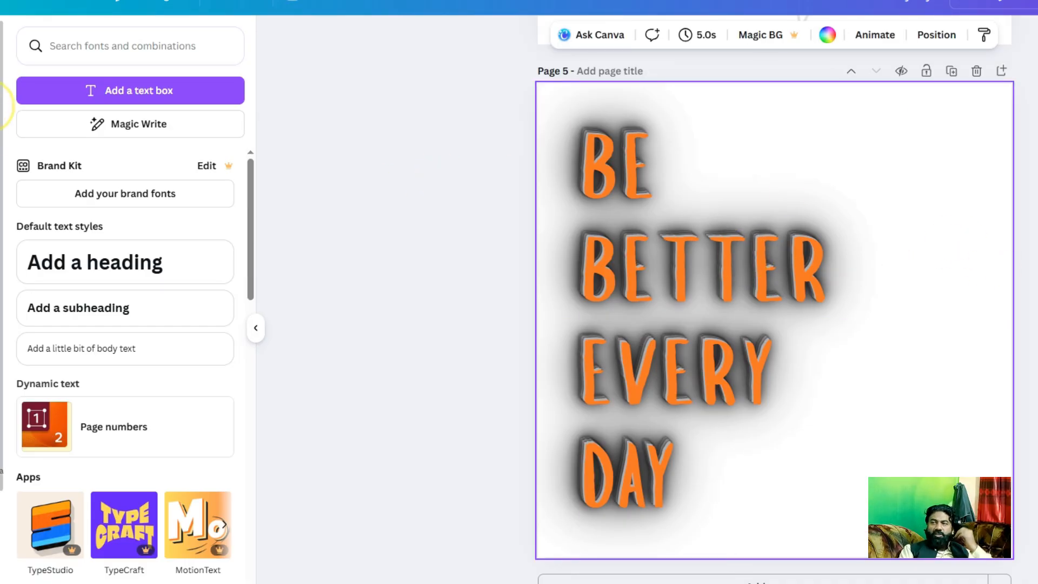
Add a rectangle shape to page 5 and set its corner rounding to 0.
left_click(2, 109)
left_click(59, 258)
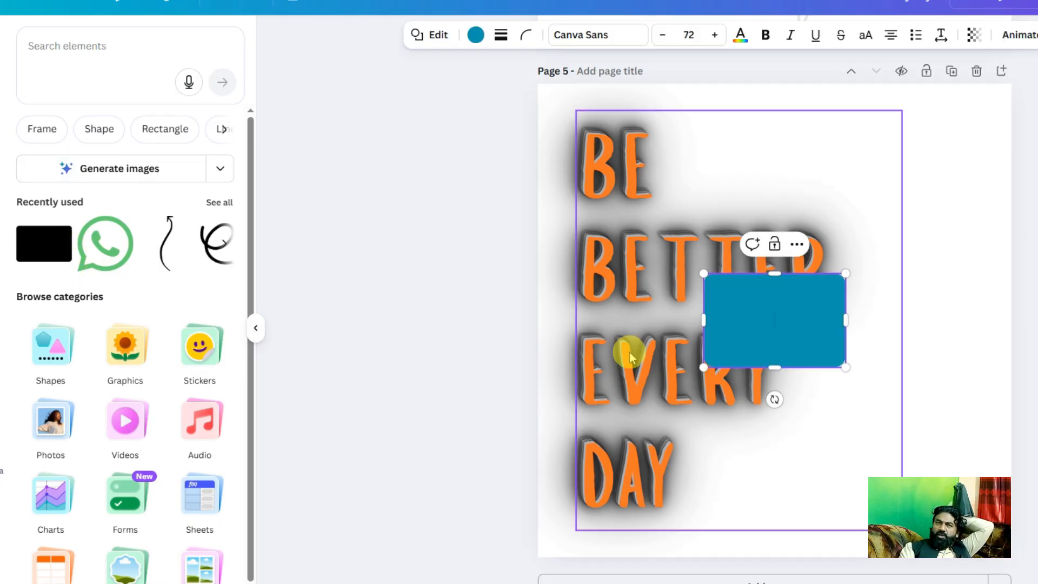
left_click(958, 322)
left_click(741, 328)
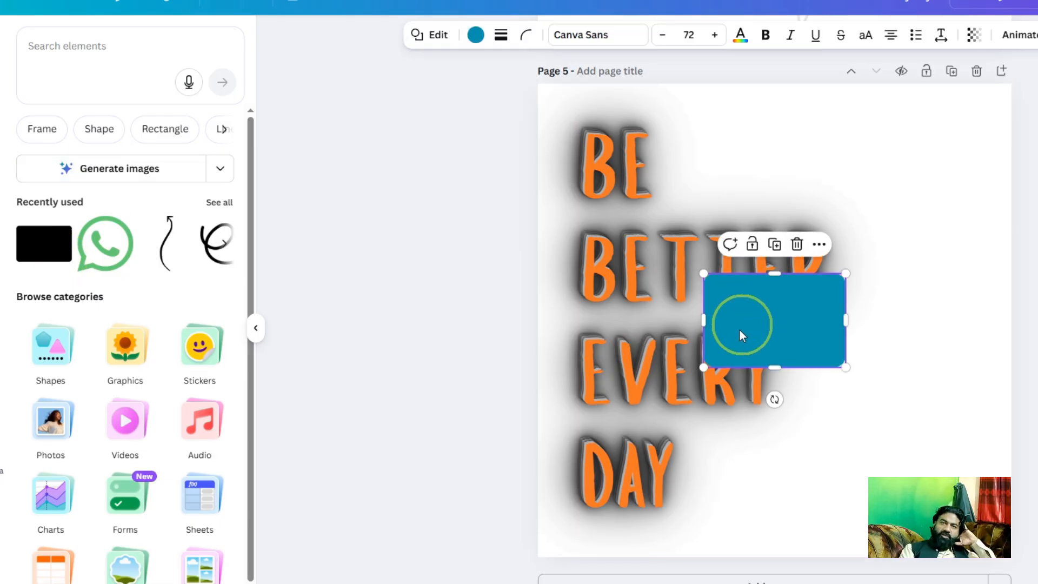
left_click(528, 41)
left_click_drag(551, 96, 400, 98)
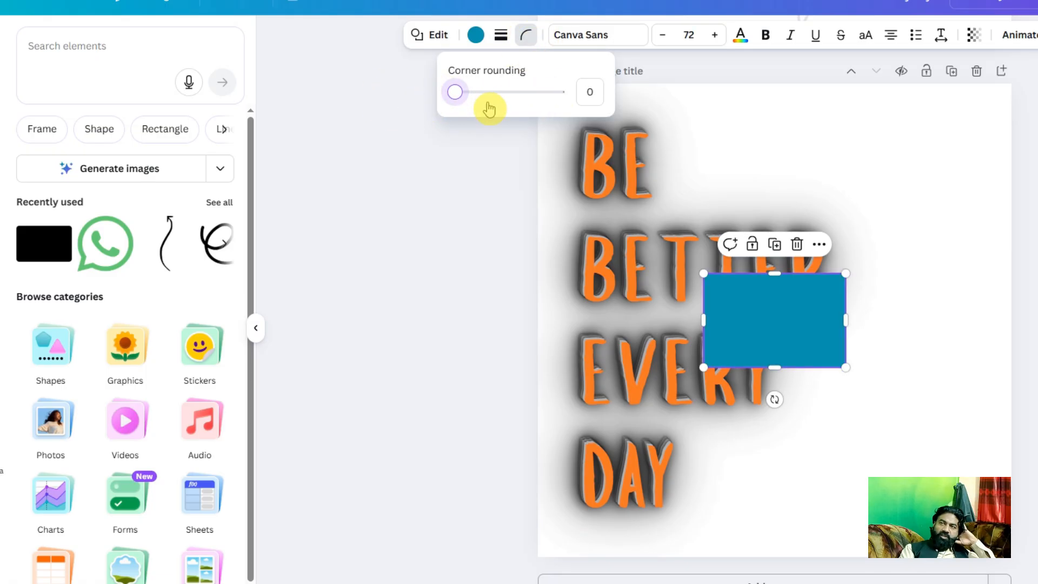
Give the rectangle a solid black outline with stroke weight 19 and no fill.
left_click(500, 38)
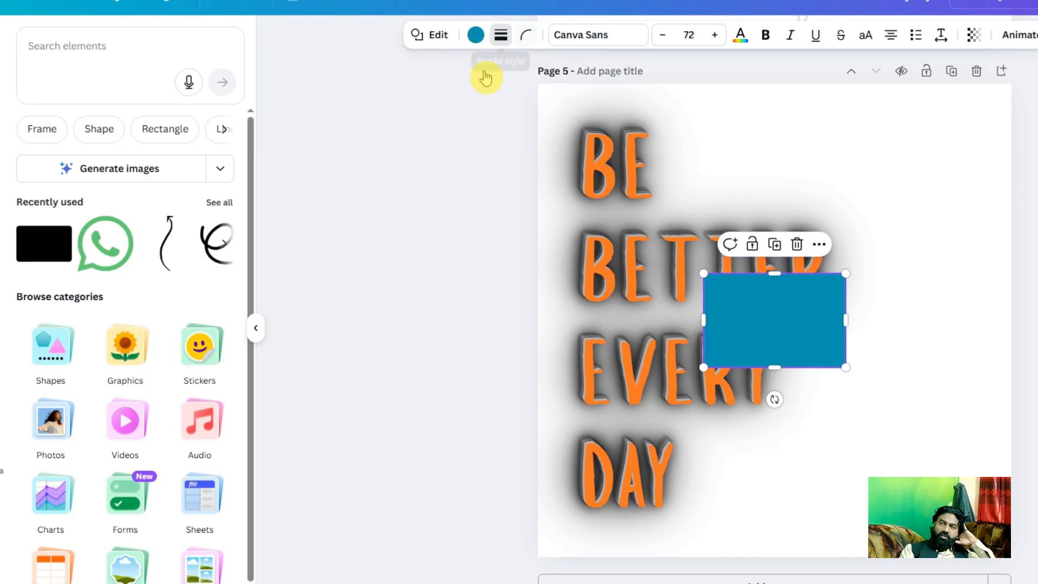
left_click(462, 80)
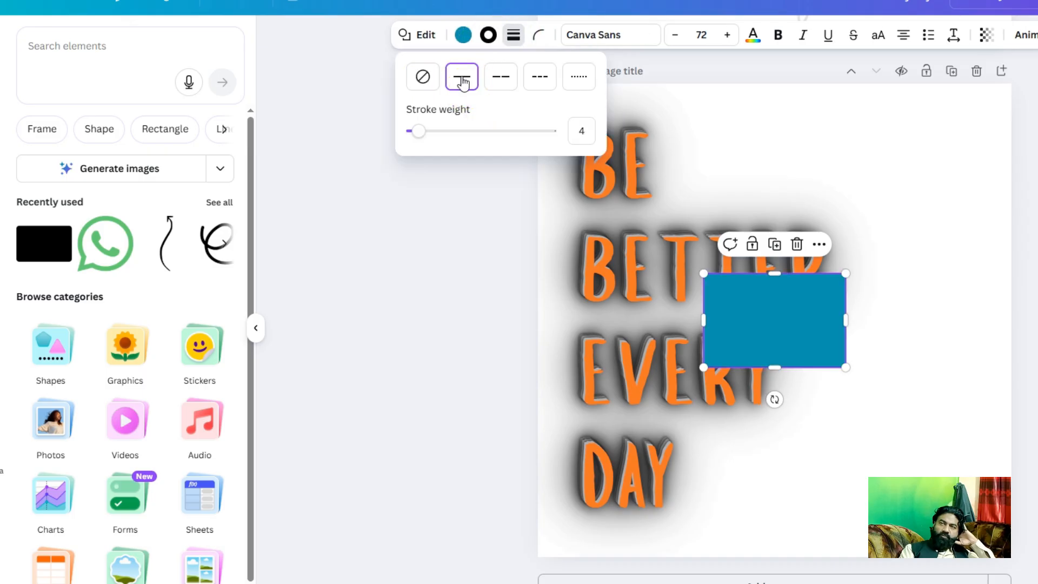
left_click(462, 35)
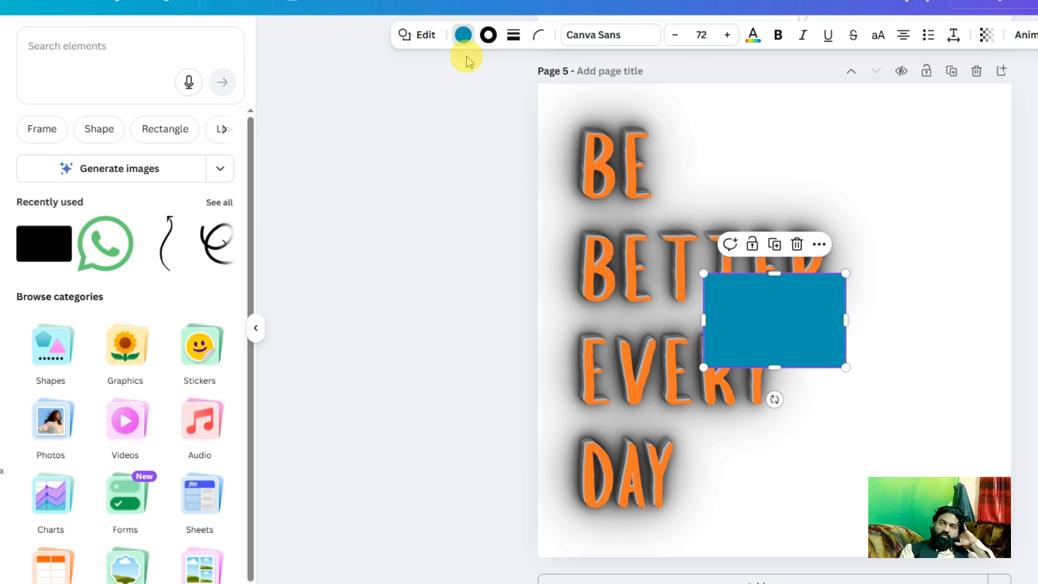
left_click(64, 138)
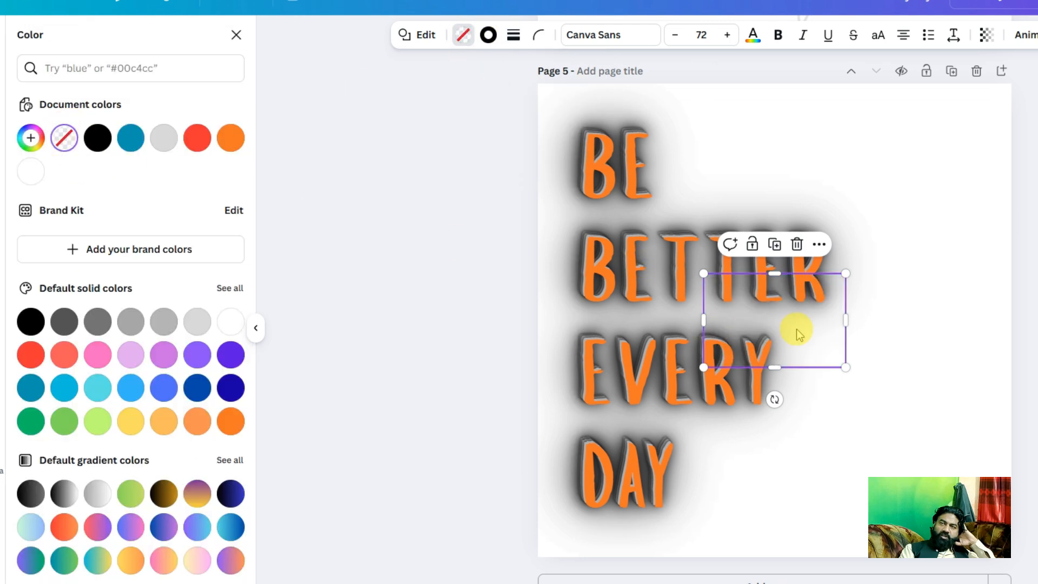
left_click(513, 34)
left_click_drag(433, 135, 452, 139)
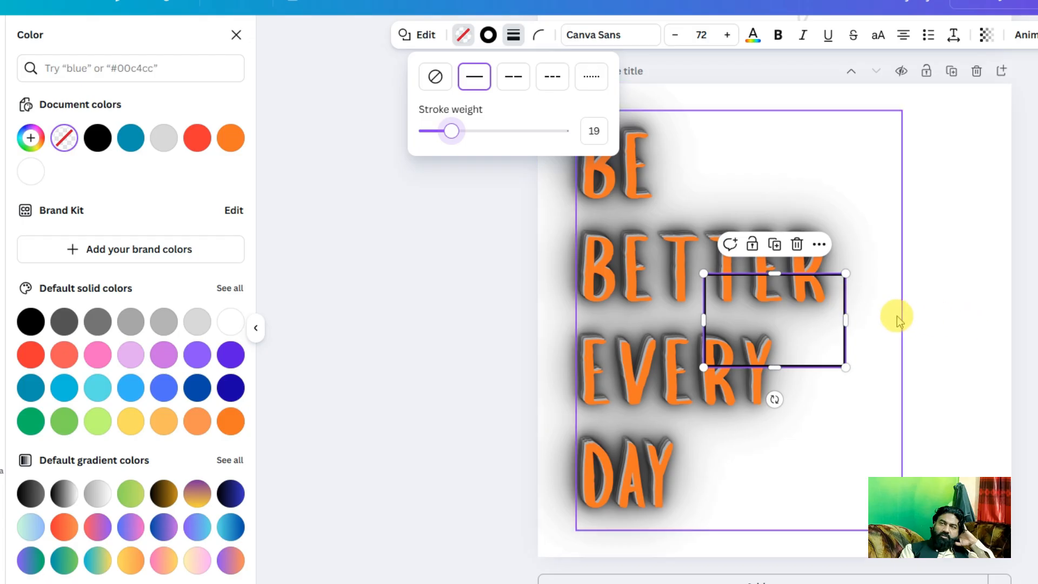
Move and stretch the outlined rectangle into a large frame around the quote, just inside the page edges.
left_click(784, 323)
left_click(784, 323)
left_click_drag(784, 323, 641, 162)
left_click_drag(638, 203, 676, 523)
left_click_drag(702, 320, 996, 350)
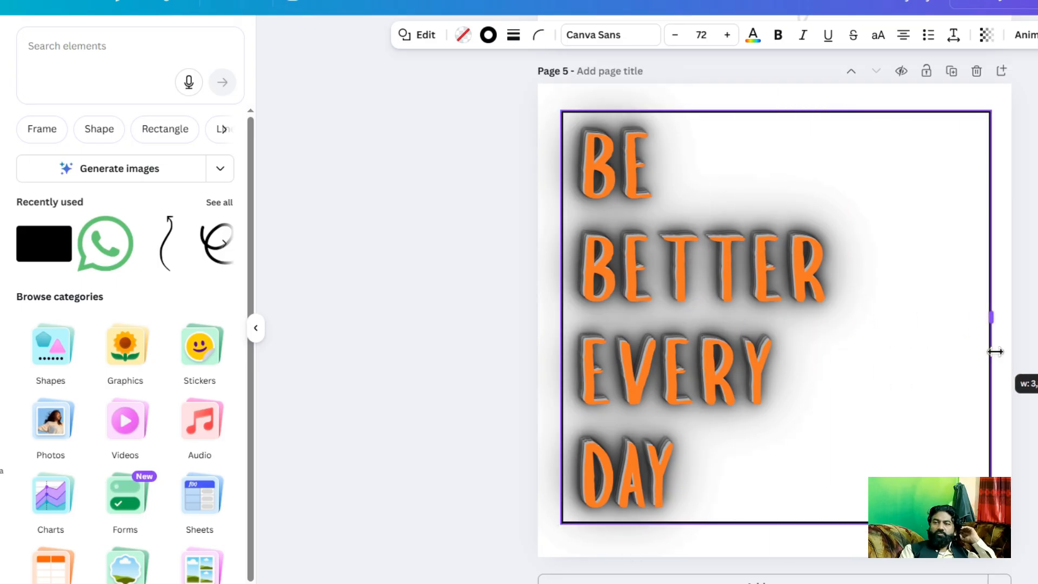
key("Escape")
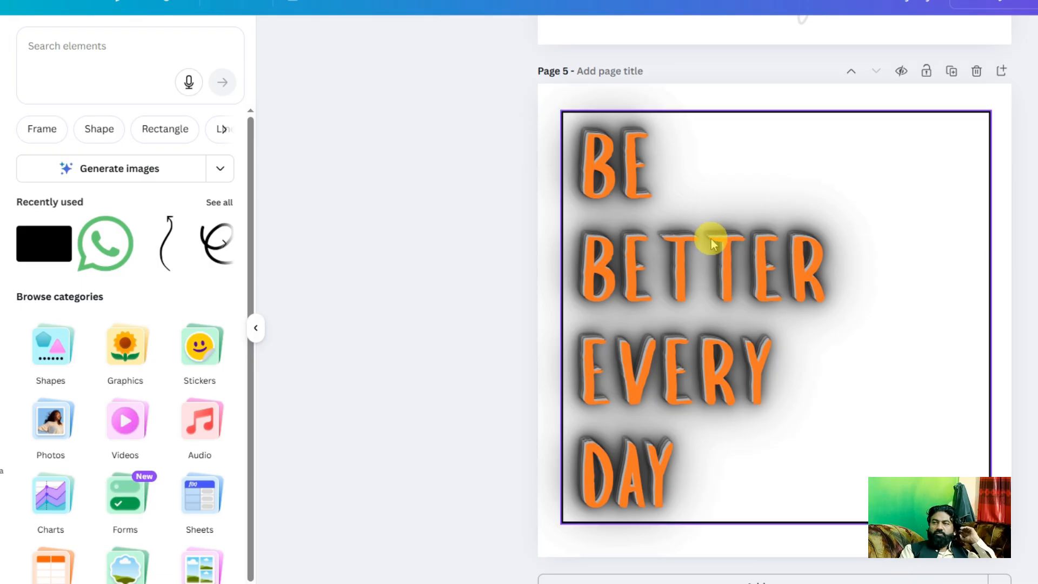
Send the rectangular frame to the back, behind the grouped text.
right_click(939, 156)
mouse_move(982, 367)
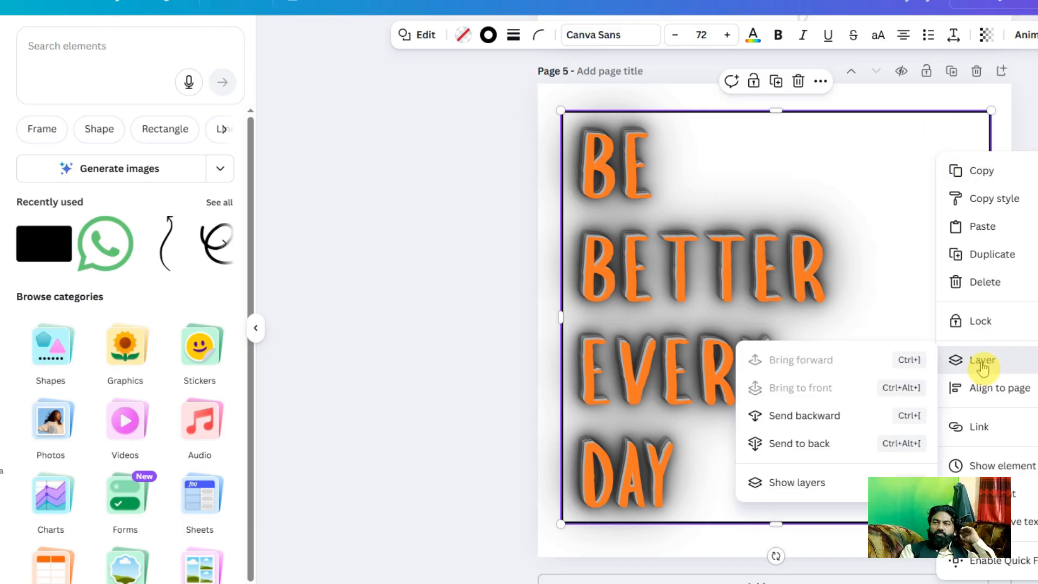
left_click(866, 448)
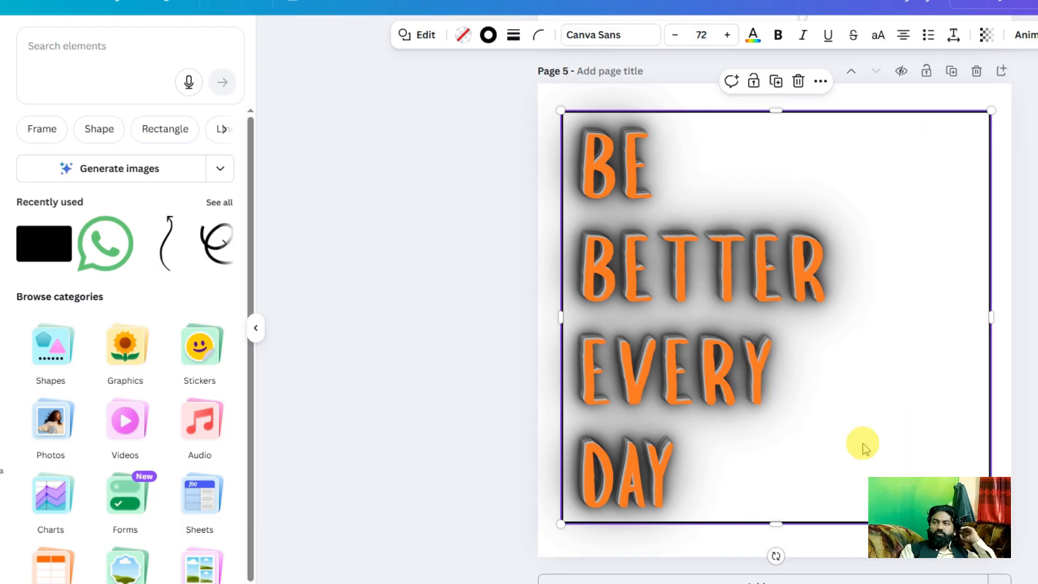
key("Escape")
Scale the grouped quote down to font size 496 and position it inside the frame.
left_click_drag(674, 209, 730, 201)
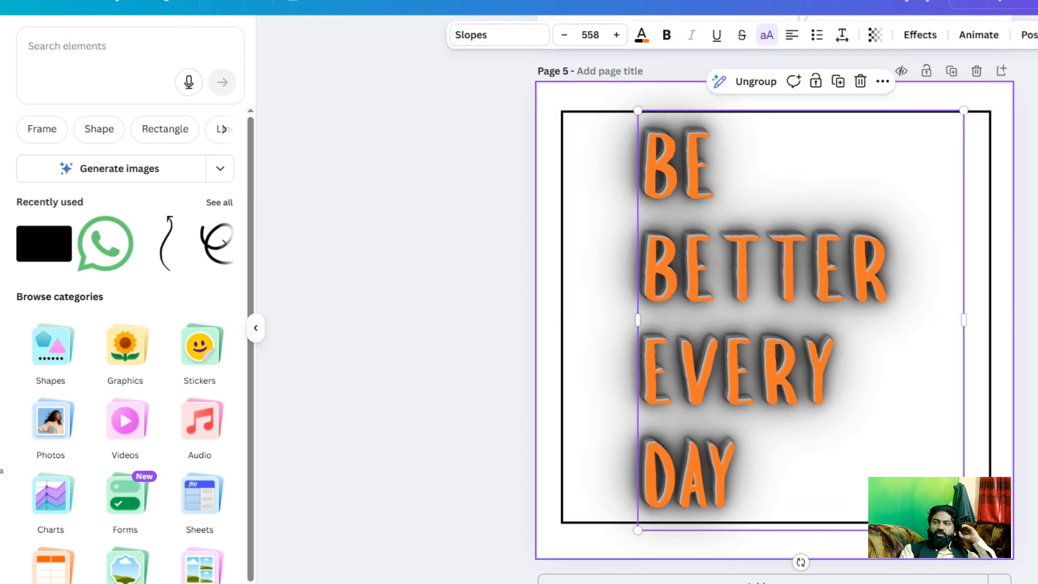
left_click_drag(963, 529, 927, 479)
left_click_drag(827, 313, 806, 333)
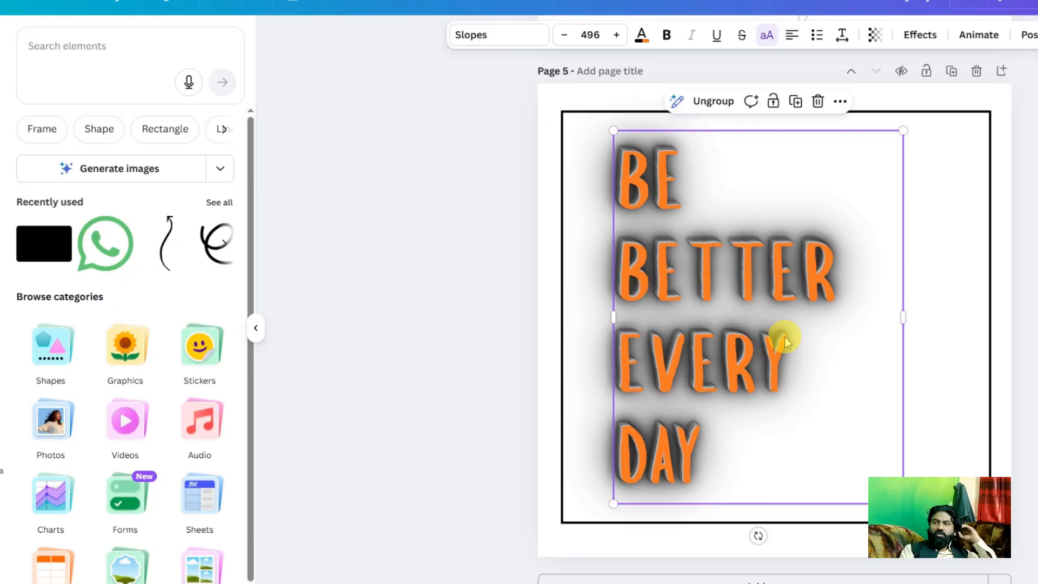
Try right-aligning the grouped quote and shifting it toward the frame's right side.
left_click(792, 38)
left_click(793, 38)
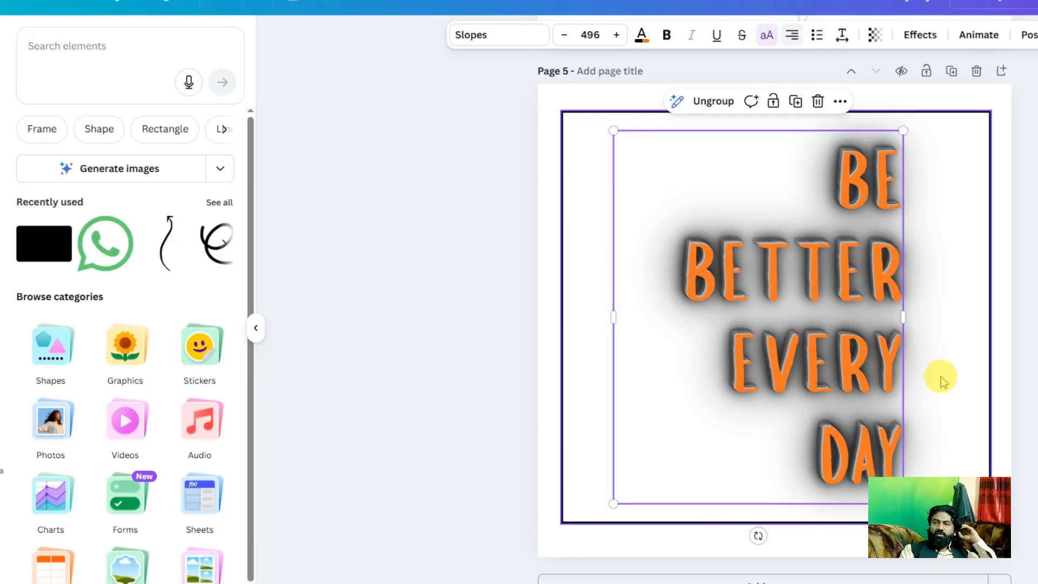
left_click_drag(858, 339, 891, 345)
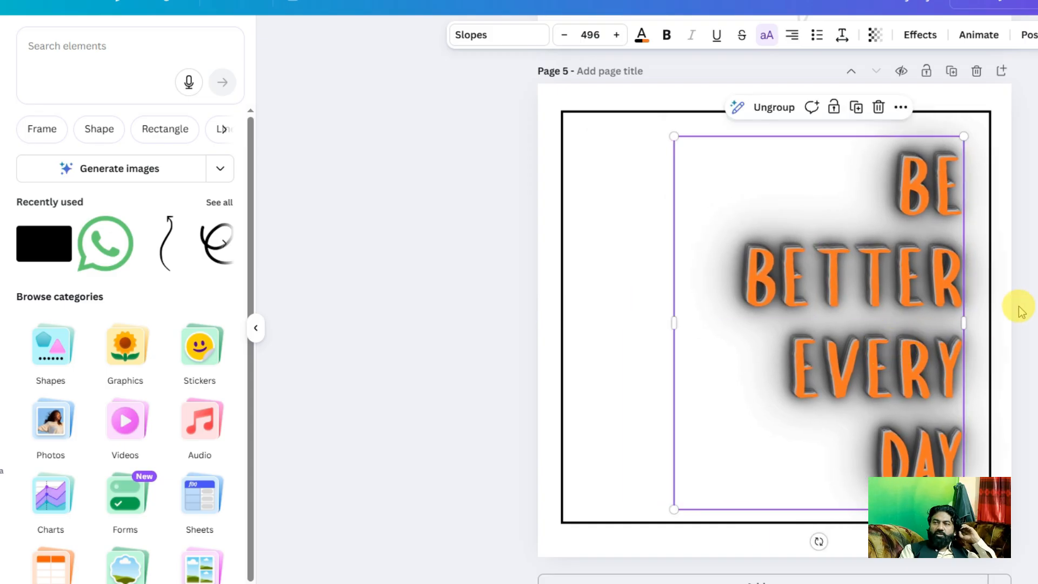
key("Escape")
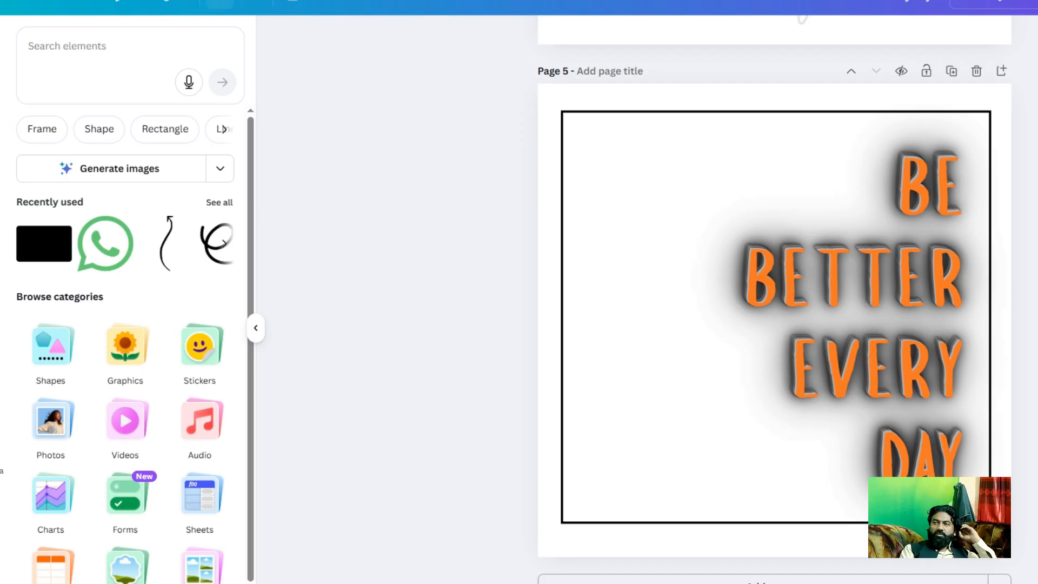
Undo the last move and the right alignment of the grouped quote.
key("ctrl+z")
key("ctrl+z")
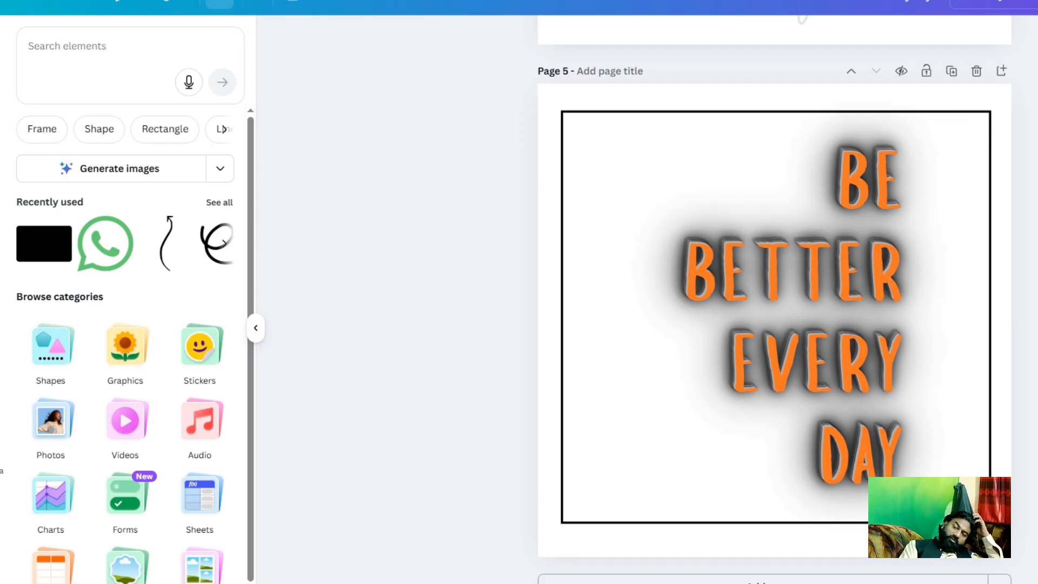
key("ctrl+z")
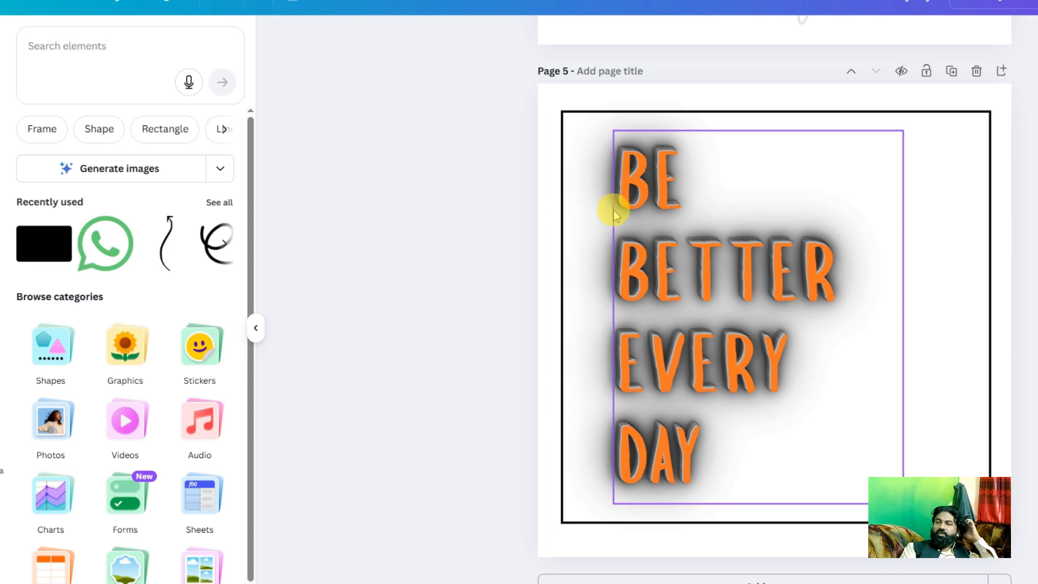
Nudge the grouped quote slightly down and to the left inside the frame, and lock page 5.
left_click_drag(675, 220, 673, 224)
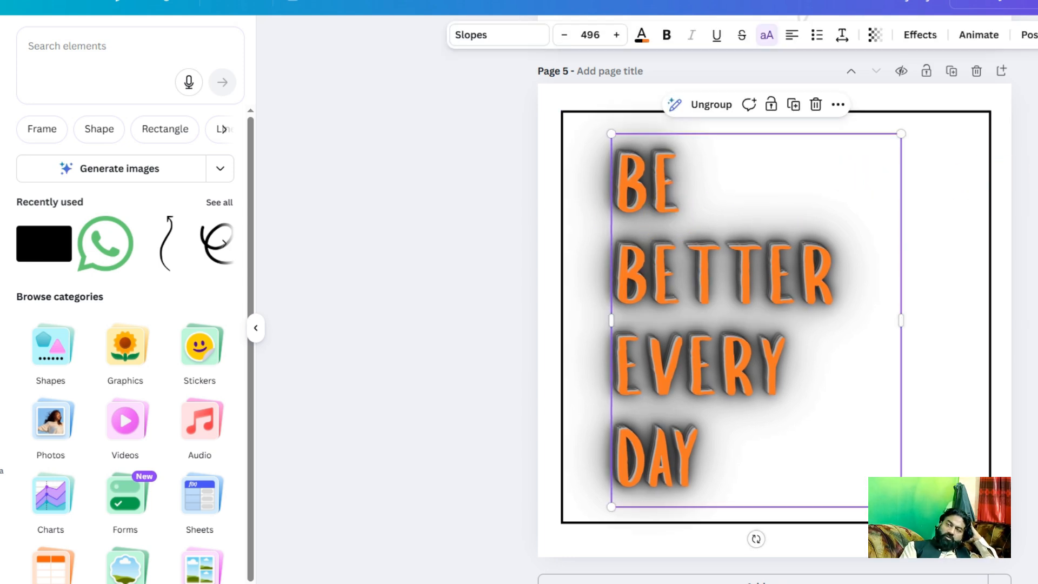
left_click(1033, 176)
left_click(927, 73)
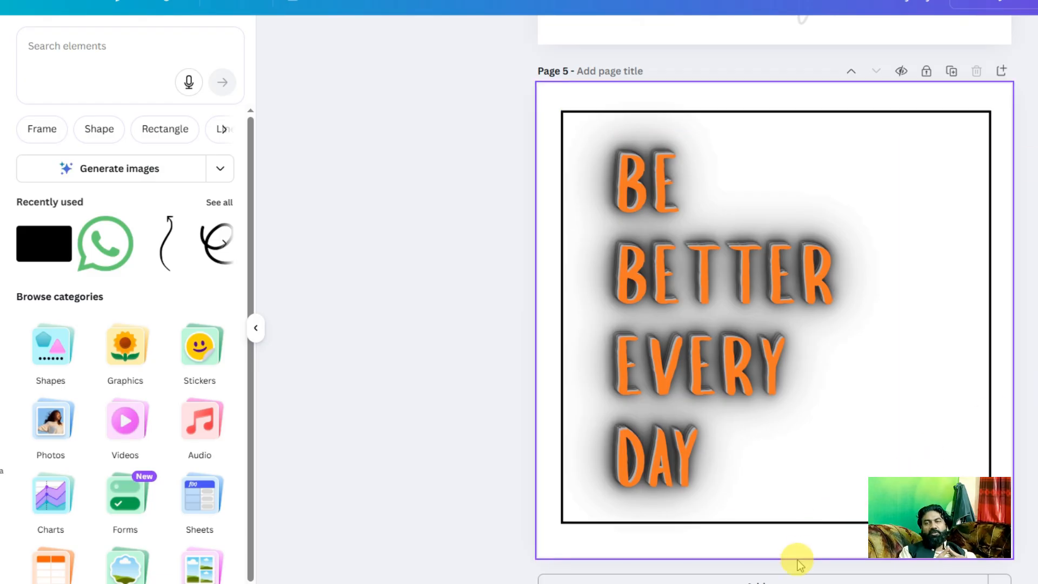
Add page 6 and place a heading on it with the text "Love".
left_click(786, 578)
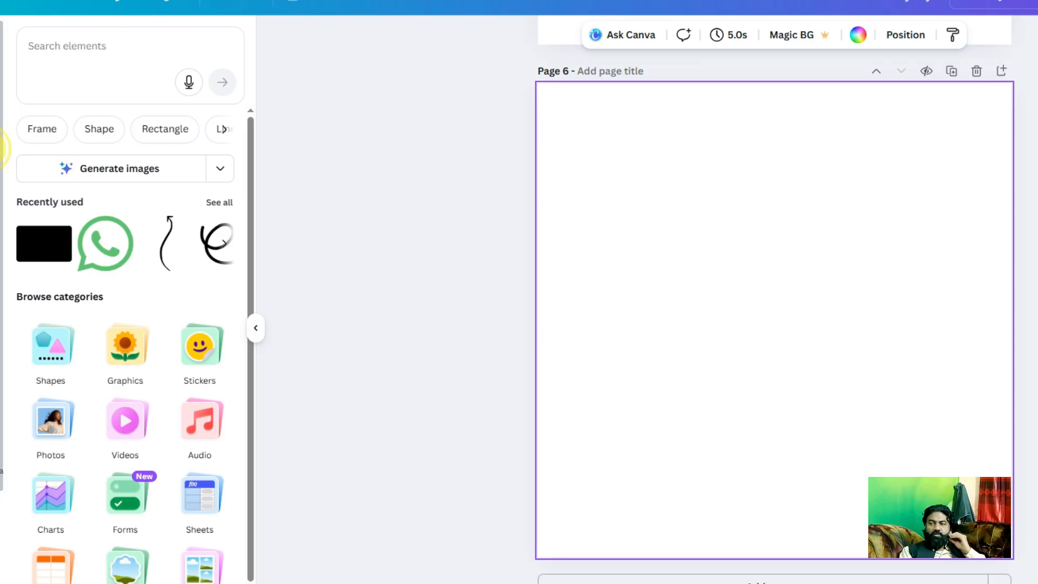
left_click(2, 147)
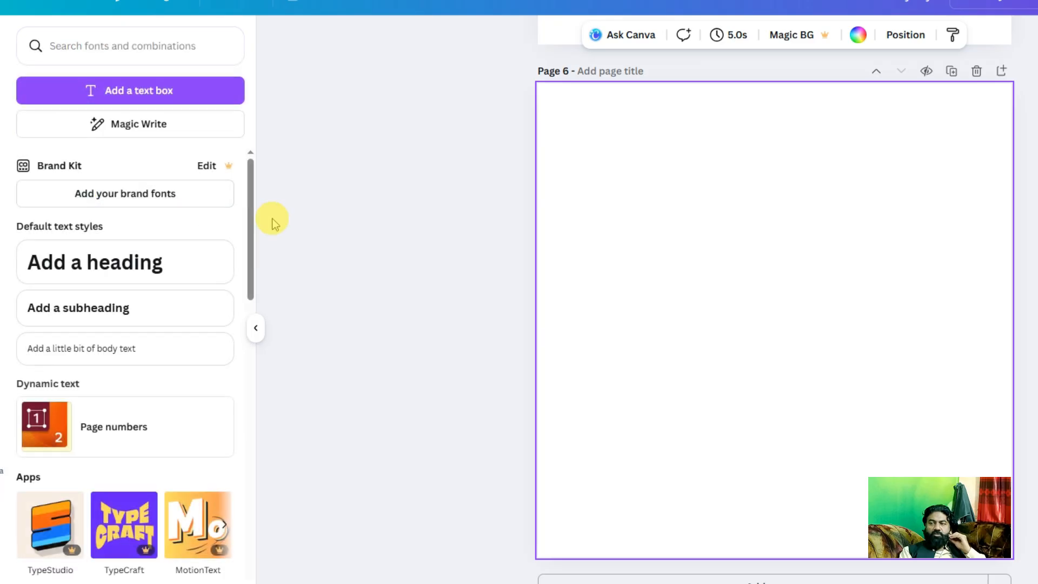
left_click(161, 264)
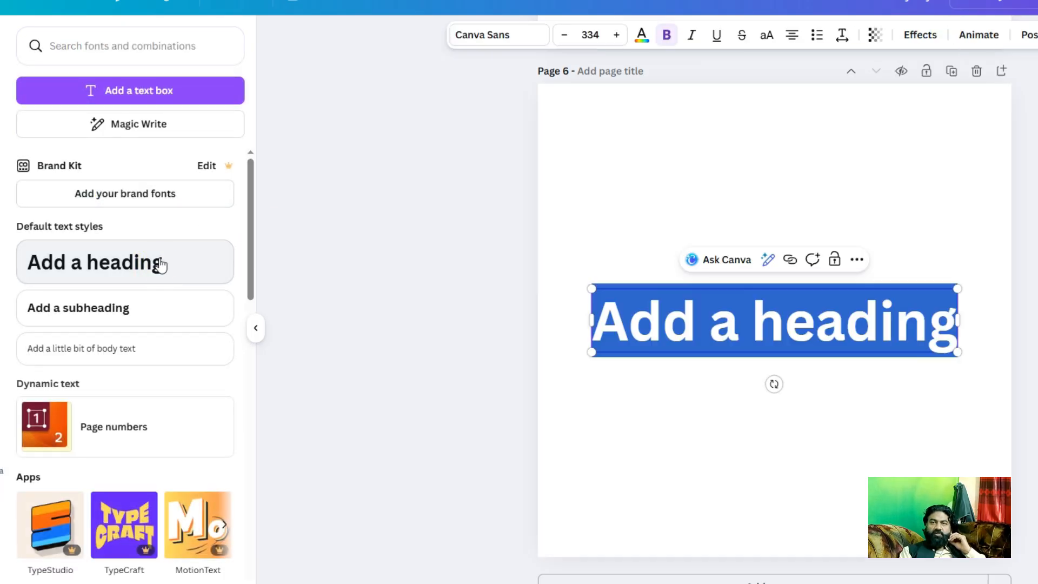
type("Love")
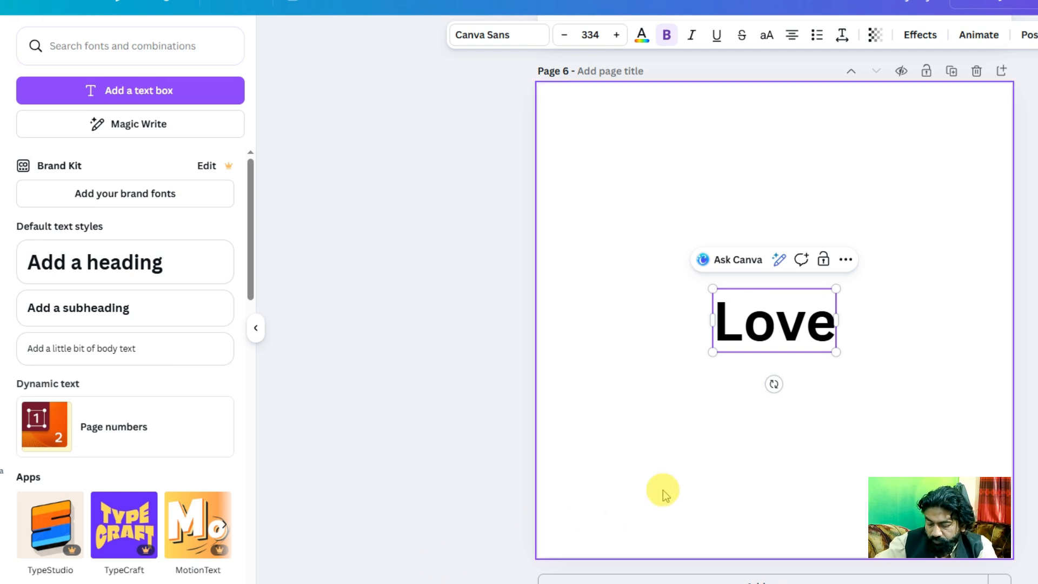
left_click(706, 449)
Duplicate the "Love" text below the original and change the copy's wording to "You".
left_click(755, 330)
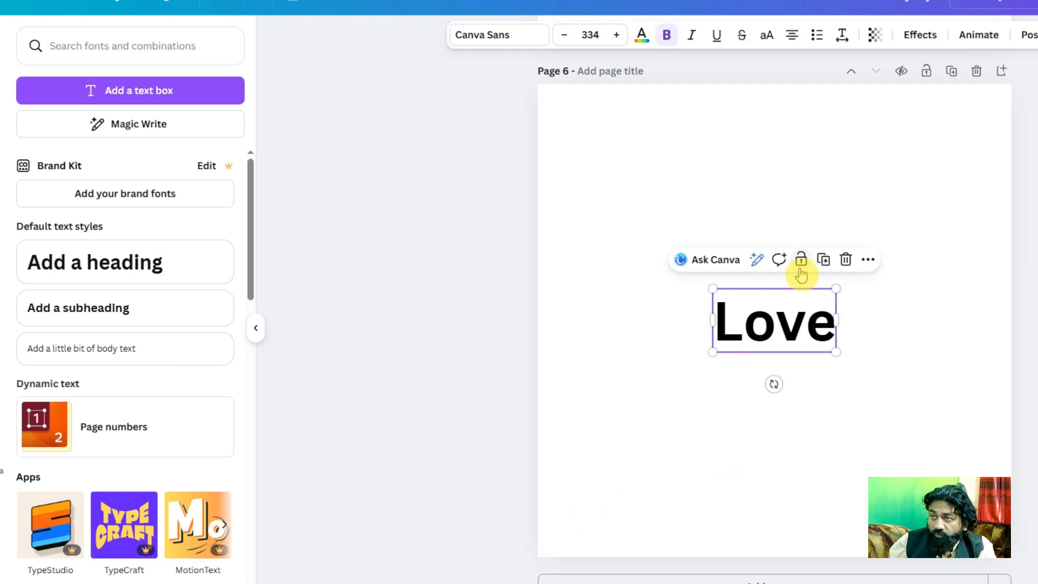
left_click_drag(778, 332, 788, 463)
double_click(789, 465)
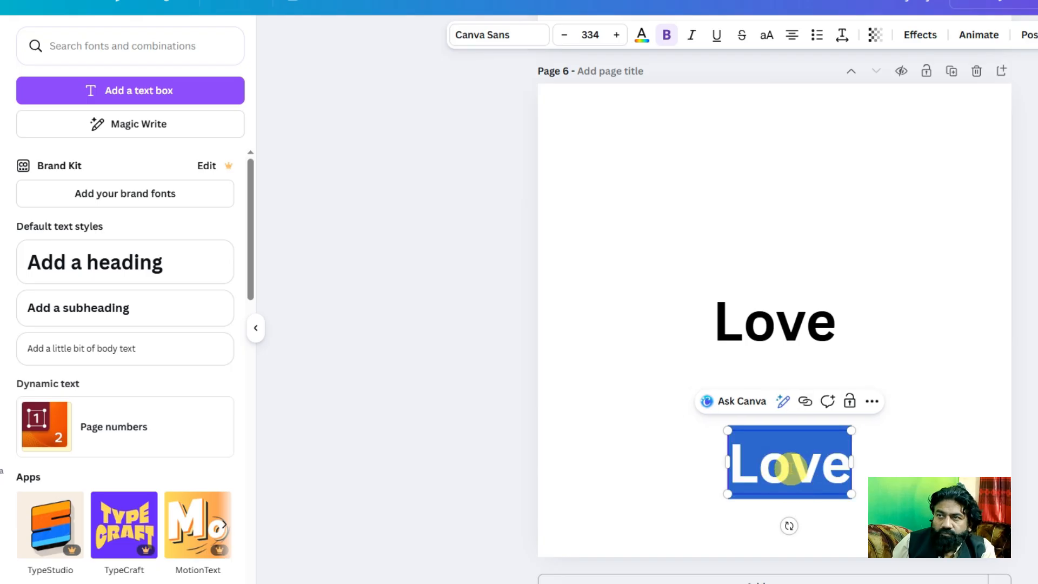
type("Yoou")
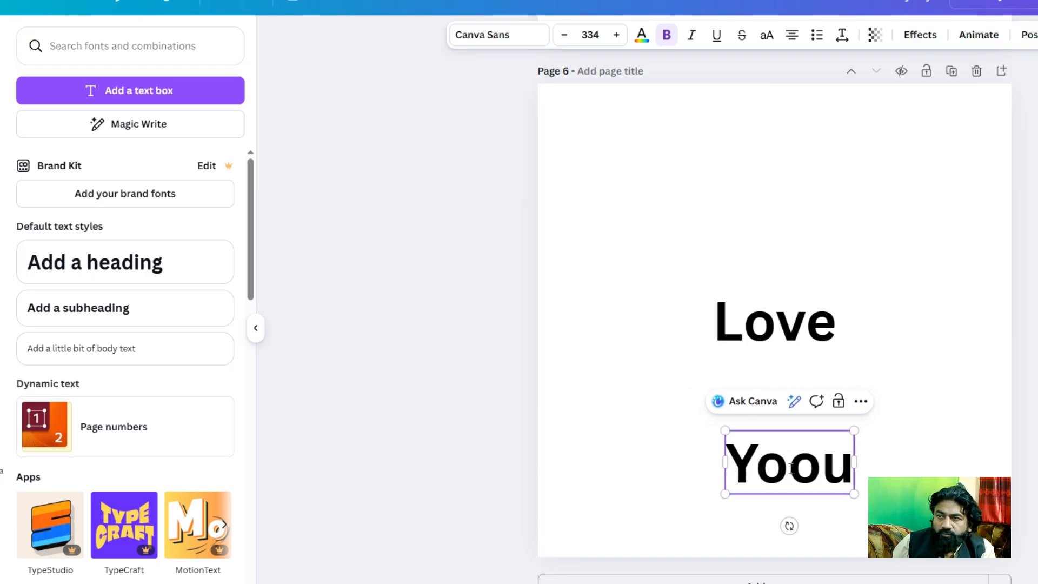
key("BackSpace")
key("BackSpace")
type("u")
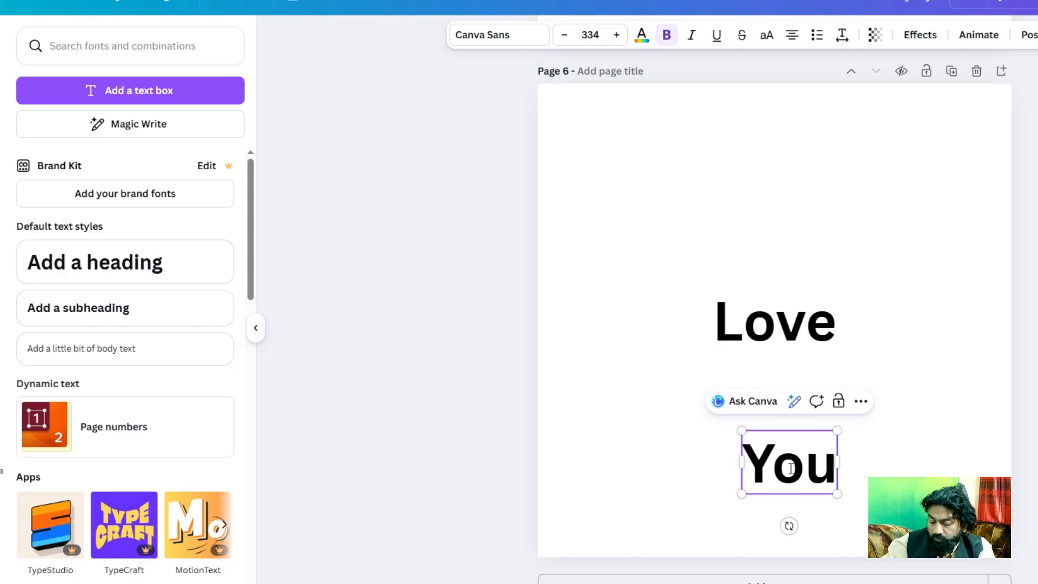
left_click(928, 479)
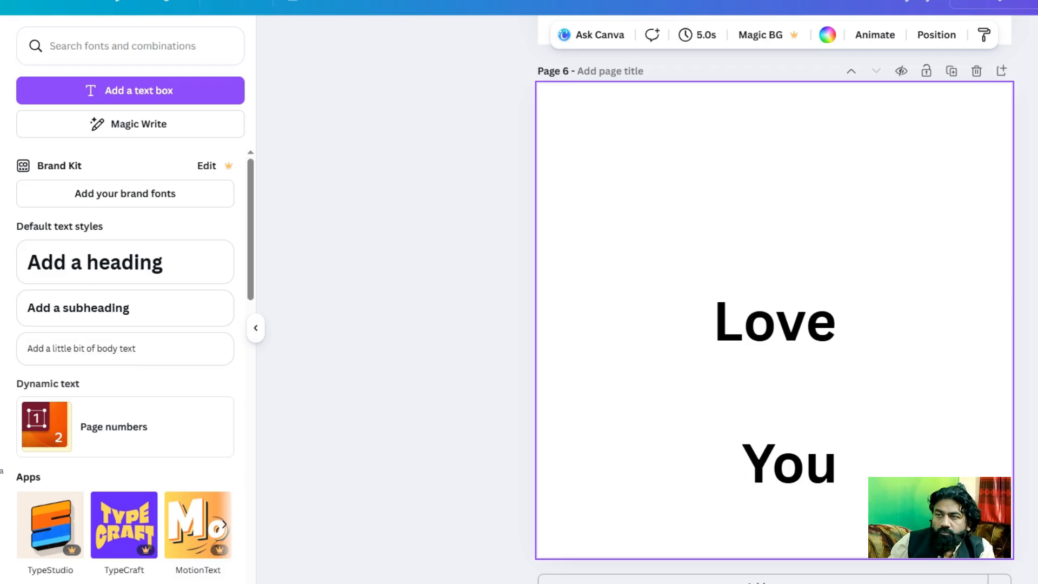
Move "You" to the lower part of the page and enlarge "Love" to font size 706.
left_click(789, 465)
left_click_drag(789, 465, 774, 371)
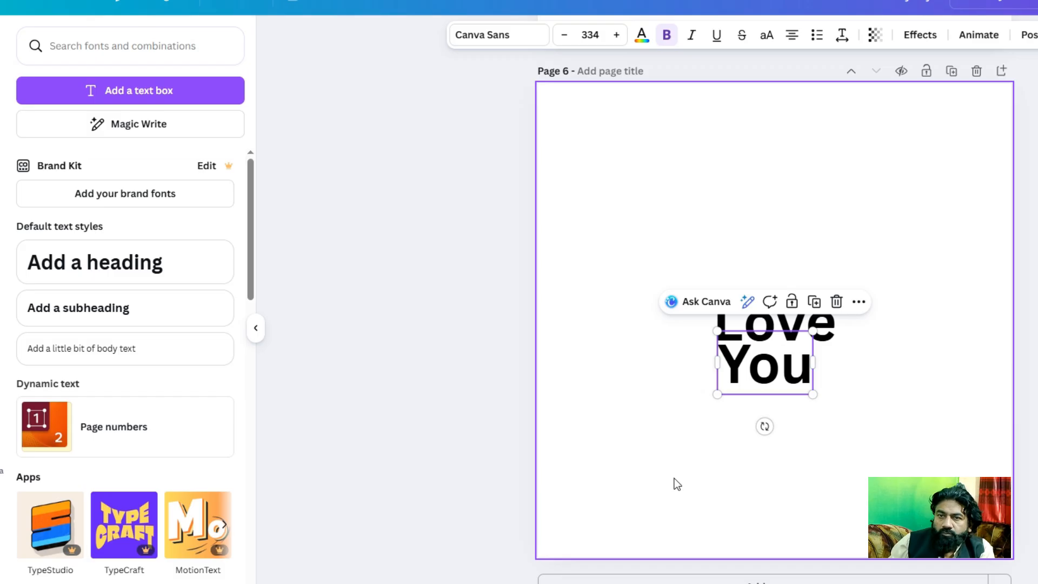
left_click_drag(773, 362, 833, 442)
left_click_drag(756, 300, 897, 389)
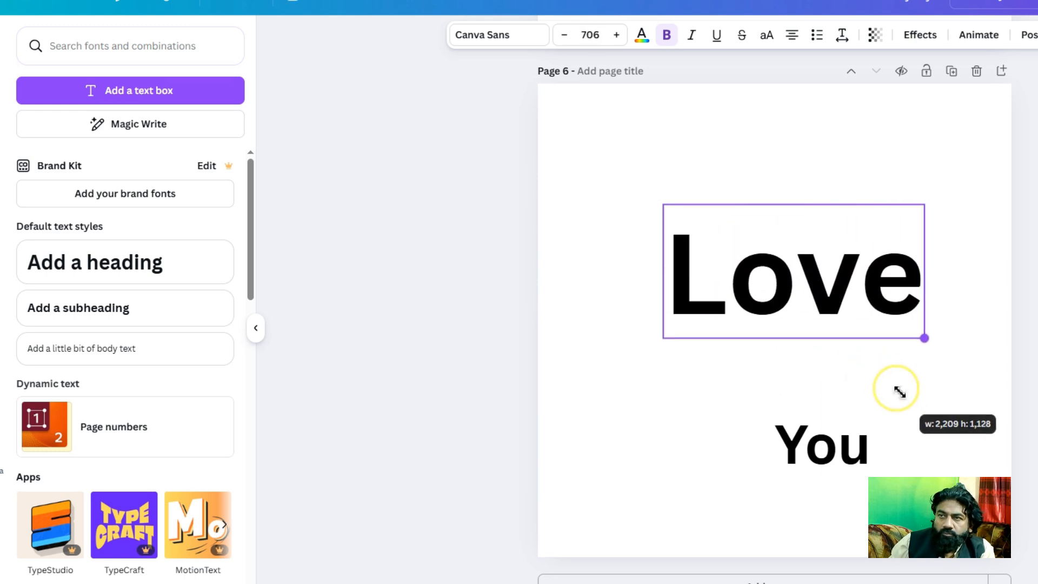
Apply the Hollow text effect to "Love".
left_click(788, 317)
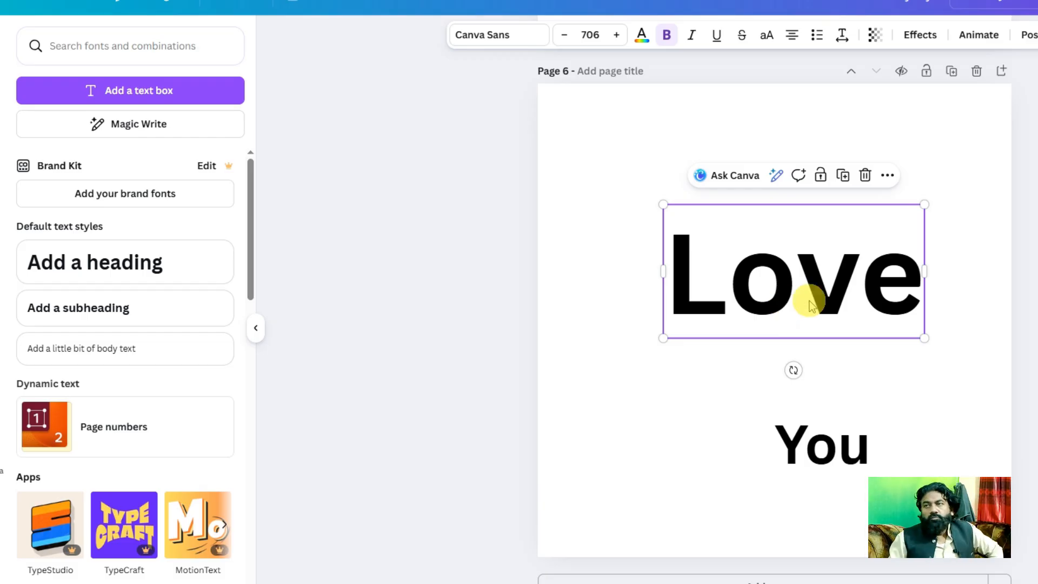
left_click(905, 35)
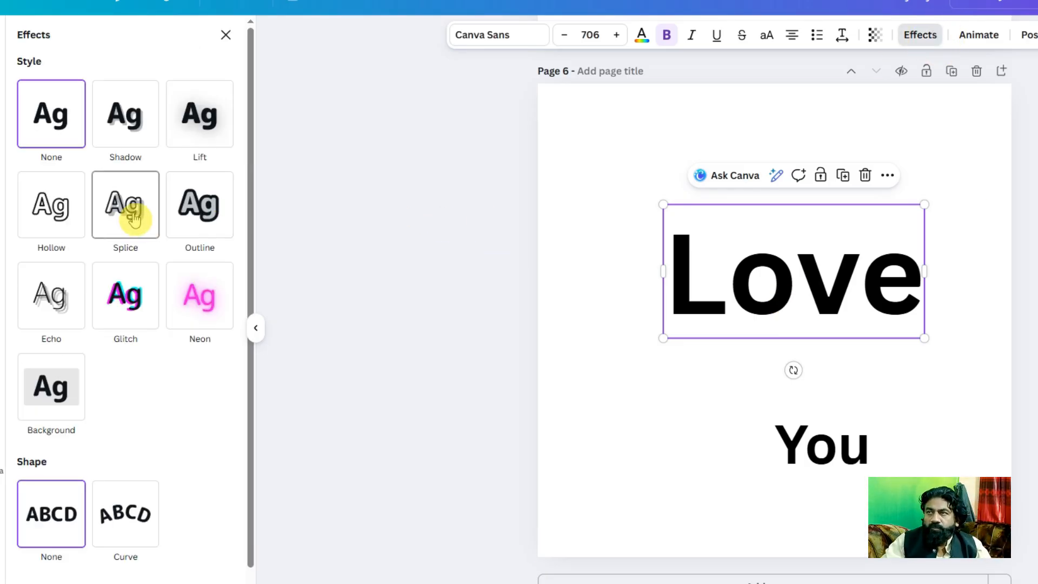
left_click(55, 212)
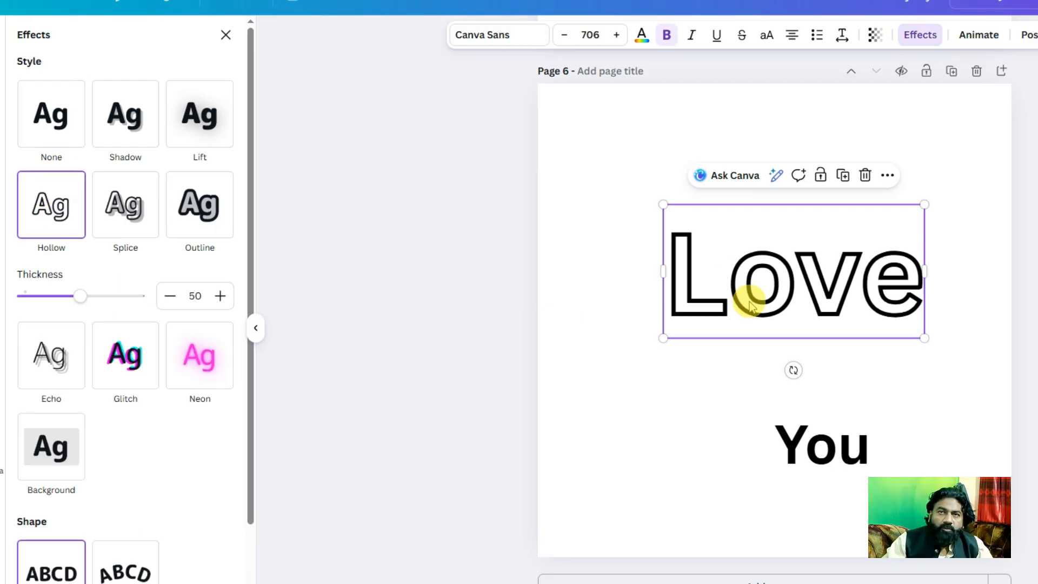
left_click(886, 386)
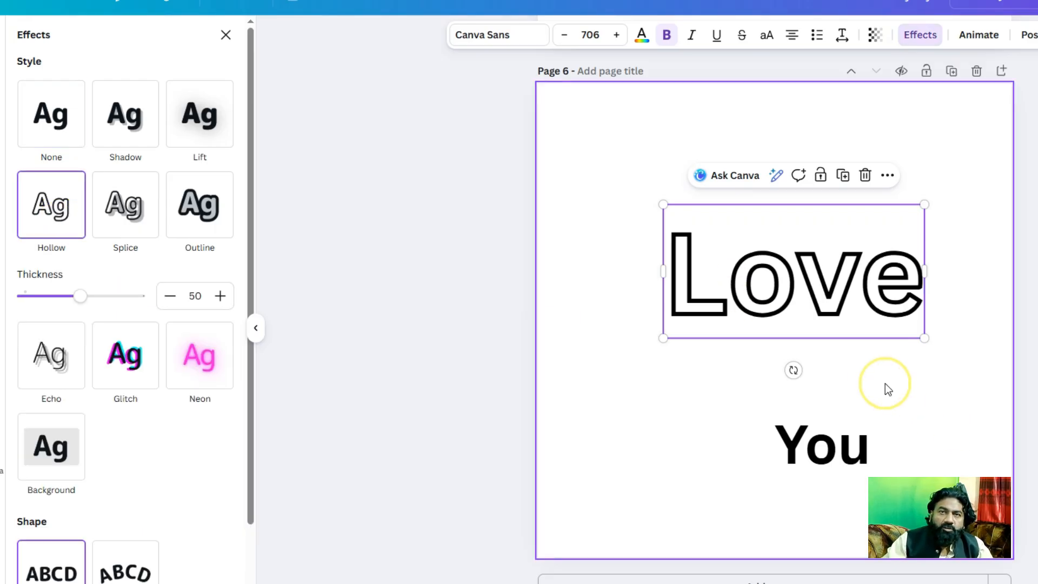
Try the Aloja and Barriecito fonts on "You", leaving it in Barriecito.
left_click(820, 447)
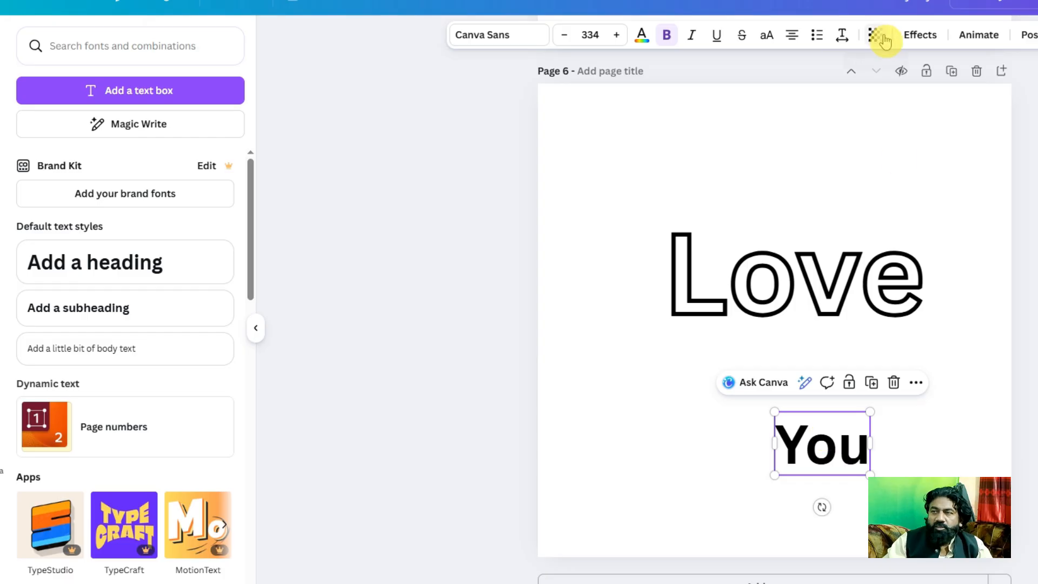
left_click(920, 36)
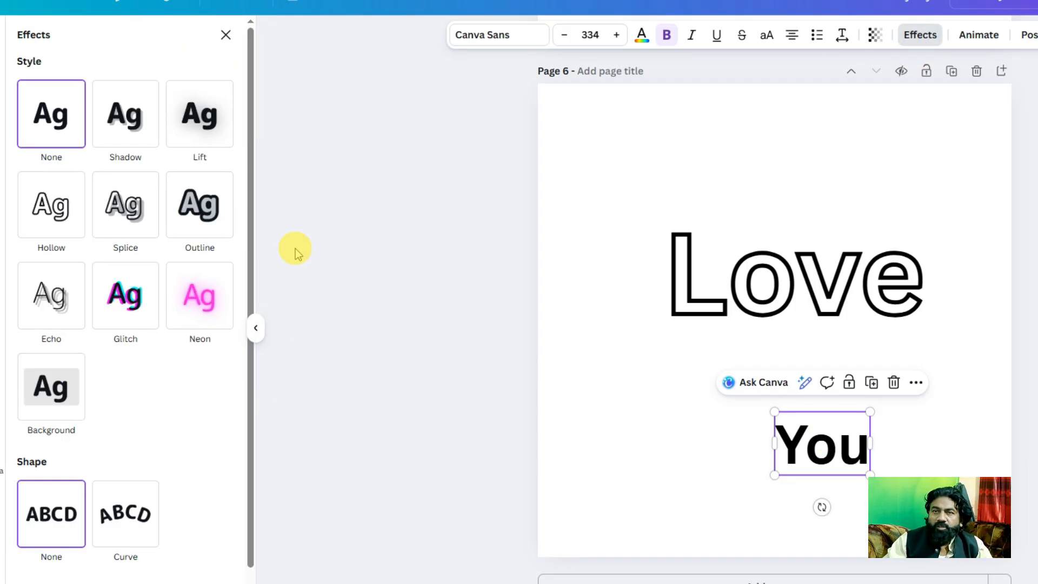
left_click(498, 34)
left_click(123, 299)
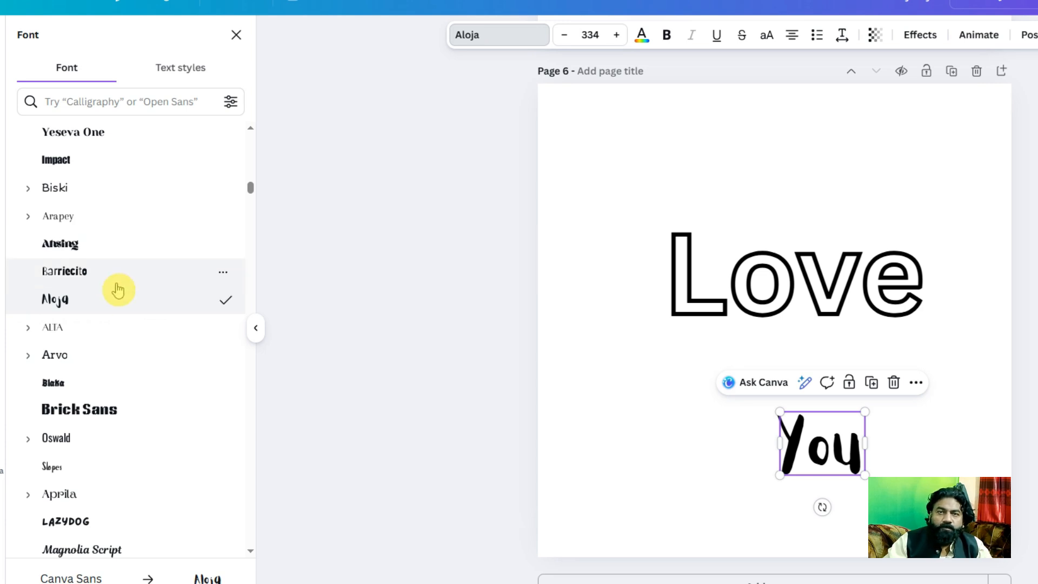
left_click(111, 278)
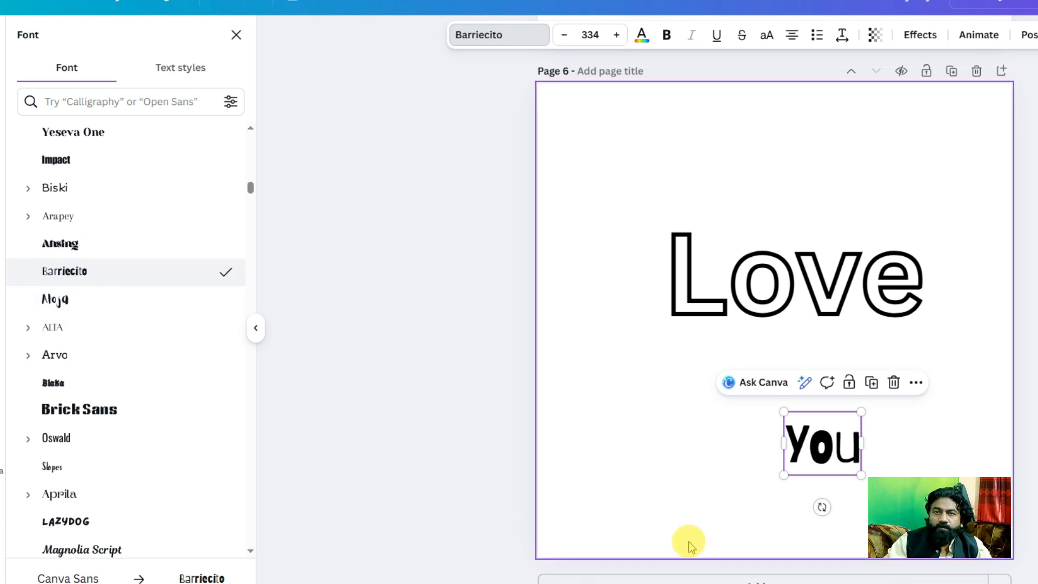
Move "You" up so it overlaps the lower right of "Love" and enlarge it to font size 452.
left_click(773, 440)
left_click_drag(805, 452, 849, 328)
left_click_drag(901, 355, 894, 423)
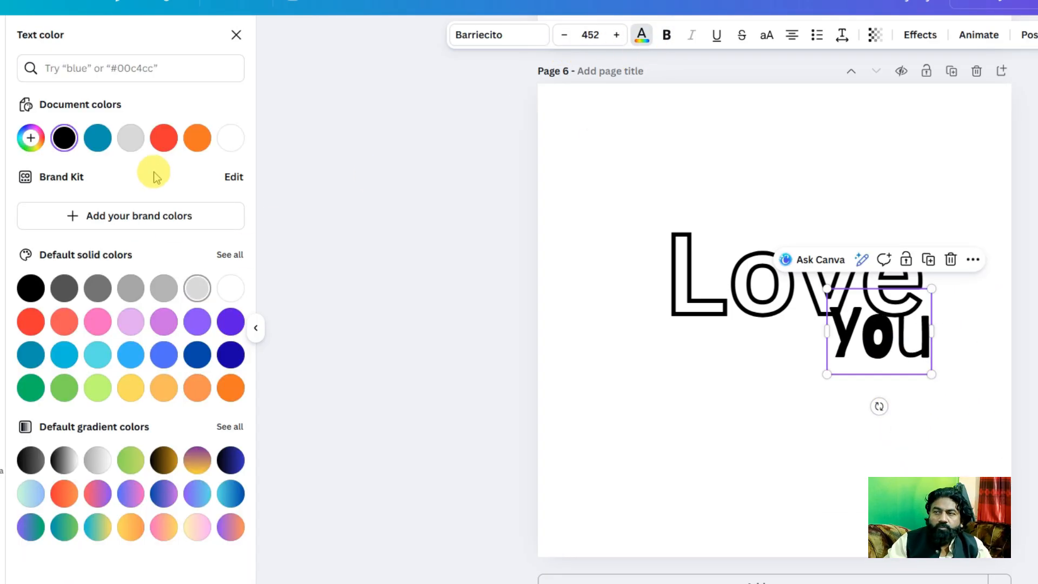
Color "You" red and enlarge it to font size 711.
left_click(164, 137)
left_click(767, 392)
left_click_drag(851, 356, 927, 350)
Change the font of "You" to Adlery Pro and nudge the word slightly to the right.
left_click(511, 36)
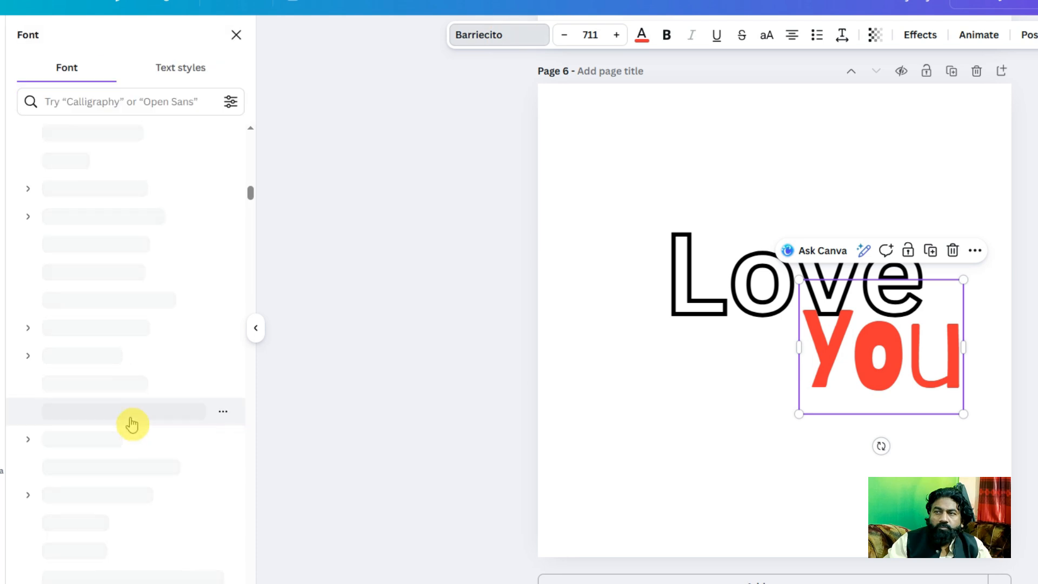
scroll(124, 379, "down", 3)
scroll(126, 385, "down", 2)
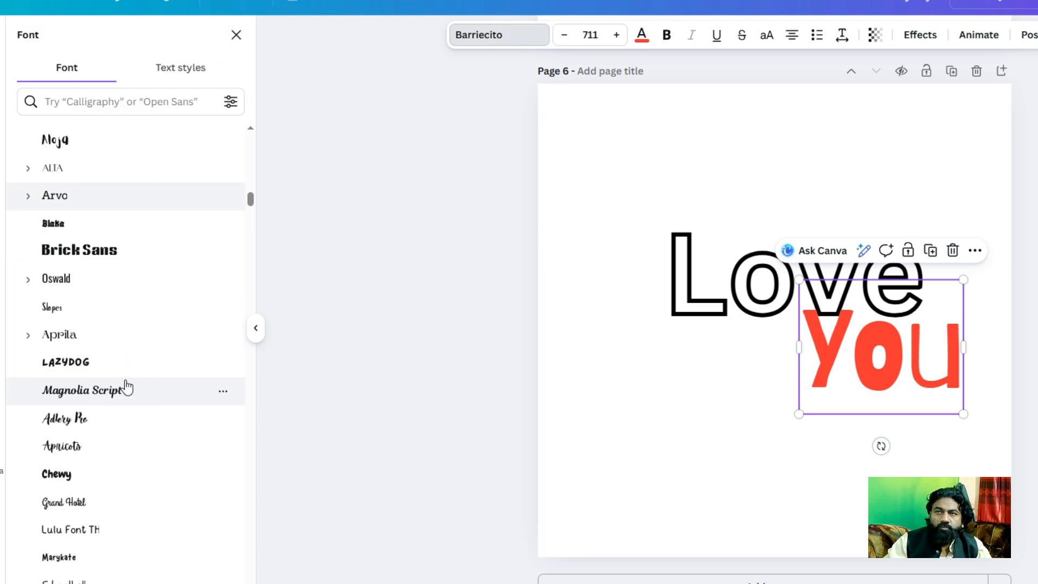
left_click(114, 407)
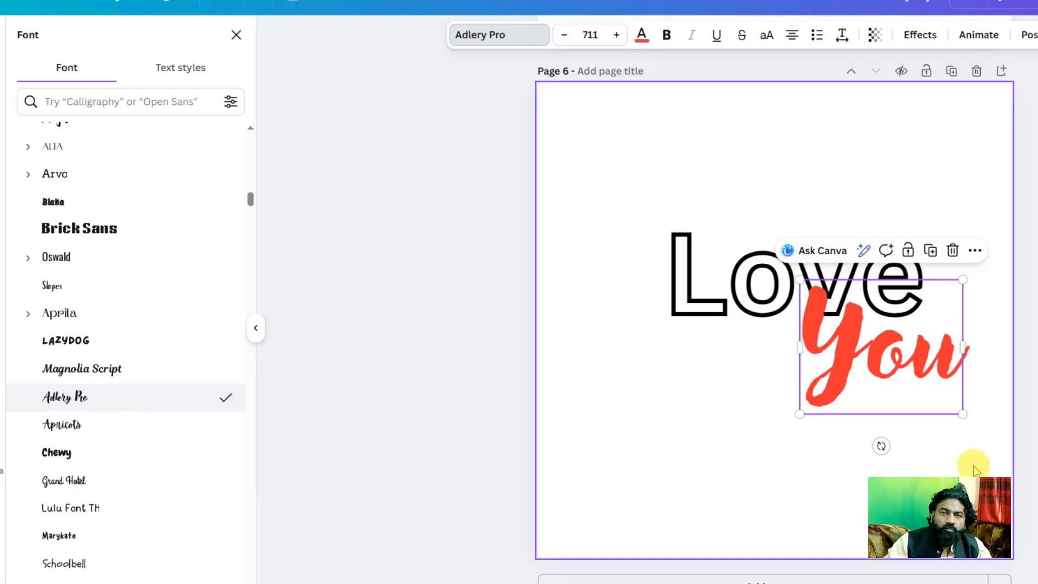
mouse_move(866, 370)
left_mouse_down()
mouse_move(888, 373)
mouse_move(876, 370)
left_mouse_up()
Bring the hollow "Love" text to the front so it overlaps the red "You".
left_click(787, 308)
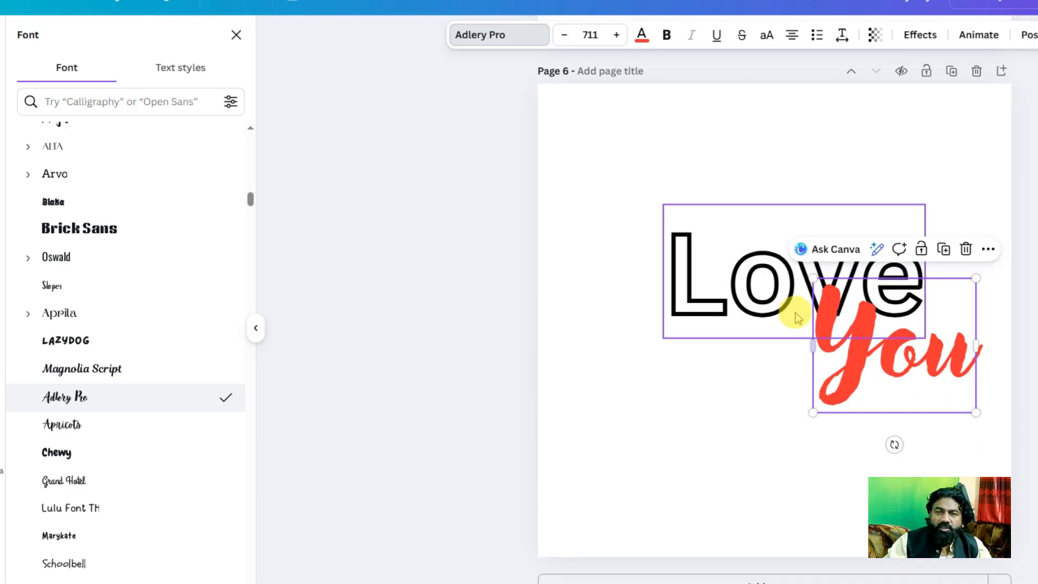
right_click(758, 304)
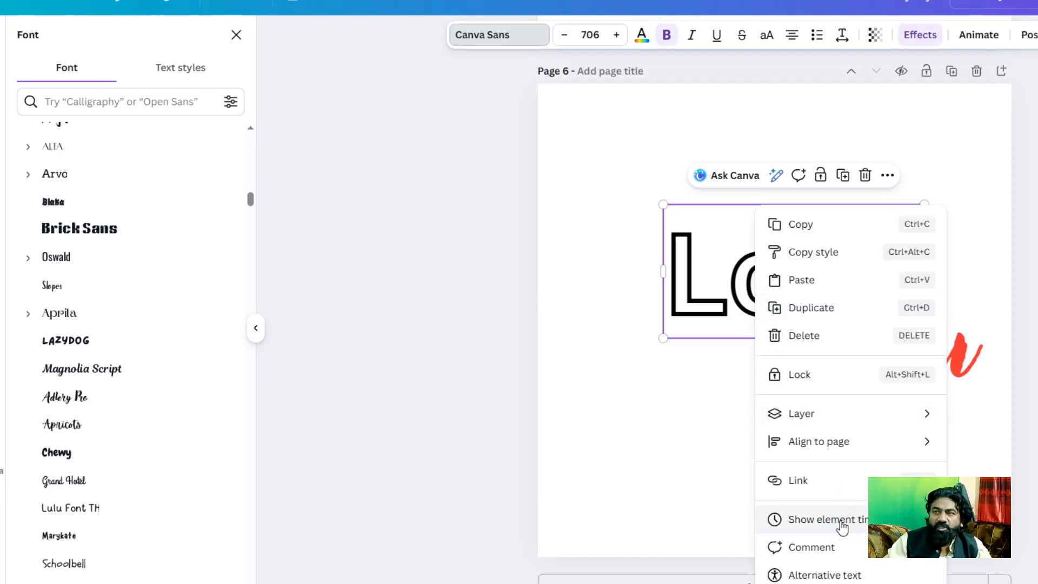
mouse_move(850, 422)
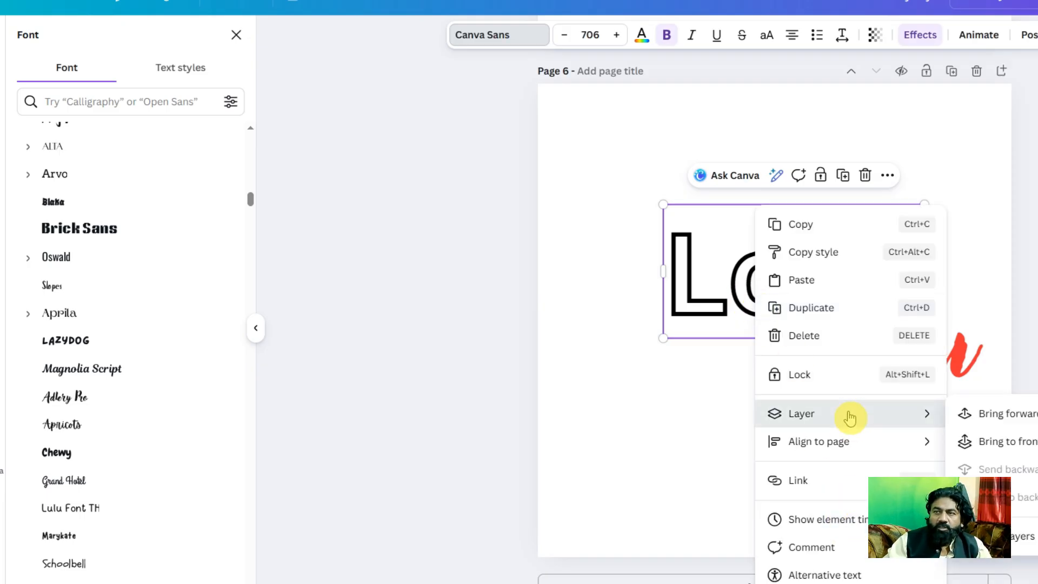
left_click(1014, 453)
key("Escape")
key("Escape")
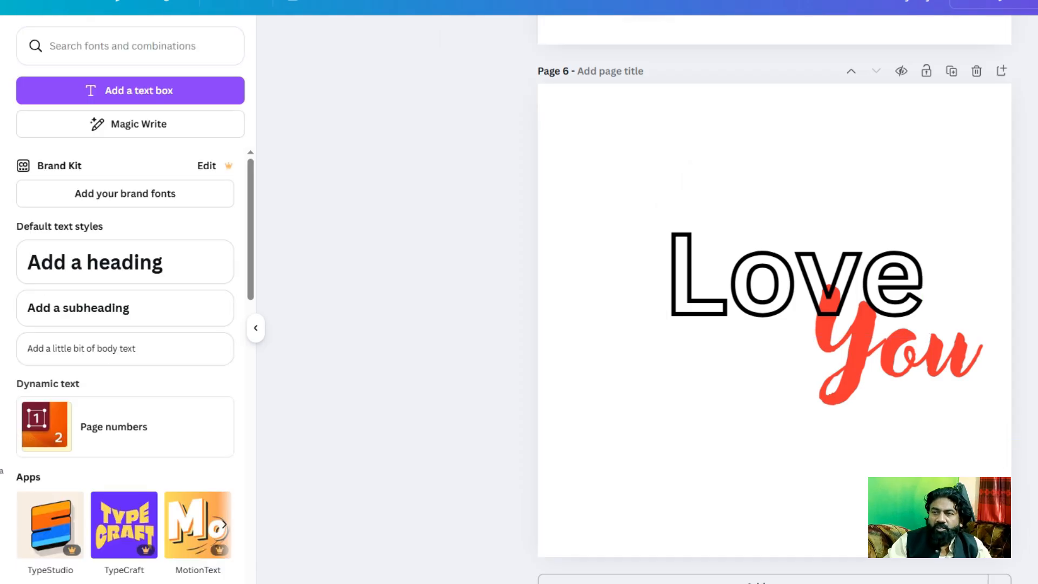
Nudge "You" slightly up and left, and try the Grand Hotel and Schoolbell fonts on it.
left_click_drag(935, 371, 926, 371)
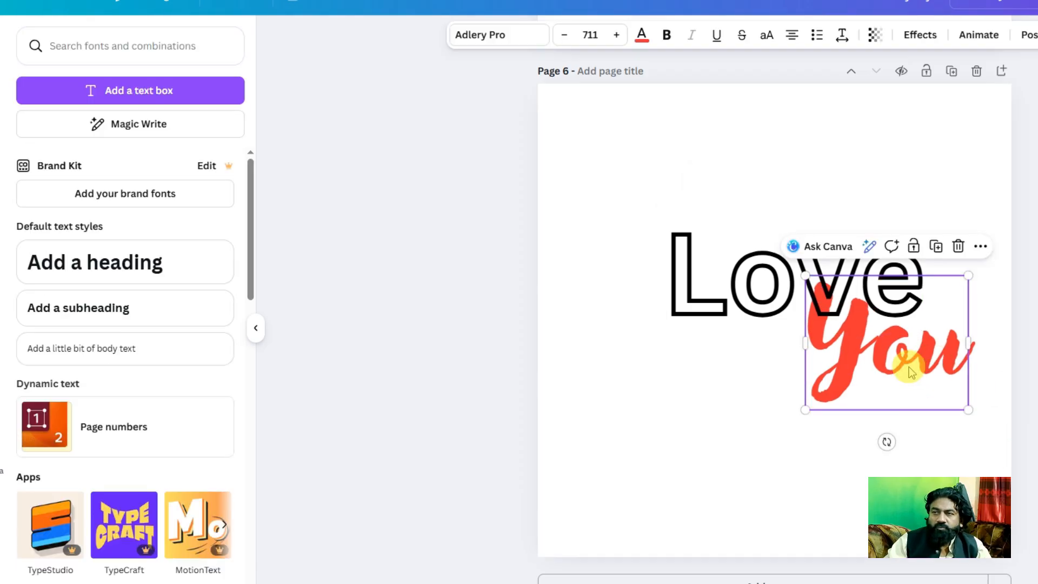
left_click(518, 33)
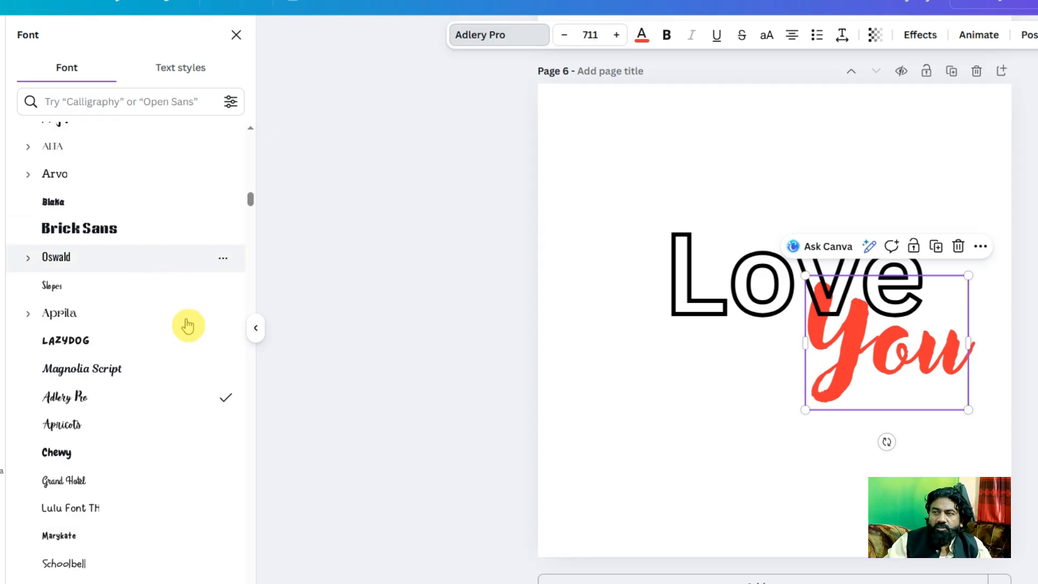
left_click(163, 489)
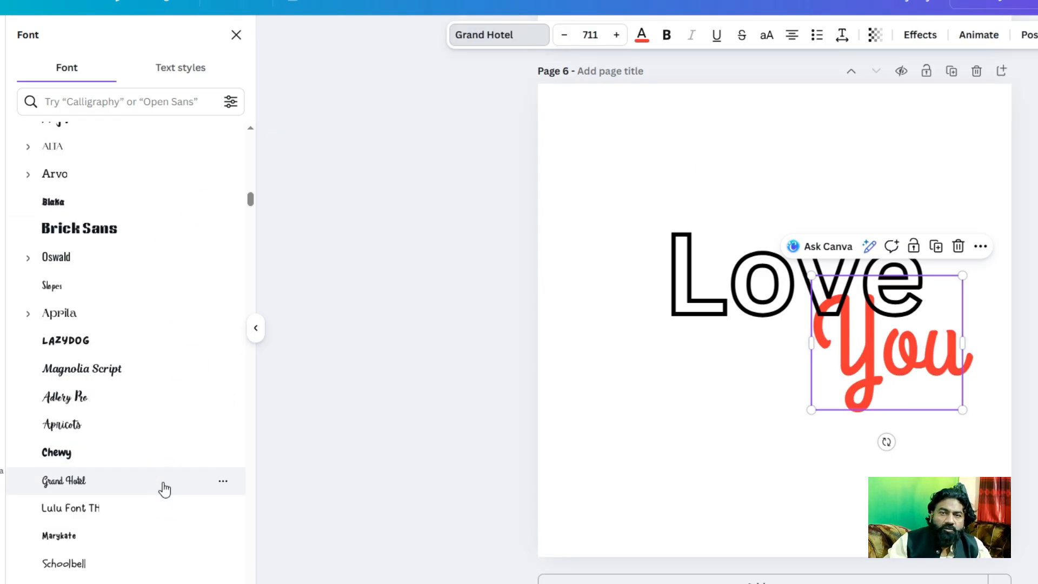
scroll(164, 489, "down", 4)
left_click(139, 364)
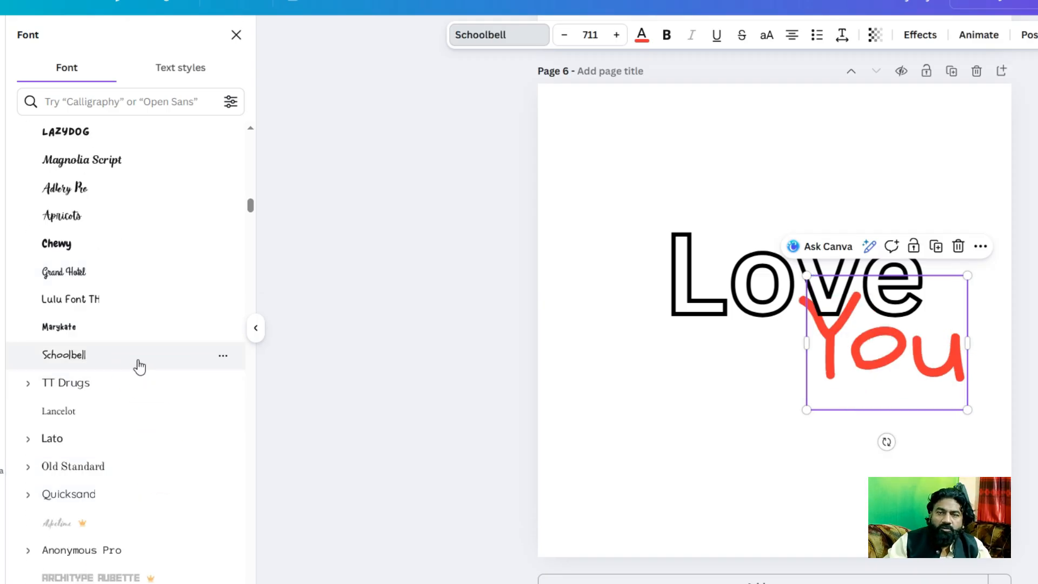
Set the font of "You" to Above the Beyond Script from the English fonts.
scroll(139, 365, "down", 4)
scroll(139, 366, "down", 12)
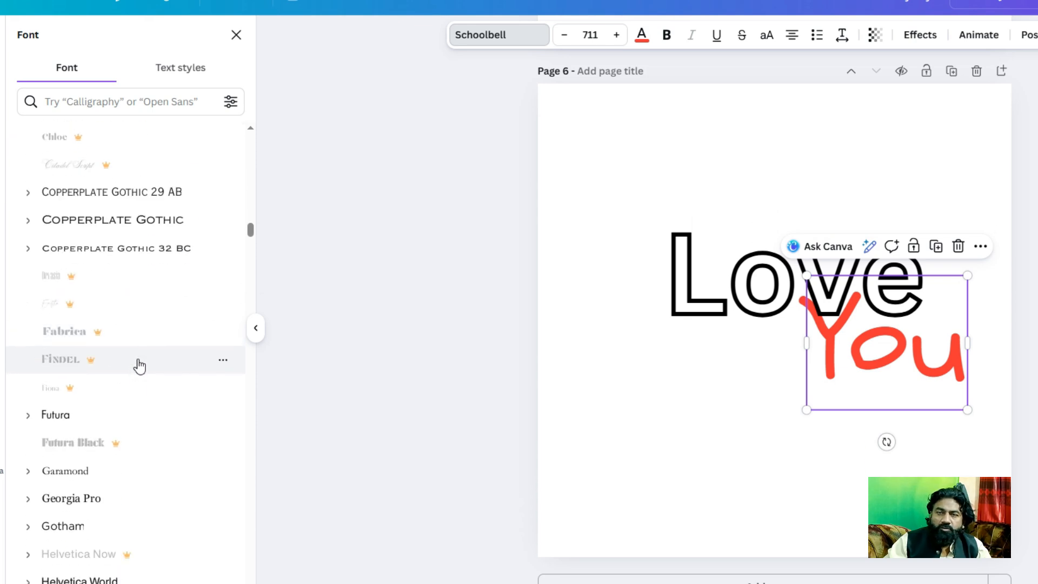
scroll(139, 366, "down", 8)
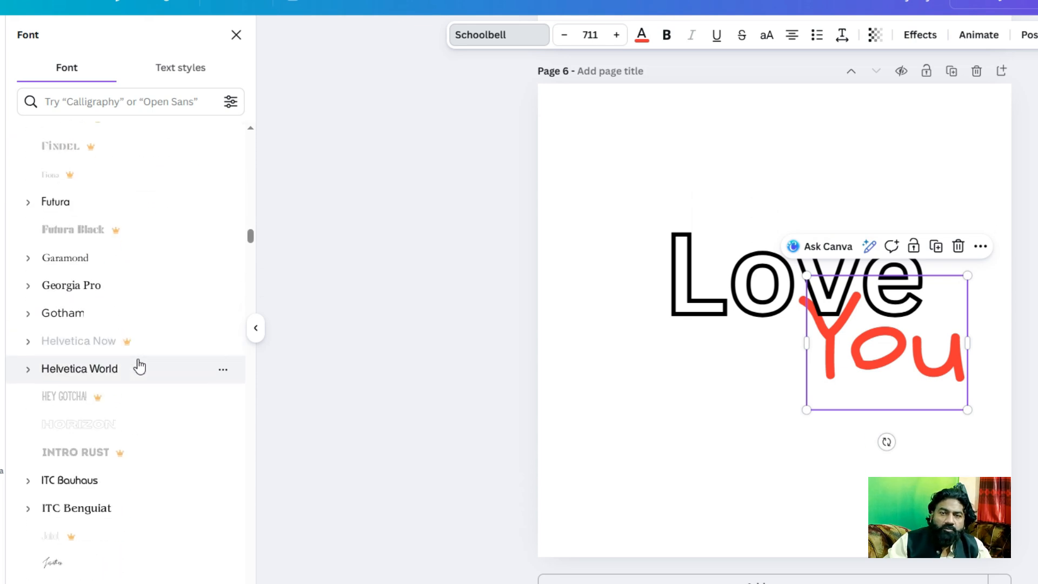
scroll(140, 367, "down", 10)
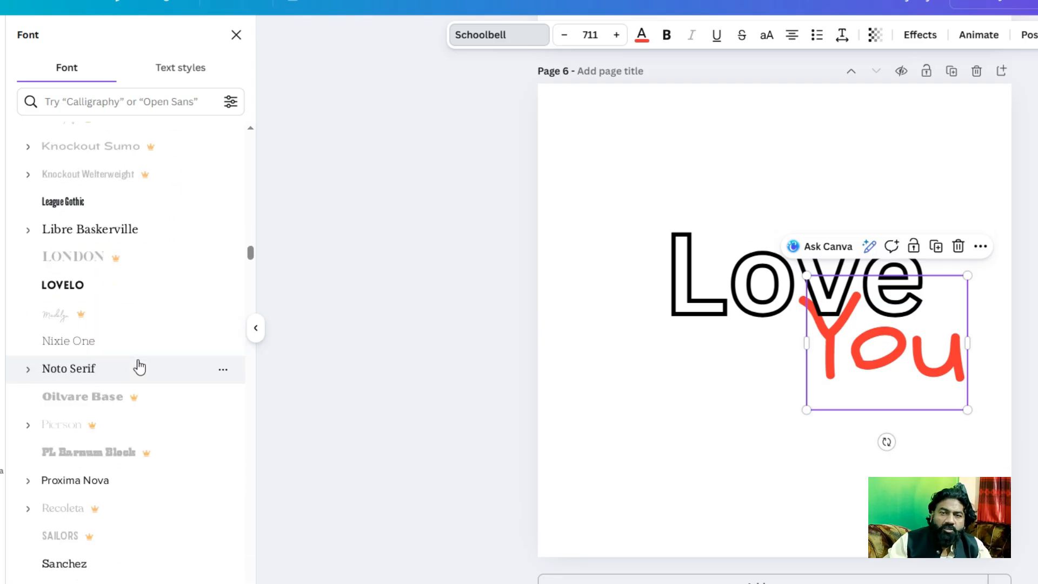
scroll(140, 367, "down", 6)
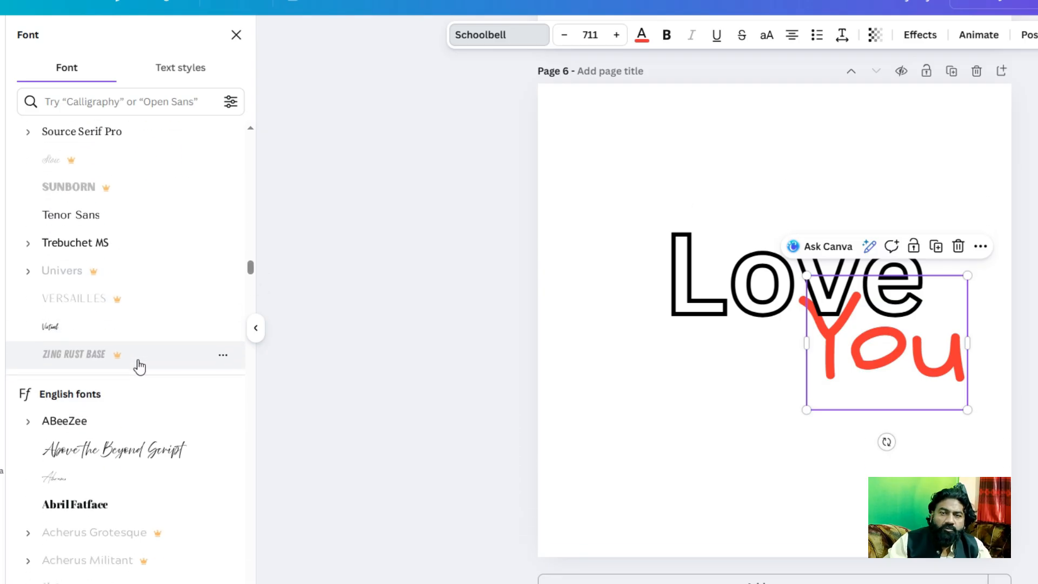
left_click(137, 375)
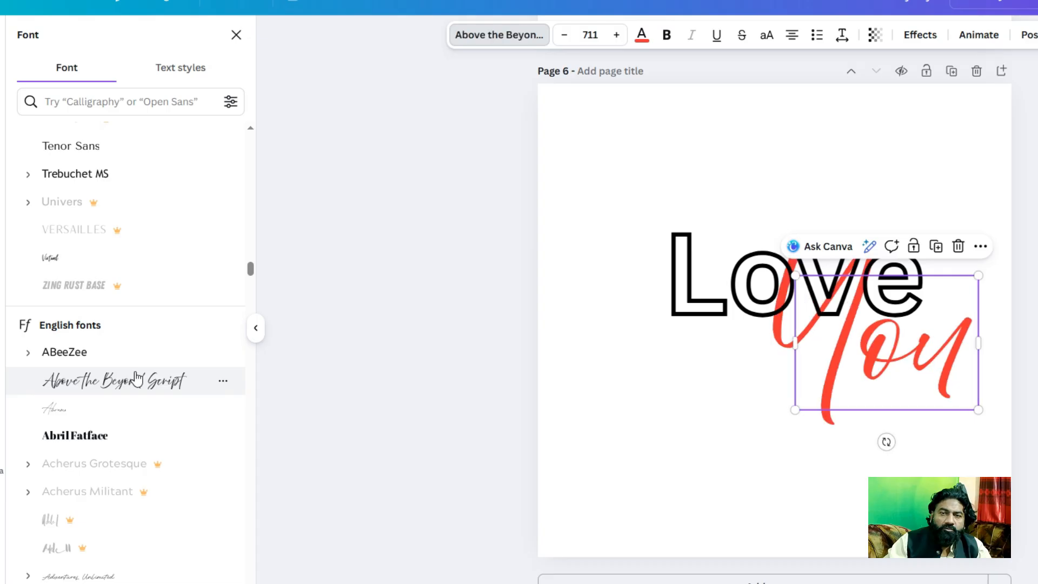
left_click(1035, 344)
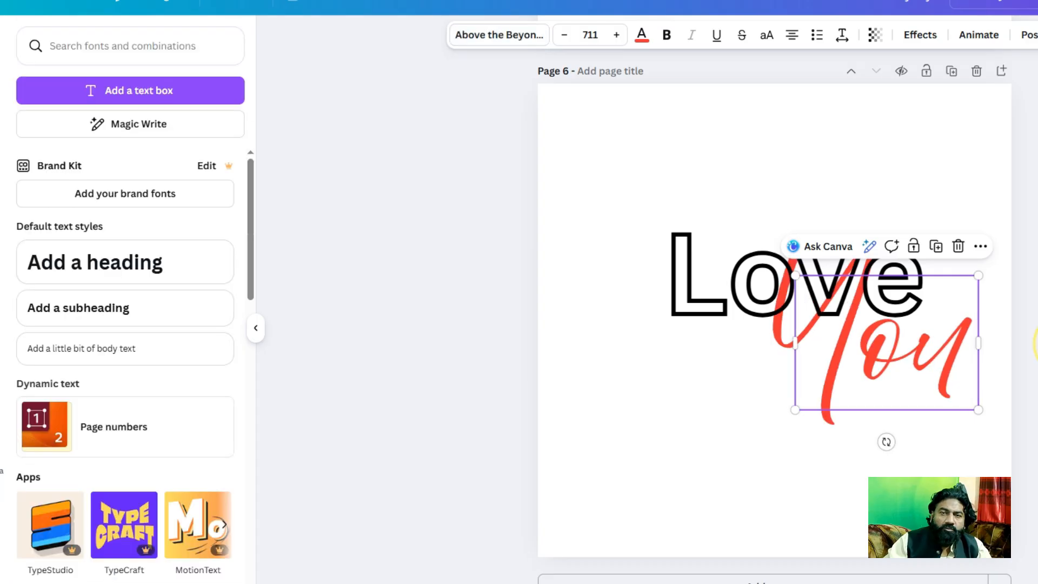
Shrink "You" to font size 514 and place it, tilted slightly counterclockwise, under the right half of "Love".
left_click_drag(893, 373, 860, 418)
left_click_drag(760, 324, 808, 354)
left_click_drag(830, 415, 825, 380)
mouse_move(854, 445)
left_mouse_down()
mouse_move(881, 440)
mouse_move(825, 431)
mouse_move(858, 438)
left_mouse_up()
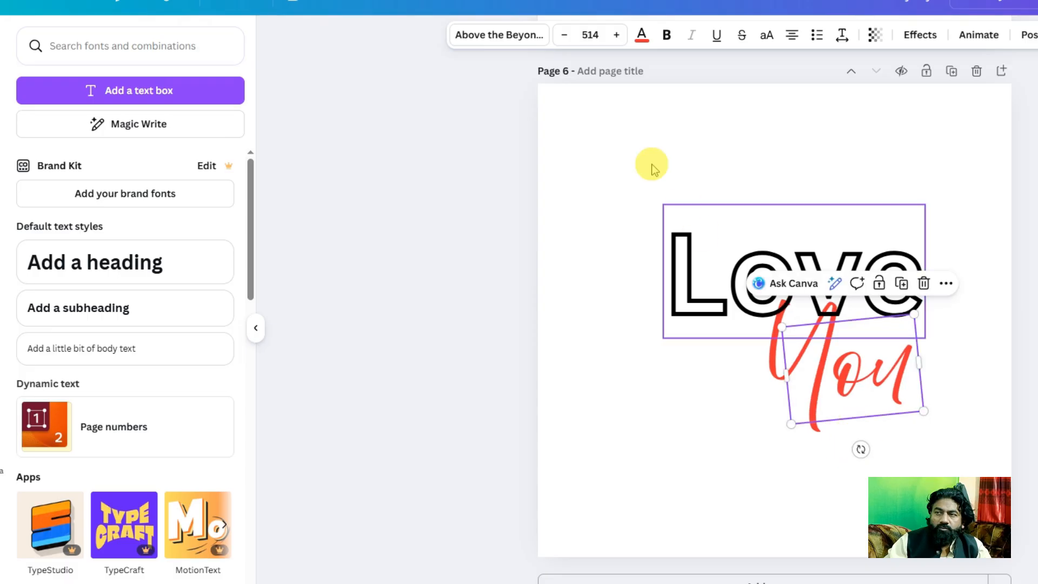
Set the font of "You" to Abramo, enlarge it and move it up so it overlaps the lower edge of "ve" in "Love".
left_click(507, 36)
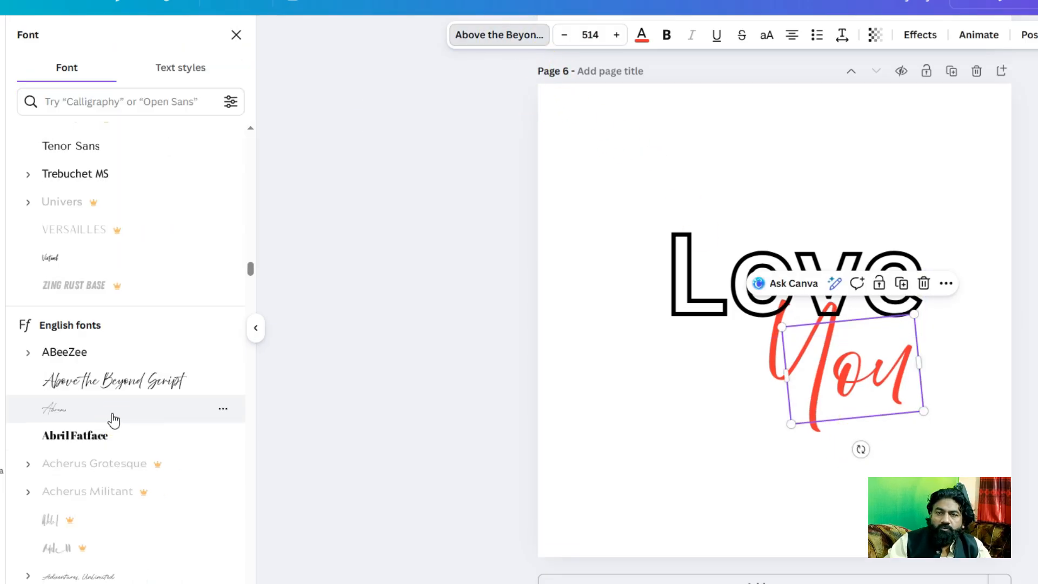
left_click(114, 420)
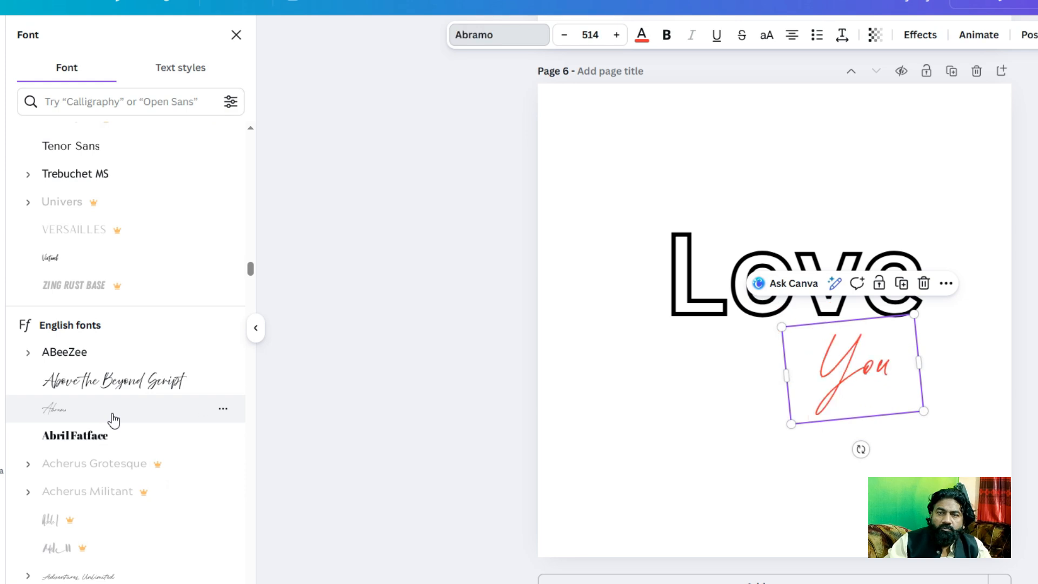
left_click_drag(924, 409, 876, 352)
left_click(703, 375)
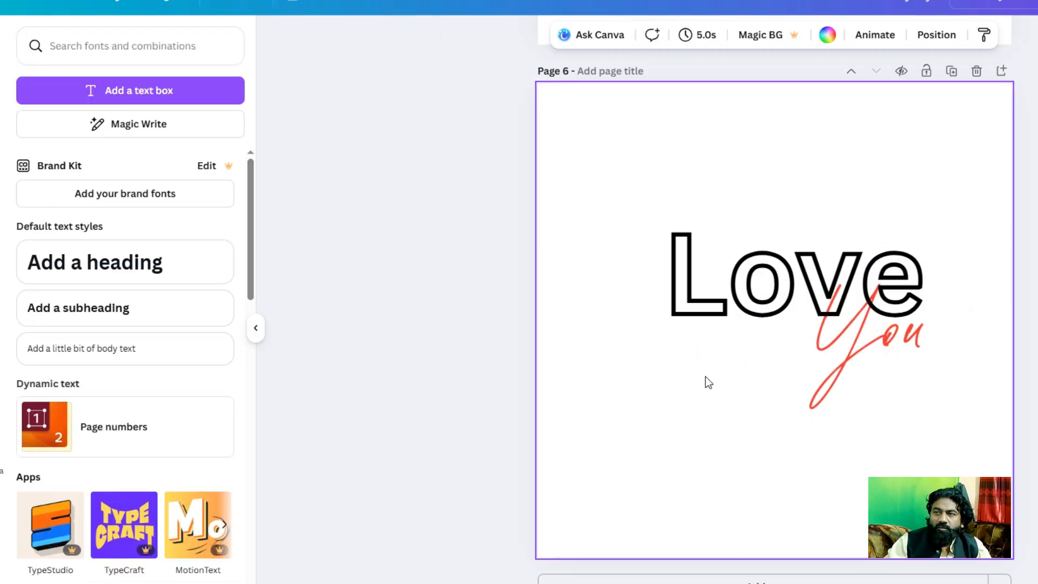
Select "Love" and "You" together, enlarge them proportionally and center the pair on page 6.
left_click(759, 307)
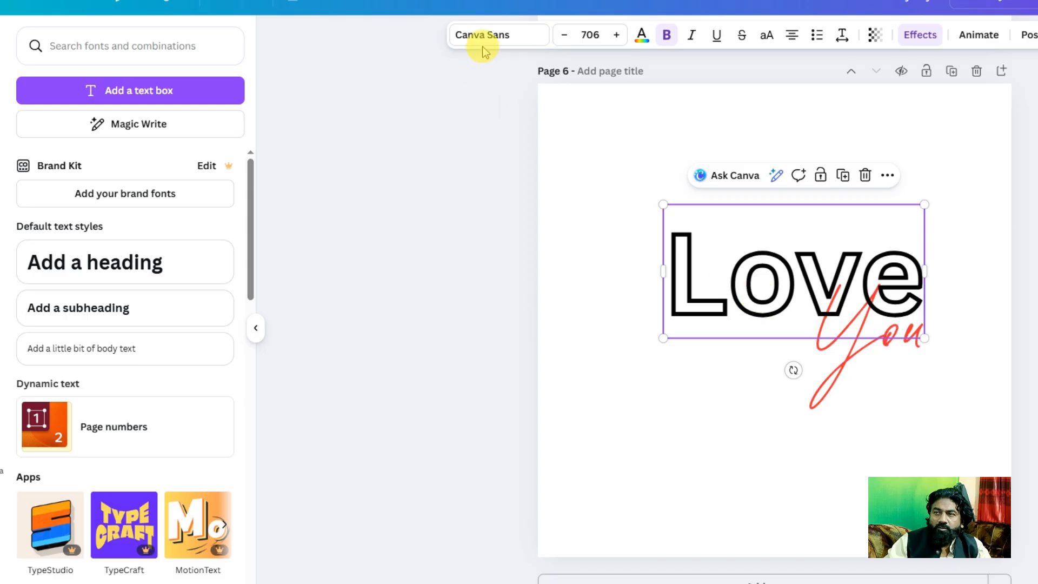
left_click(12, 106)
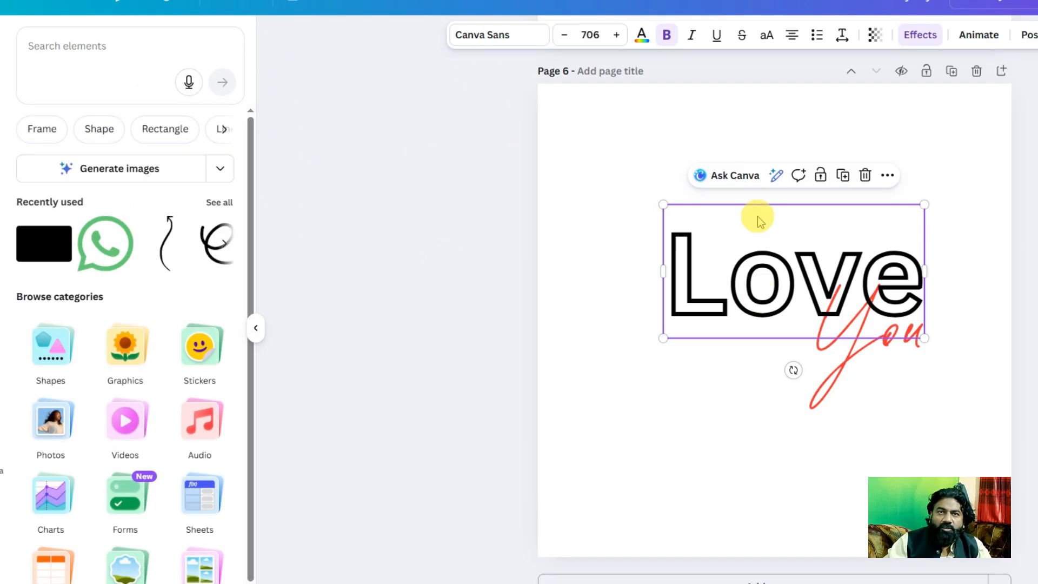
left_click(587, 182)
left_click_drag(1035, 208, 783, 440)
left_click_drag(846, 301, 830, 326)
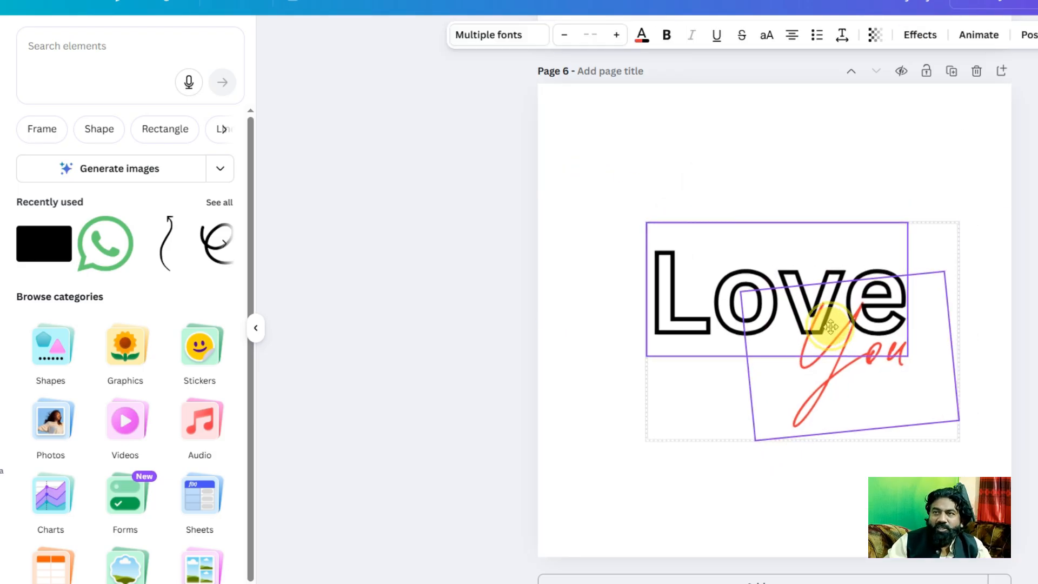
left_click_drag(643, 225, 599, 196)
left_click_drag(960, 440, 989, 464)
key("Escape")
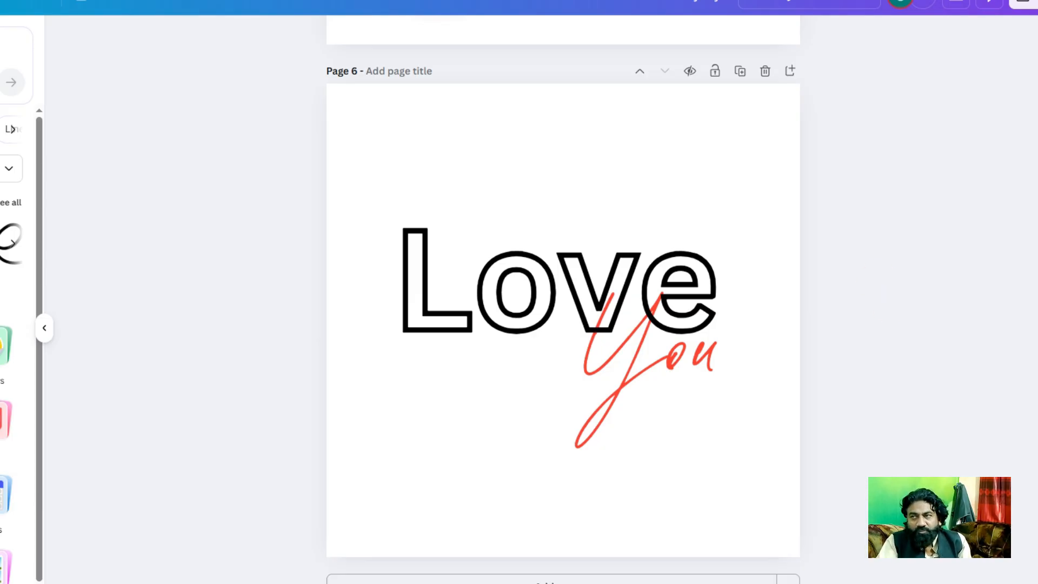
Open the download settings for the design and set the file type to JPG.
left_click(1023, 7)
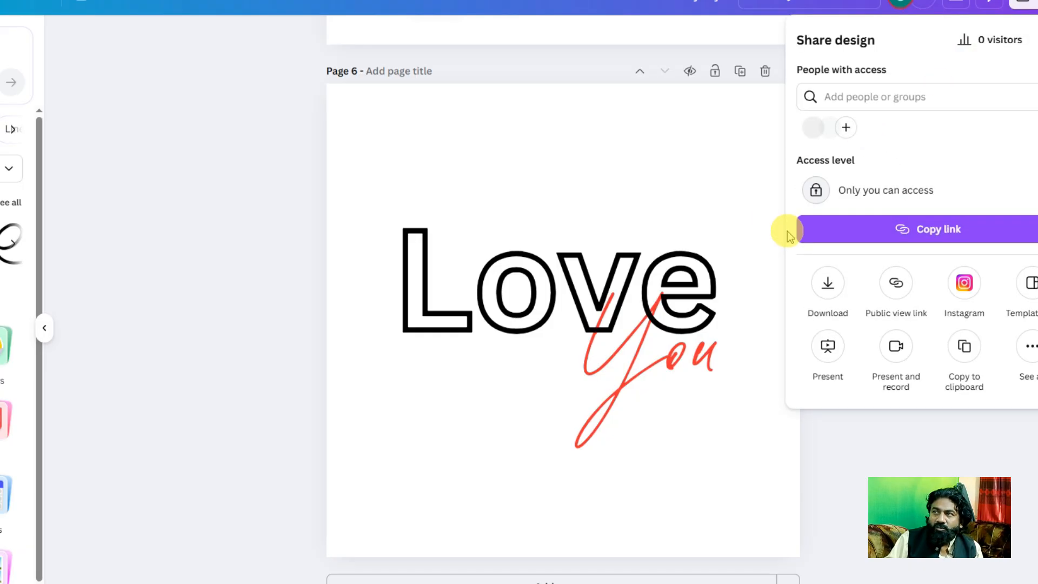
left_click(827, 289)
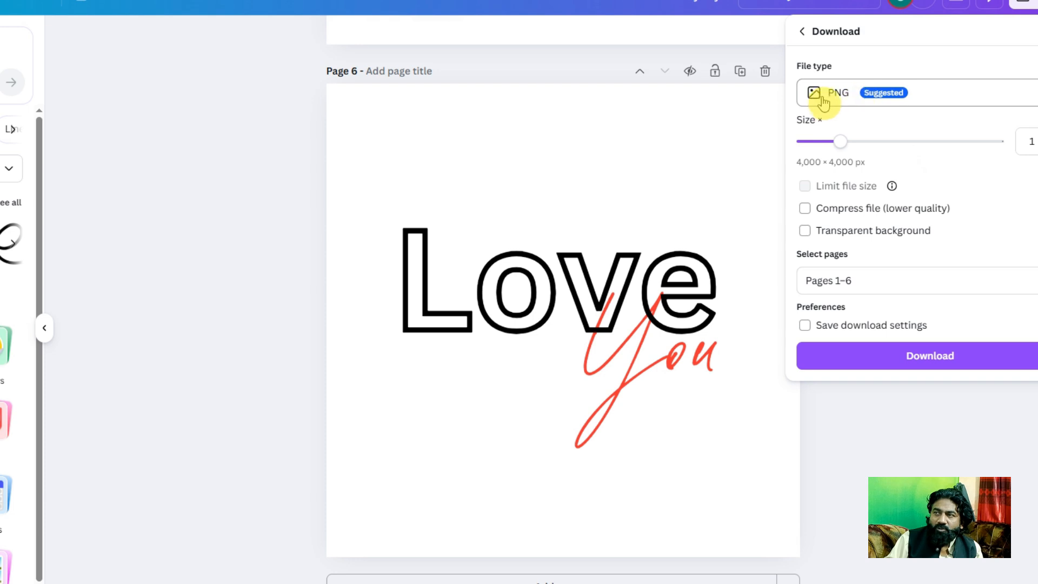
left_click(902, 96)
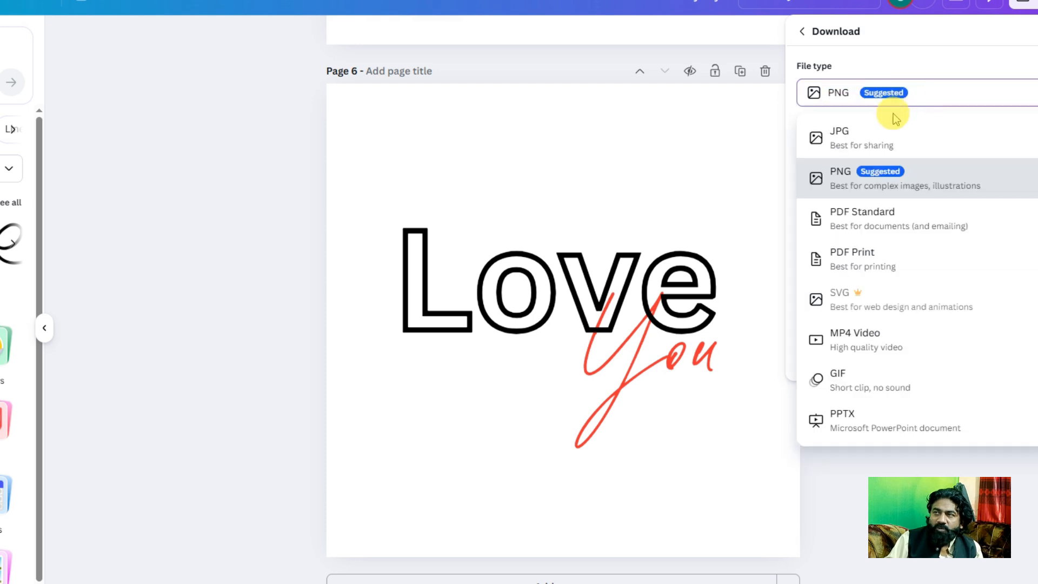
left_click(885, 136)
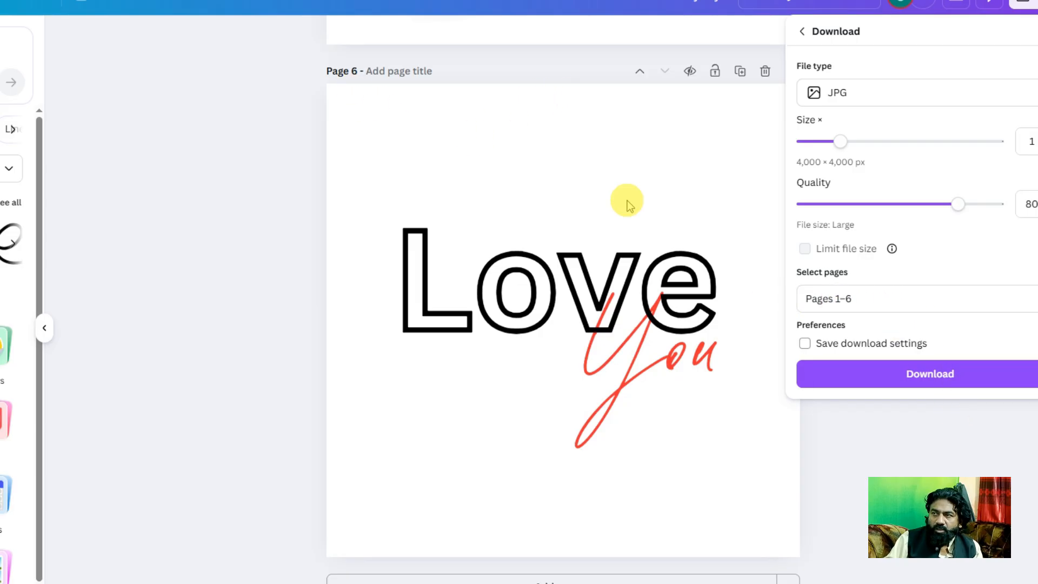
Choose all pages (1–6) for the export and download the design as JPG files.
left_click(912, 302)
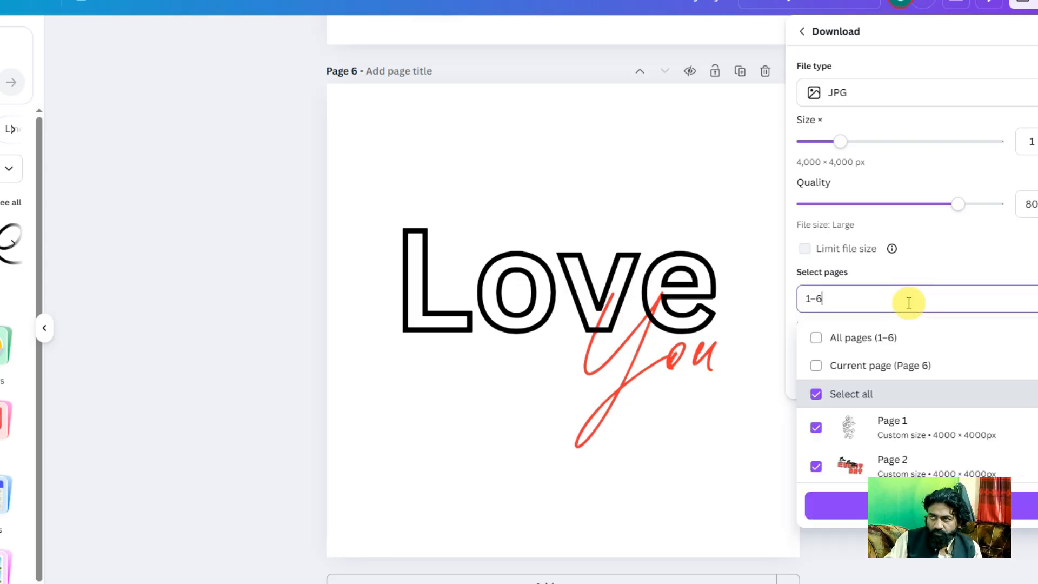
left_click(816, 346)
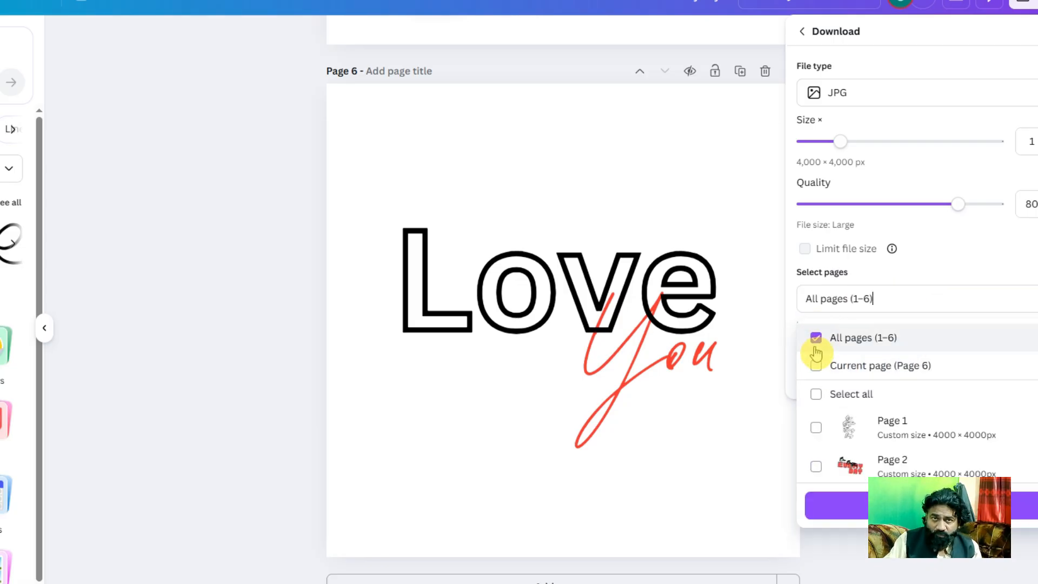
left_click(817, 433)
left_click(819, 465)
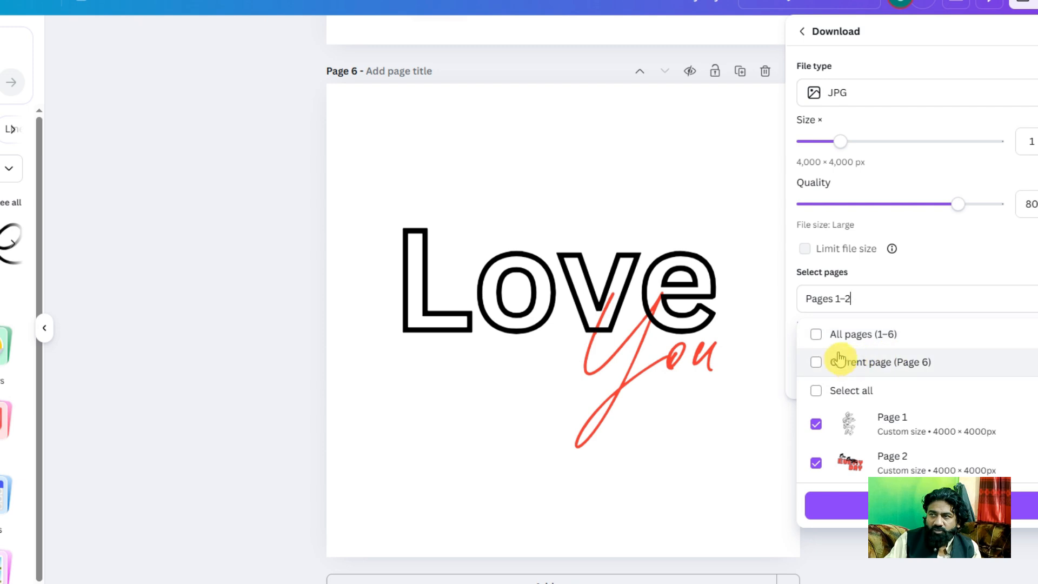
left_click(817, 334)
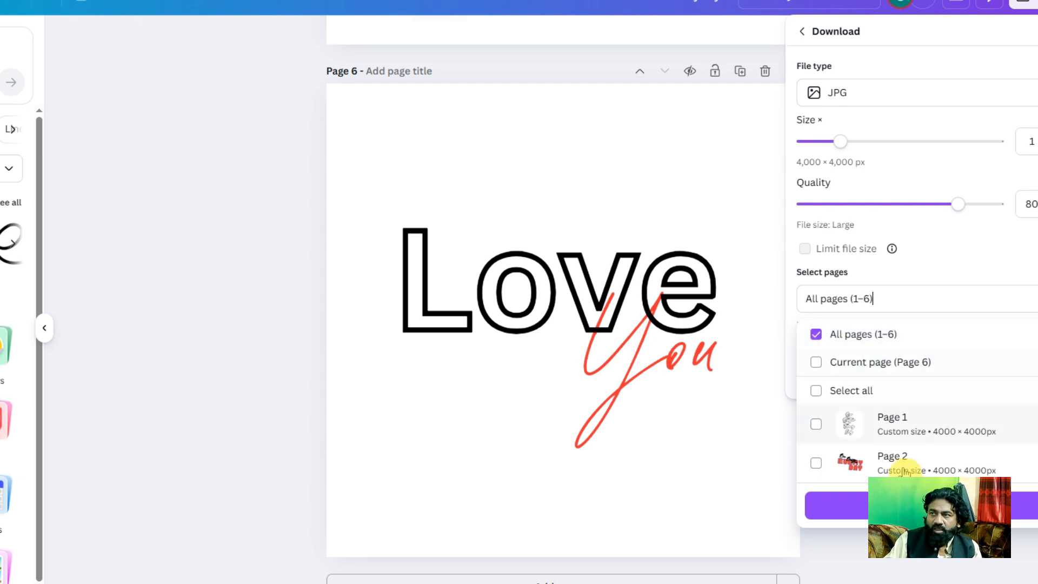
left_click(843, 505)
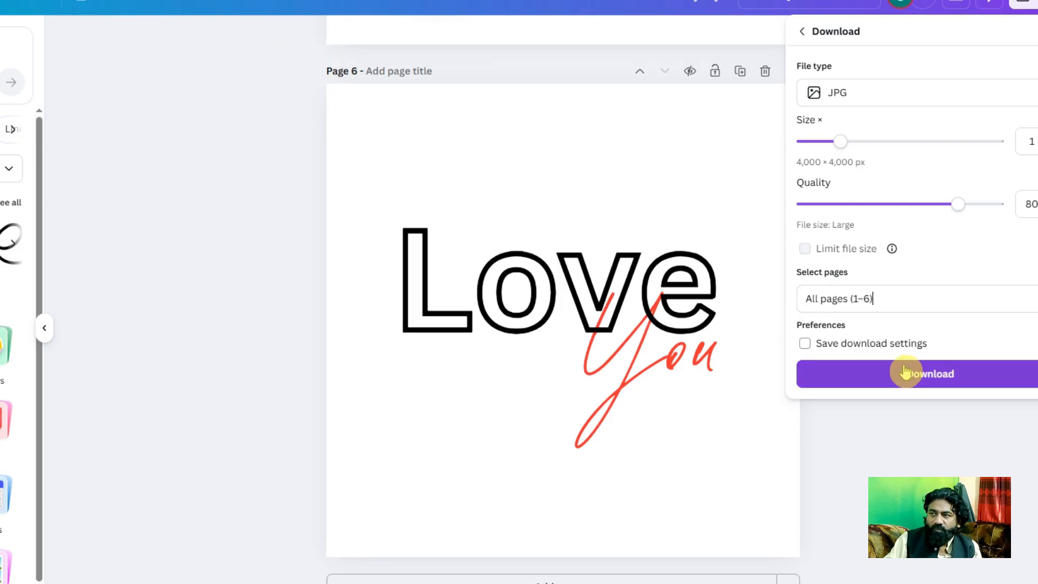
left_click(926, 374)
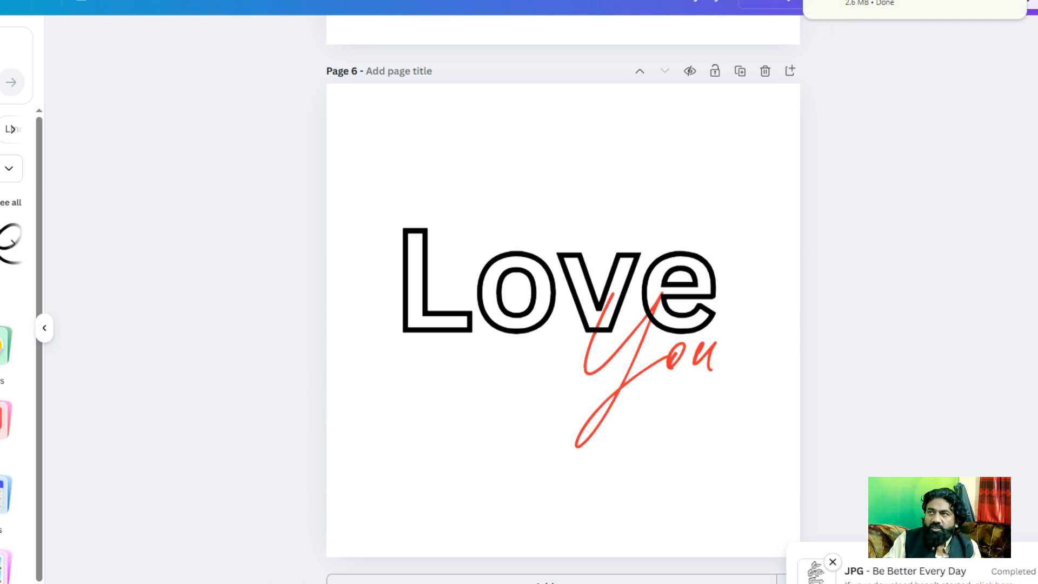
Switch to File Explorer, go to the Downloads folder and open the "Be Better Every Day" zip archive in WinRAR.
key("super+e")
left_click(346, 159)
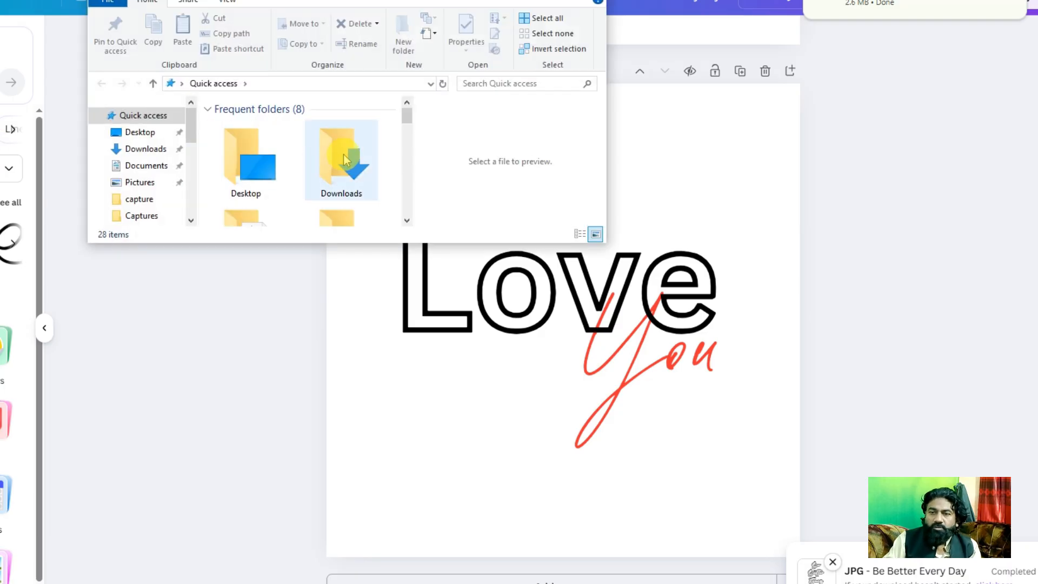
double_click(344, 158)
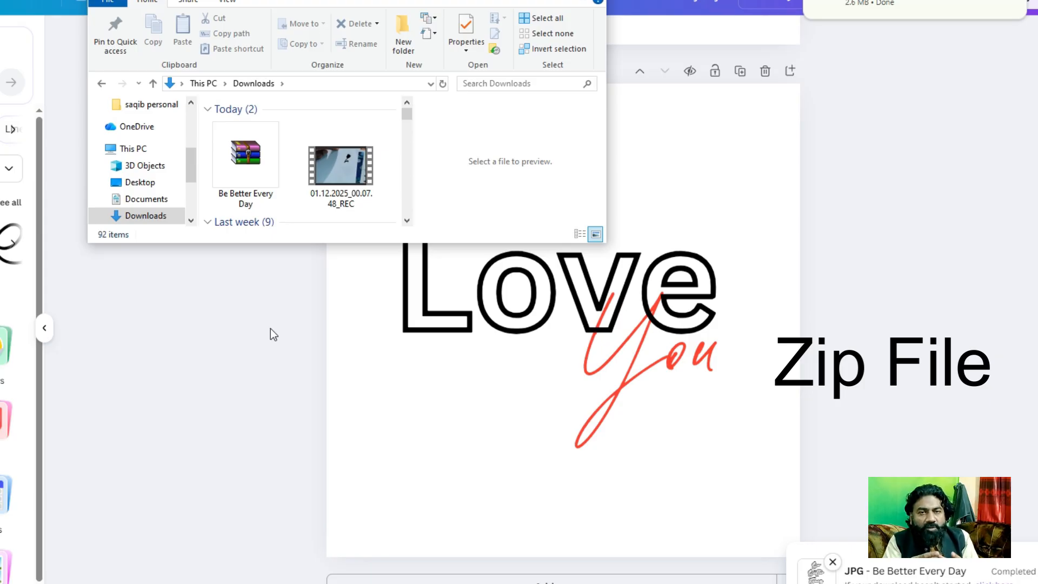
left_click(232, 164)
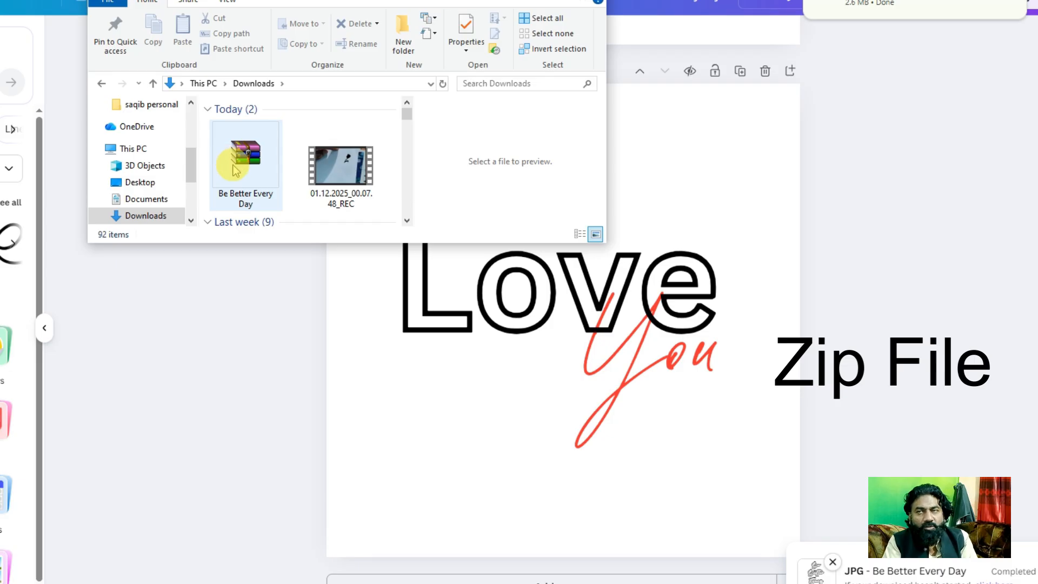
left_click(233, 165)
left_click(233, 165)
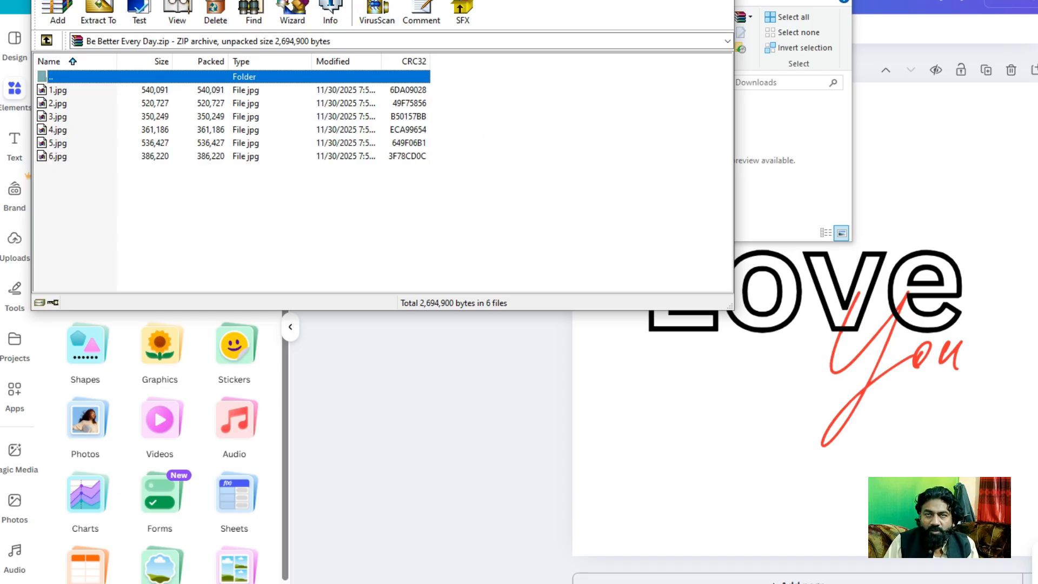
Extract the archive to a "Be Better Every Day" folder in Downloads and close WinRAR.
left_click_drag(367, 0, 371, 35)
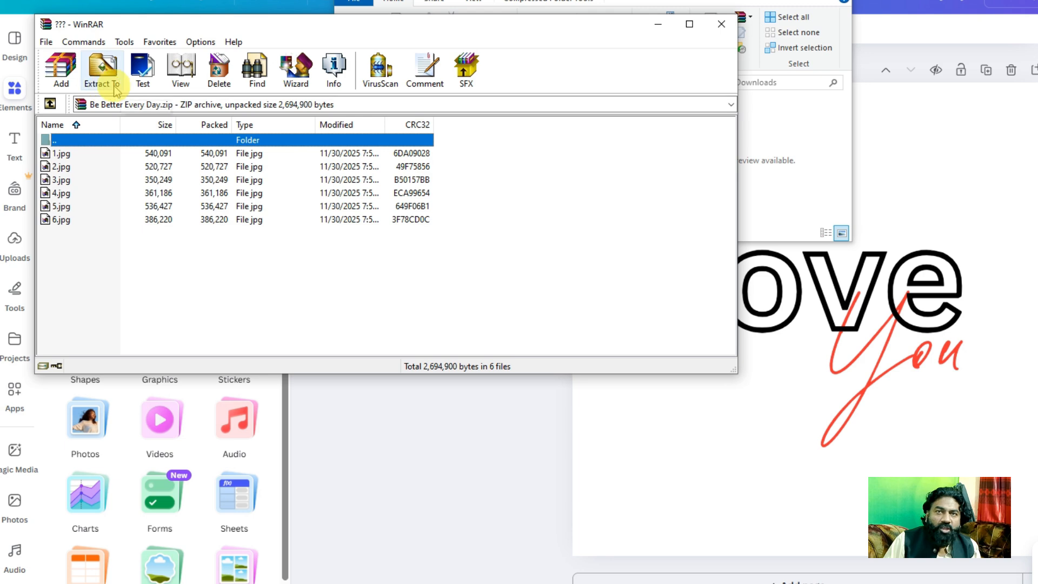
left_click(106, 80)
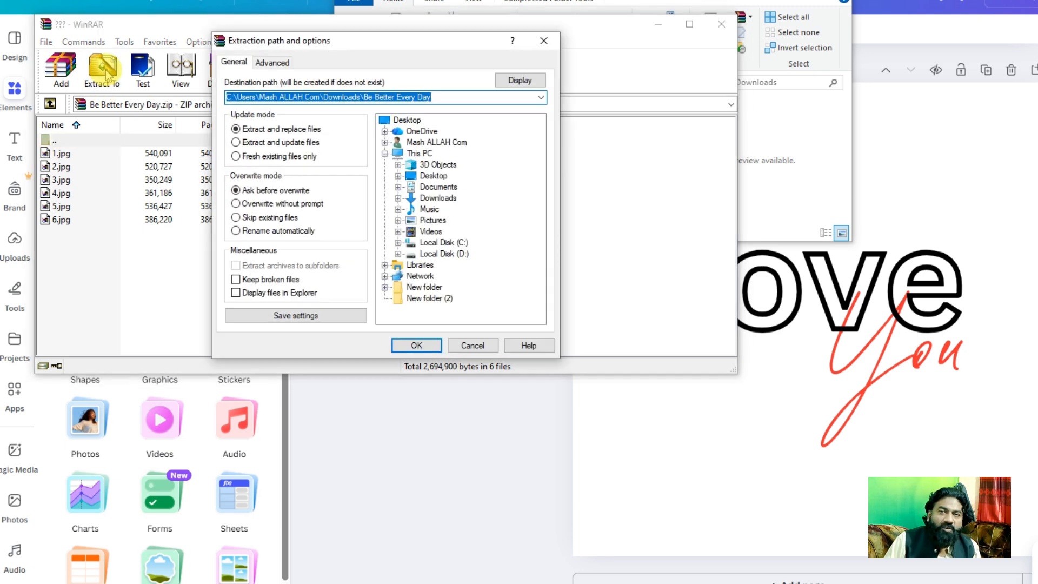
left_click(424, 346)
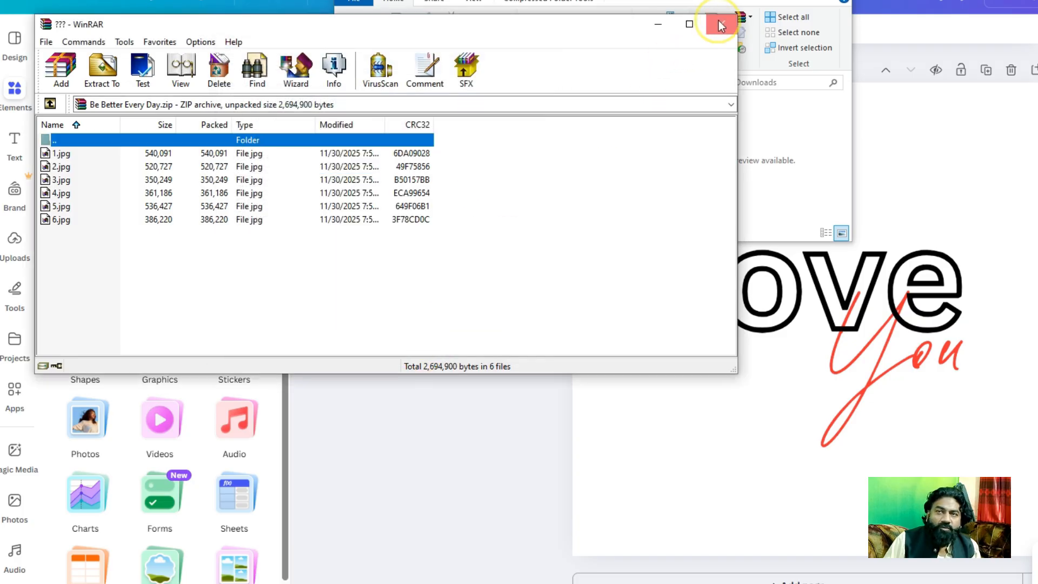
left_click(721, 25)
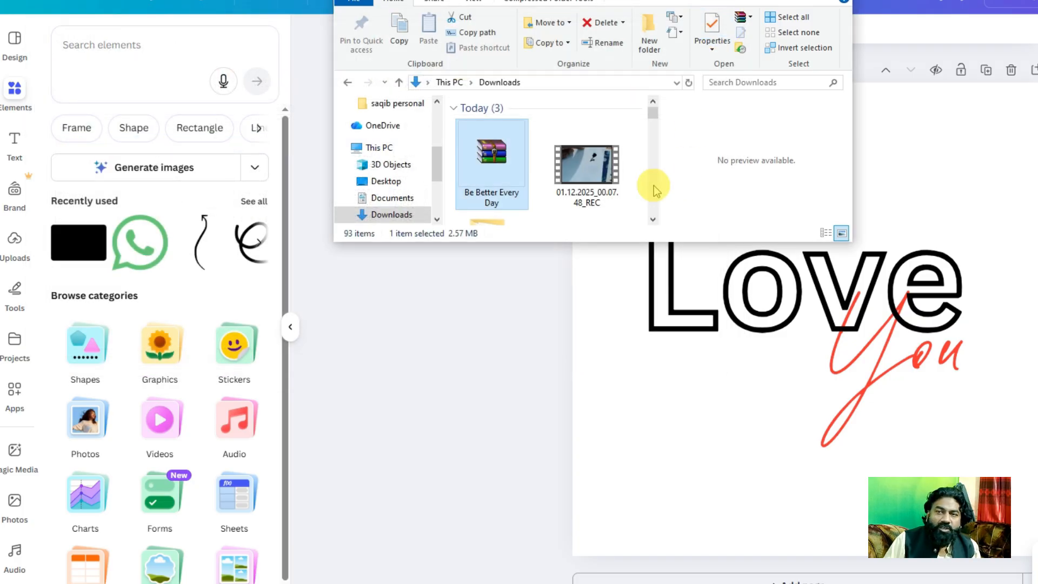
Locate the extracted folder in Downloads and delete the "Be Better Every Day" zip archive.
left_click(652, 220)
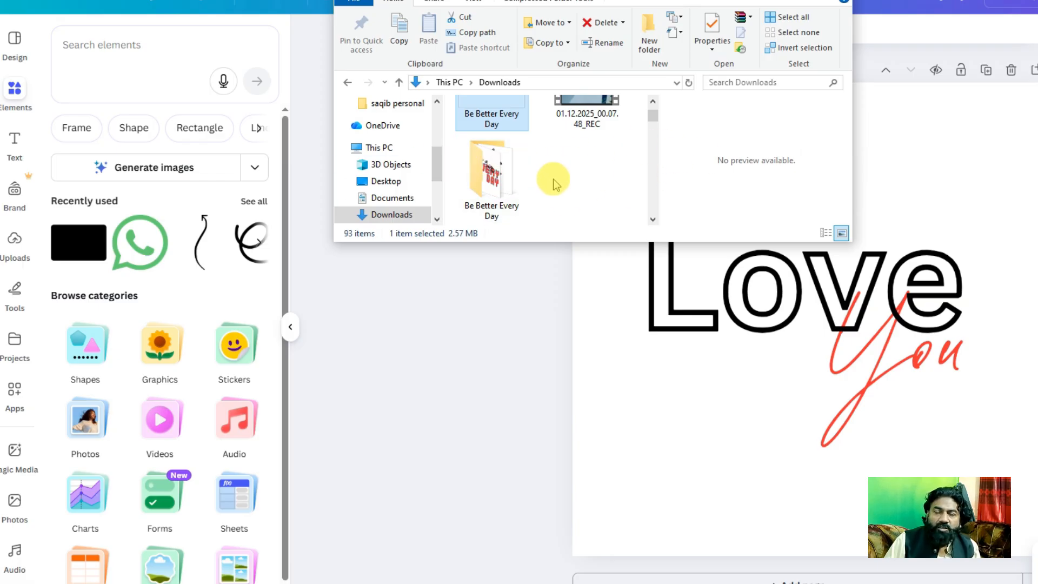
scroll(498, 175, "up", 1)
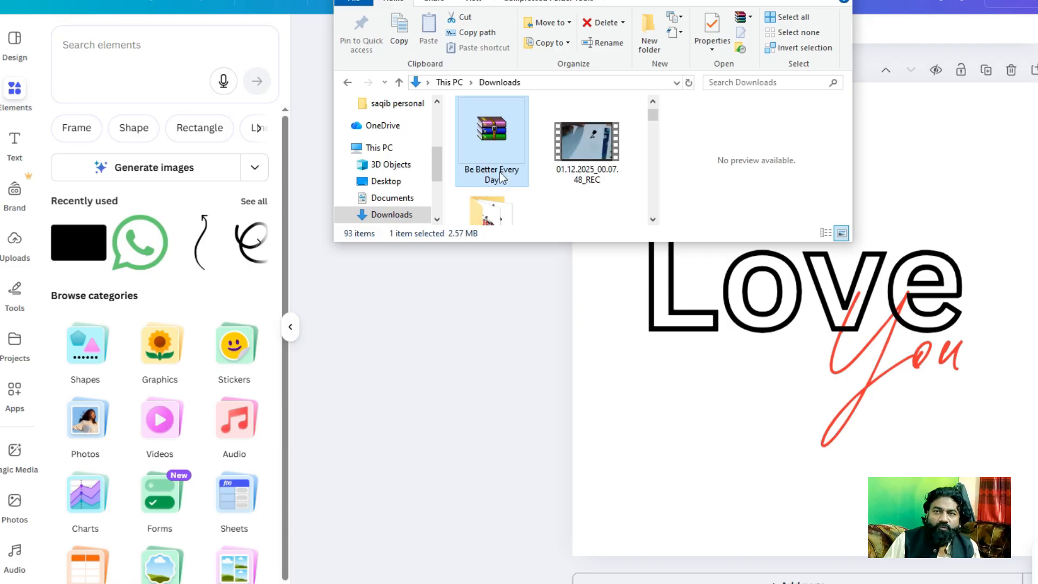
scroll(512, 206, "down", 1)
scroll(512, 206, "down", 1)
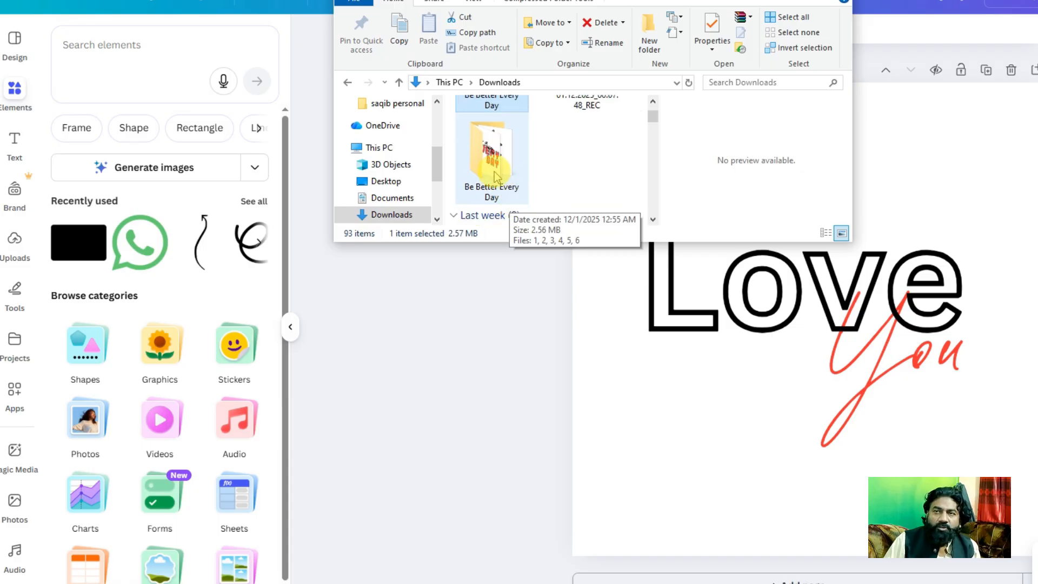
scroll(496, 177, "up", 4)
right_click(493, 173)
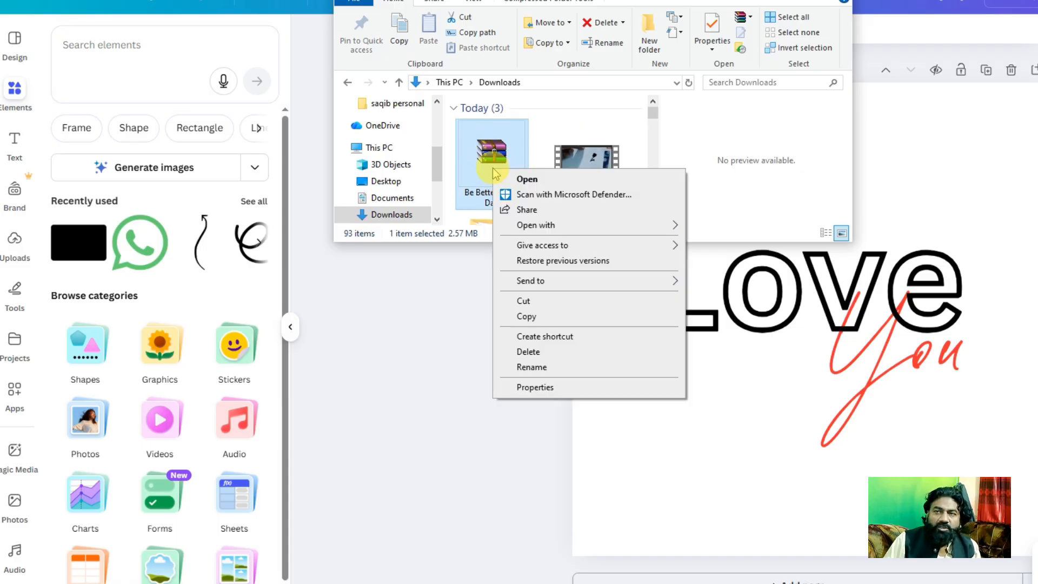
left_click(554, 350)
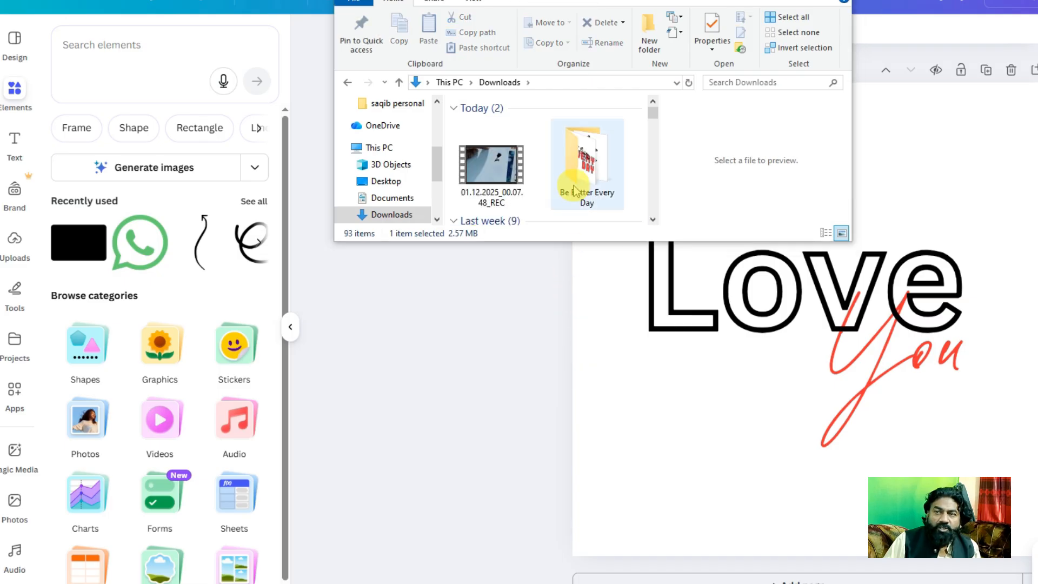
Open the extracted "Be Better Every Day" folder in a maximized window and view the exported images from 1.jpg through 4.jpg.
double_click(592, 170)
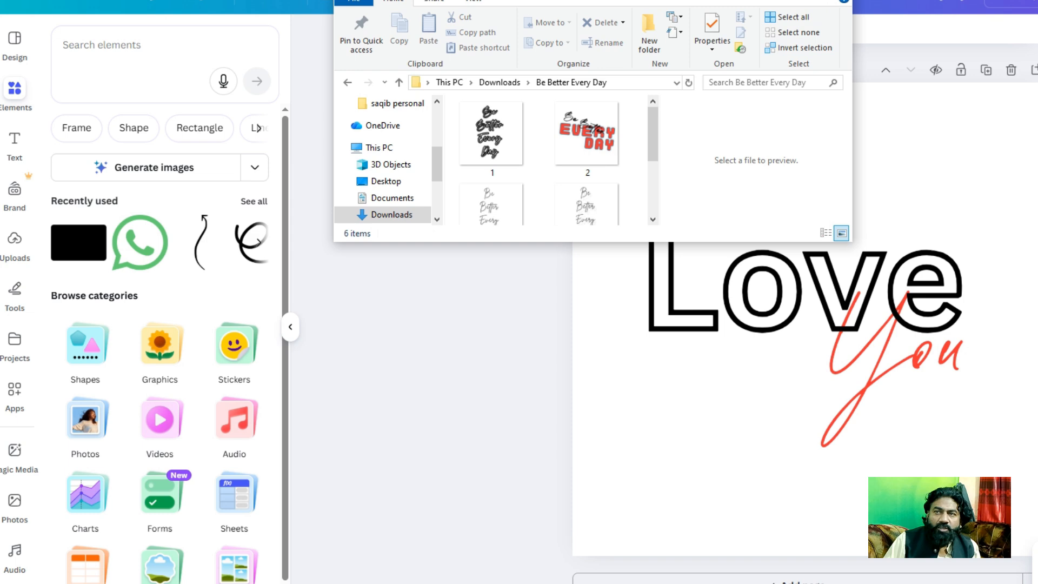
left_click(801, 0)
left_click(140, 79)
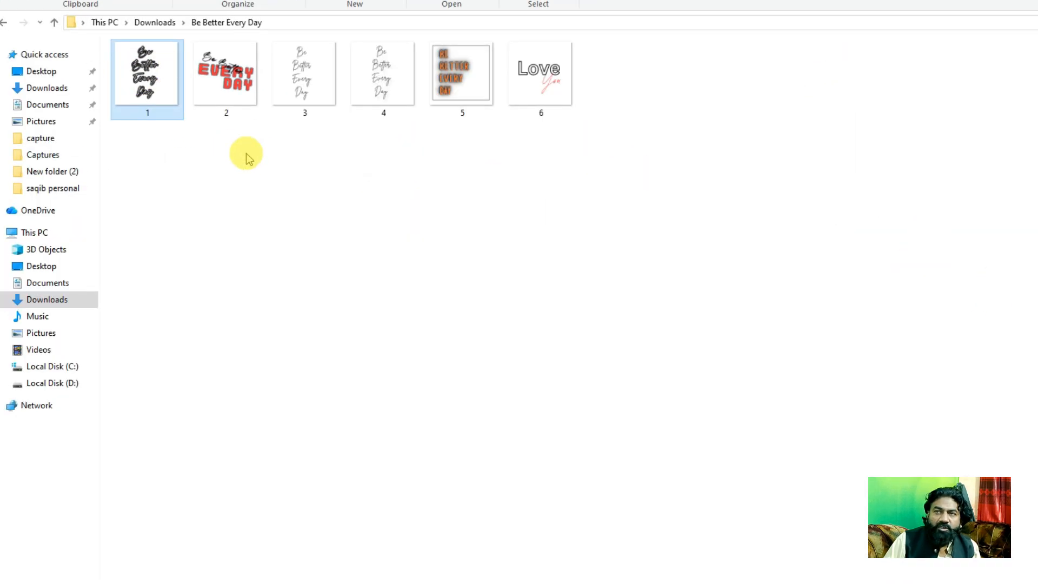
key("Return")
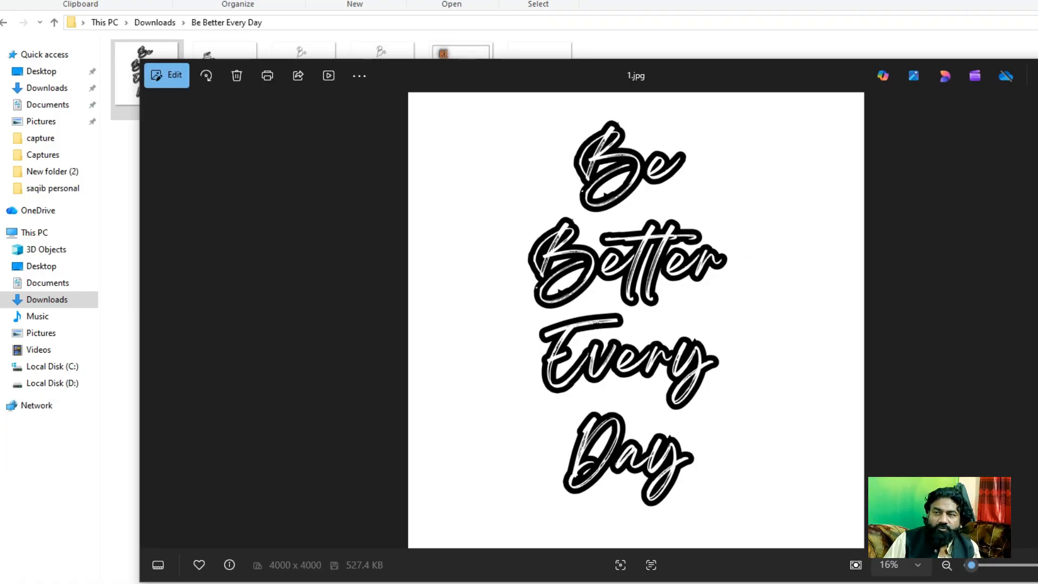
key("Right")
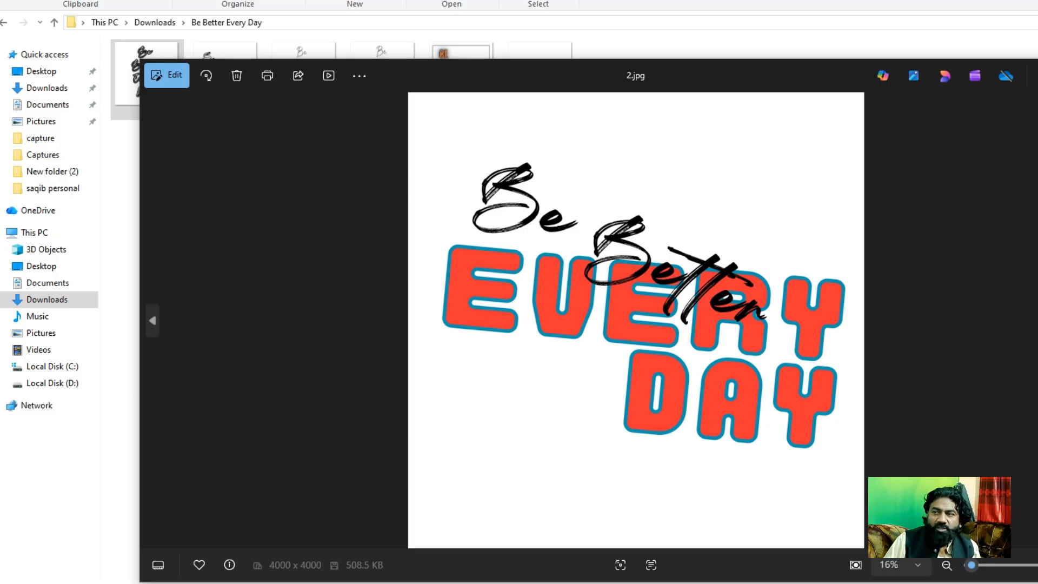
key("Right")
key("Right")
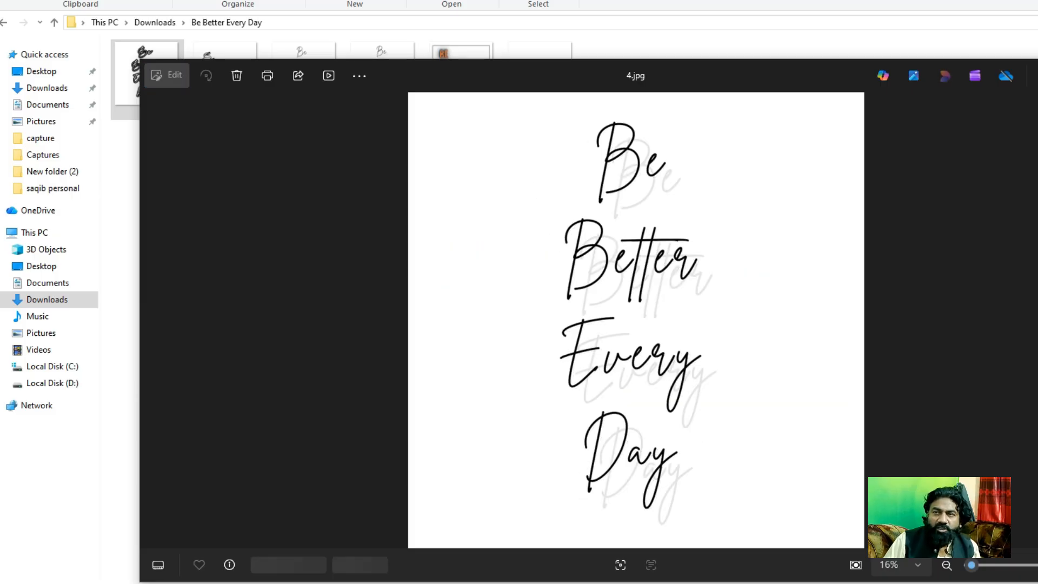
View the remaining exported images 5.jpg and 6.jpg, and close the image viewer.
key("Right")
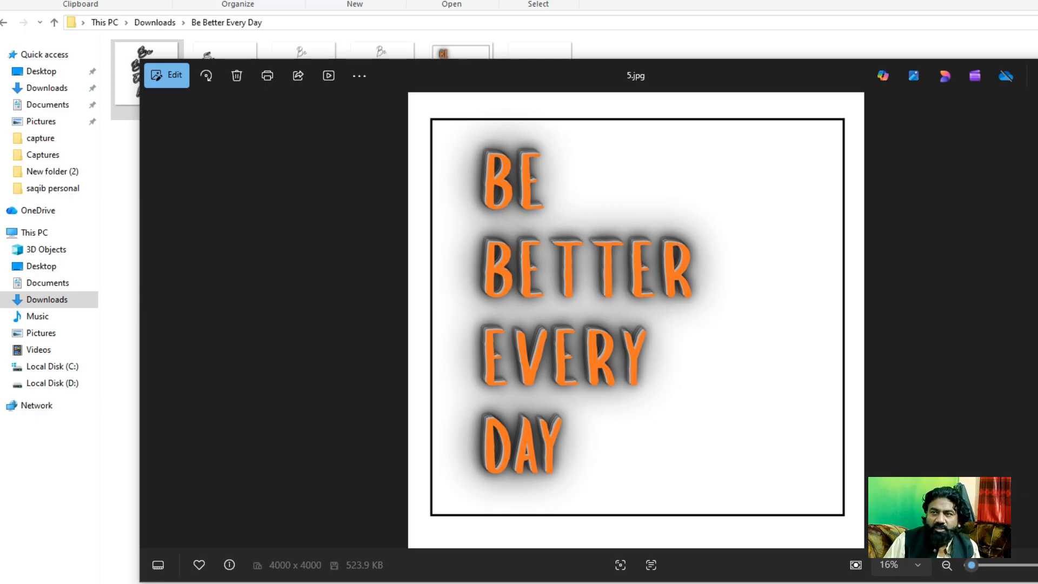
key("Right")
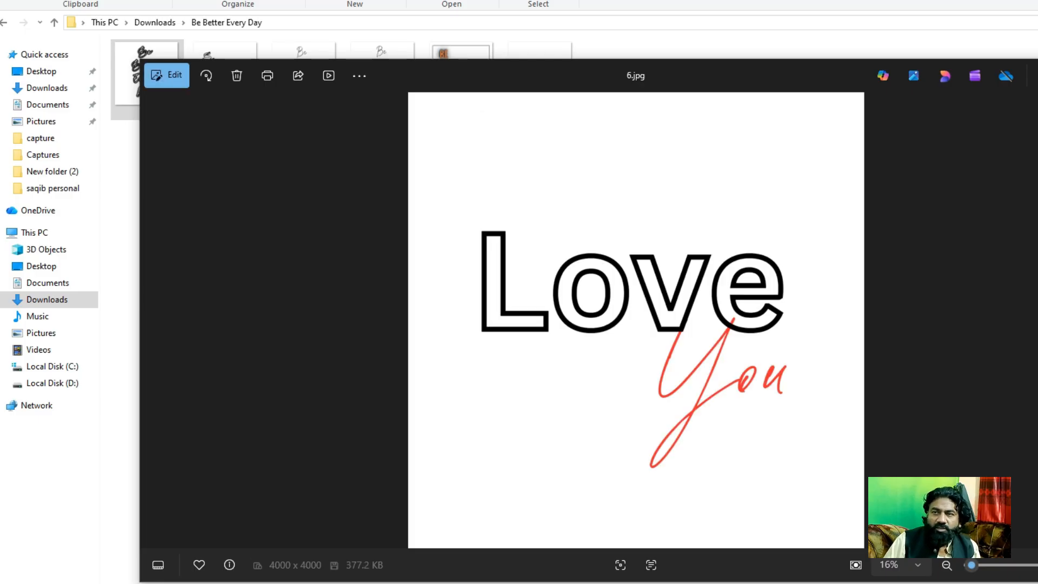
key("Escape")
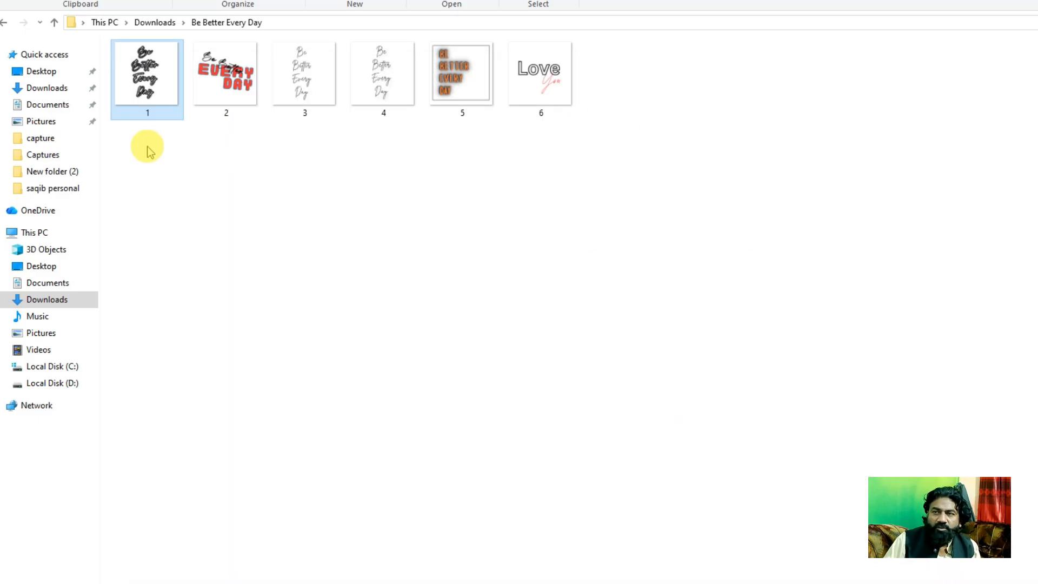
Check the combined type and file size of all six exported images in their properties, and close the properties.
left_click_drag(643, 70, 155, 118)
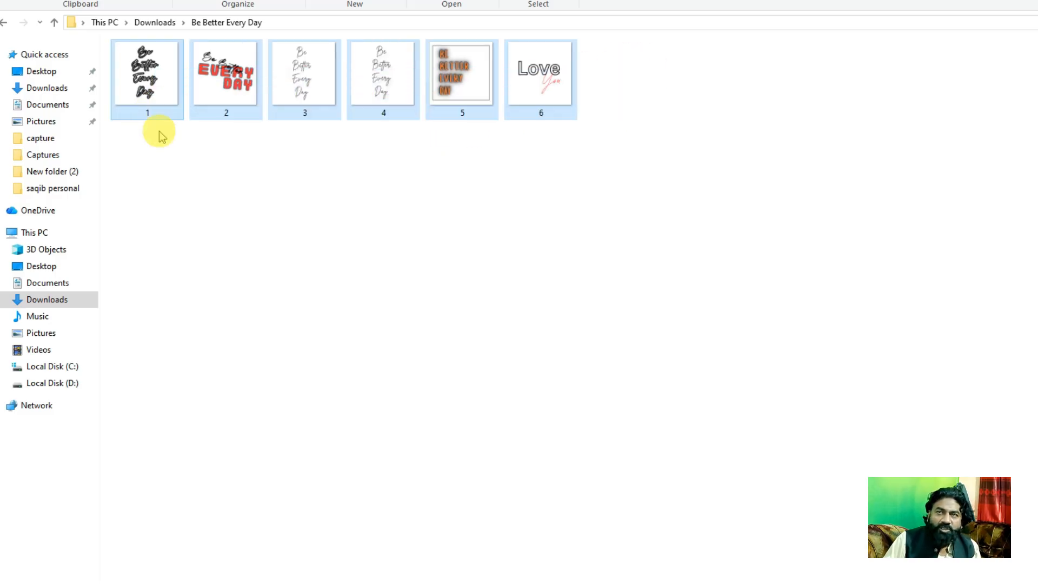
right_click(153, 98)
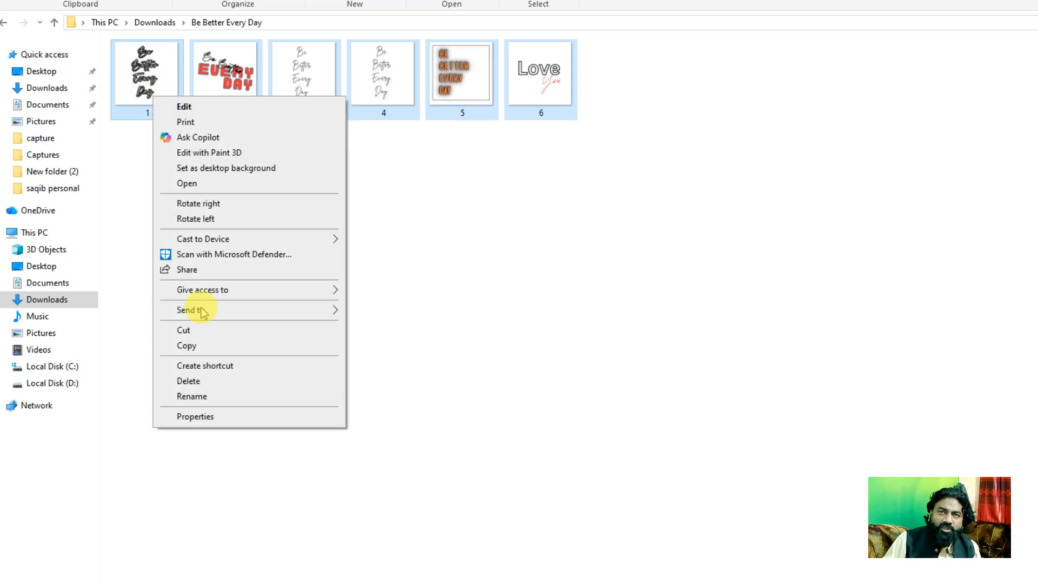
left_click(195, 416)
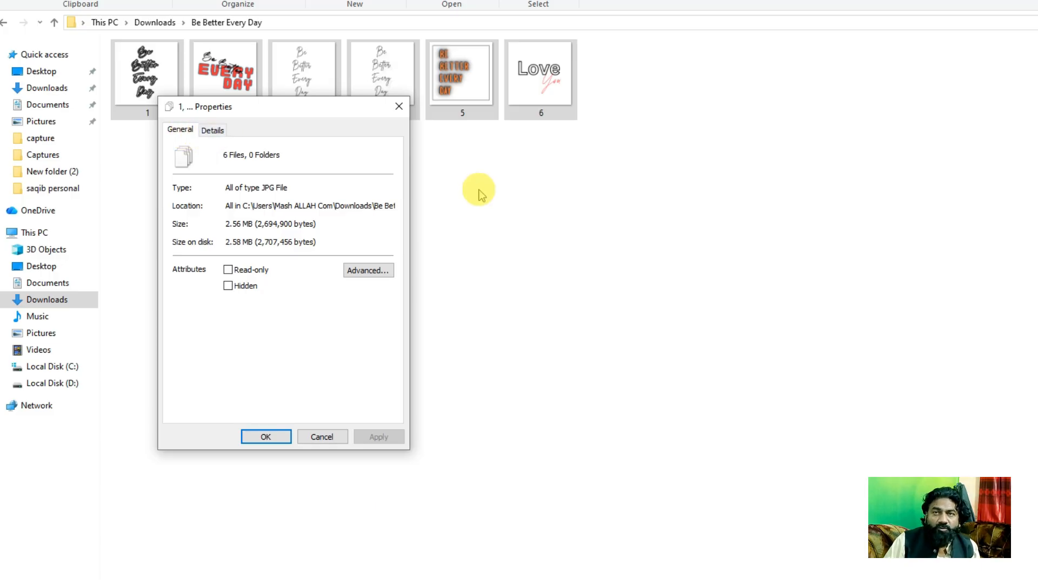
left_click(326, 436)
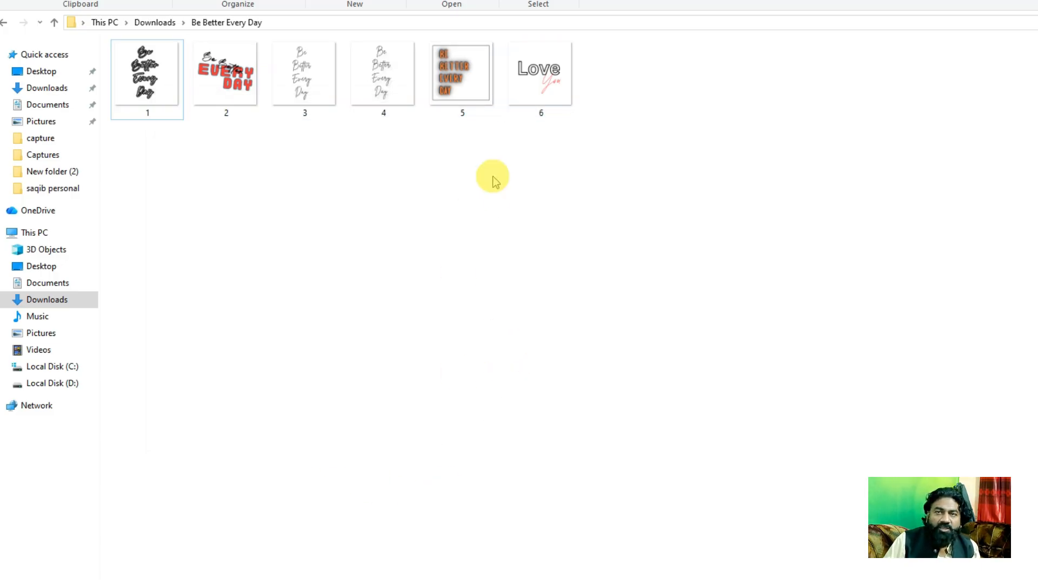
Inspect the detailed properties of image 5, including its dimensions, and close them.
left_click(459, 91)
right_click(460, 90)
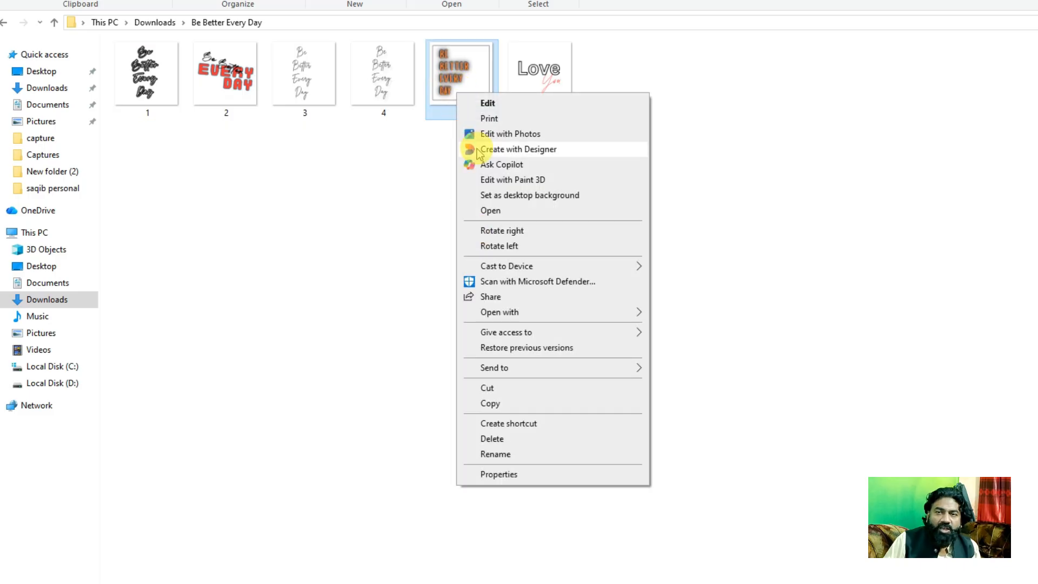
left_click(514, 476)
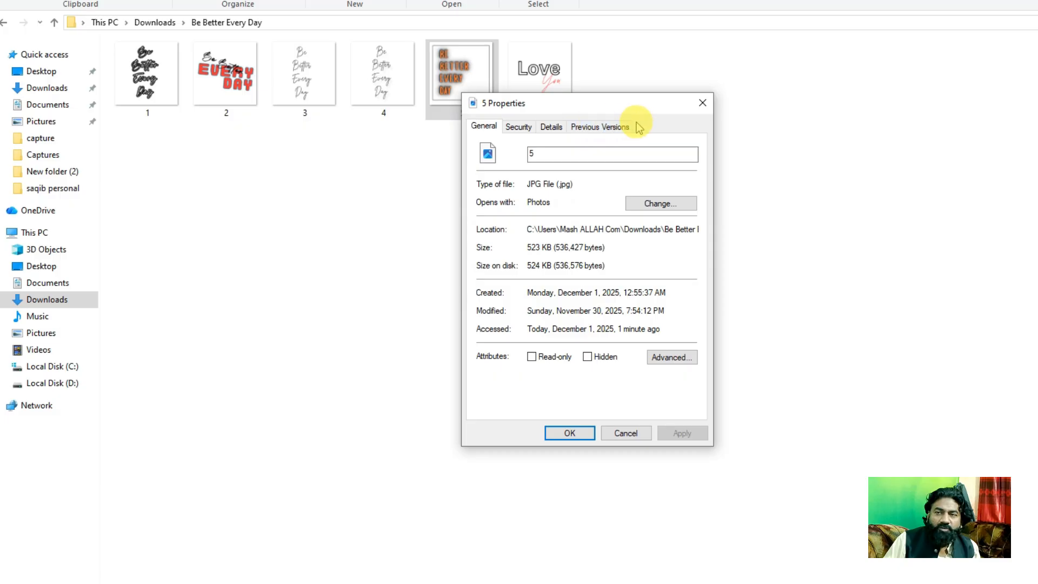
left_click(551, 127)
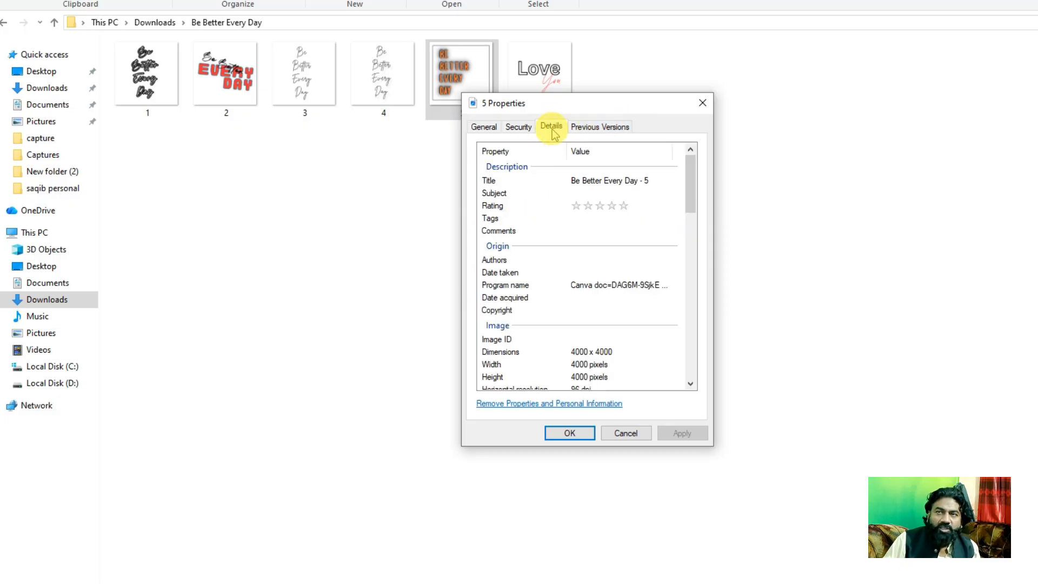
left_click(702, 104)
Examine the detailed properties of all six images together, from description and image dimensions through camera and file information.
left_click_drag(641, 80, 132, 112)
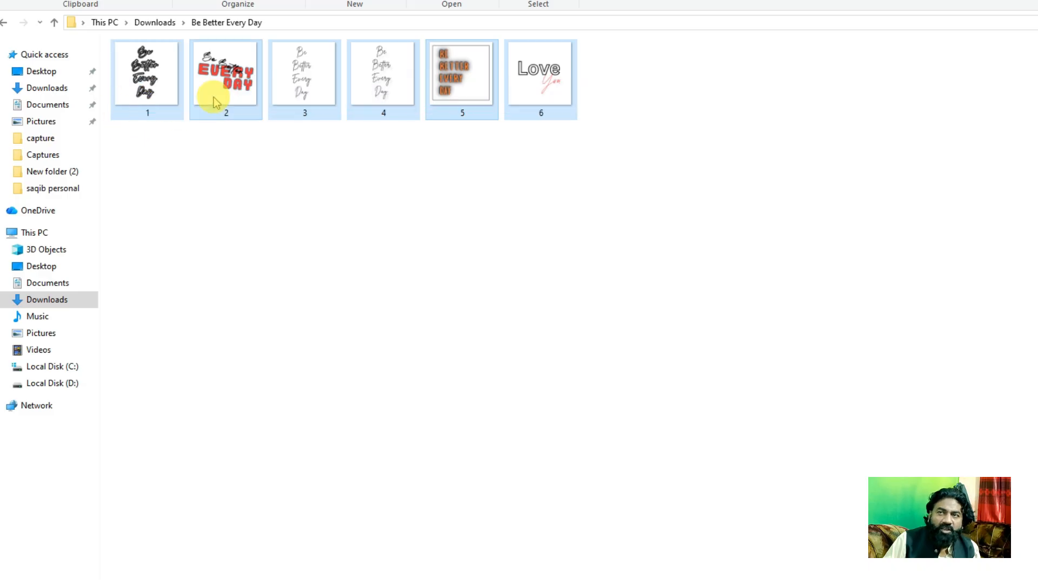
right_click(215, 96)
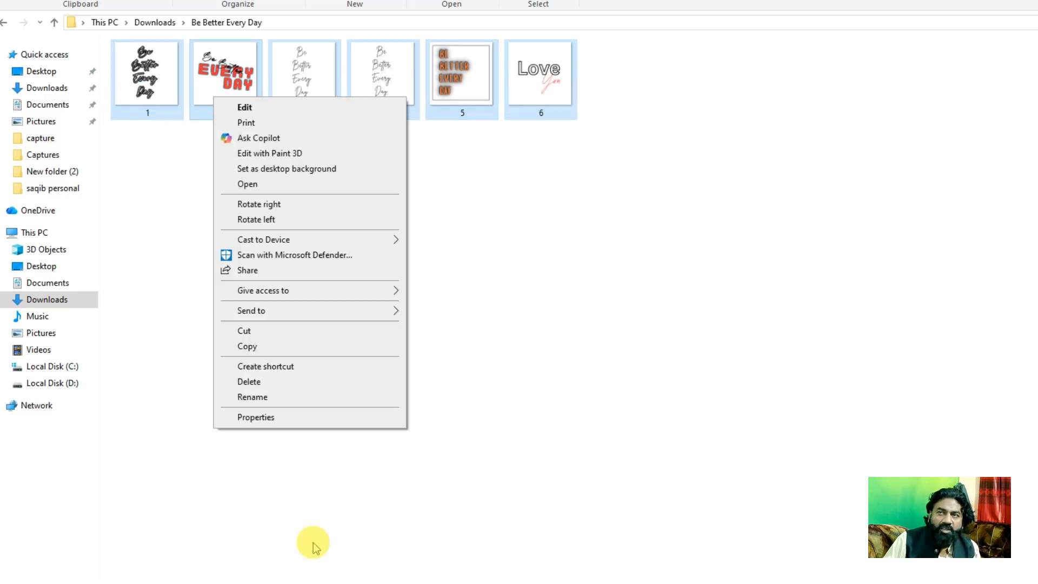
left_click(287, 420)
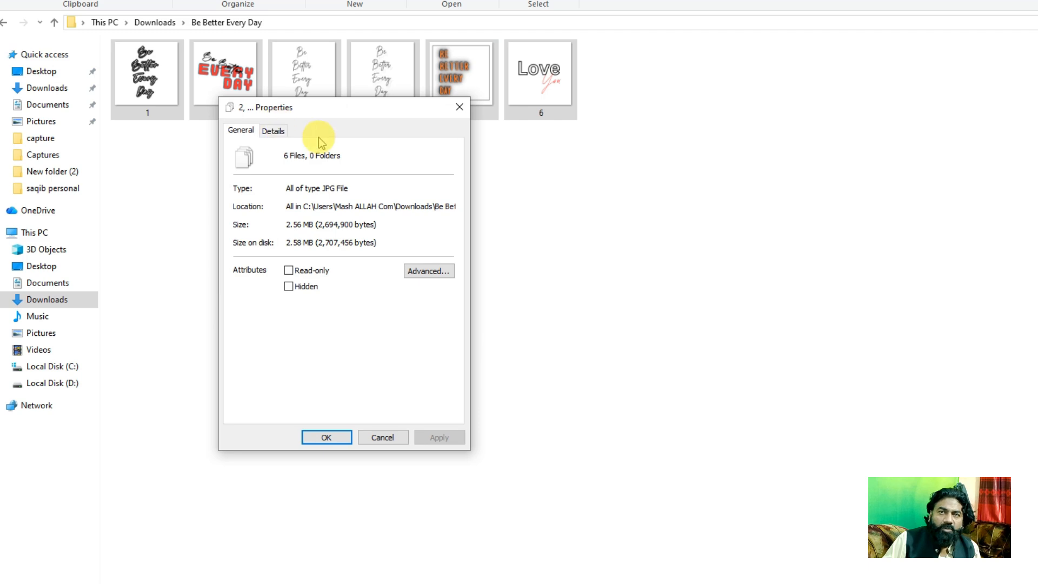
left_click(275, 132)
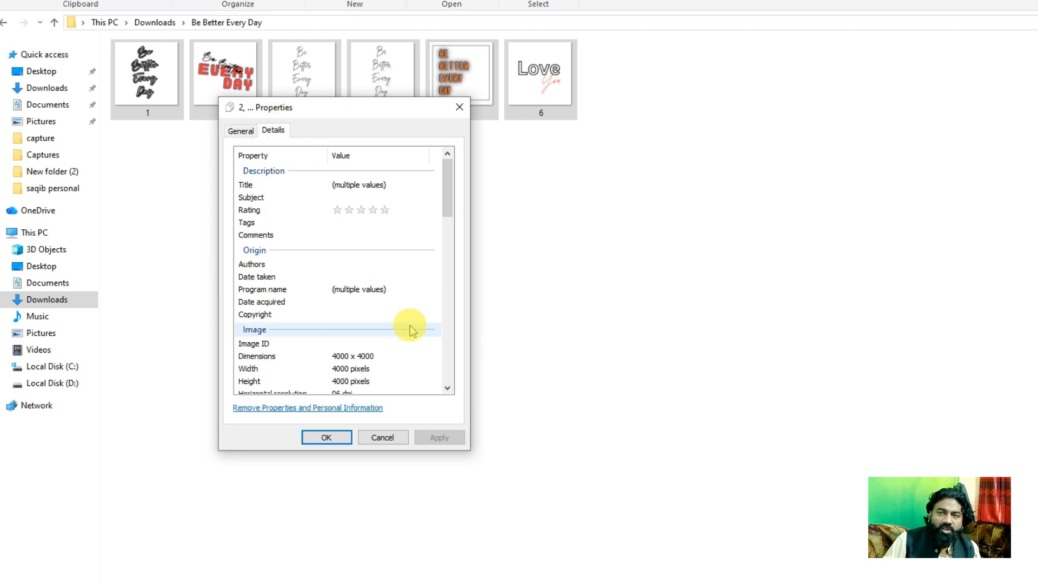
scroll(408, 238, "down", 1)
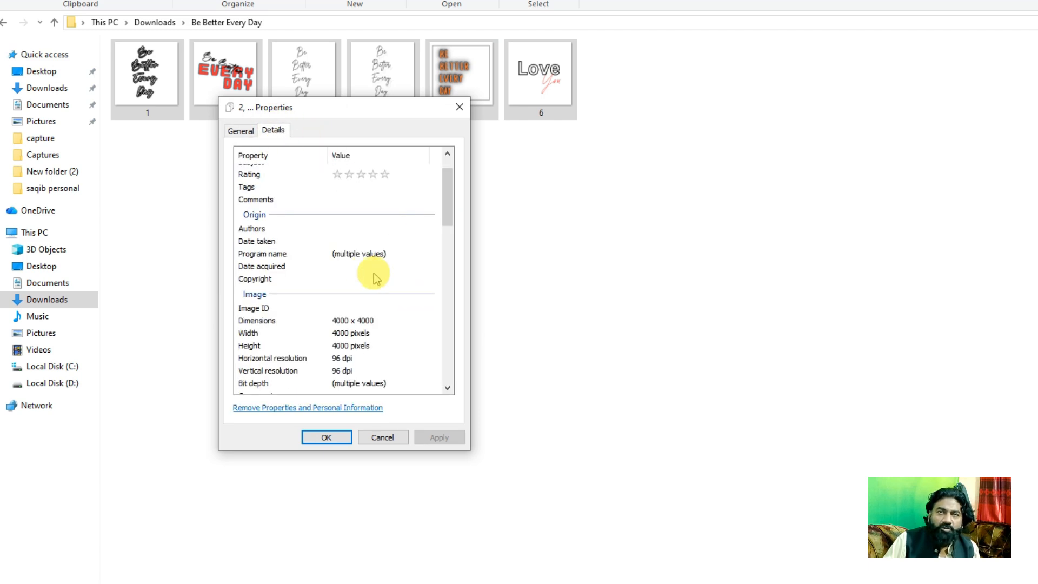
scroll(365, 254, "up", 1)
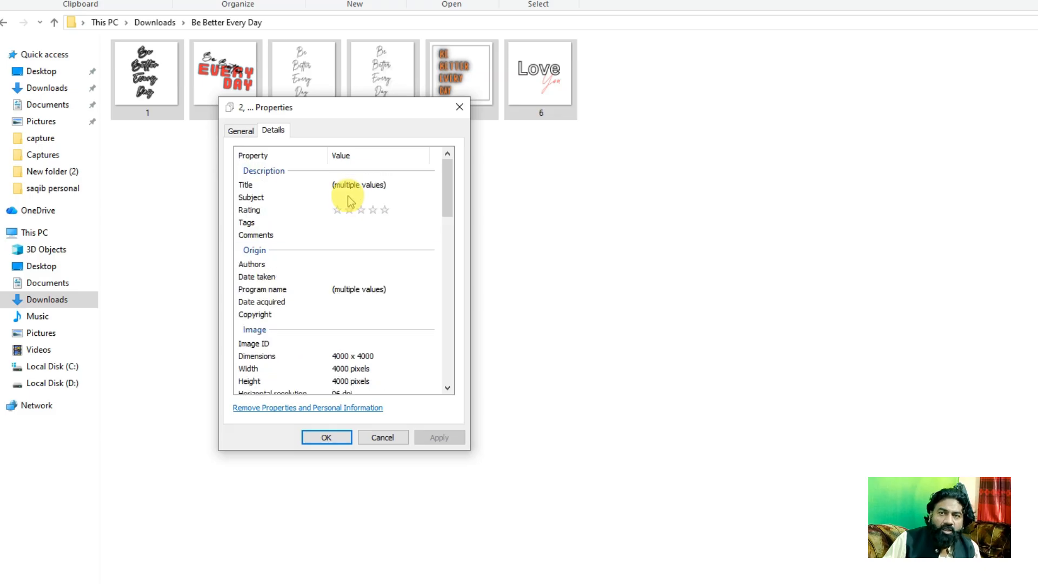
scroll(383, 300, "down", 2)
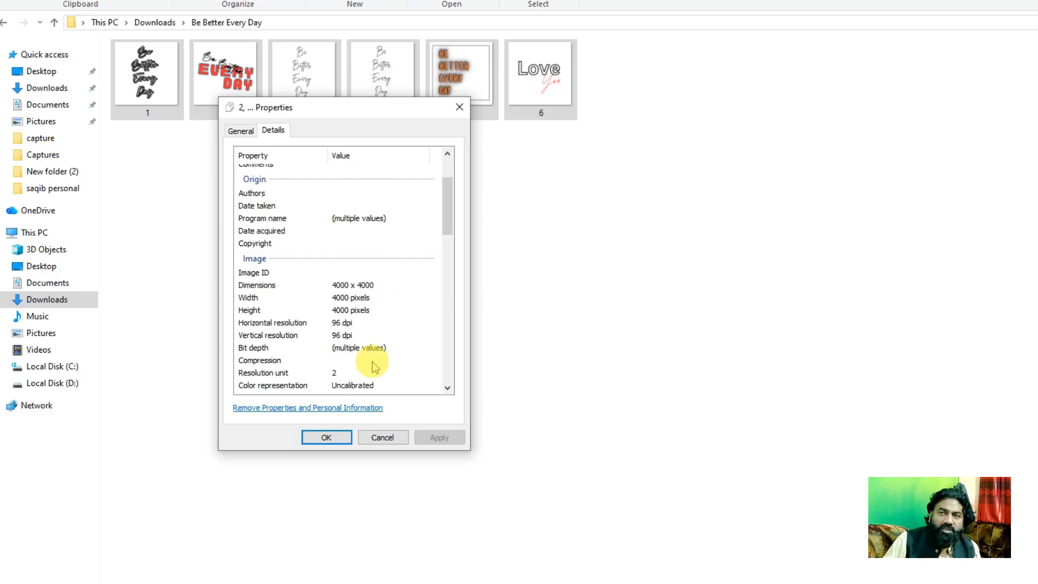
scroll(376, 368, "down", 2)
scroll(363, 311, "down", 6)
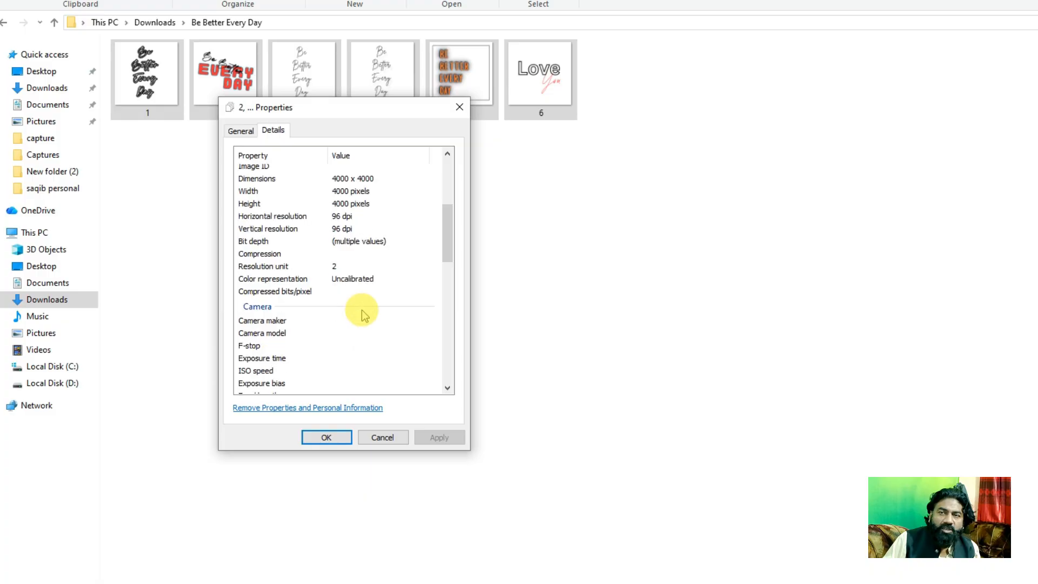
left_click(367, 314)
scroll(366, 313, "down", 6)
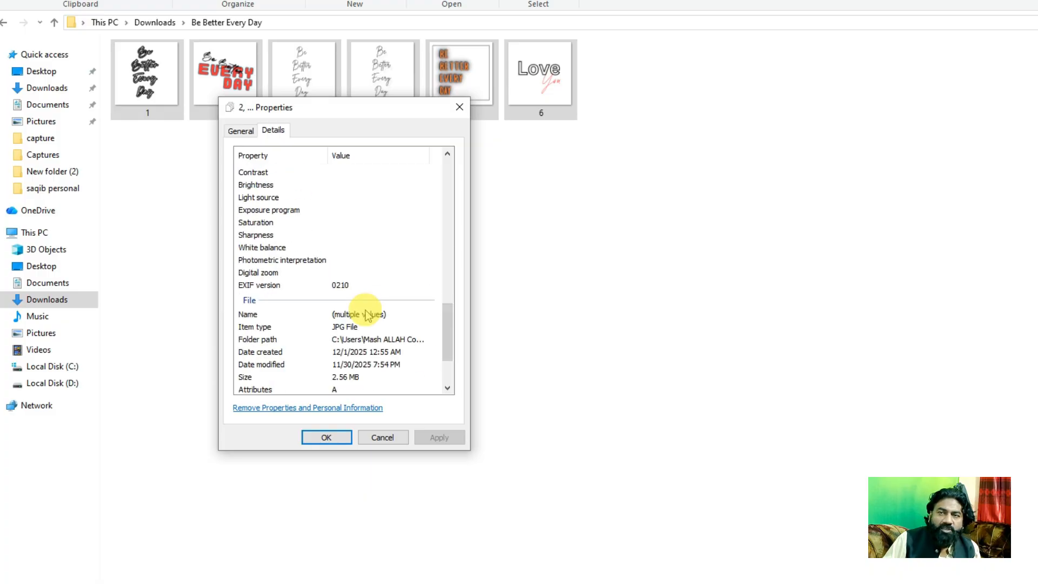
scroll(367, 316, "down", 1)
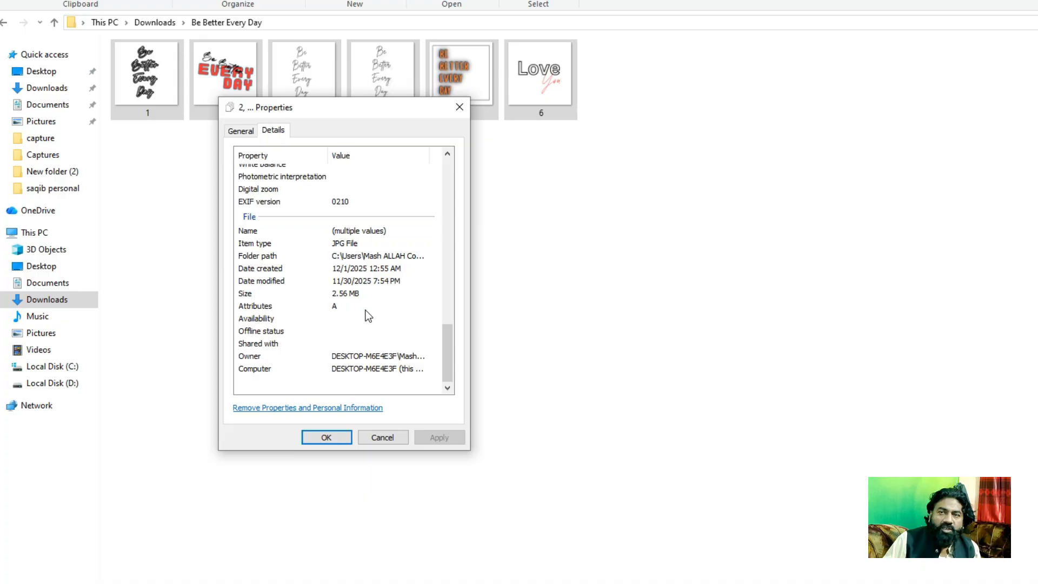
scroll(368, 315, "up", 10)
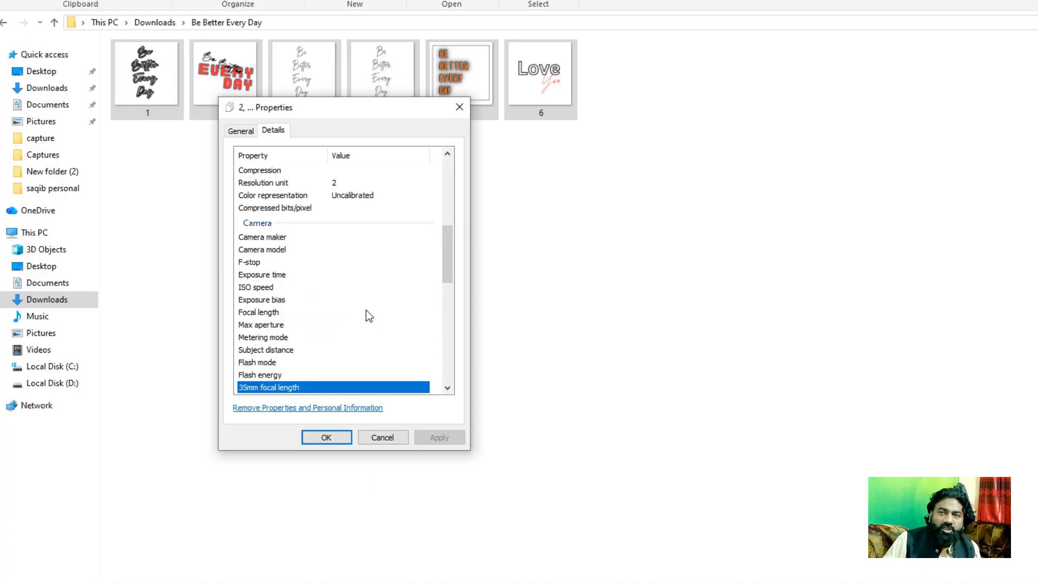
scroll(366, 313, "up", 7)
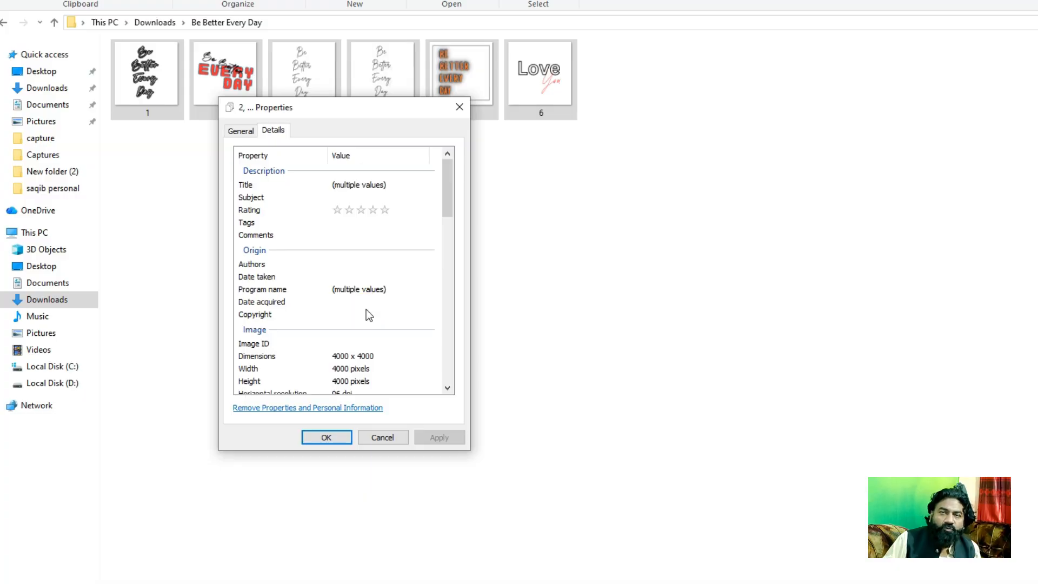
scroll(366, 311, "down", 1)
scroll(366, 311, "down", 5)
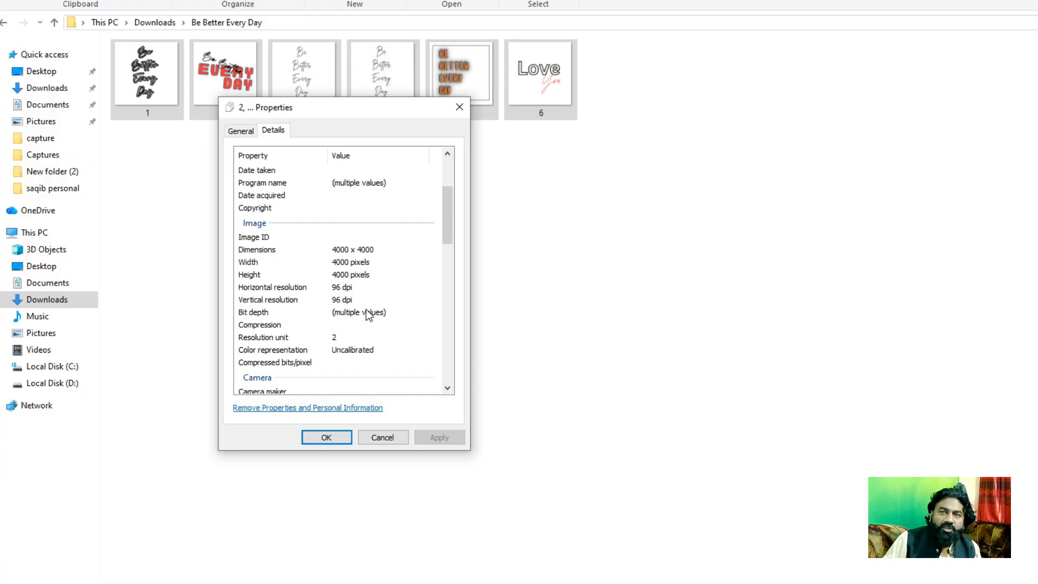
scroll(365, 310, "down", 6)
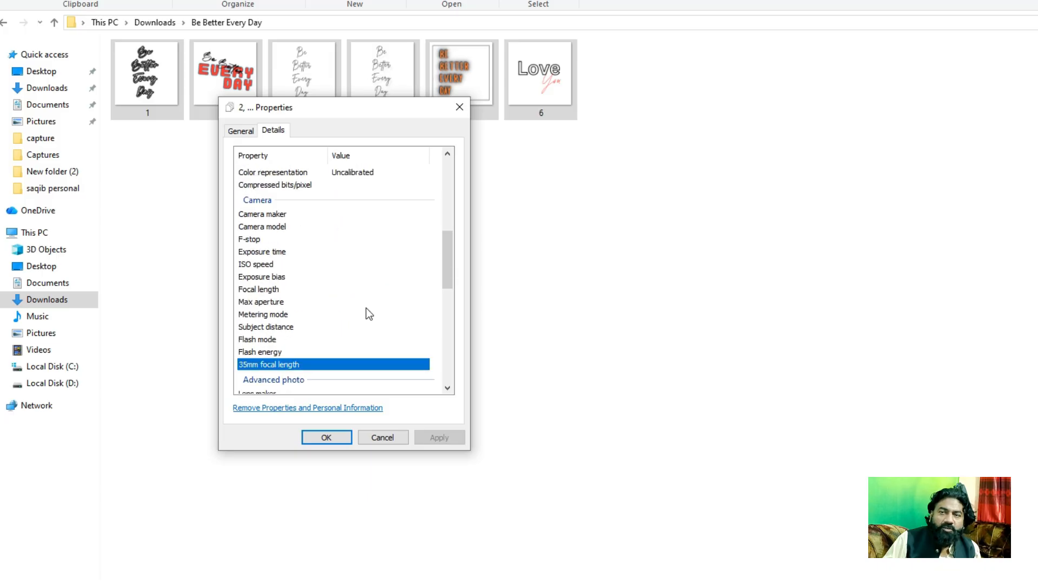
scroll(365, 307, "down", 3)
scroll(365, 307, "up", 15)
scroll(366, 311, "up", 1)
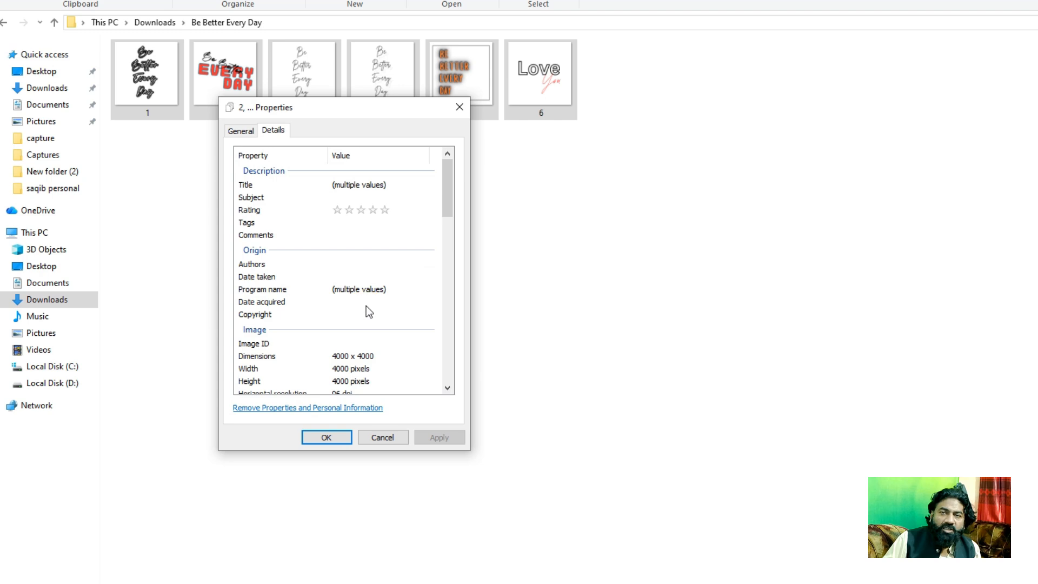
scroll(366, 311, "down", 5)
scroll(366, 309, "down", 5)
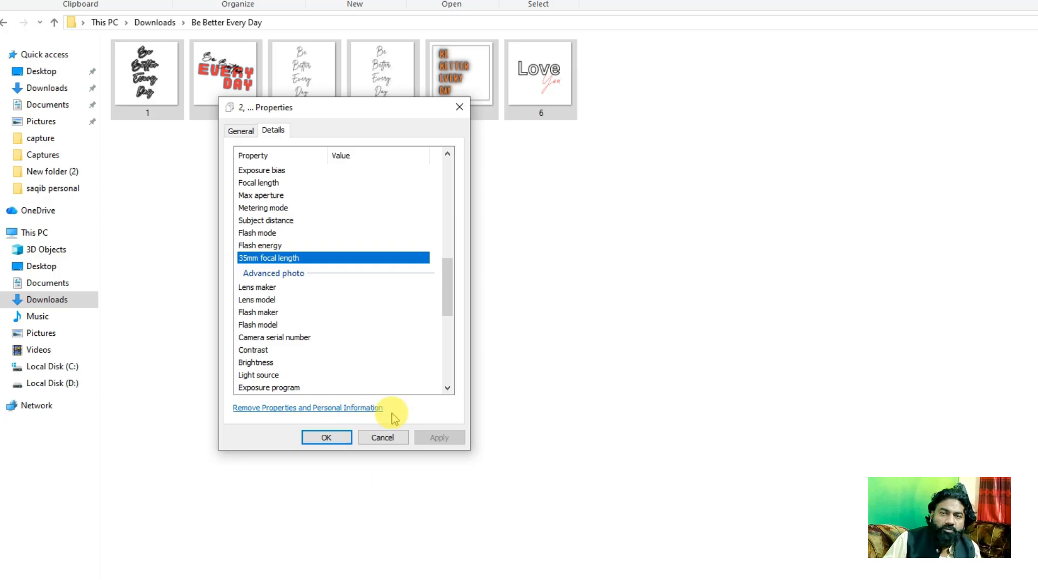
Open the Remove Properties dialog for the six images' metadata and move it fully into view.
left_click(320, 408)
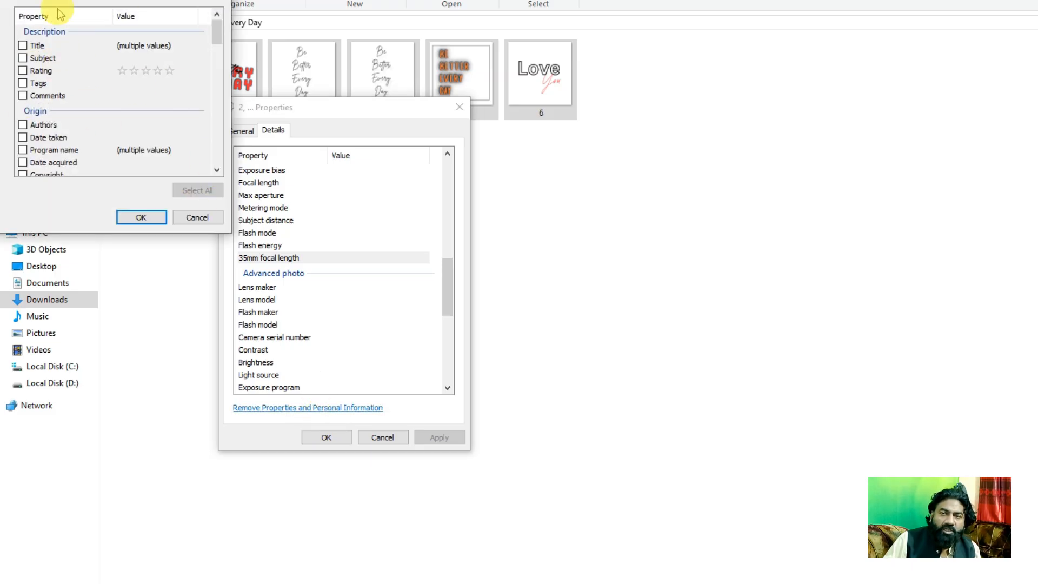
left_click_drag(102, 0, 236, 89)
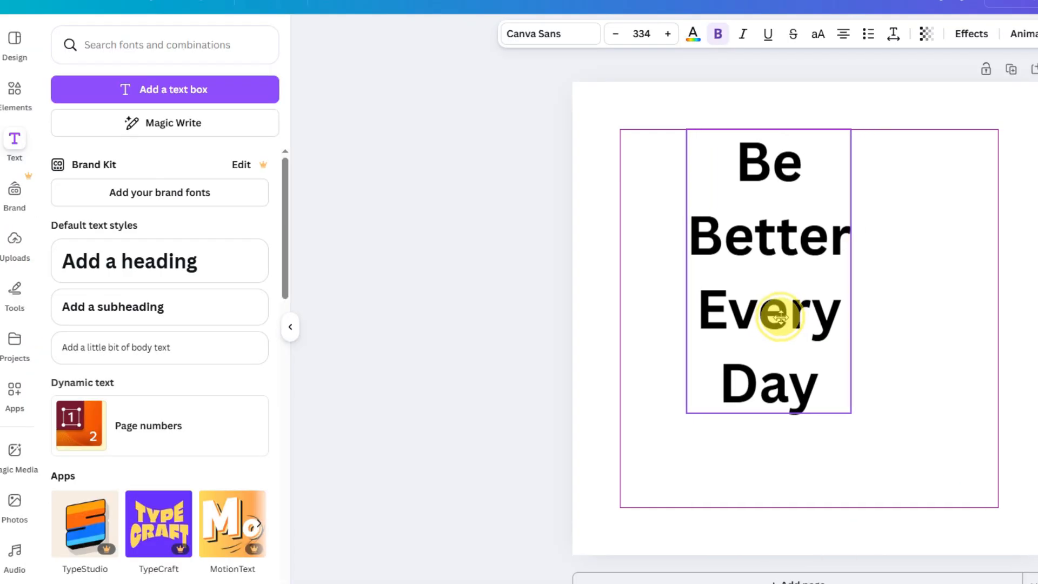
Switch to the Canva design and reposition the "Be Better Every Day" text box slightly on the page.
left_click(776, 313)
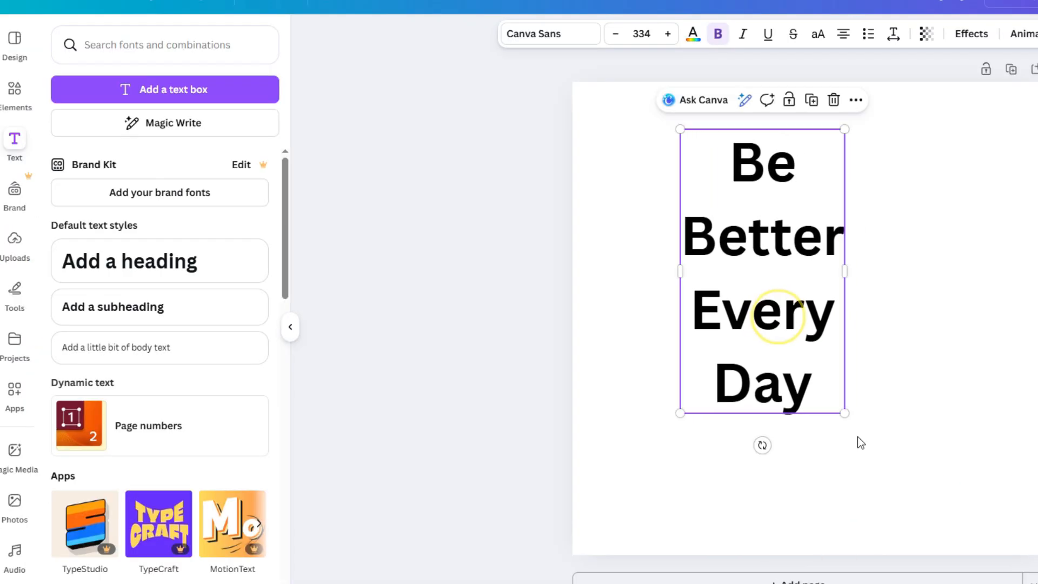